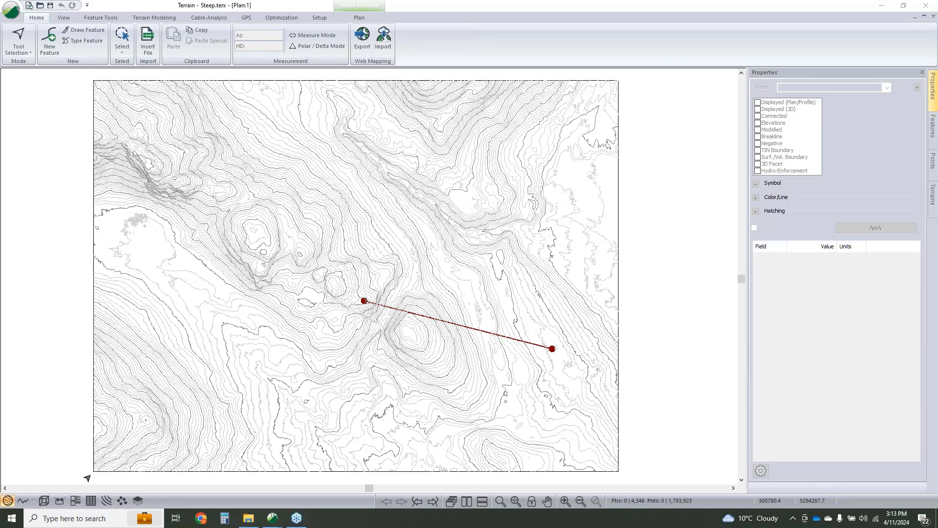
- Show the Steep terrain in 3D and select the straight line feature joining the two endpoints
{"action": "left_click", "coordinate": [43, 500]}
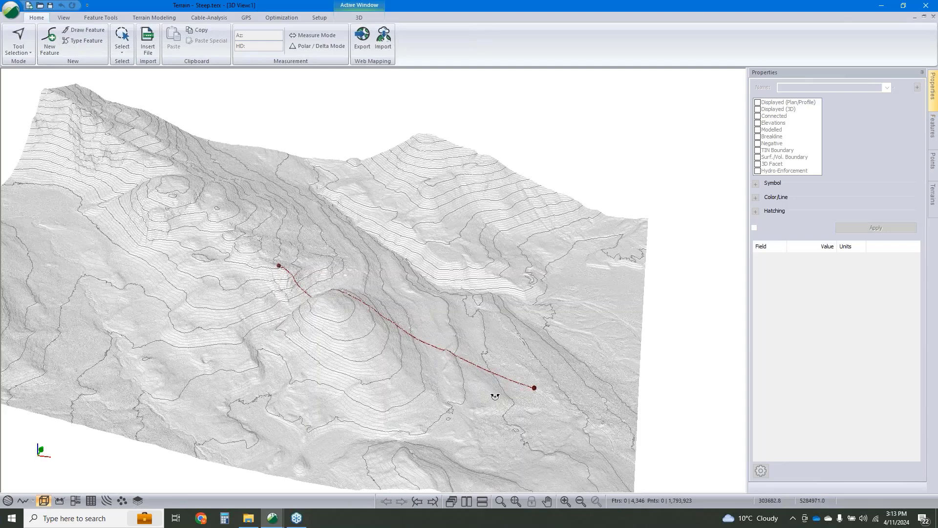
{"action": "left_click_drag", "start_coordinate": [494, 391], "coordinate": [274, 429]}
{"action": "left_click", "coordinate": [274, 429]}
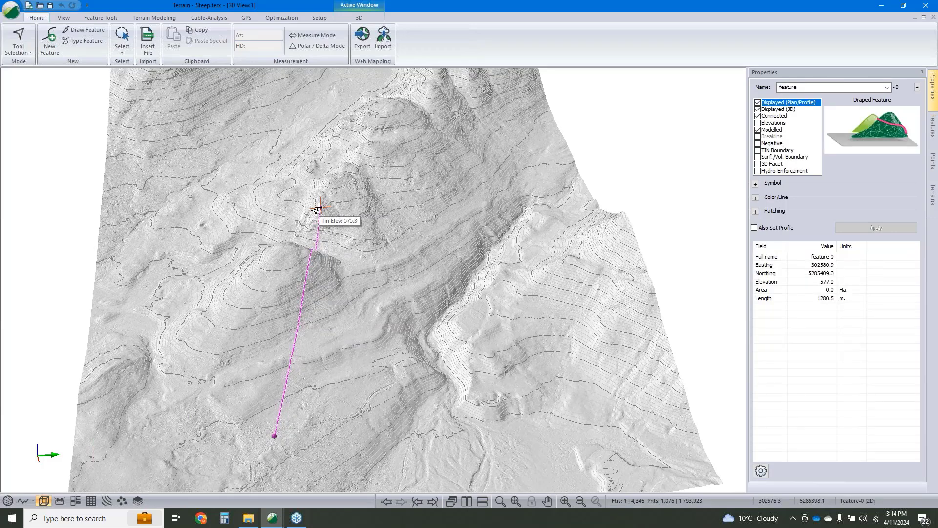
- Run Path Explorer AI on the selected feature with 5 paths and a maximum grade of 18%, accepting the current solutions
{"action": "left_click", "coordinate": [284, 17]}
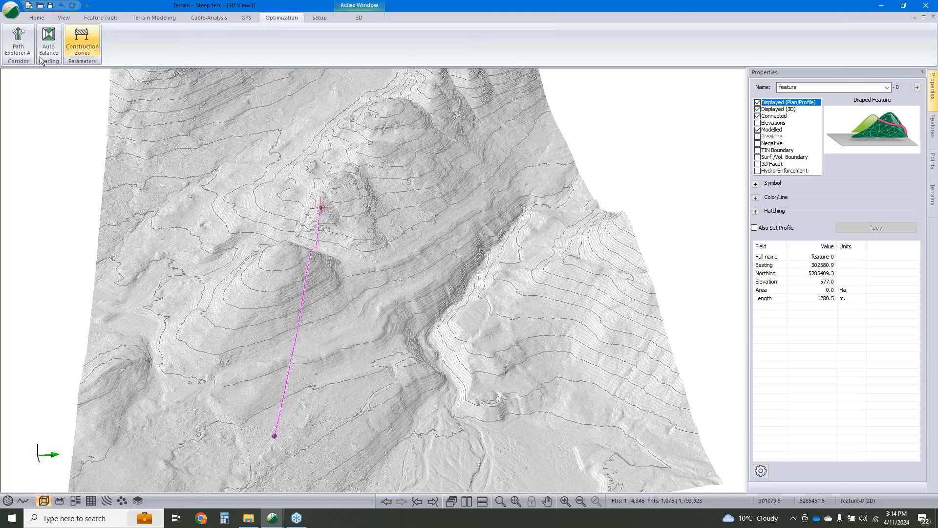
{"action": "left_click", "coordinate": [15, 40]}
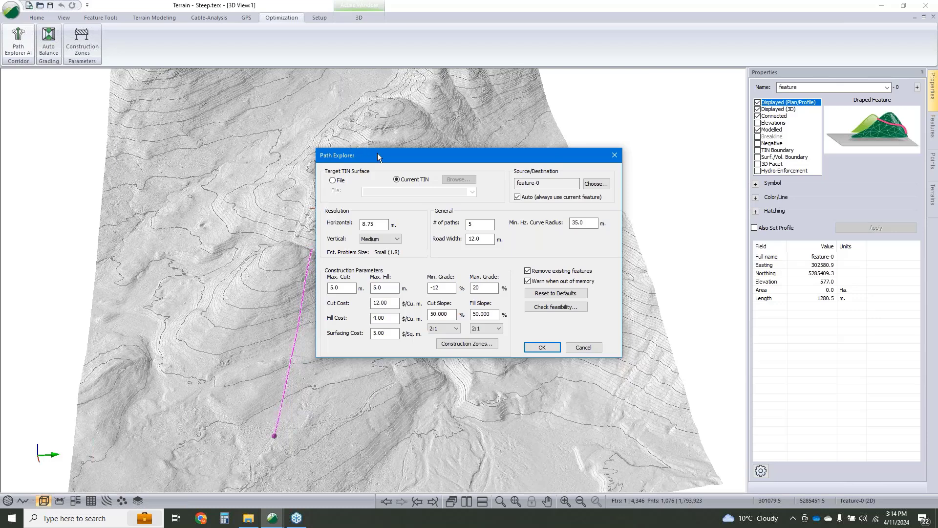
{"action": "left_click_drag", "start_coordinate": [379, 156], "coordinate": [478, 153]}
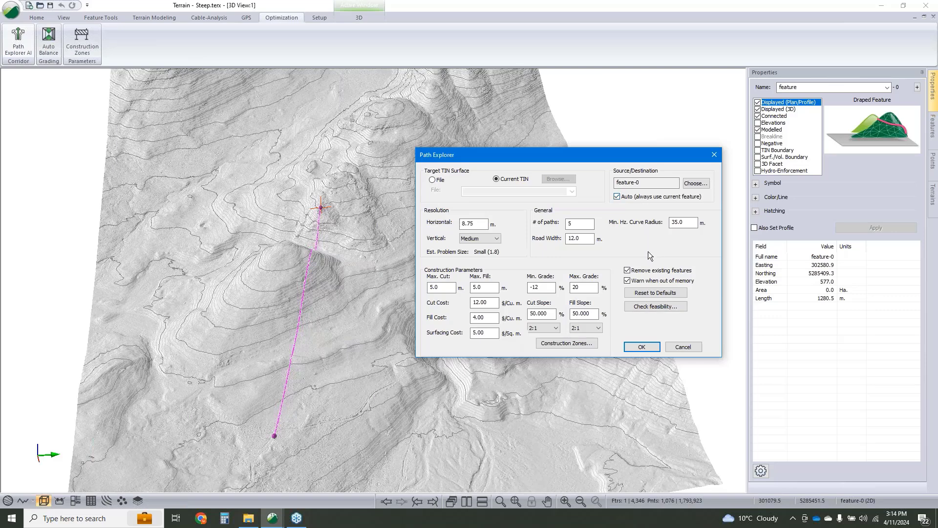
{"action": "double_click", "coordinate": [570, 224]}
{"action": "key", "text": "Tab"}
{"action": "type", "text": "18"}
{"action": "left_click", "coordinate": [650, 347]}
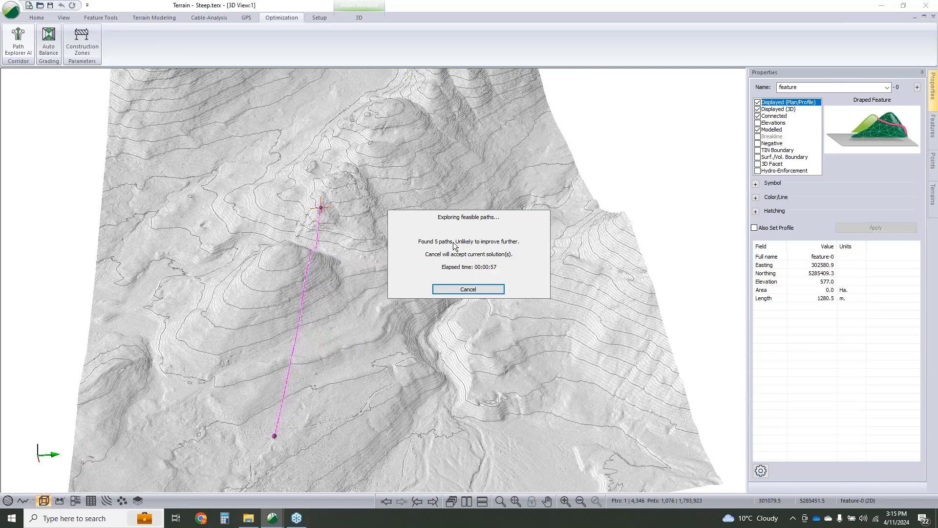
{"action": "left_click", "coordinate": [482, 288]}
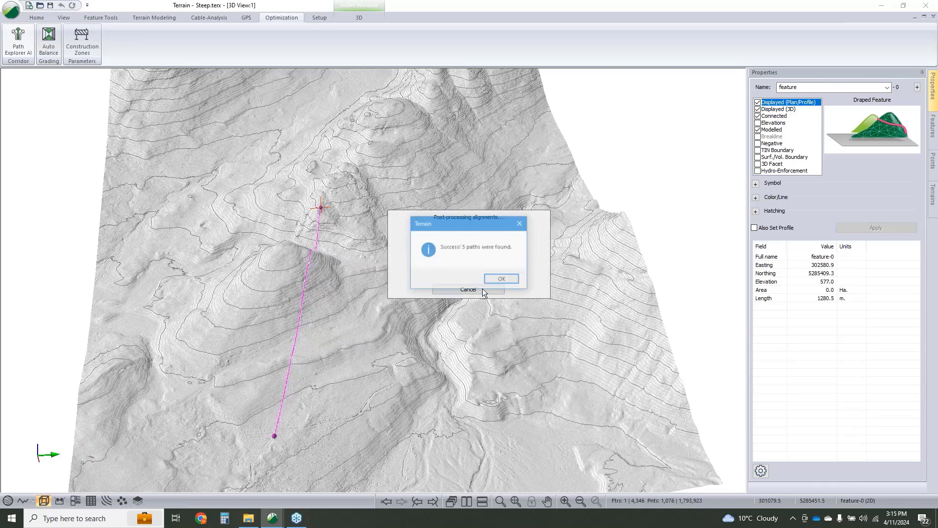
{"action": "left_click", "coordinate": [509, 277]}
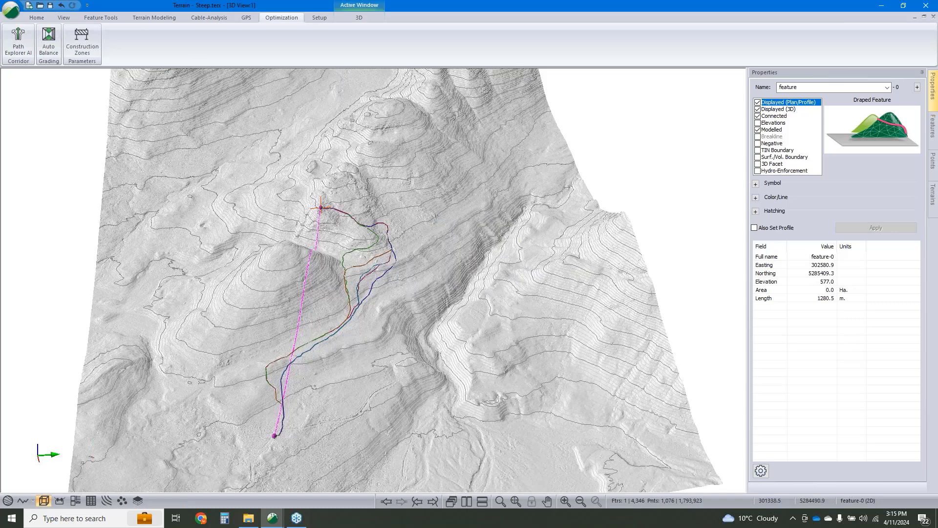
- Review the number of paths in the Path Explorer settings, leave without changes, and examine the generated alignments on the terrain
{"action": "left_click", "coordinate": [30, 48]}
{"action": "left_click", "coordinate": [466, 224]}
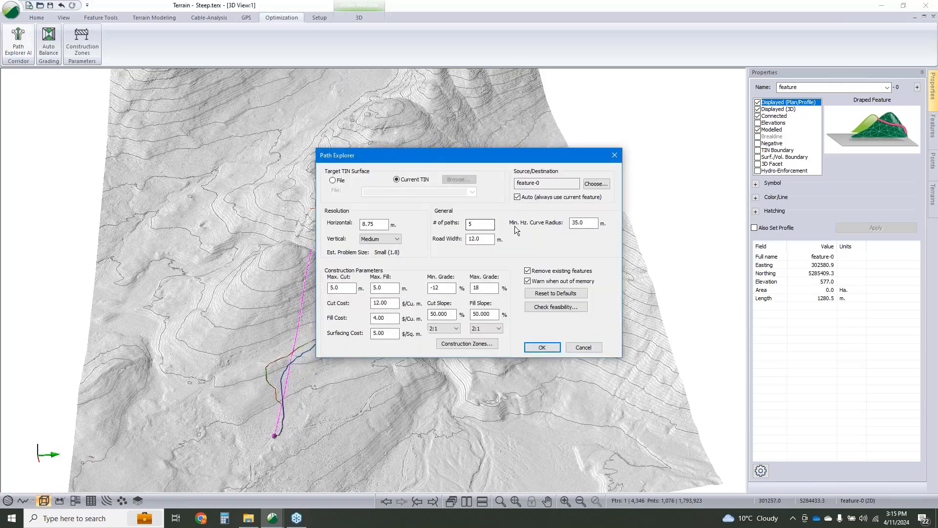
{"action": "left_click_drag", "start_coordinate": [477, 225], "coordinate": [437, 232]}
{"action": "left_click", "coordinate": [583, 347]}
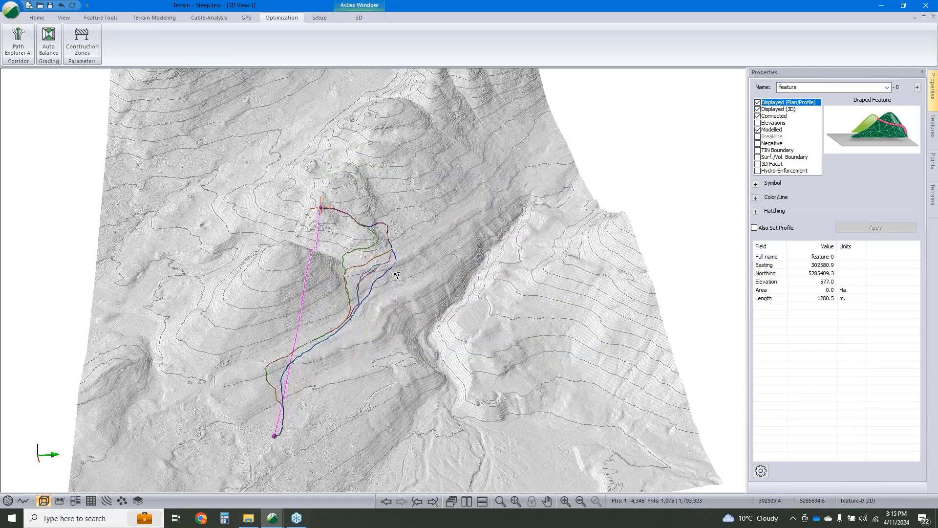
{"action": "mouse_move", "coordinate": [382, 269]}
{"action": "mouse_move", "coordinate": [321, 209]}
- Switch to the Flat and Wet terrain project and show its surface in 3D
{"action": "left_click", "coordinate": [277, 521]}
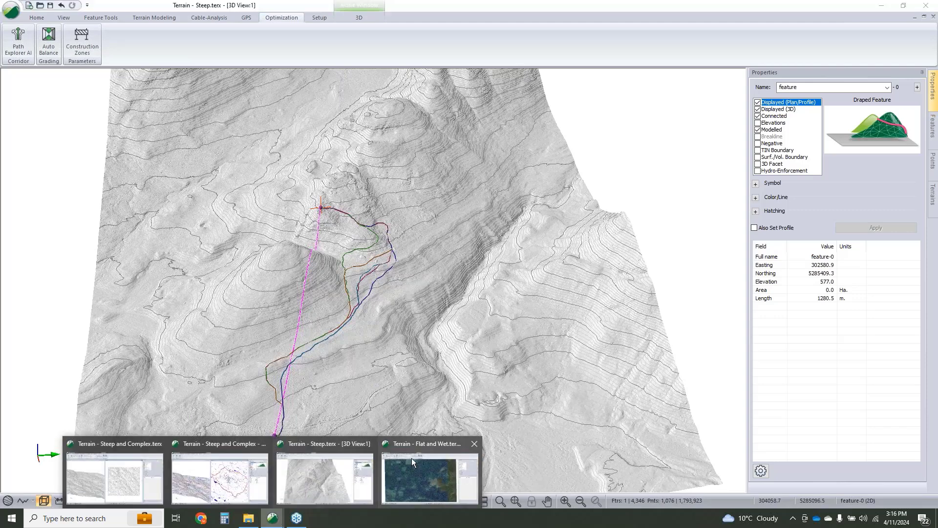
{"action": "left_click", "coordinate": [415, 445]}
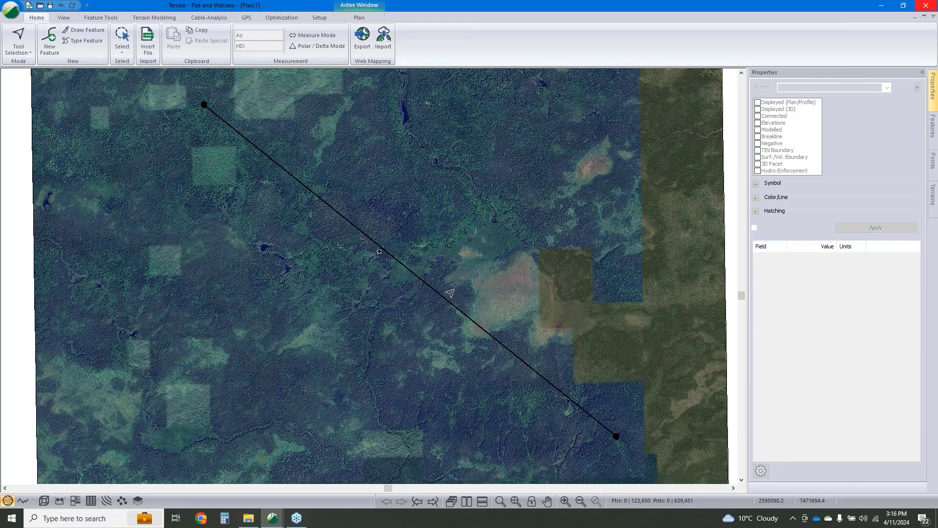
{"action": "left_click", "coordinate": [43, 500]}
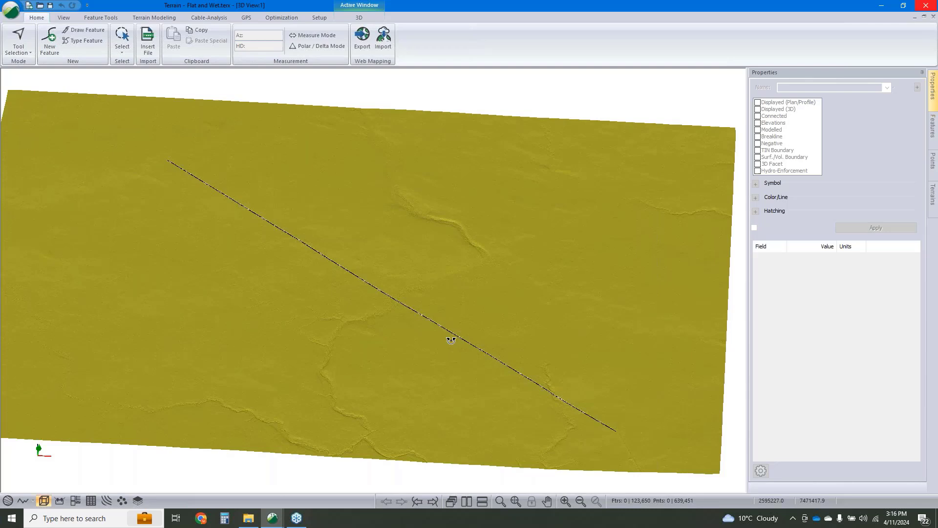
{"action": "left_click_drag", "start_coordinate": [451, 341], "coordinate": [611, 318]}
- Set the vertical exaggeration of the 3D view to 5 and examine the relief around the line
{"action": "right_click", "coordinate": [519, 201]}
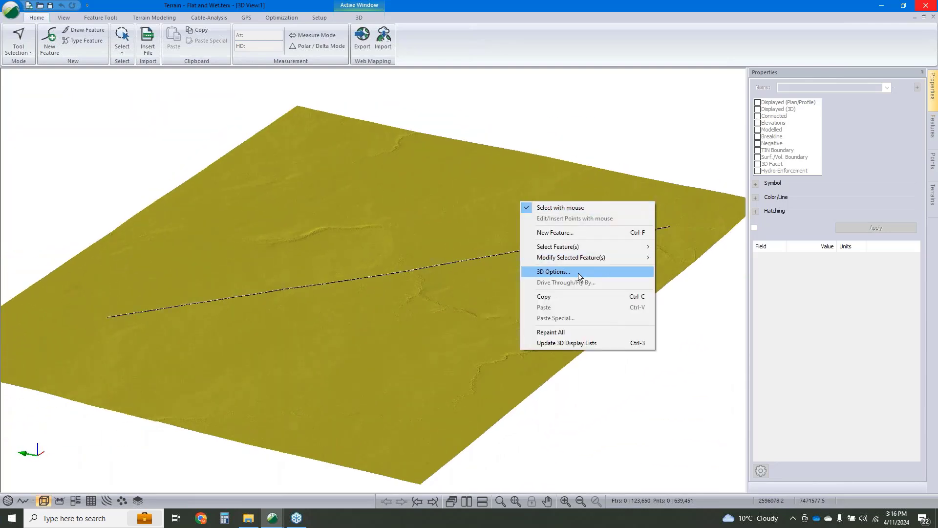
{"action": "left_click", "coordinate": [579, 273]}
{"action": "double_click", "coordinate": [581, 232]}
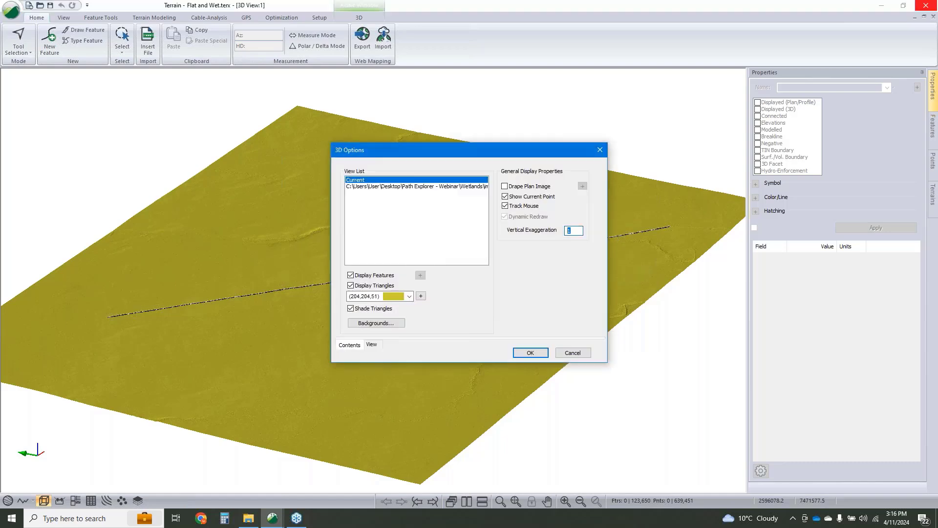
{"action": "type", "text": "5"}
{"action": "left_click", "coordinate": [532, 353]}
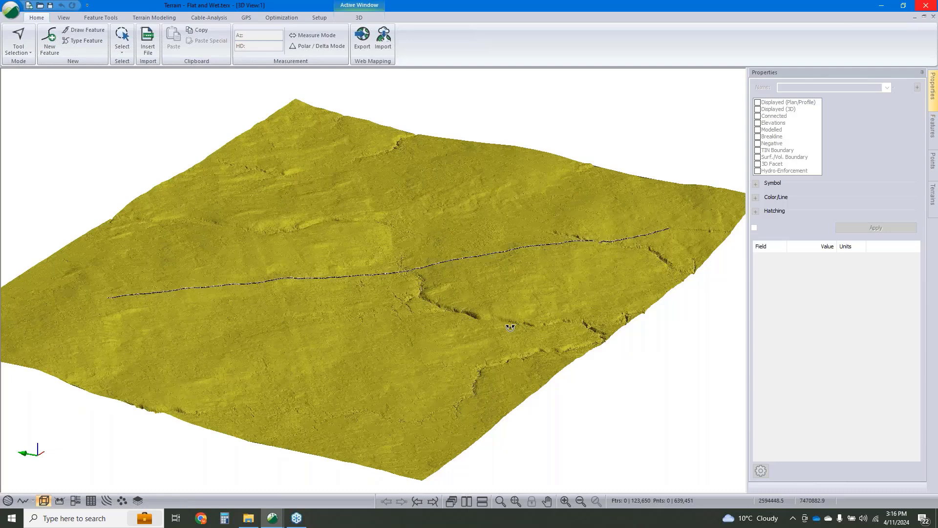
{"action": "left_click_drag", "start_coordinate": [509, 324], "coordinate": [345, 301]}
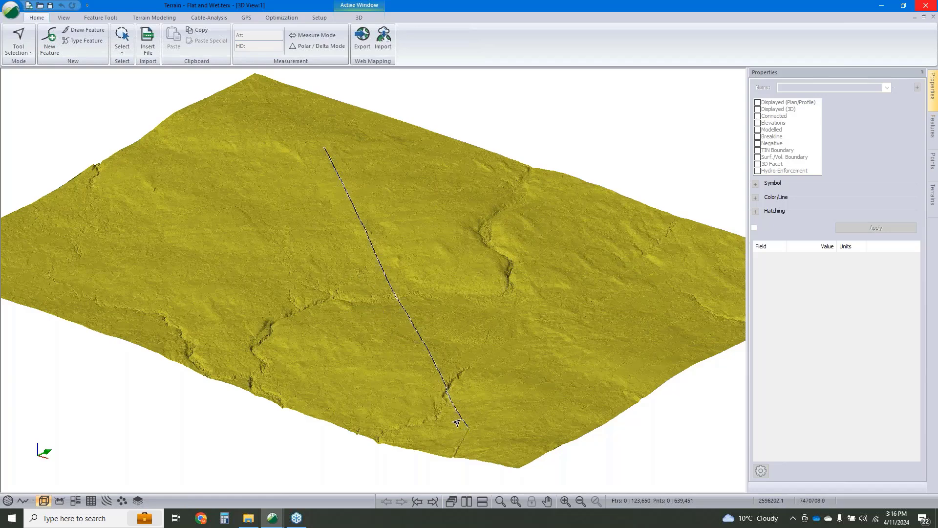
- Return to the plan view and select all features whose names match DEM*
{"action": "left_click", "coordinate": [7, 501]}
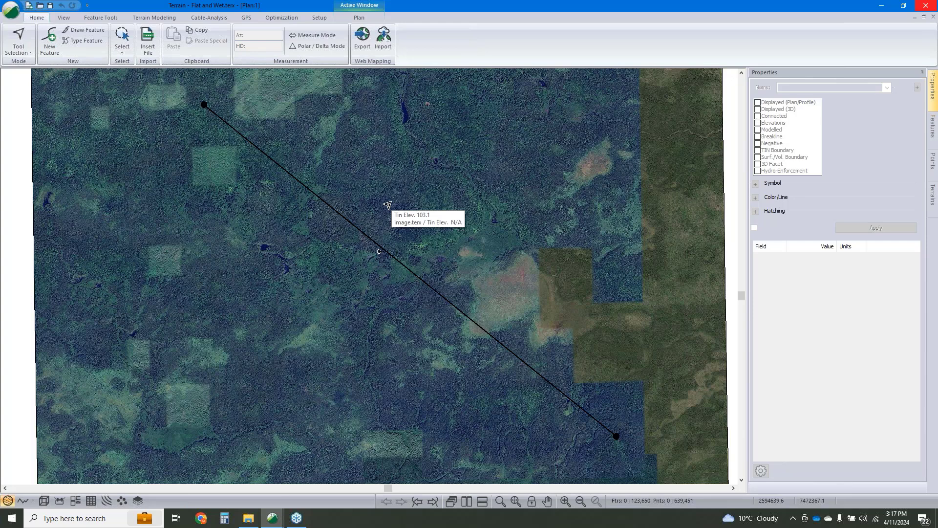
{"action": "right_click", "coordinate": [403, 151]}
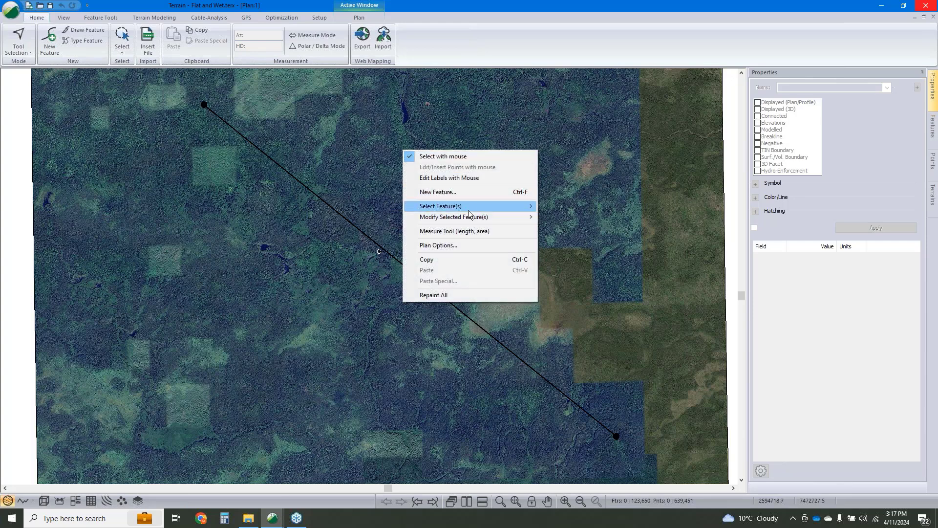
{"action": "mouse_move", "coordinate": [468, 213]}
{"action": "left_click", "coordinate": [562, 228]}
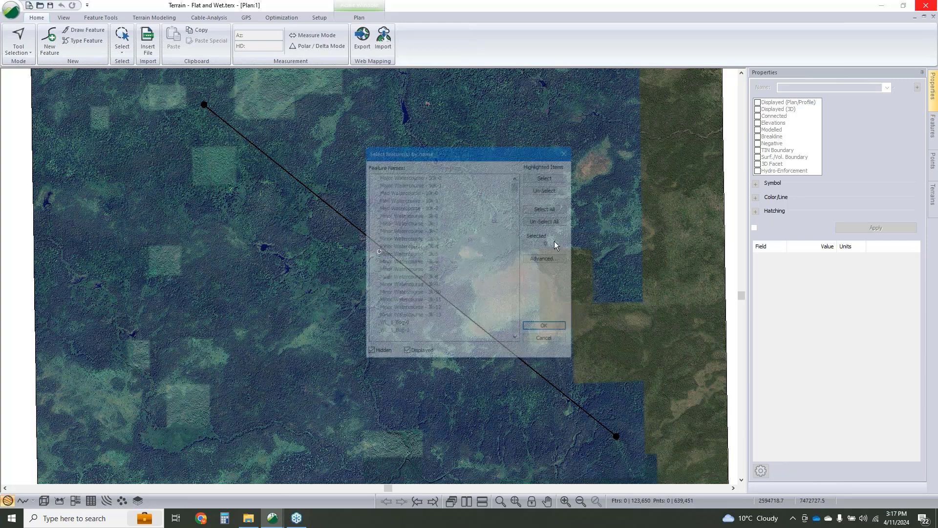
{"action": "left_click", "coordinate": [546, 259]}
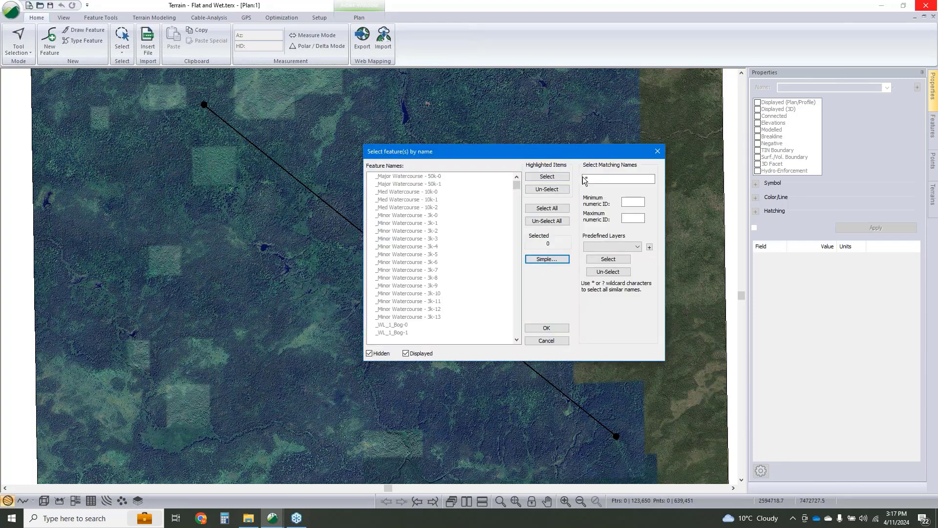
{"action": "left_click", "coordinate": [594, 179]}
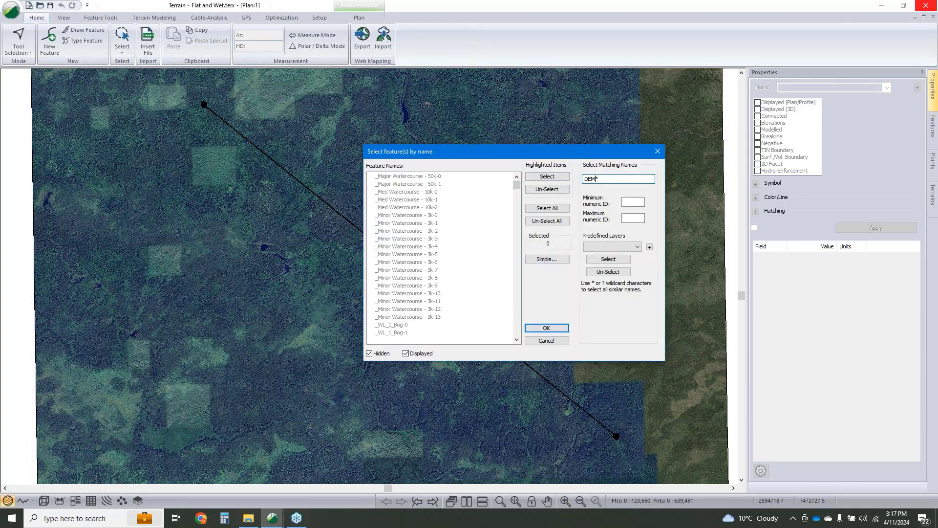
{"action": "left_click", "coordinate": [609, 260]}
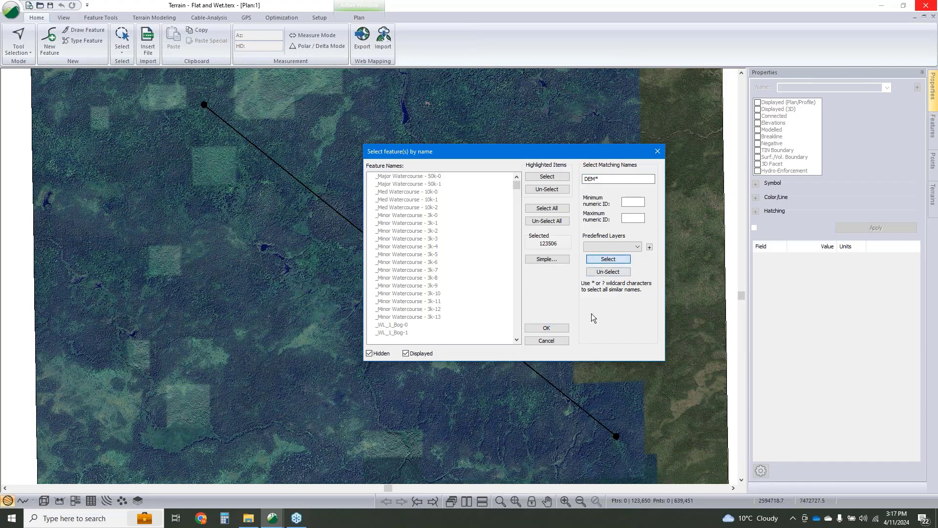
{"action": "left_click", "coordinate": [548, 326]}
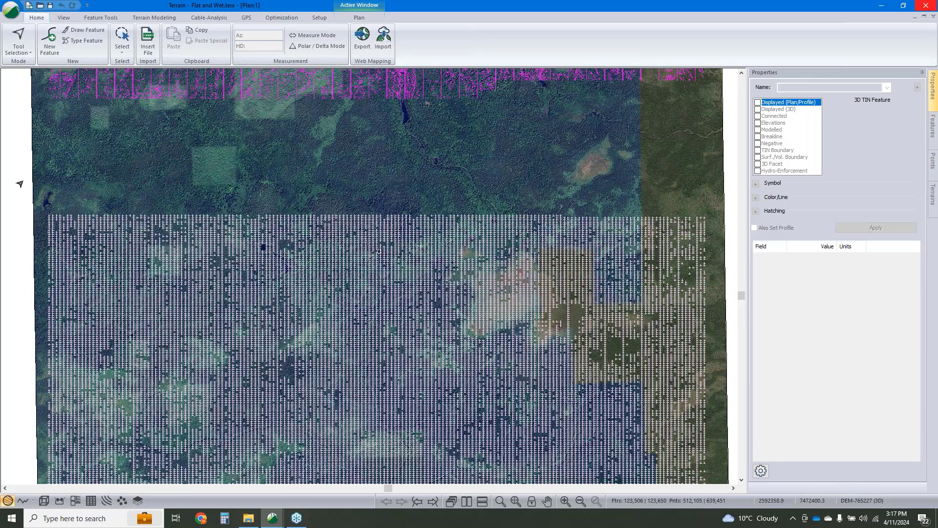
- Invert the selection and display the non-DEM features in both plan/profile and 3D
{"action": "right_click", "coordinate": [34, 180]}
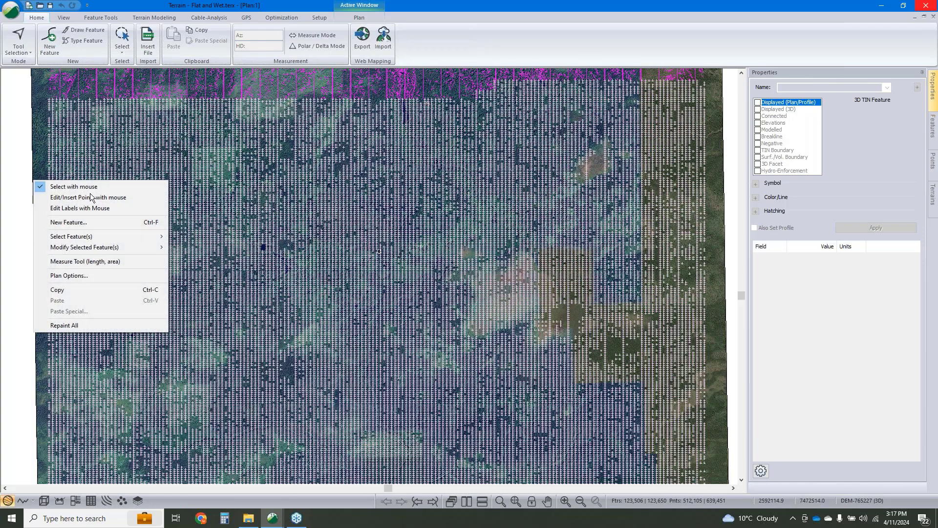
{"action": "mouse_move", "coordinate": [131, 239]}
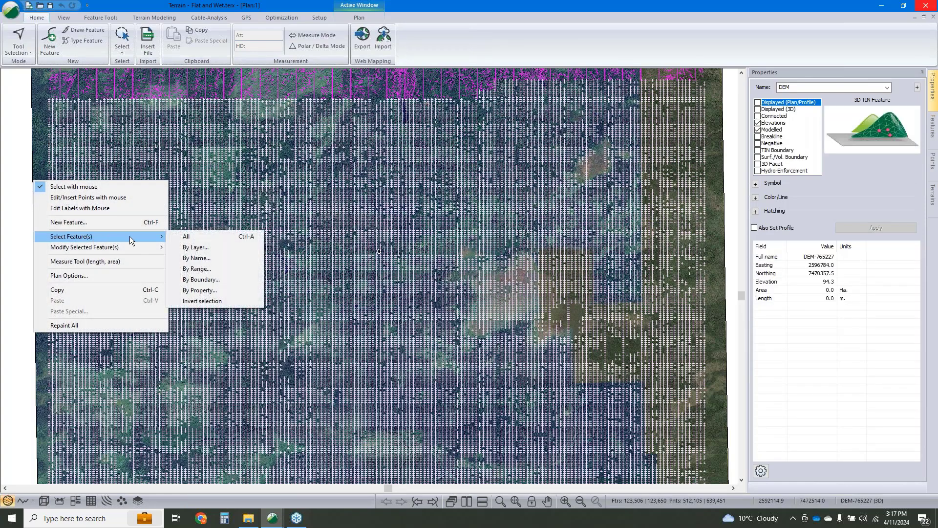
{"action": "left_click", "coordinate": [202, 301]}
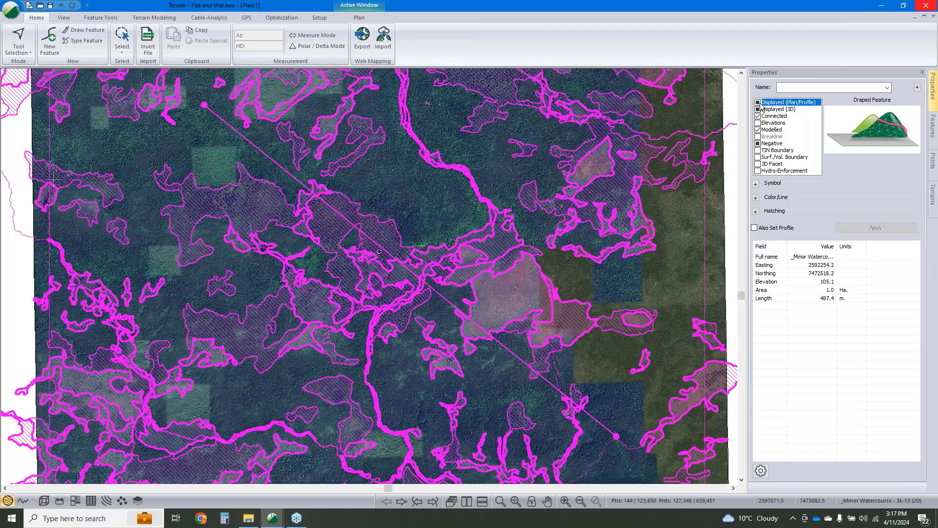
{"action": "left_click", "coordinate": [758, 102]}
{"action": "left_click", "coordinate": [758, 109]}
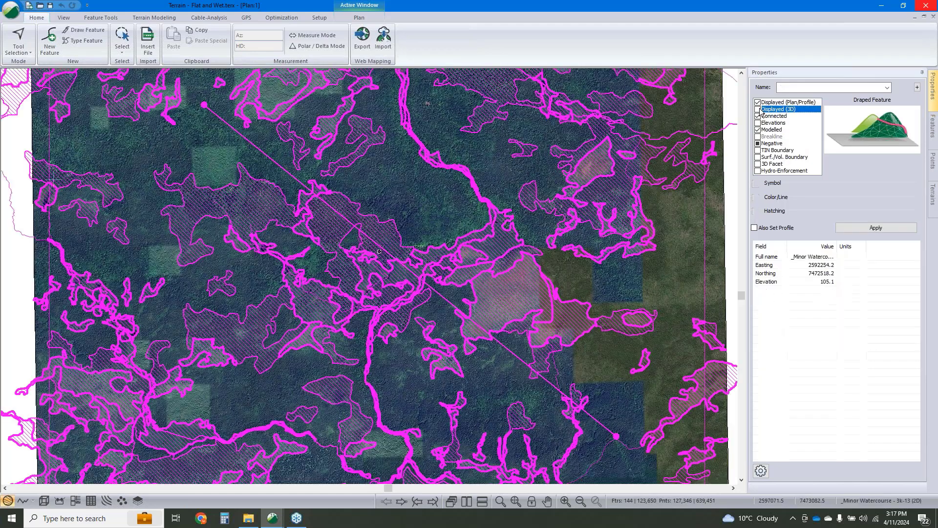
{"action": "left_click", "coordinate": [858, 229]}
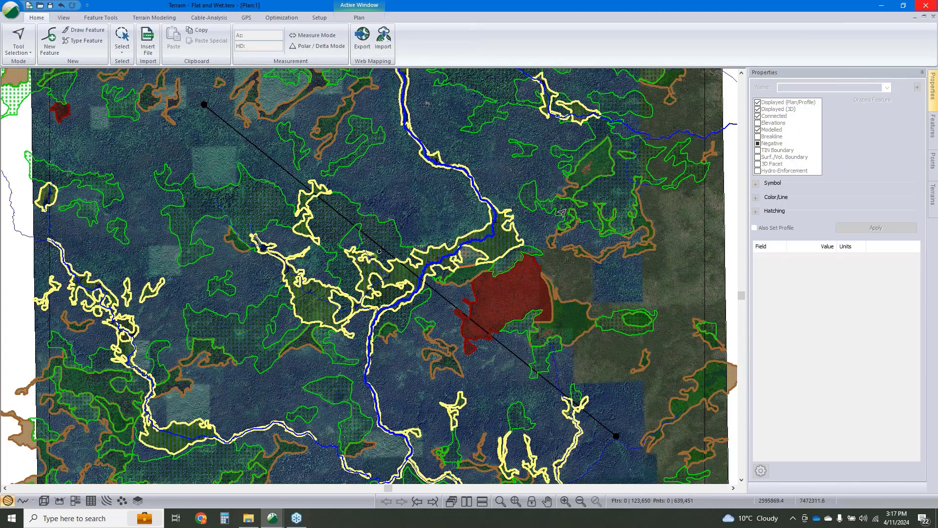
- Examine the major watercourse, bog, freshwater marsh and fen features along the straight line in the plan view
{"action": "left_click", "coordinate": [480, 238]}
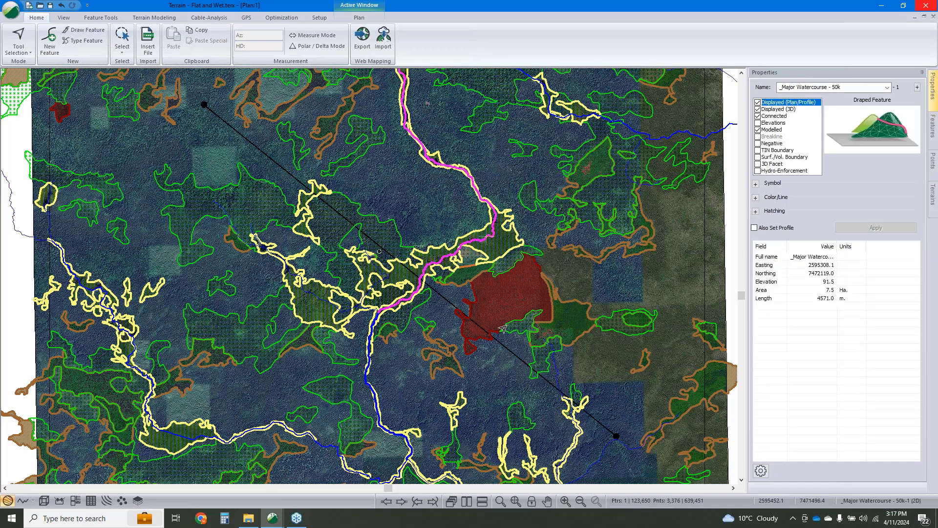
{"action": "left_click", "coordinate": [518, 286]}
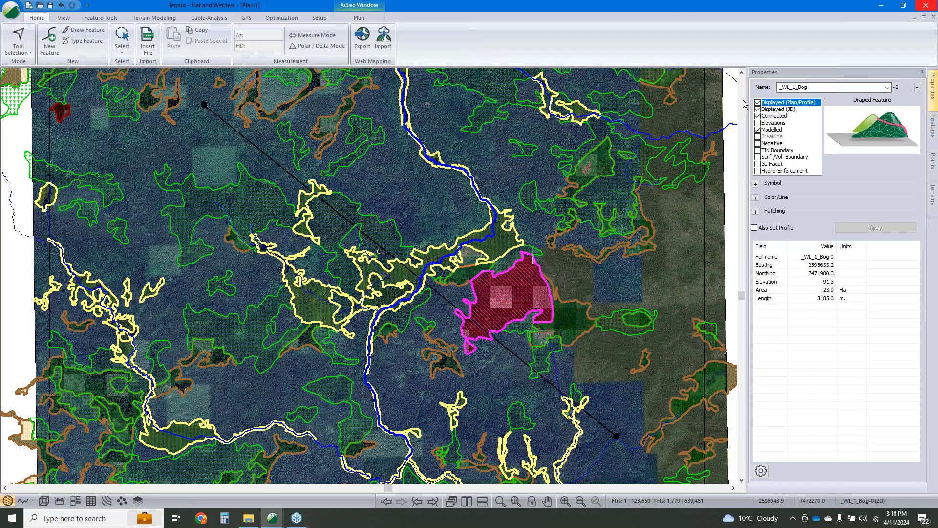
{"action": "left_click", "coordinate": [503, 257]}
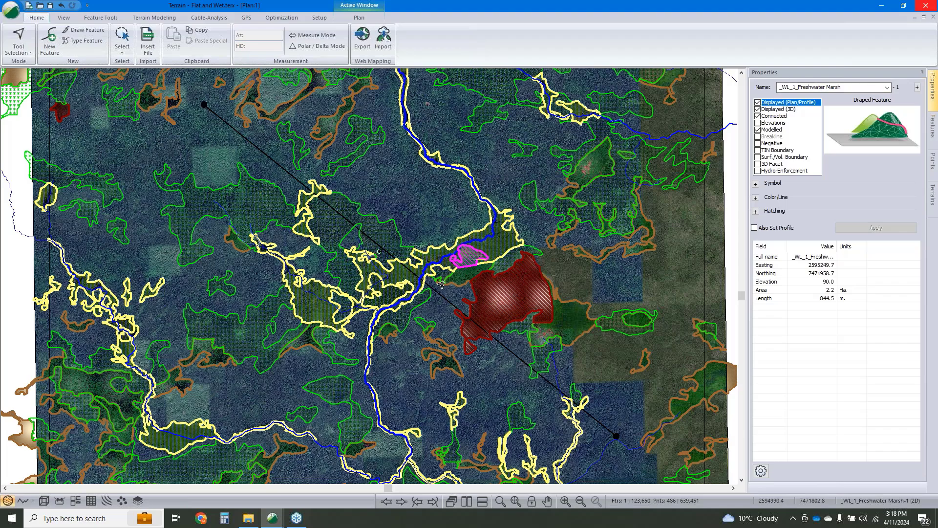
{"action": "left_click", "coordinate": [455, 279]}
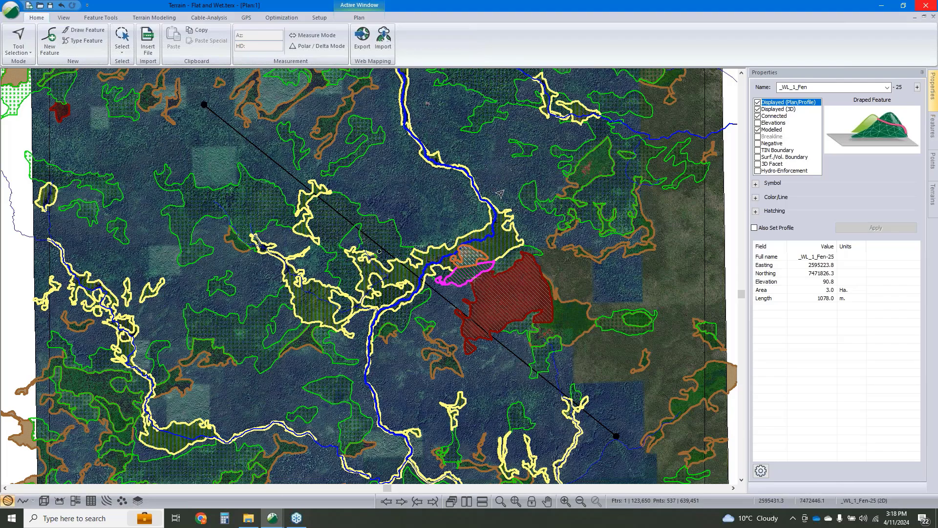
{"action": "scroll", "coordinate": [503, 197], "scroll_direction": "up", "scroll_amount": 3}
{"action": "scroll", "coordinate": [477, 300], "scroll_direction": "down", "scroll_amount": 2}
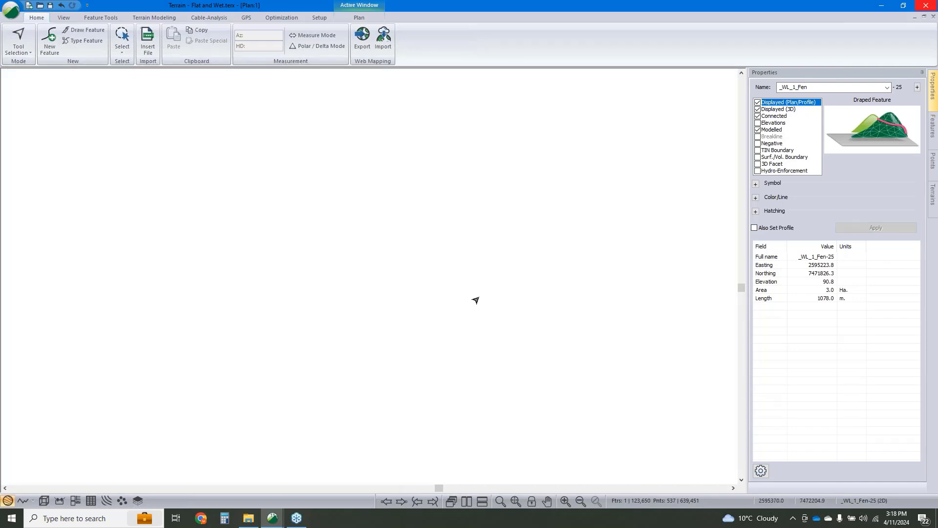
{"action": "scroll", "coordinate": [455, 315], "scroll_direction": "down", "scroll_amount": 3}
{"action": "middle_click_drag", "start_coordinate": [457, 313], "coordinate": [519, 283]}
{"action": "left_click", "coordinate": [519, 283]}
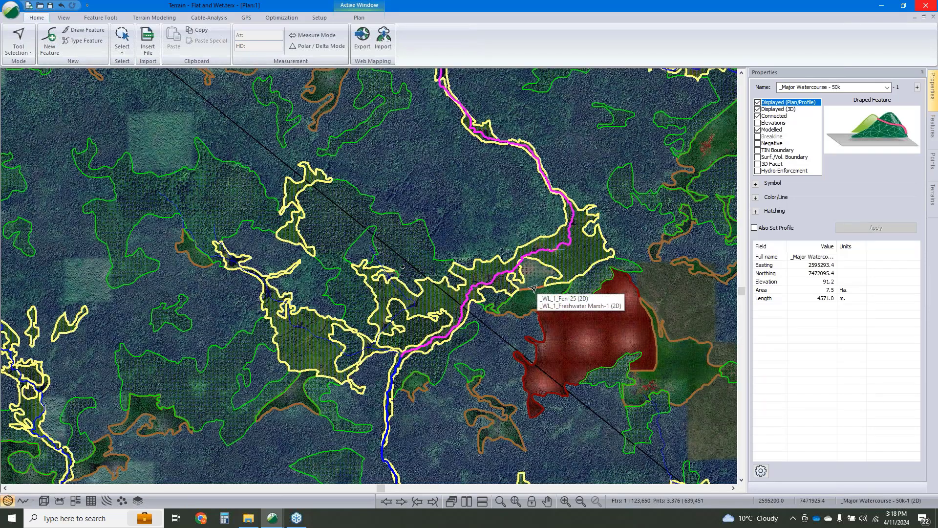
- Examine the forested wetland polygon that the straight line crosses in the plan view
{"action": "left_click", "coordinate": [498, 200]}
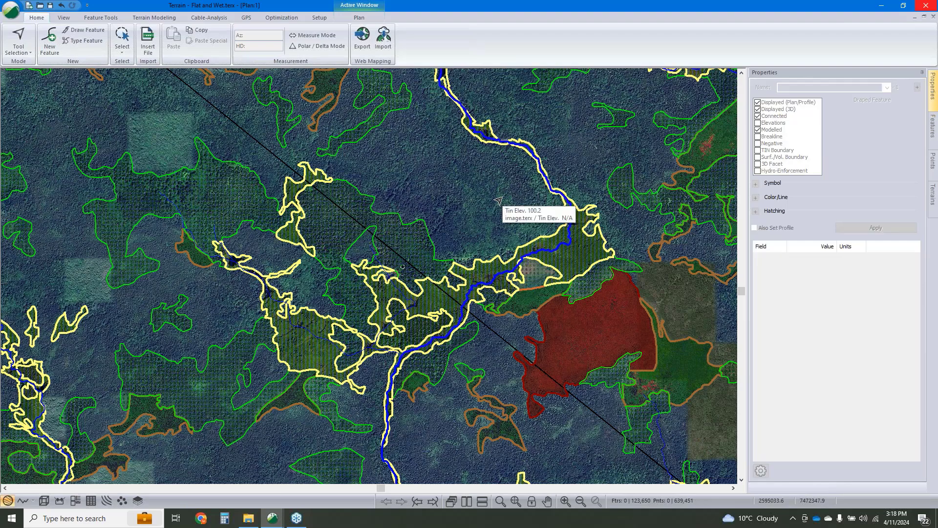
{"action": "left_click", "coordinate": [392, 236]}
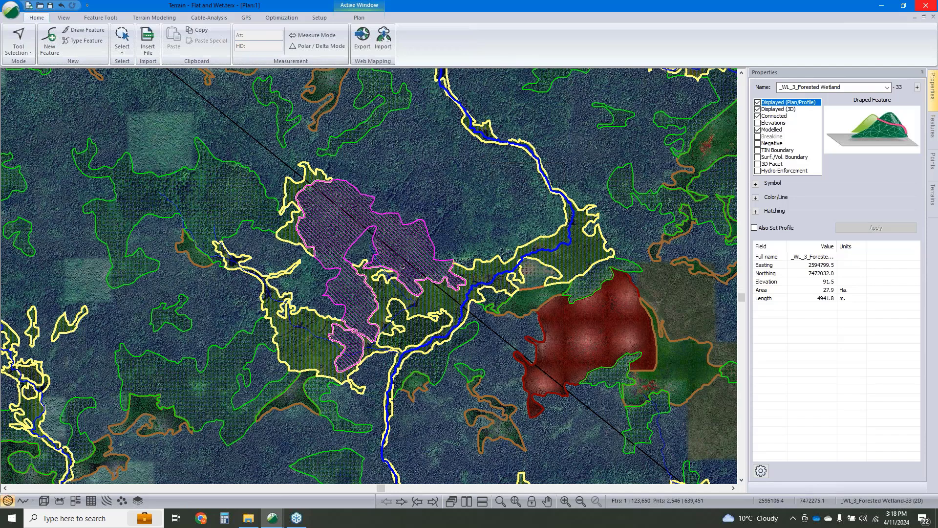
{"action": "scroll", "coordinate": [517, 222], "scroll_direction": "down", "scroll_amount": 2}
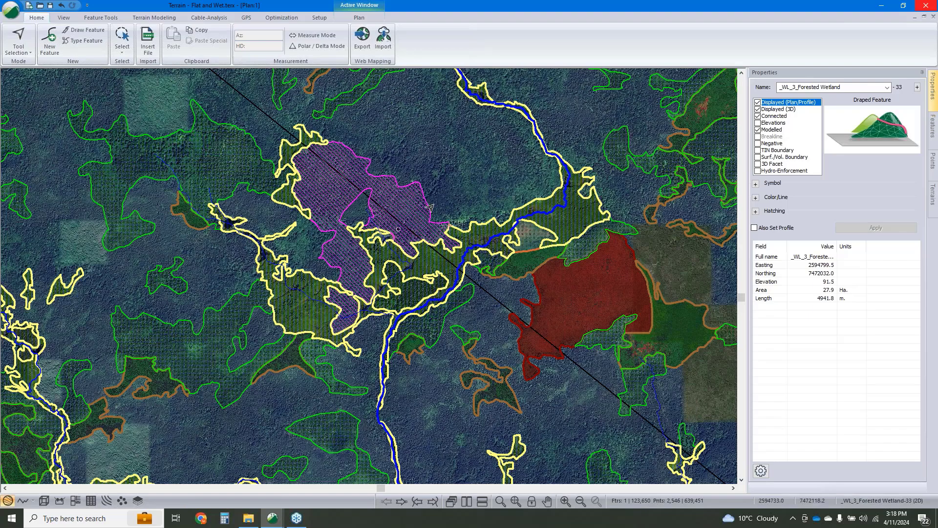
{"action": "left_click", "coordinate": [451, 192]}
{"action": "left_click", "coordinate": [484, 275]}
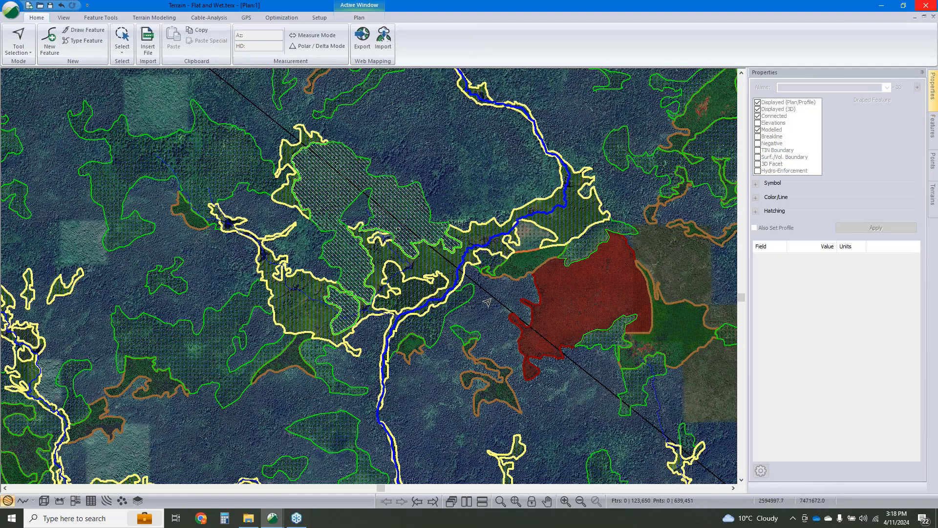
- Select the straight line feature across the wetlands and open the Path Explorer AI settings for it
{"action": "scroll", "coordinate": [423, 255], "scroll_direction": "down", "scroll_amount": 1}
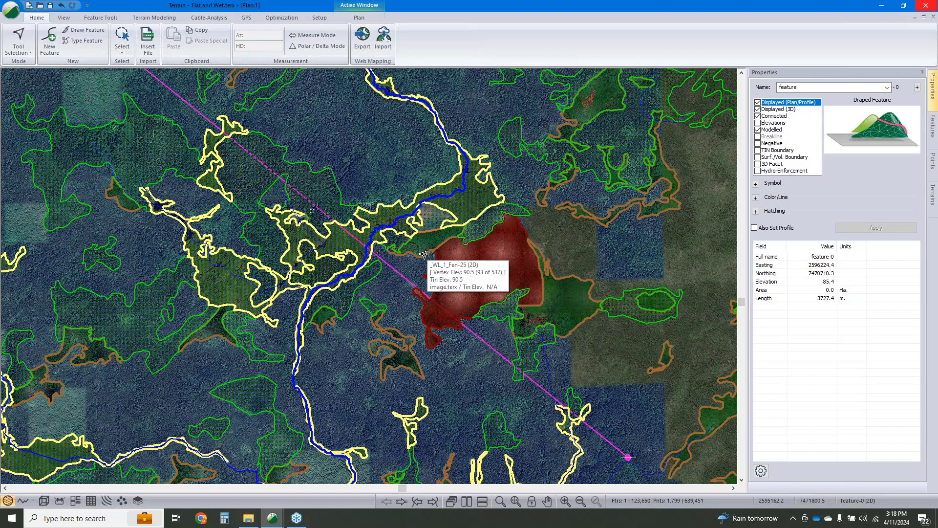
{"action": "scroll", "coordinate": [425, 242], "scroll_direction": "down", "scroll_amount": 1}
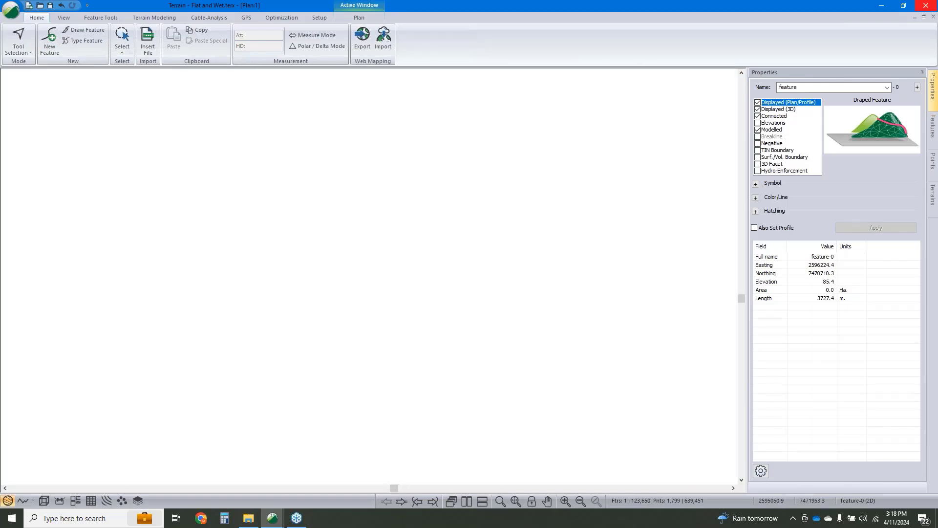
{"action": "scroll", "coordinate": [409, 241], "scroll_direction": "down", "scroll_amount": 1}
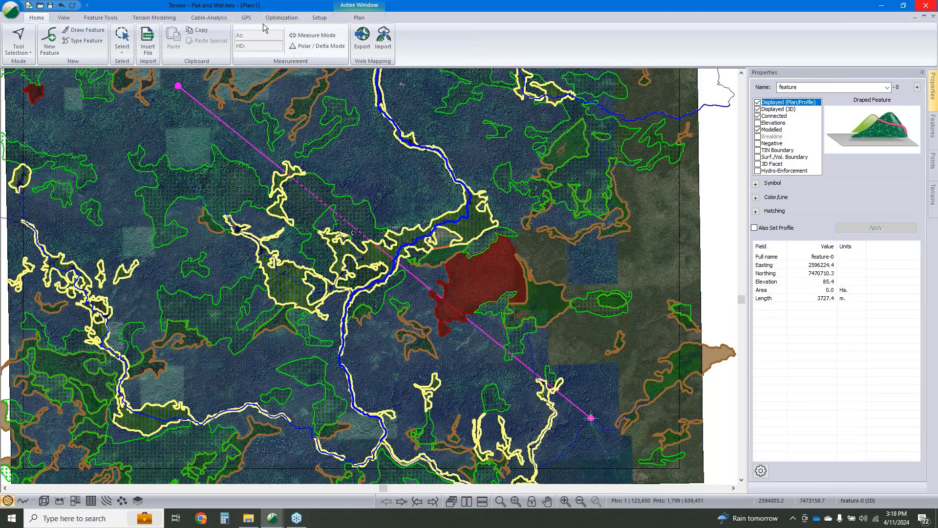
{"action": "left_click", "coordinate": [281, 18]}
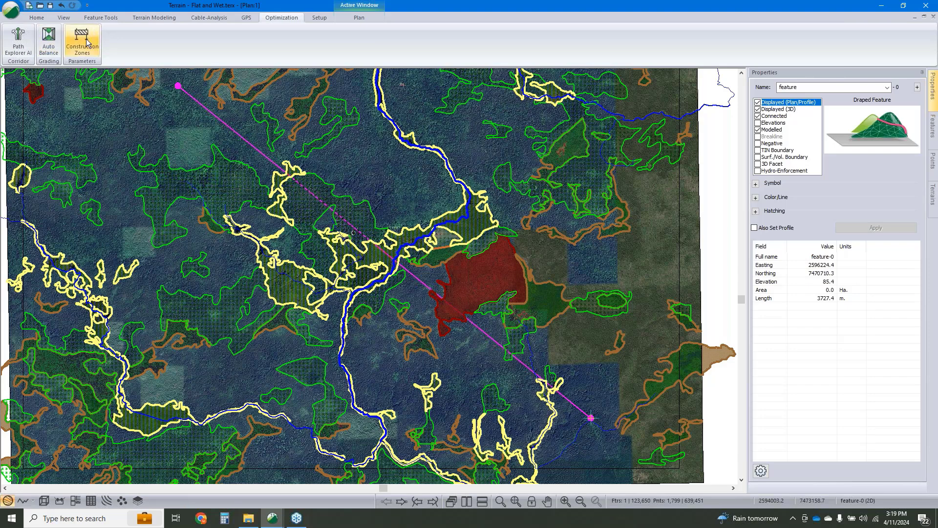
{"action": "left_click", "coordinate": [17, 46]}
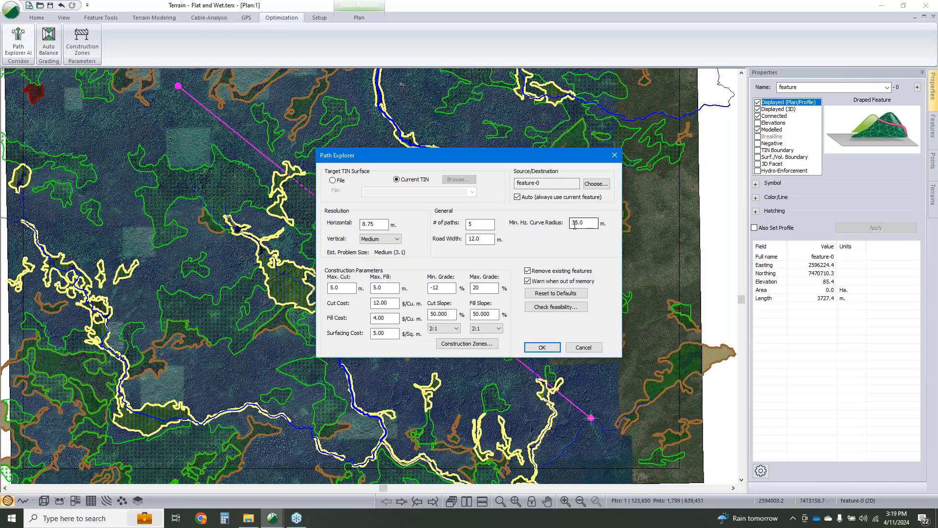
- Set the minimum horizontal curve radius to 80 m, the horizontal resolution to 20 m and the vertical resolution to Low
{"action": "double_click", "coordinate": [575, 223]}
{"action": "type", "text": "8"}
{"action": "double_click", "coordinate": [381, 226]}
{"action": "type", "text": "20"}
{"action": "key", "text": "Tab"}
{"action": "key", "text": "Tab"}
{"action": "left_click", "coordinate": [374, 238]}
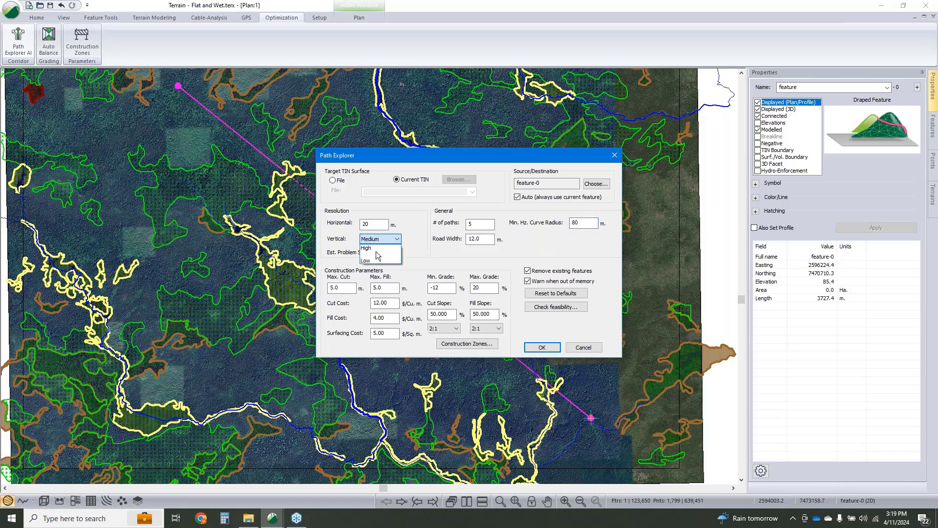
{"action": "left_click", "coordinate": [377, 260]}
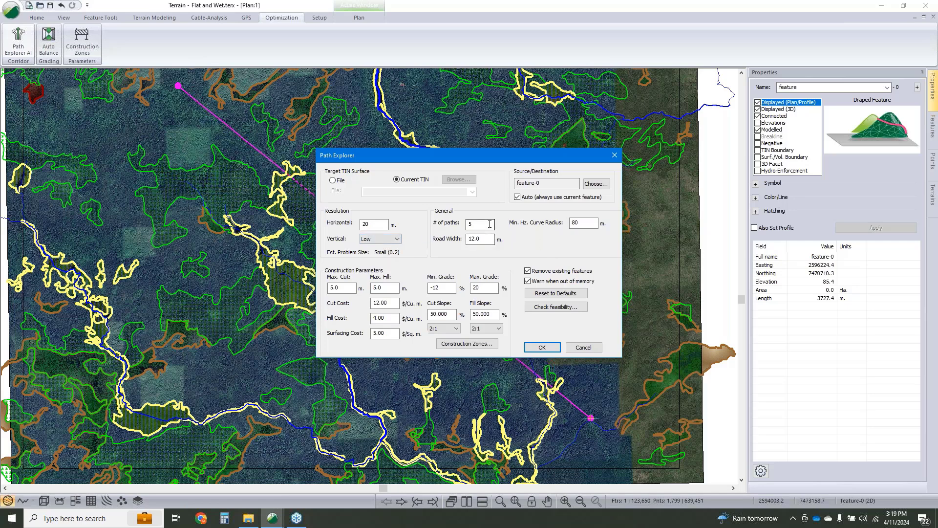
- Set the number of paths to 3, the cut cost to 5 and the fill cost to 6 $/Cu. m
{"action": "type", "text": "3"}
{"action": "double_click", "coordinate": [381, 303]}
{"action": "type", "text": "5"}
{"action": "double_click", "coordinate": [379, 318]}
{"action": "type", "text": "6"}
- Limit the road grade to a maximum of 8% and a minimum of -8%
{"action": "left_click_drag", "start_coordinate": [490, 288], "coordinate": [258, 260]}
{"action": "type", "text": "8"}
{"action": "left_click_drag", "start_coordinate": [442, 290], "coordinate": [434, 292]}
{"action": "type", "text": "8"}
- Create a No-Go Polygons construction zone set containing all _WL_1 bog, fen and freshwater marsh features
{"action": "left_click", "coordinate": [482, 345]}
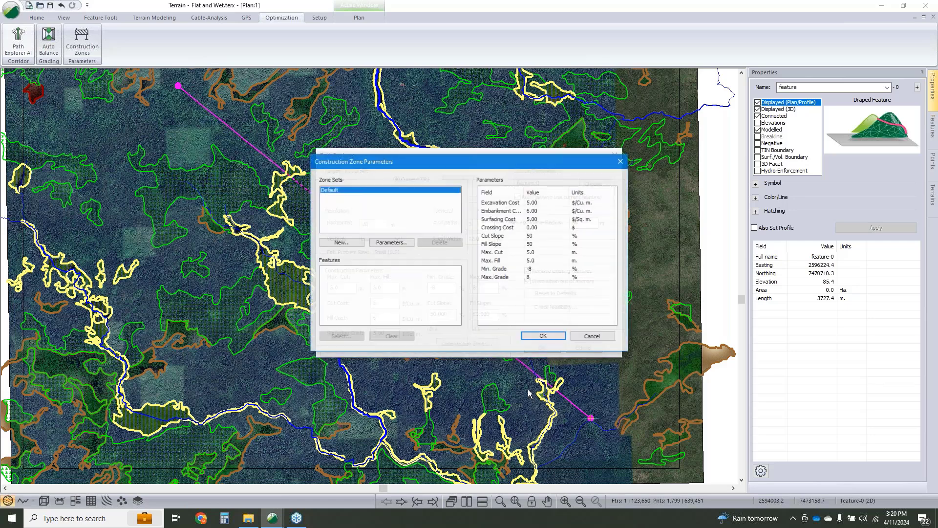
{"action": "left_click", "coordinate": [342, 242]}
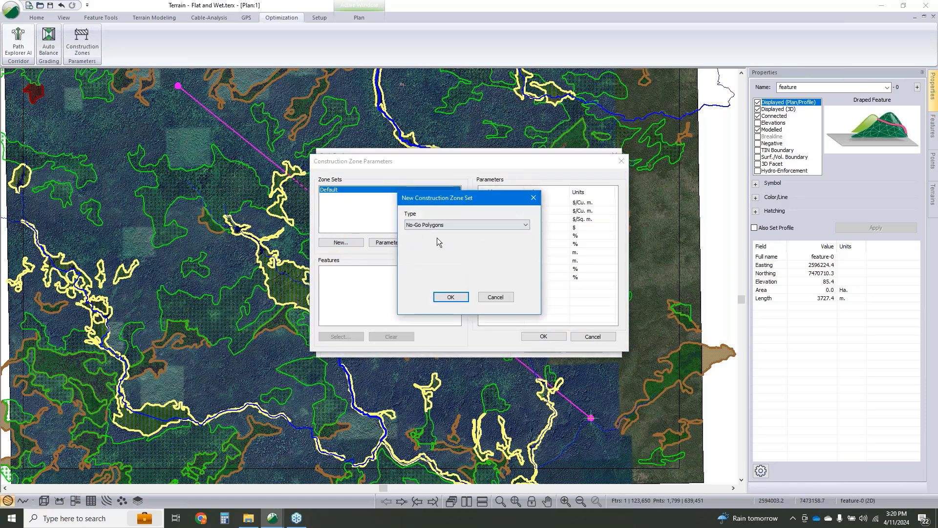
{"action": "left_click", "coordinate": [450, 297]}
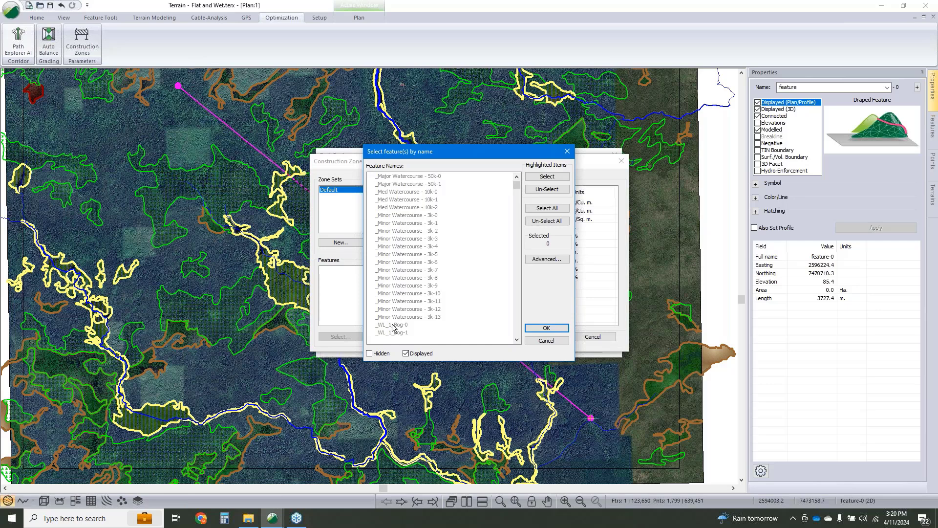
{"action": "scroll", "coordinate": [406, 308], "scroll_direction": "down", "scroll_amount": 10}
{"action": "scroll", "coordinate": [411, 307], "scroll_direction": "down", "scroll_amount": 6}
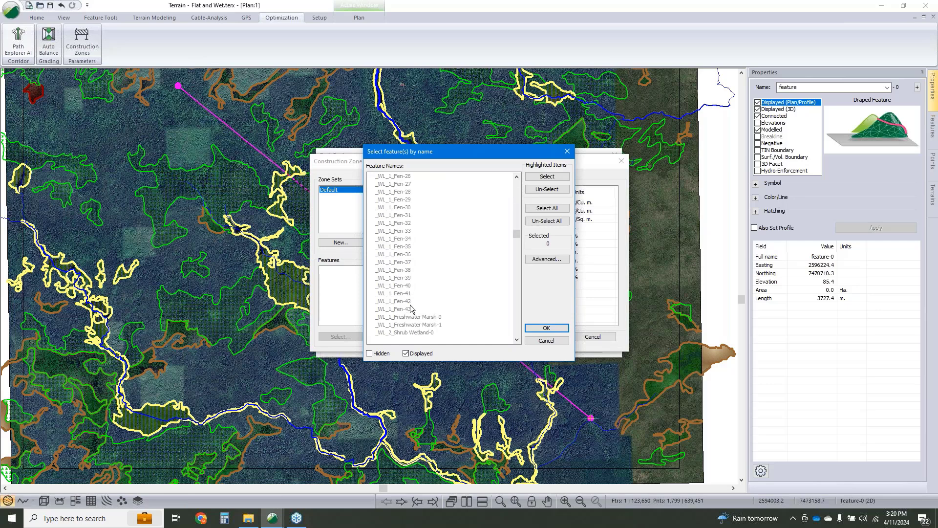
{"action": "left_click", "coordinate": [409, 326], "text": "shift"}
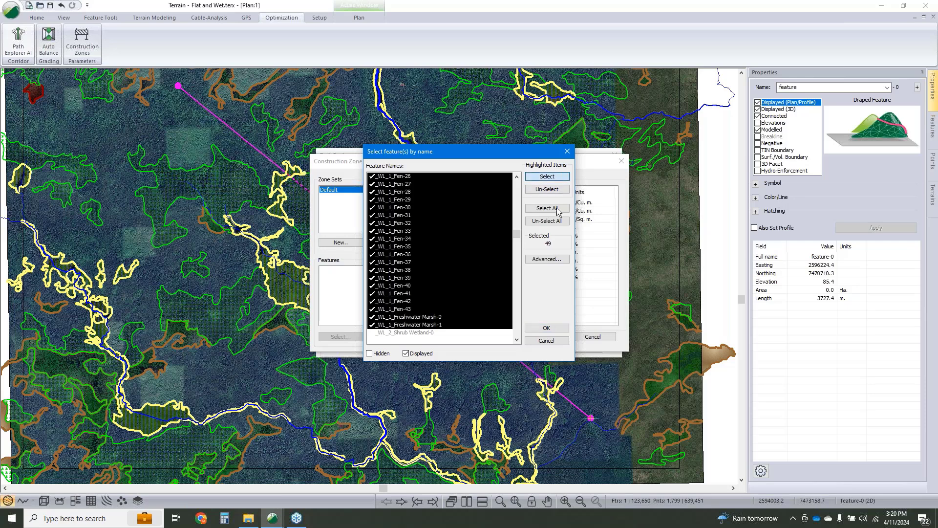
{"action": "left_click", "coordinate": [545, 328]}
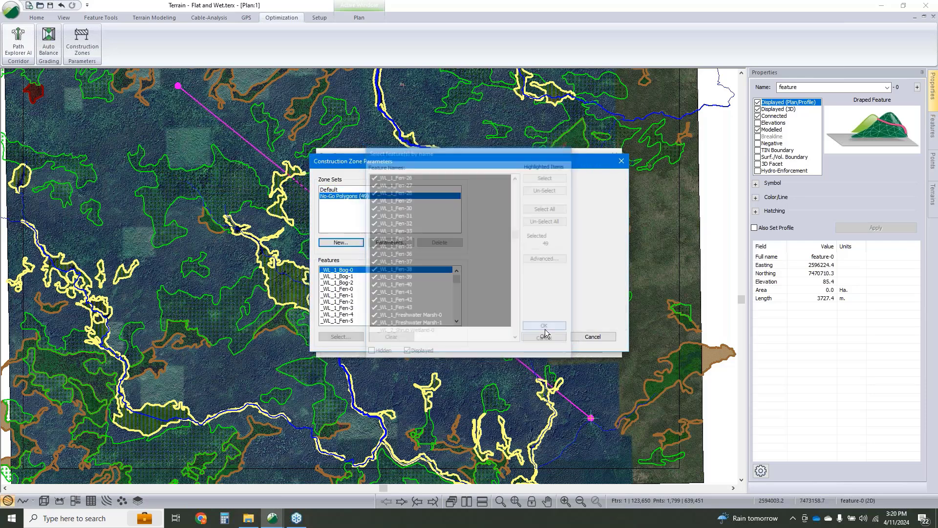
- Create a Polygons construction zone set containing the features _WL_2_Shrub Wetland-0 through _WL_2_Shrub Wetland-18
{"action": "left_click", "coordinate": [350, 242]}
{"action": "left_click", "coordinate": [421, 225]}
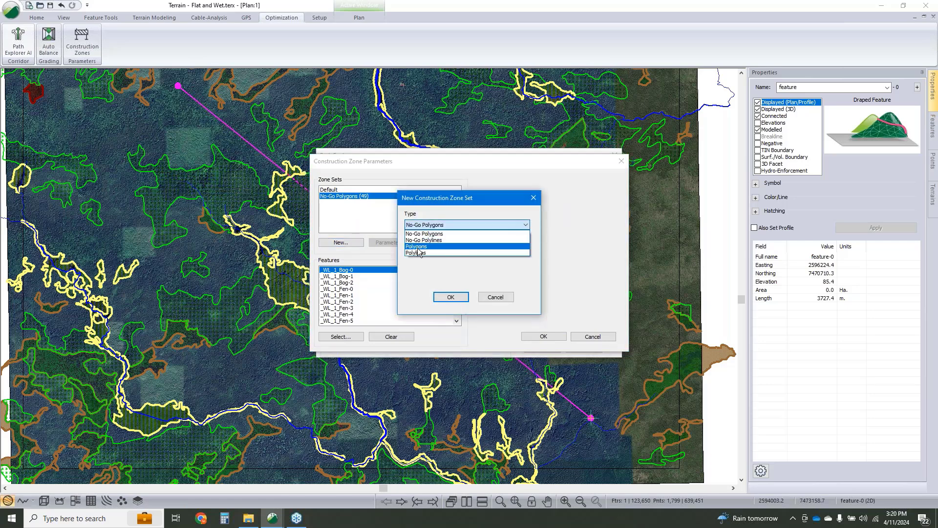
{"action": "left_click", "coordinate": [417, 246]}
{"action": "left_click", "coordinate": [451, 297]}
{"action": "scroll", "coordinate": [450, 292], "scroll_direction": "down", "scroll_amount": 3}
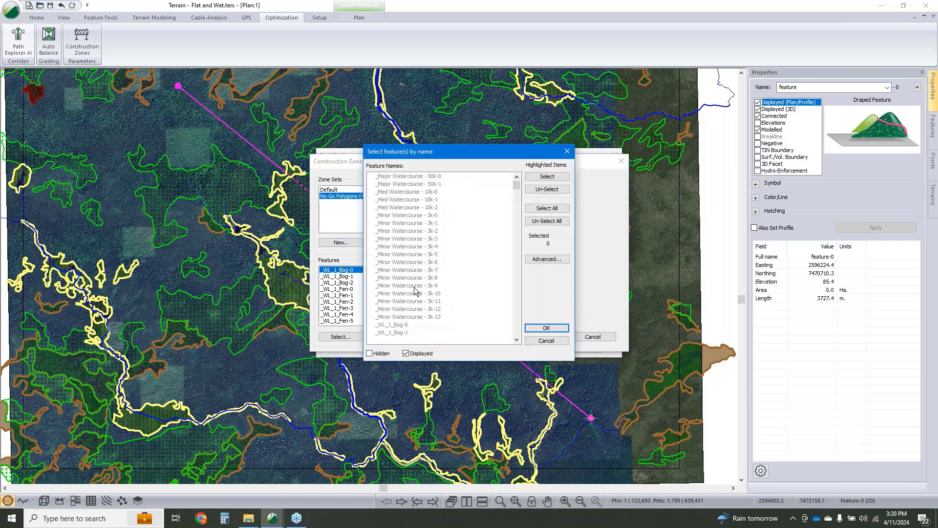
{"action": "left_click", "coordinate": [412, 294]}
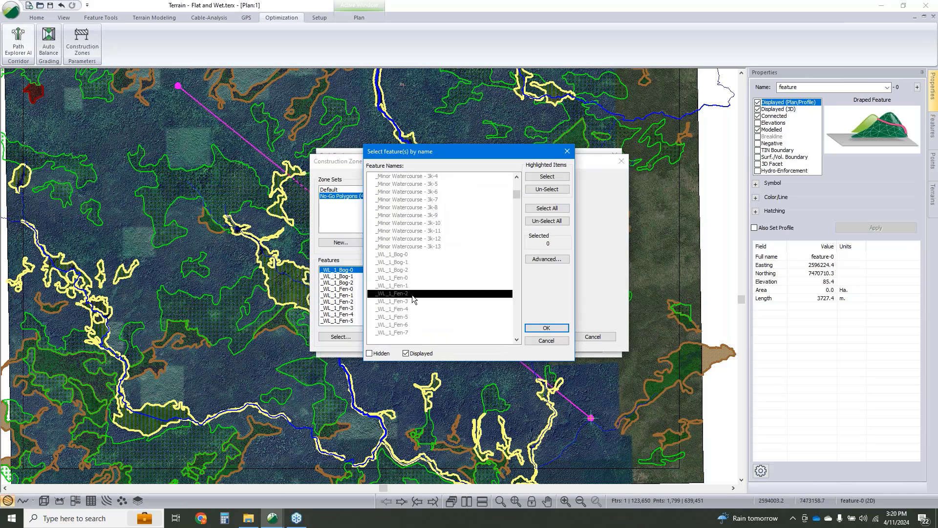
{"action": "scroll", "coordinate": [415, 302], "scroll_direction": "down", "scroll_amount": 10}
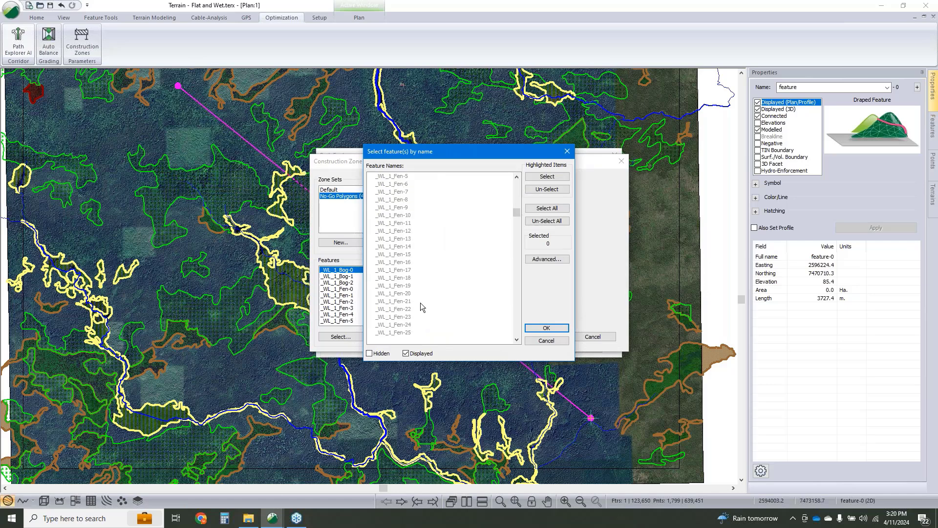
{"action": "left_click", "coordinate": [409, 239]}
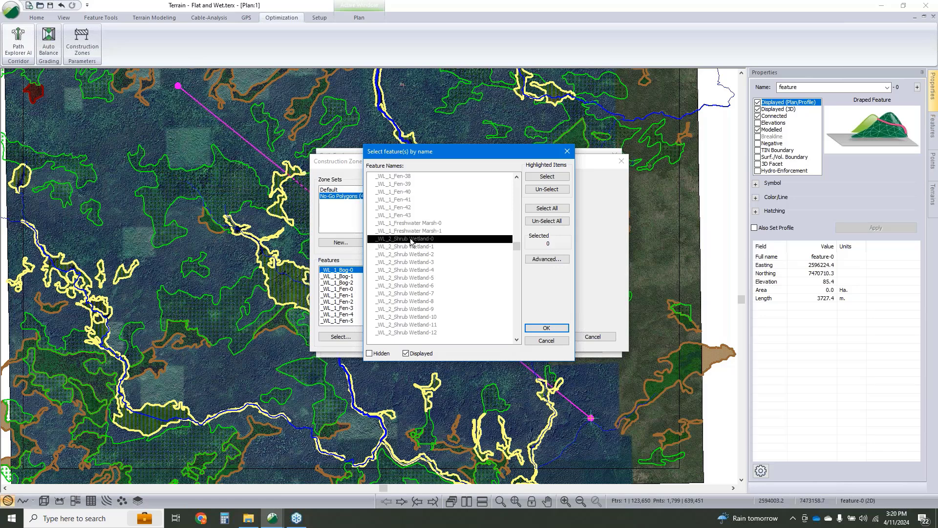
{"action": "scroll", "coordinate": [442, 273], "scroll_direction": "down", "scroll_amount": 5}
{"action": "scroll", "coordinate": [439, 282], "scroll_direction": "up", "scroll_amount": 2}
{"action": "left_click", "coordinate": [424, 240], "text": "shift"}
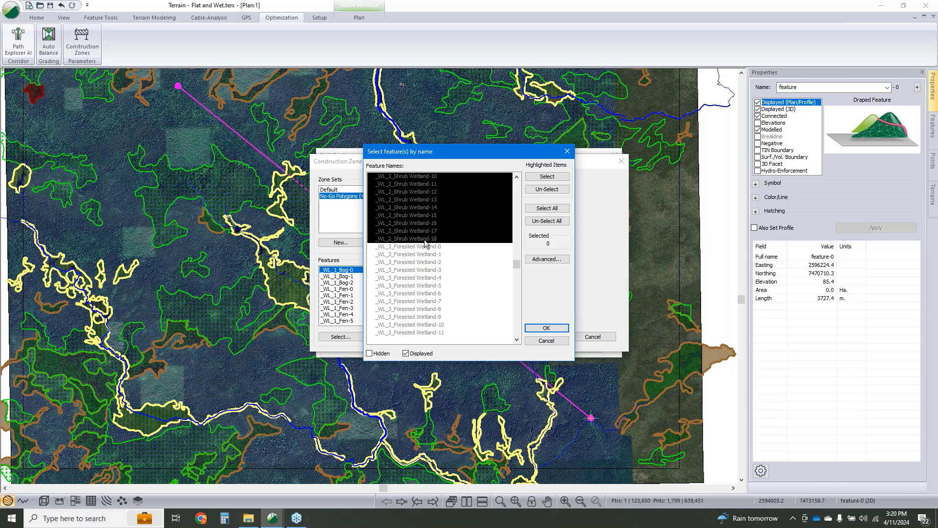
{"action": "left_click", "coordinate": [547, 176]}
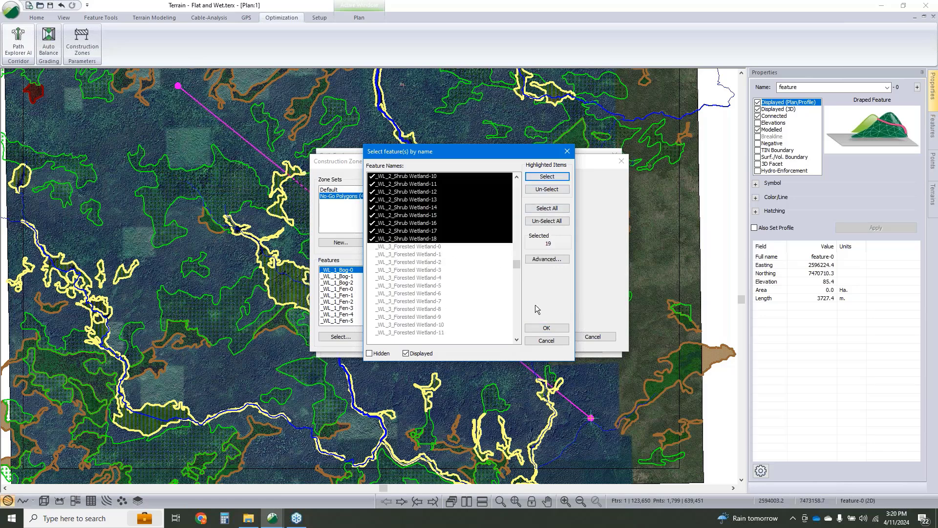
{"action": "left_click", "coordinate": [546, 328]}
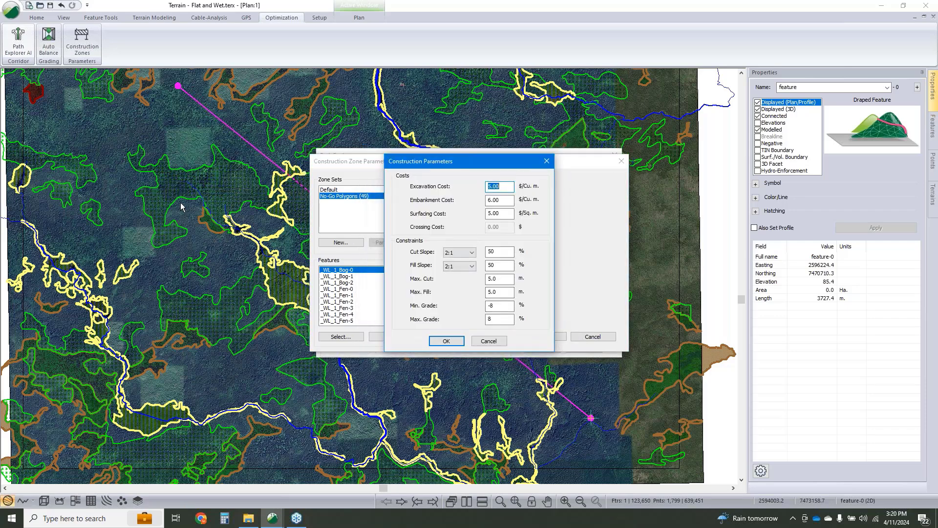
- Set the shrub wetland zone's excavation and embankment costs to 30 $/Cu. m. and its surfacing cost to 10 $/Sq. m
{"action": "type", "text": "30"}
{"action": "left_click_drag", "start_coordinate": [504, 200], "coordinate": [283, 174]}
{"action": "type", "text": "30"}
{"action": "double_click", "coordinate": [494, 213]}
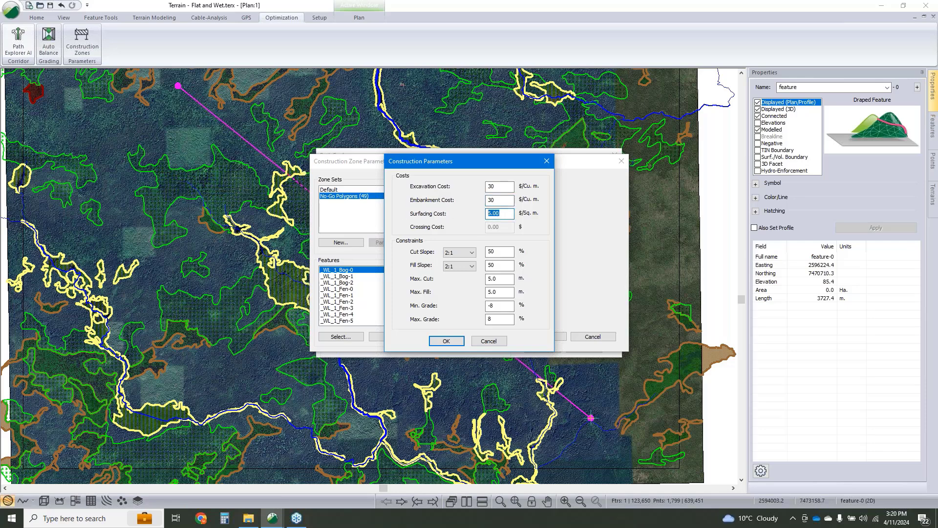
{"action": "type", "text": "10"}
{"action": "left_click", "coordinate": [443, 341]}
- Create another Polygons construction zone set containing the features _WL_3_Forested Wetland-0 through _WL_3_Forested Wetland-54
{"action": "left_click", "coordinate": [351, 242]}
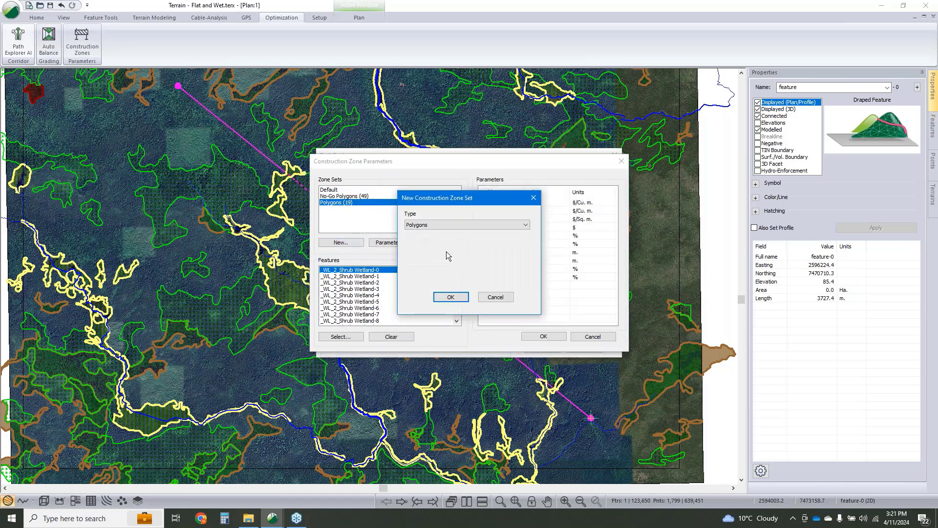
{"action": "left_click", "coordinate": [449, 297]}
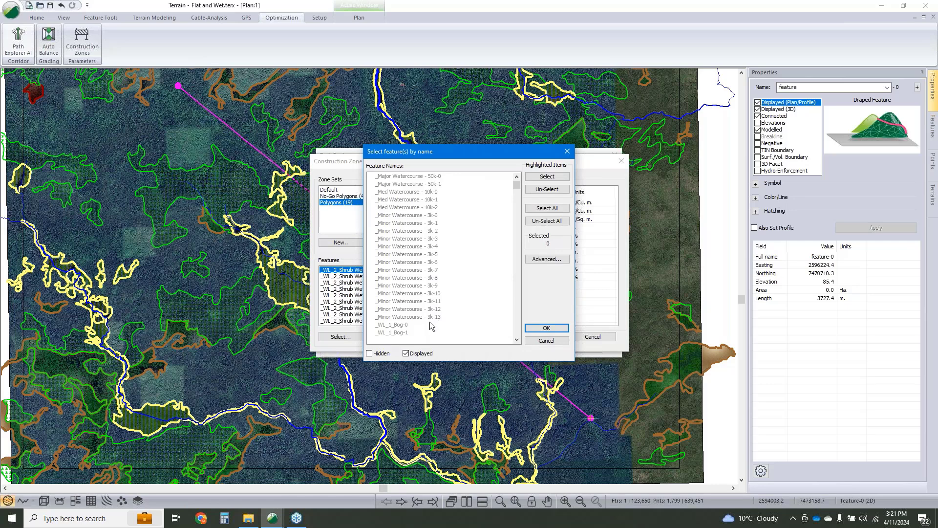
{"action": "scroll", "coordinate": [429, 321], "scroll_direction": "down", "scroll_amount": 1}
{"action": "scroll", "coordinate": [430, 316], "scroll_direction": "down", "scroll_amount": 10}
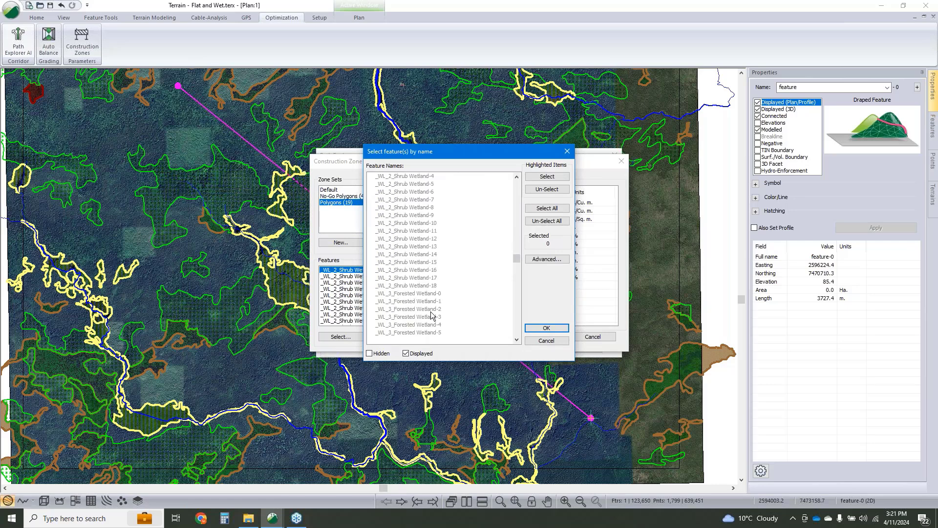
{"action": "scroll", "coordinate": [421, 313], "scroll_direction": "down", "scroll_amount": 17}
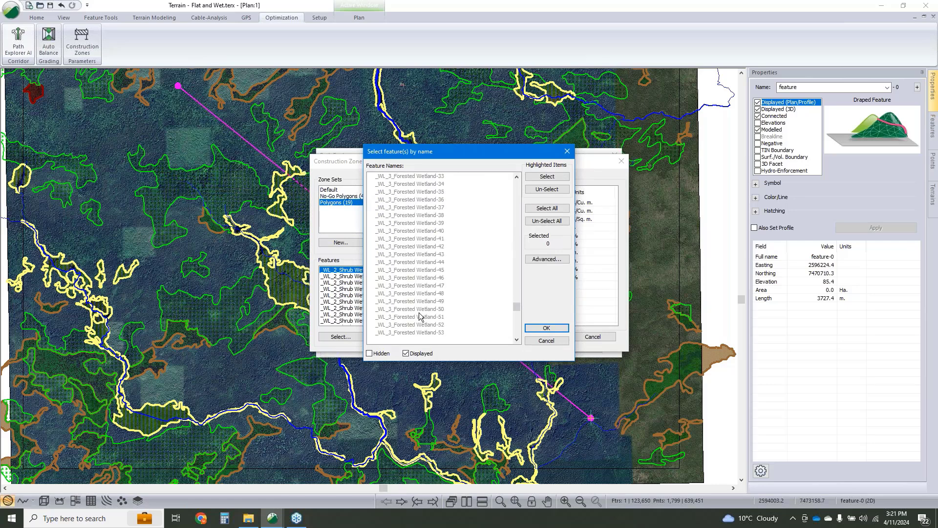
{"action": "left_click", "coordinate": [421, 316], "text": "shift"}
{"action": "left_click", "coordinate": [547, 176]}
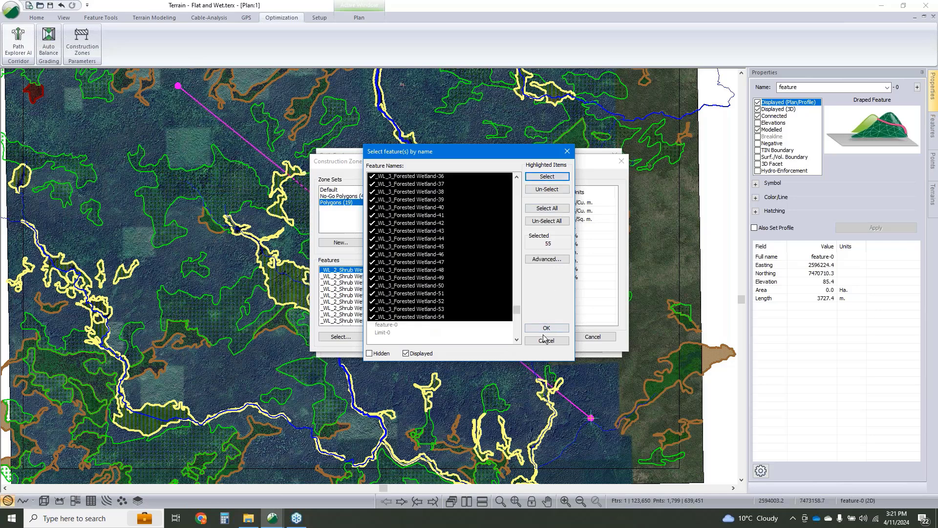
{"action": "left_click", "coordinate": [547, 328]}
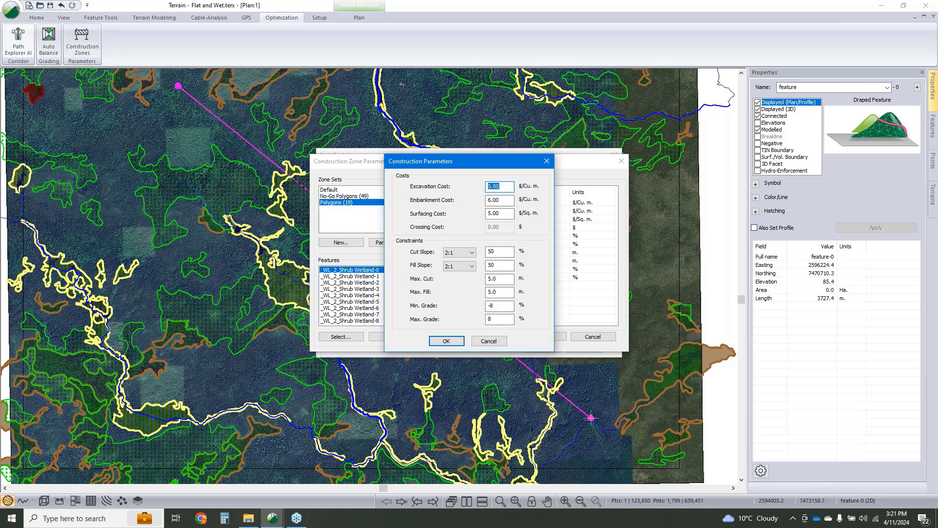
- Set the forested wetland zone's excavation and embankment costs to 20 $/Cu. m. and its surfacing cost to 8 $/Sq. m
{"action": "type", "text": "20"}
{"action": "key", "text": "Tab"}
{"action": "type", "text": "20"}
{"action": "left_click", "coordinate": [507, 214]}
{"action": "double_click", "coordinate": [506, 215]}
{"action": "type", "text": "8"}
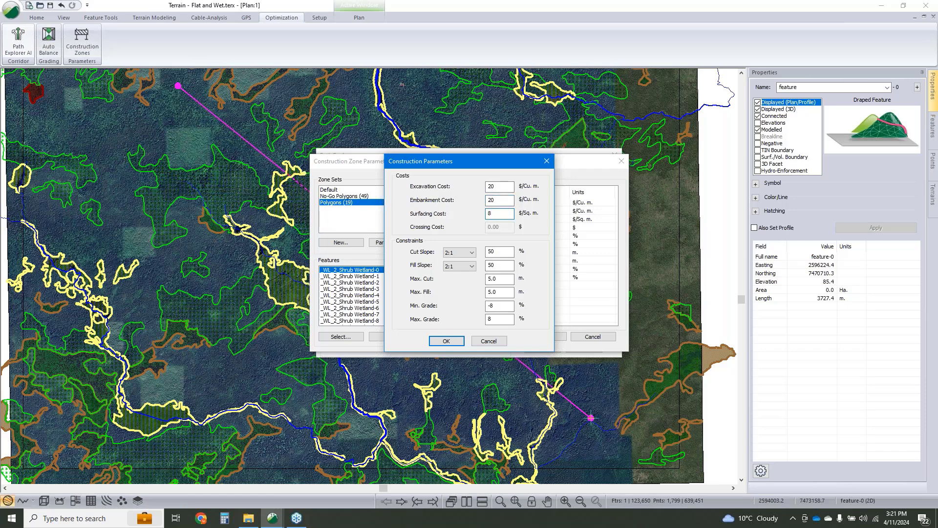
{"action": "left_click", "coordinate": [446, 341]}
- Create a Polylines construction zone set for _Major Watercourse - 50k-0 and 50k-1 with a crossing cost of $50000
{"action": "left_click", "coordinate": [345, 244]}
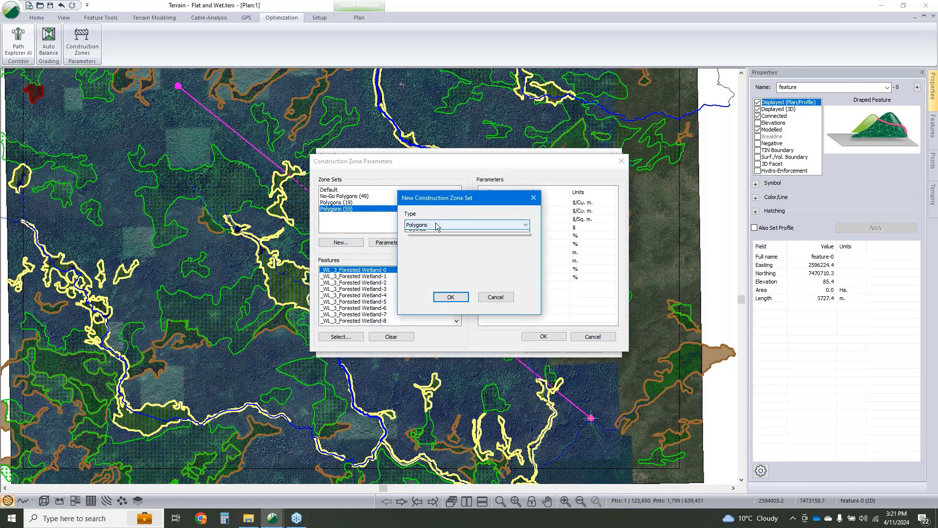
{"action": "left_click", "coordinate": [435, 224]}
{"action": "left_click", "coordinate": [435, 253]}
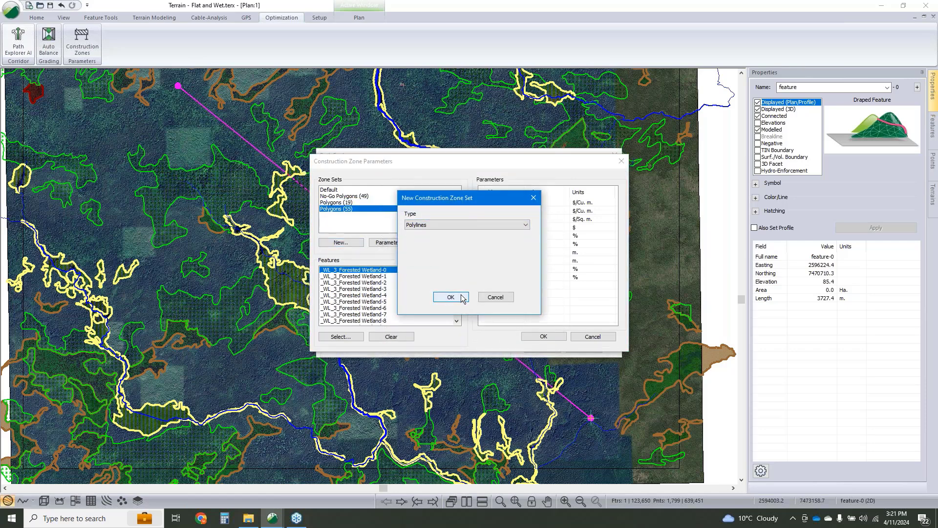
{"action": "left_click", "coordinate": [451, 297]}
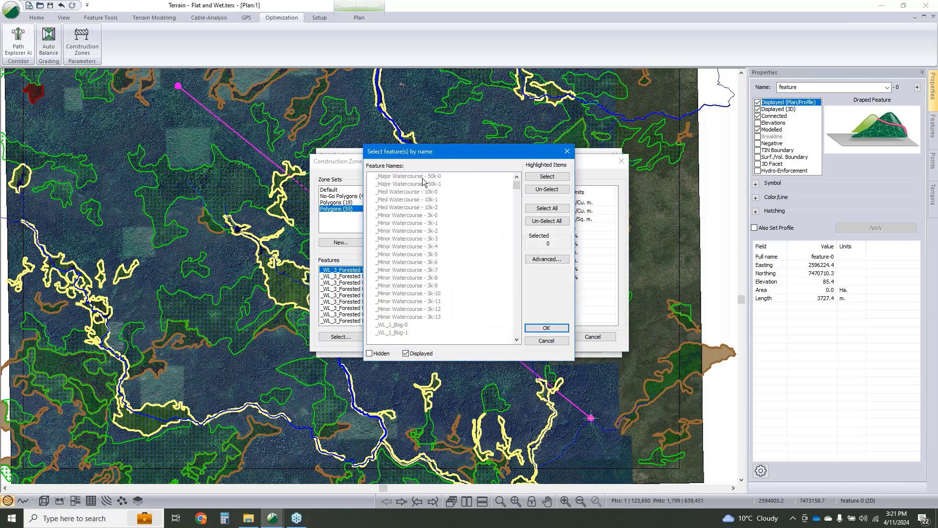
{"action": "left_click_drag", "start_coordinate": [422, 177], "coordinate": [423, 184]}
{"action": "left_click", "coordinate": [543, 178]}
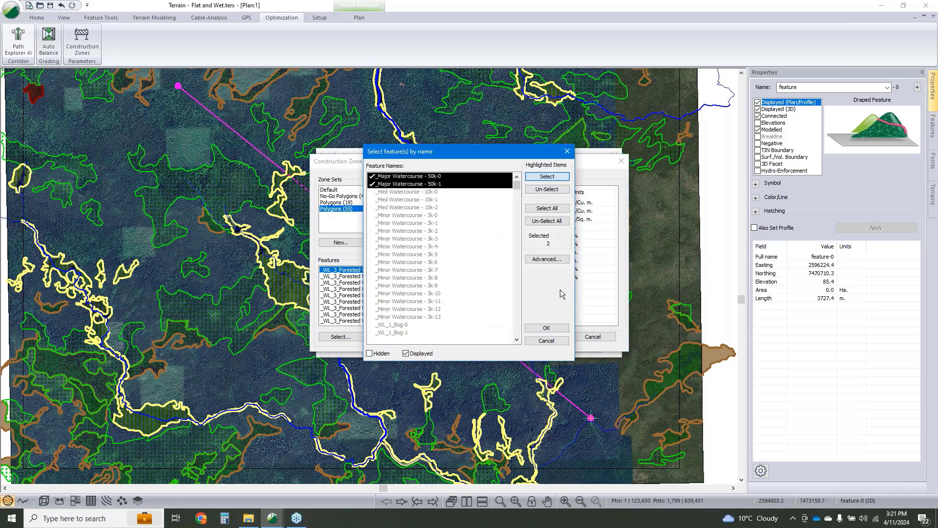
{"action": "left_click", "coordinate": [547, 328]}
{"action": "type", "text": "5"}
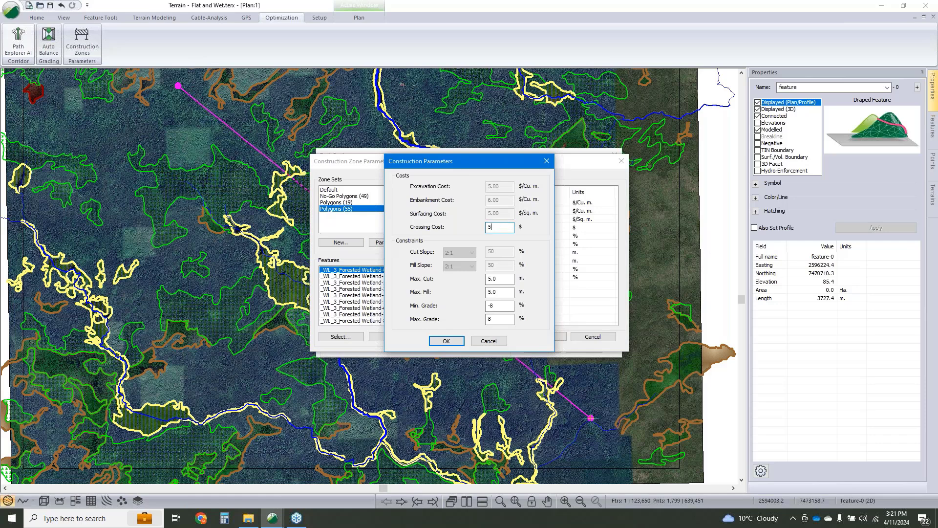
{"action": "type", "text": "0000"}
{"action": "left_click", "coordinate": [452, 341]}
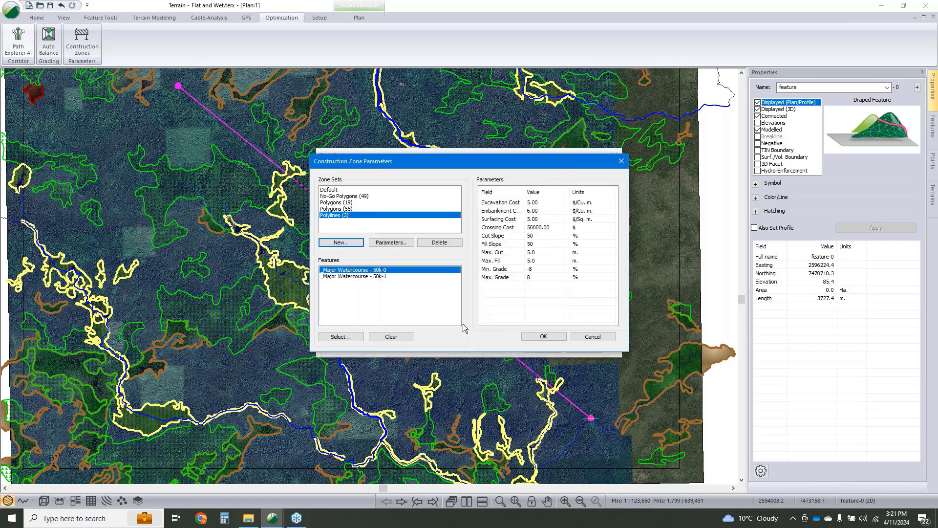
- Create a Polylines construction zone set for _Med Watercourse - 10k-0 through 10k-2 with a crossing cost of $10000
{"action": "left_click", "coordinate": [352, 243]}
{"action": "left_click", "coordinate": [497, 224]}
{"action": "left_click", "coordinate": [494, 227]}
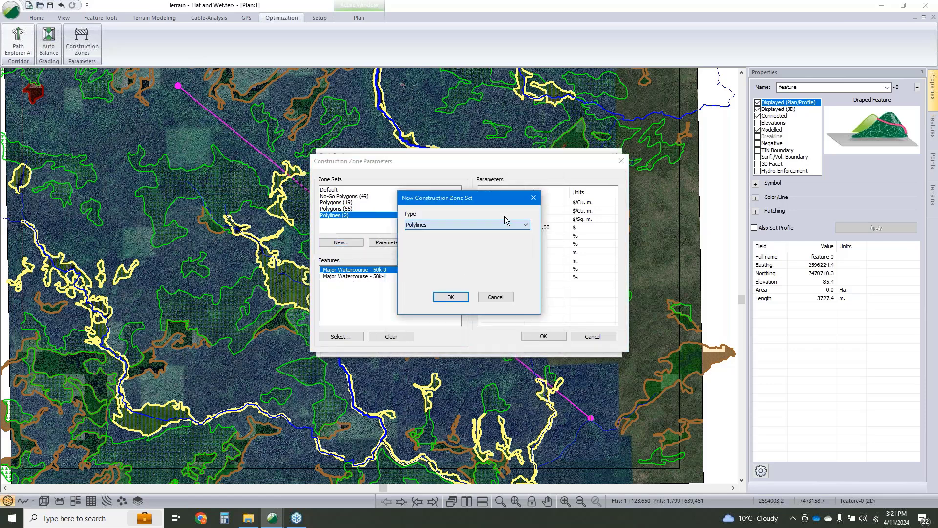
{"action": "left_click", "coordinate": [455, 297]}
{"action": "left_click_drag", "start_coordinate": [425, 192], "coordinate": [431, 210]}
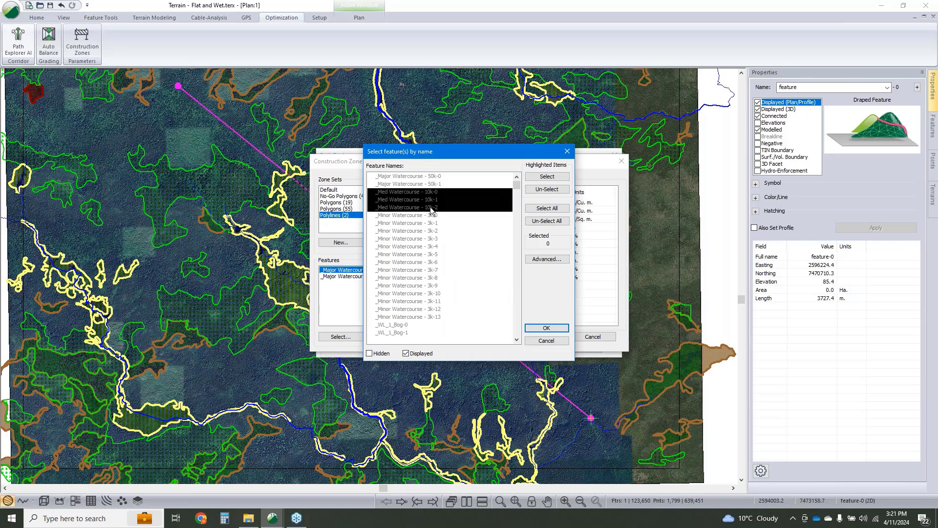
{"action": "left_click", "coordinate": [547, 176]}
{"action": "left_click", "coordinate": [545, 328]}
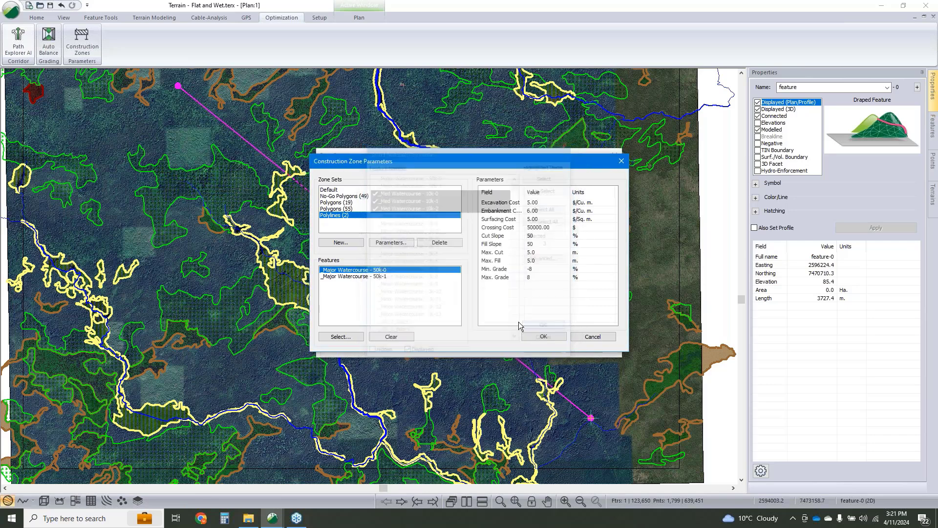
{"action": "type", "text": "10000"}
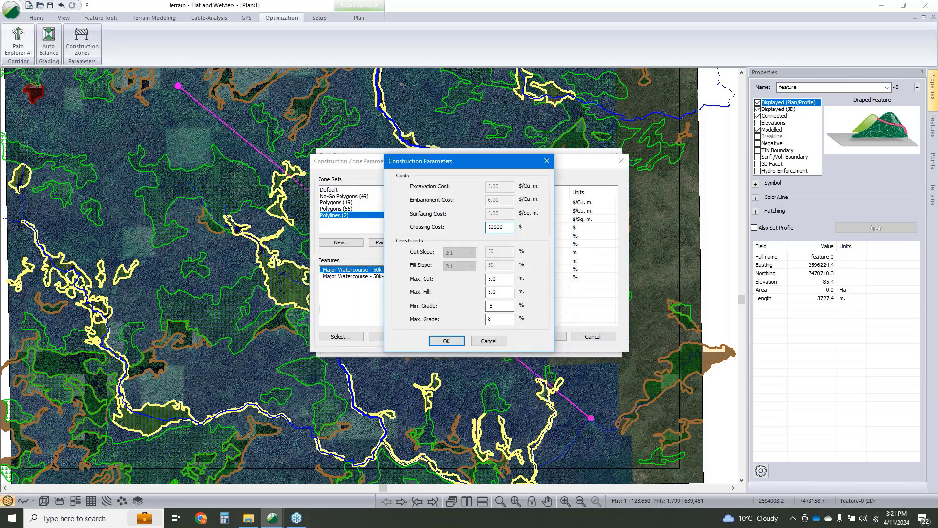
{"action": "left_click", "coordinate": [446, 341]}
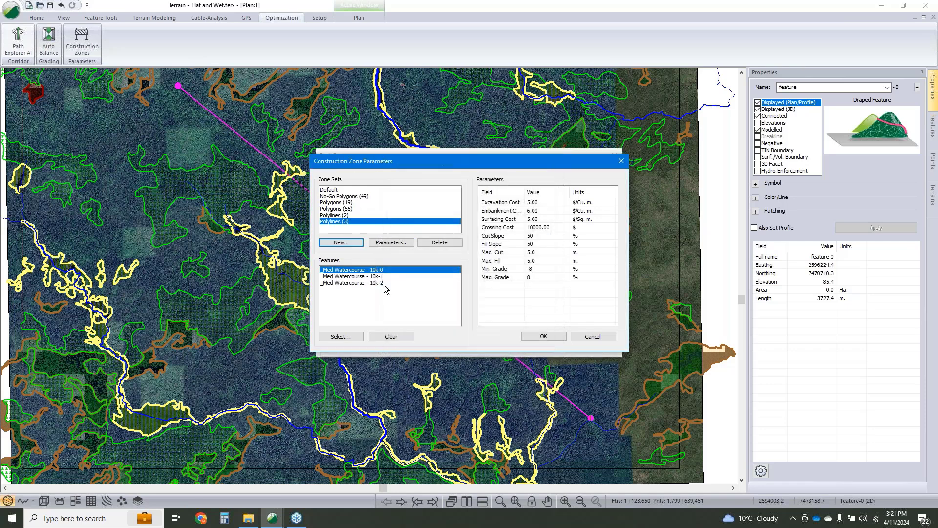
- Create a Polylines construction zone set for _Minor Watercourse - 3k-0 through 3k-13 with a $3000 crossing cost, and accept the zone parameters
{"action": "left_click", "coordinate": [348, 245]}
{"action": "left_click", "coordinate": [470, 224]}
{"action": "left_click", "coordinate": [470, 224]}
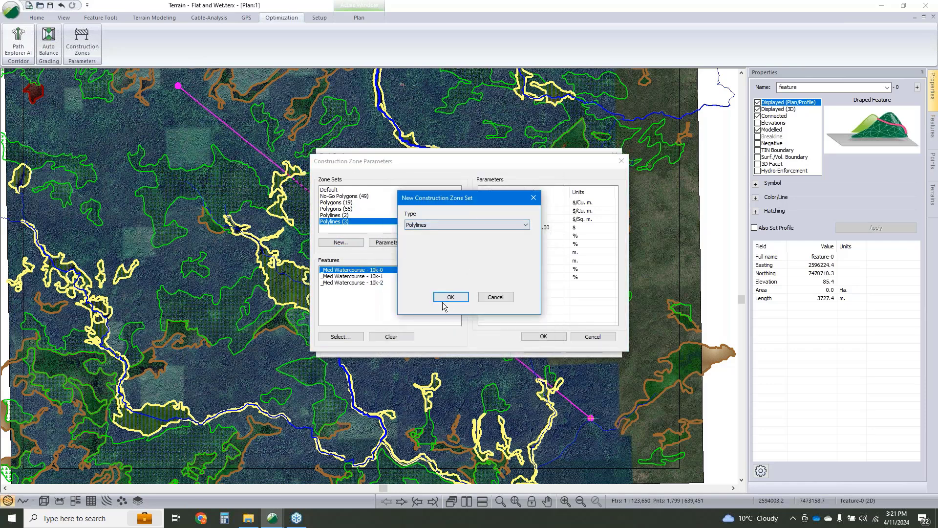
{"action": "left_click", "coordinate": [445, 299]}
{"action": "left_click", "coordinate": [434, 317]}
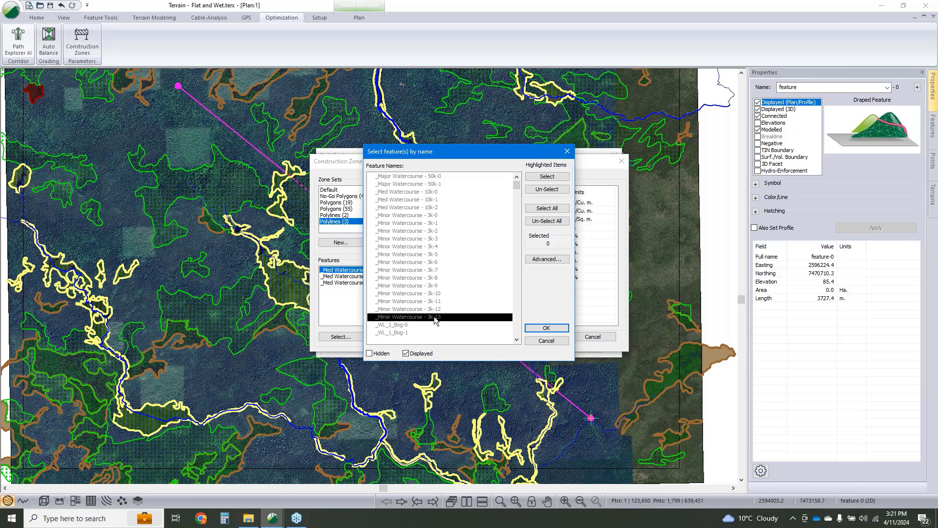
{"action": "left_click", "coordinate": [434, 216], "text": "shift"}
{"action": "left_click", "coordinate": [547, 176]}
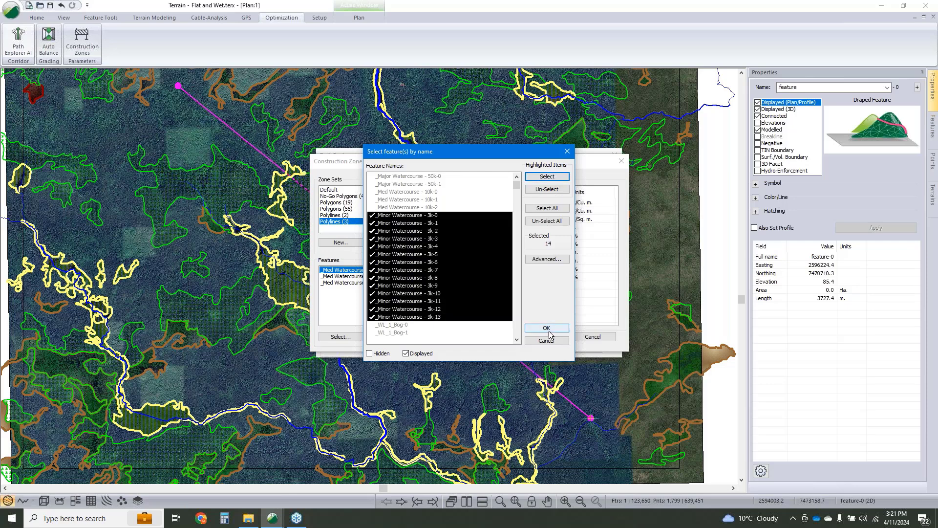
{"action": "left_click", "coordinate": [547, 328]}
{"action": "type", "text": "3000"}
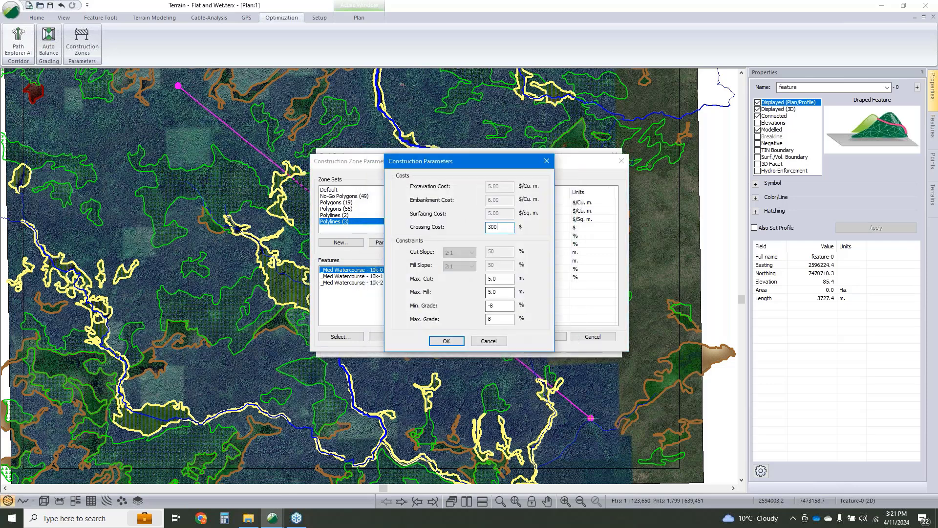
{"action": "left_click", "coordinate": [445, 342]}
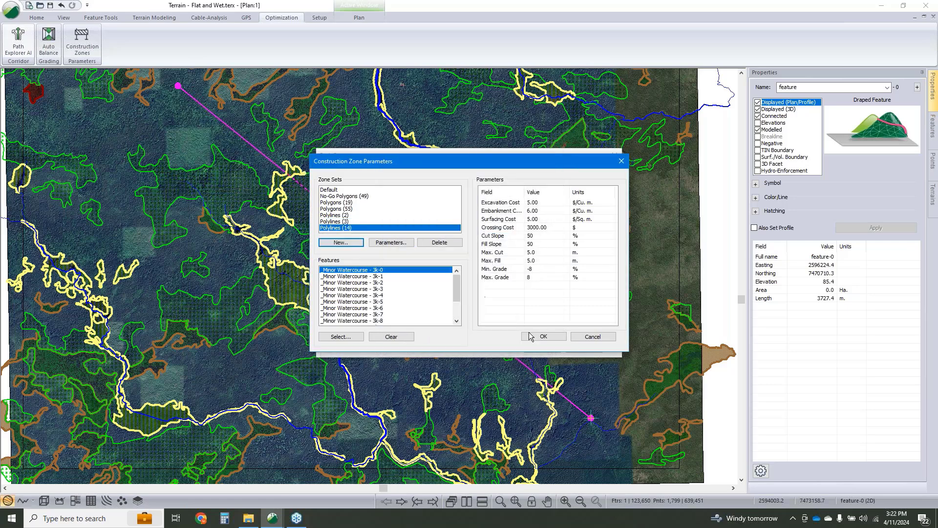
{"action": "left_click", "coordinate": [544, 337]}
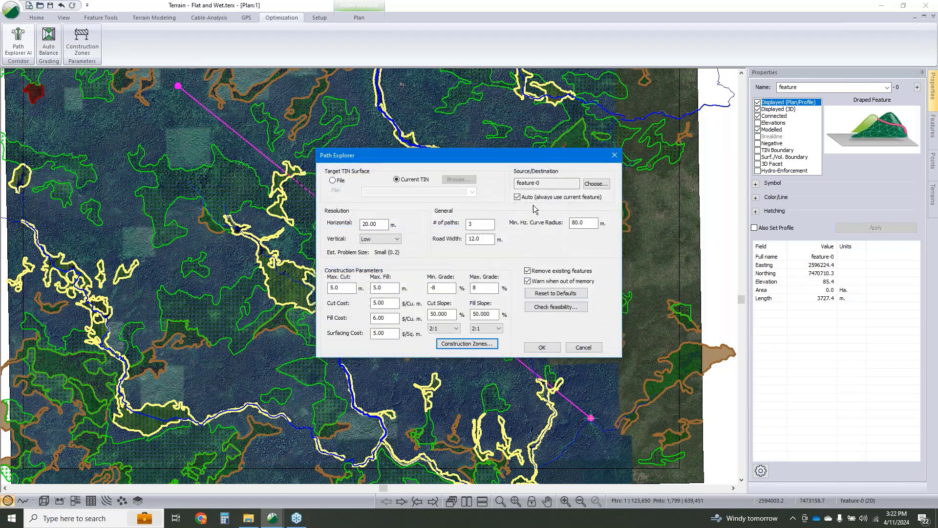
- Enable approach direction control for feature-0 and restrict the source point's allowable directions to north and northwest
{"action": "left_click", "coordinate": [597, 184]}
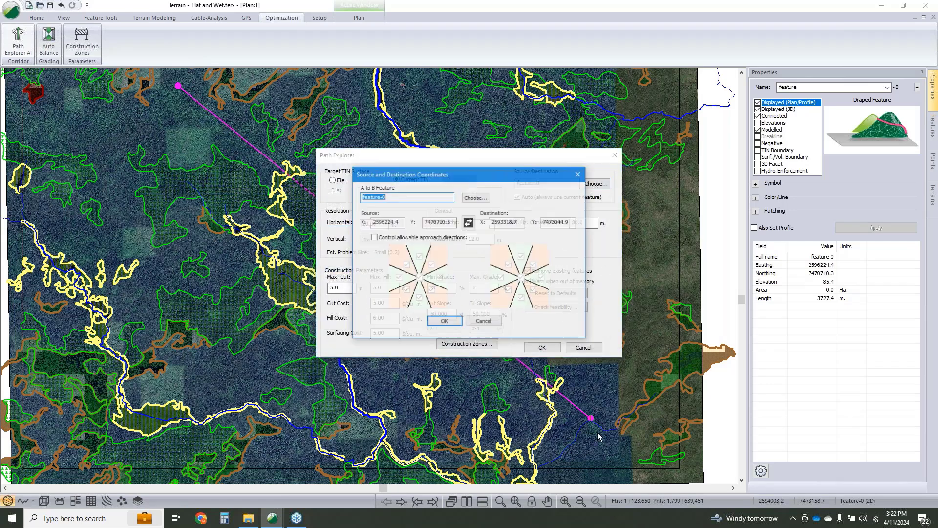
{"action": "left_click", "coordinate": [374, 237]}
{"action": "left_click", "coordinate": [419, 277]}
{"action": "left_click", "coordinate": [406, 264]}
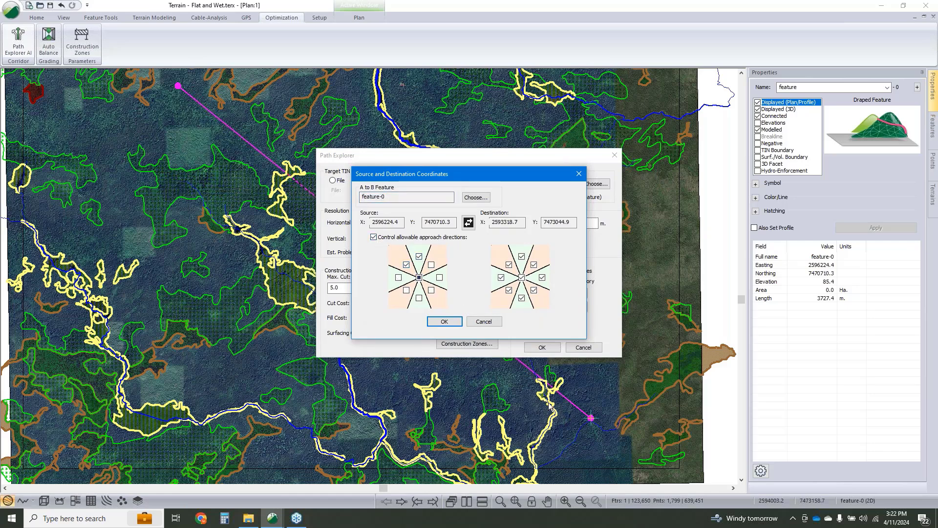
{"action": "left_click", "coordinate": [419, 257]}
{"action": "left_click", "coordinate": [460, 322]}
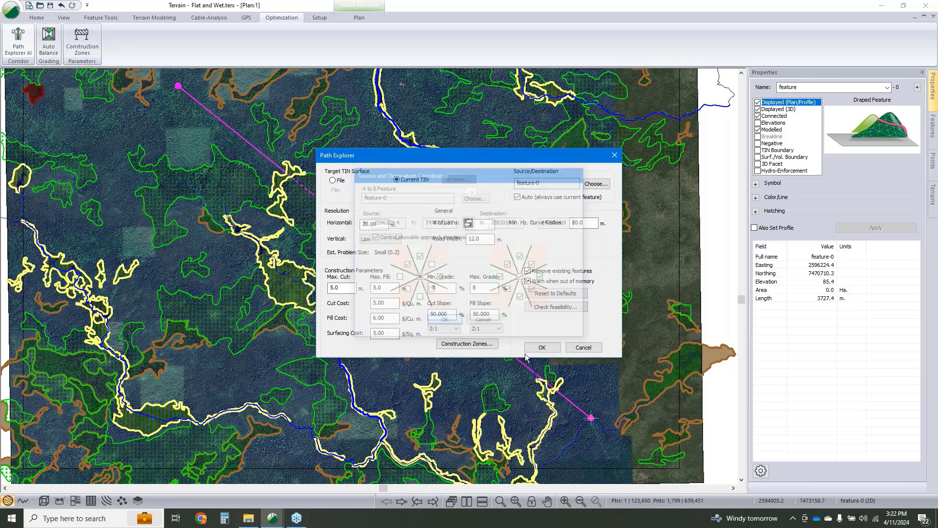
- Run the path exploration with the defined construction zones and accept the current solutions
{"action": "left_click", "coordinate": [541, 346]}
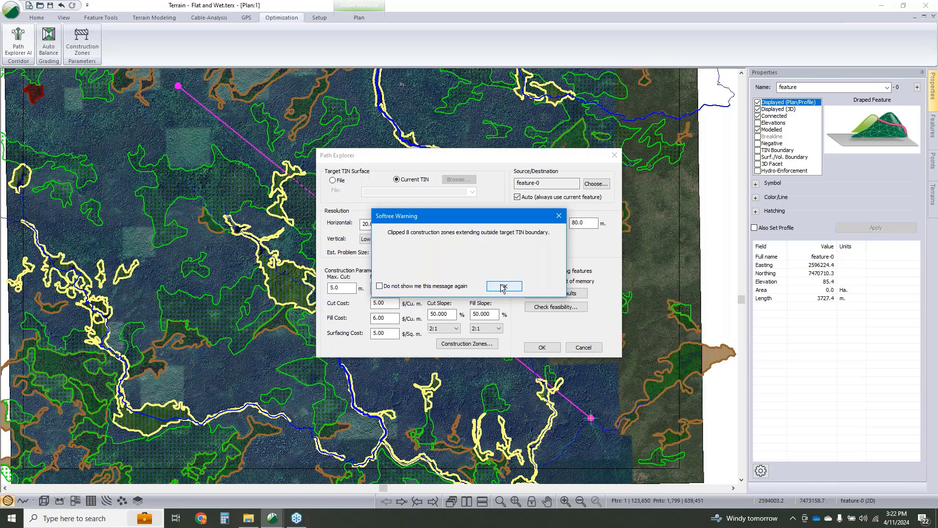
{"action": "left_click", "coordinate": [436, 286]}
{"action": "left_click", "coordinate": [520, 290]}
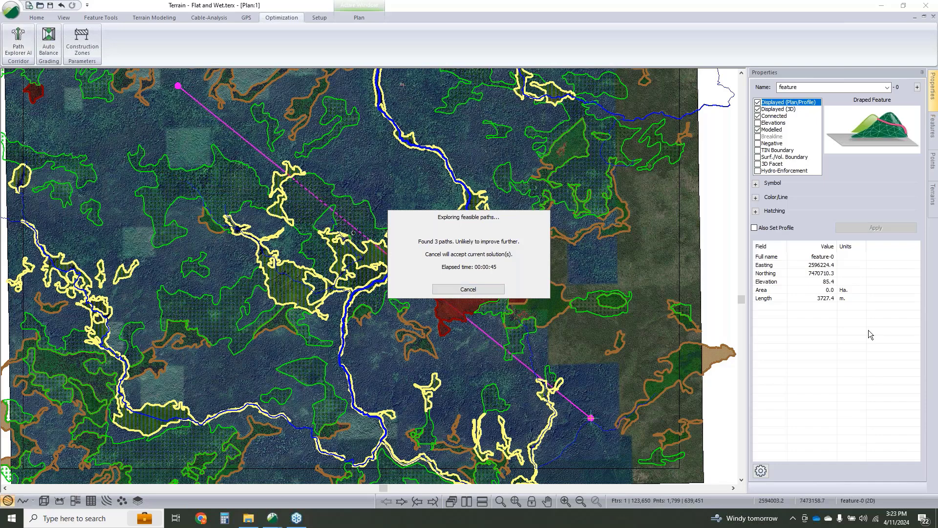
{"action": "left_click", "coordinate": [472, 293]}
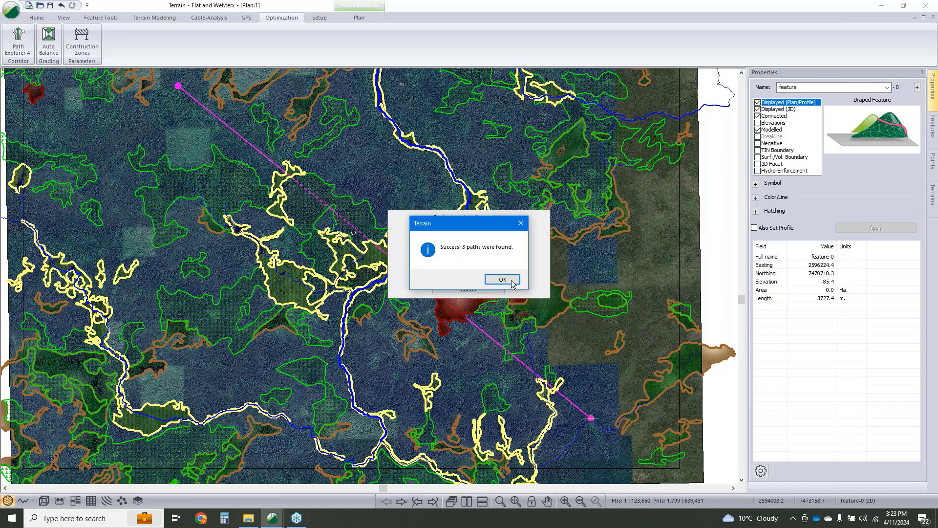
{"action": "left_click", "coordinate": [509, 281]}
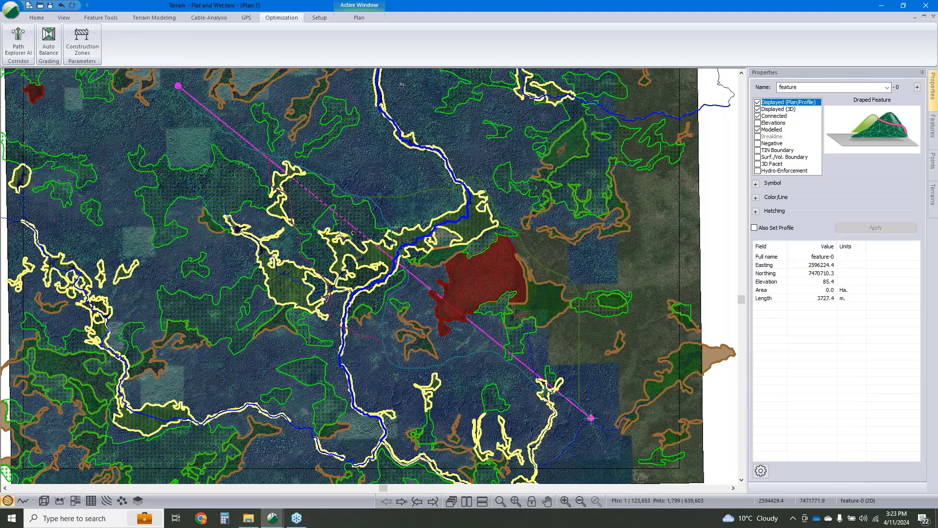
- Select the generated alignments in the plan and compare how they cross the wetlands and the main watercourse
{"action": "left_click", "coordinate": [376, 346]}
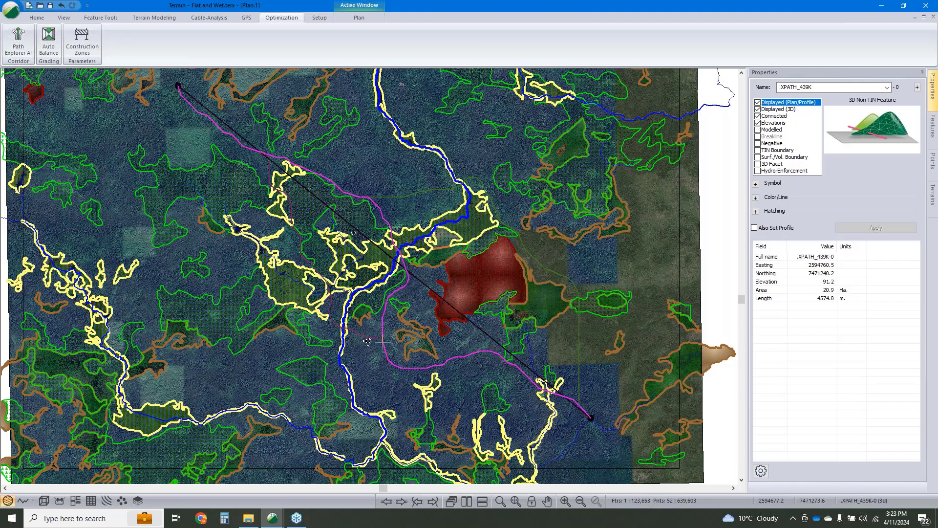
{"action": "left_click", "coordinate": [403, 199]}
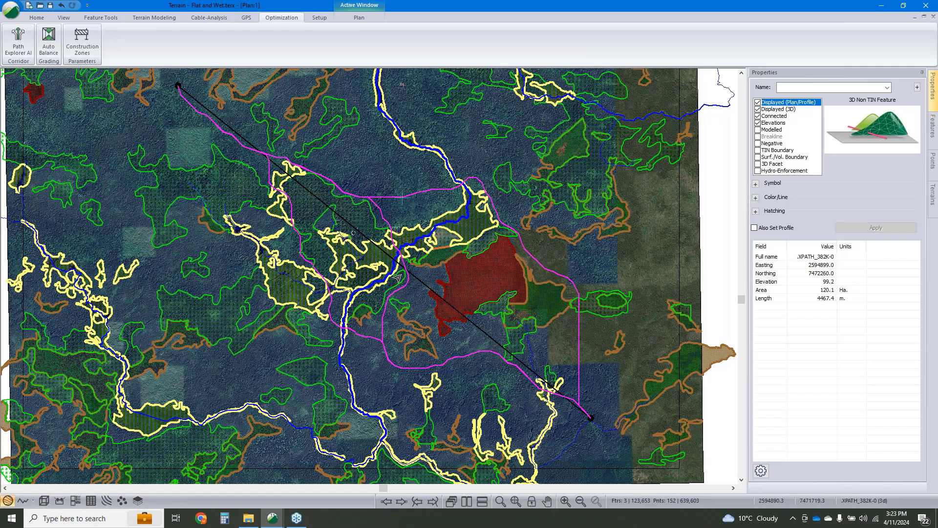
{"action": "scroll", "coordinate": [397, 278], "scroll_direction": "up", "scroll_amount": 2}
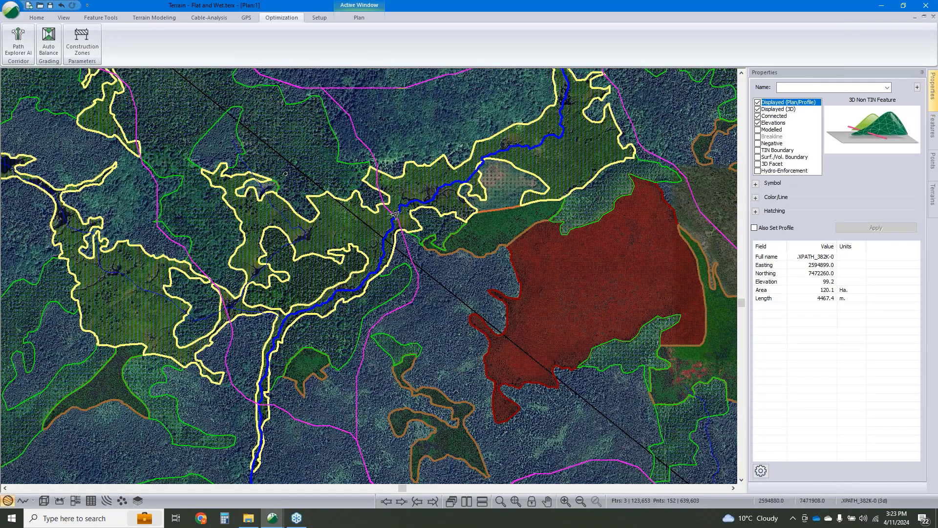
{"action": "scroll", "coordinate": [395, 214], "scroll_direction": "down", "scroll_amount": 2}
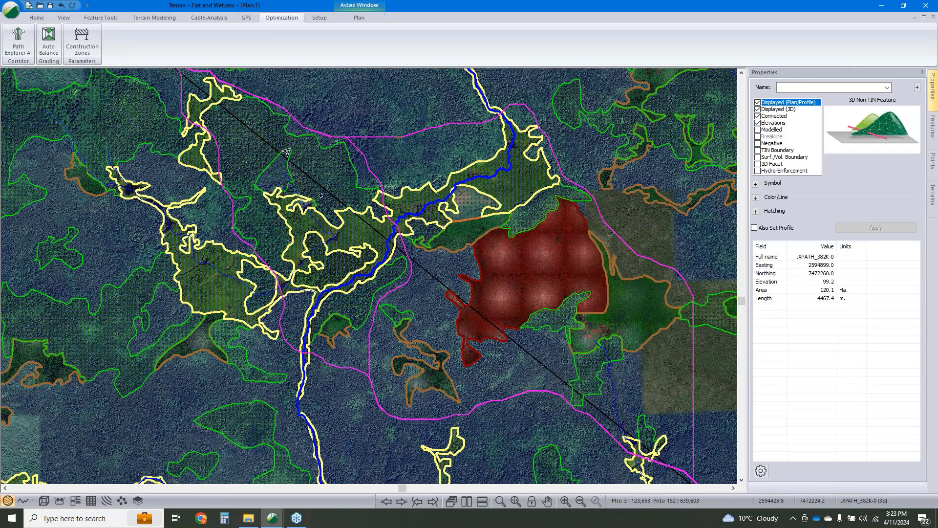
{"action": "middle_click_drag", "start_coordinate": [287, 151], "coordinate": [266, 188]}
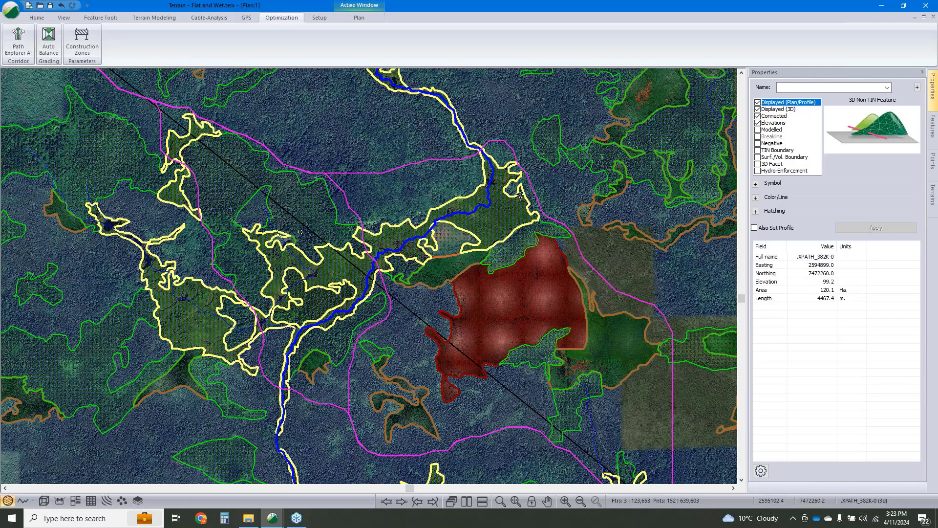
- Select only the .XPATH_382K alignment and examine its route around the no-go area and across the surrounding terrain
{"action": "left_click", "coordinate": [601, 273]}
{"action": "middle_click_drag", "start_coordinate": [687, 365], "coordinate": [580, 318]}
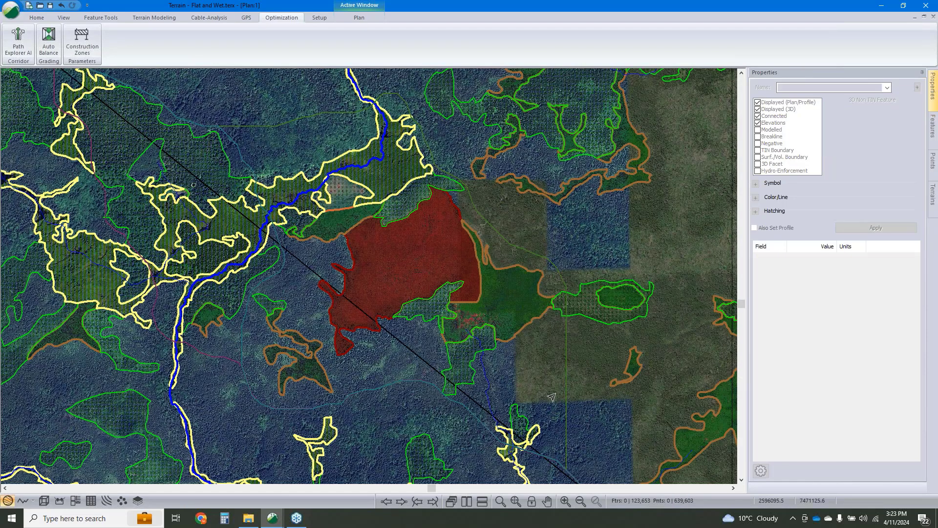
{"action": "left_click", "coordinate": [551, 301]}
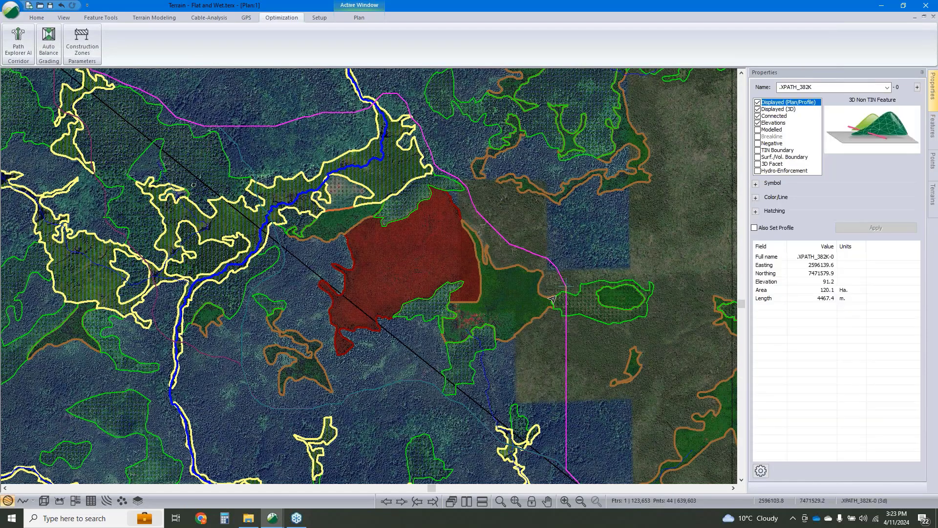
{"action": "middle_click_drag", "start_coordinate": [531, 308], "coordinate": [558, 322]}
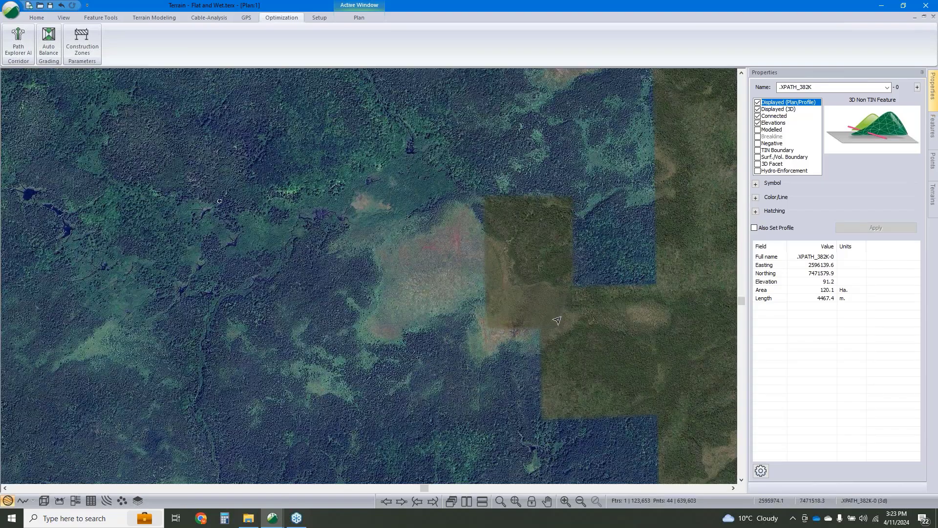
{"action": "middle_click_drag", "start_coordinate": [389, 136], "coordinate": [459, 153]}
{"action": "middle_click_drag", "start_coordinate": [323, 147], "coordinate": [411, 228]}
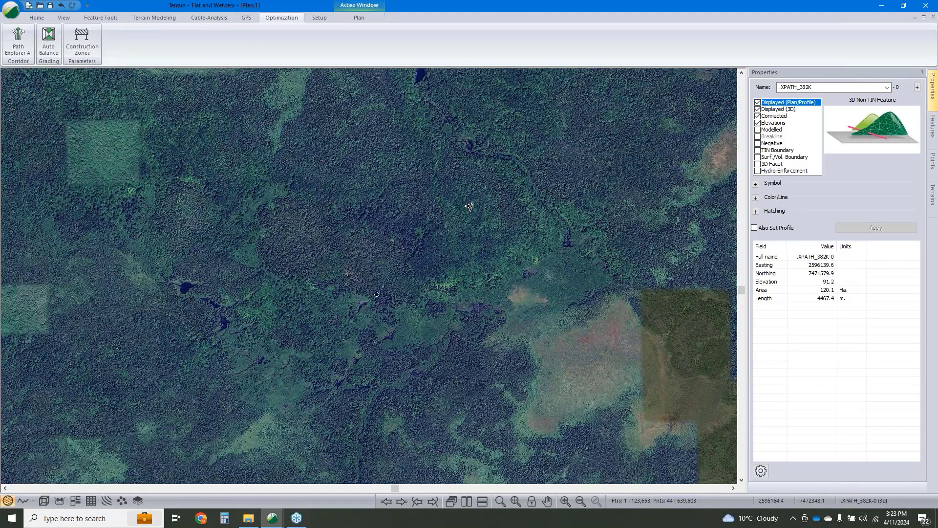
{"action": "middle_click_drag", "start_coordinate": [293, 169], "coordinate": [374, 218]}
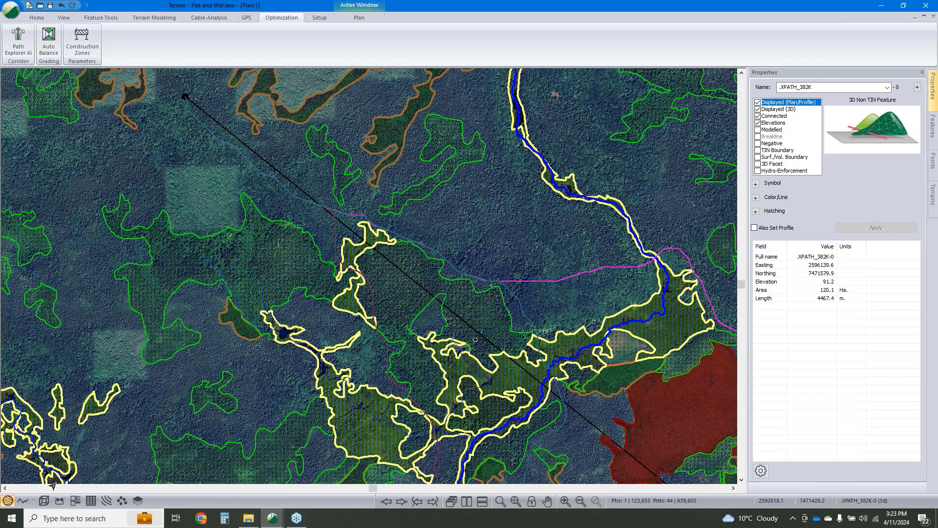
- Show the terrain in the 3D view and examine the alignments around the no-go area and main watercourse
{"action": "left_click", "coordinate": [43, 504]}
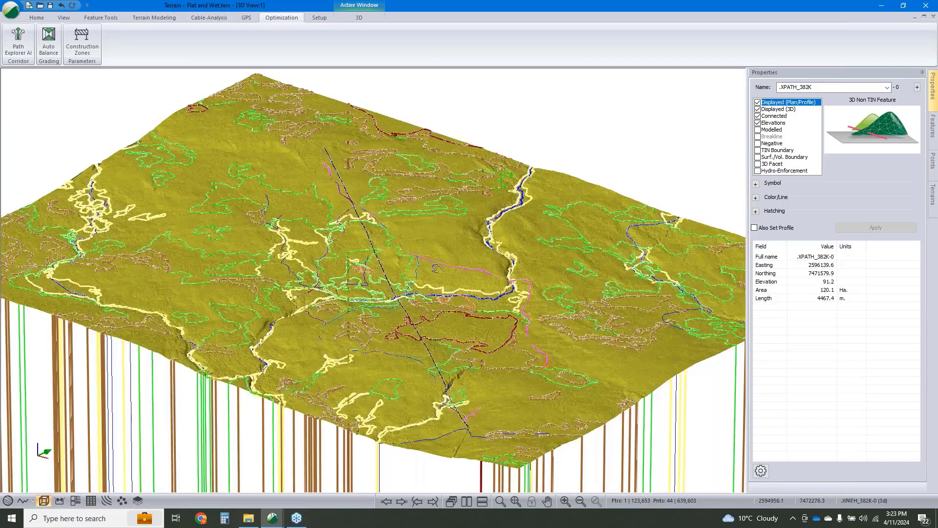
{"action": "middle_click_drag", "start_coordinate": [433, 287], "coordinate": [464, 289]}
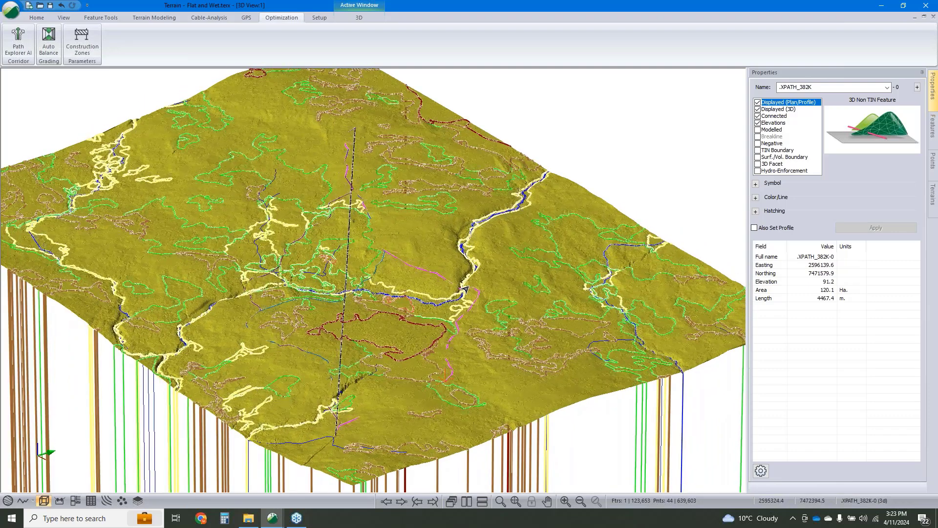
{"action": "scroll", "coordinate": [465, 289], "scroll_direction": "up", "scroll_amount": 5}
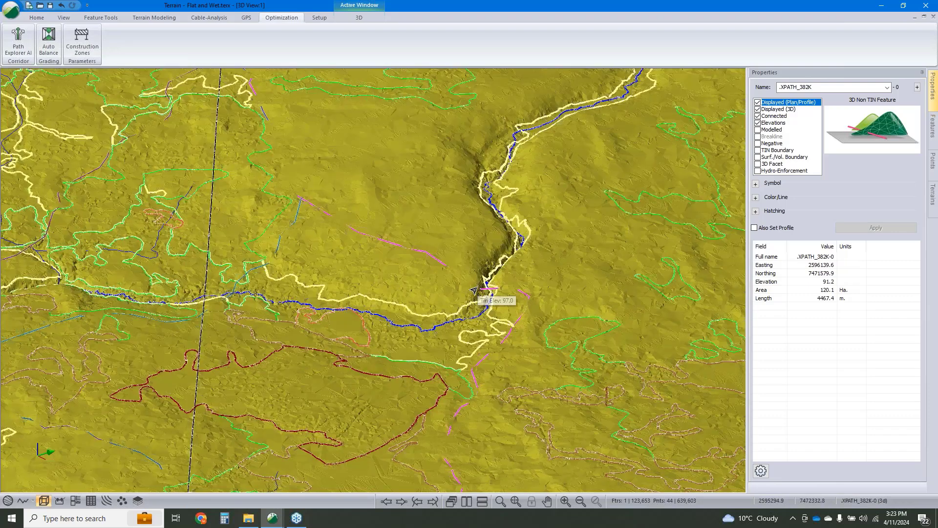
{"action": "mouse_move", "coordinate": [507, 289]}
{"action": "middle_mouse_down"}
{"action": "mouse_move", "coordinate": [484, 281]}
{"action": "mouse_move", "coordinate": [521, 286]}
{"action": "mouse_move", "coordinate": [522, 295]}
{"action": "middle_mouse_up"}
- Toggle the three .XPATH alignments in the selection by name and keep only .XPATH_382K-0 selected
{"action": "right_click", "coordinate": [440, 227]}
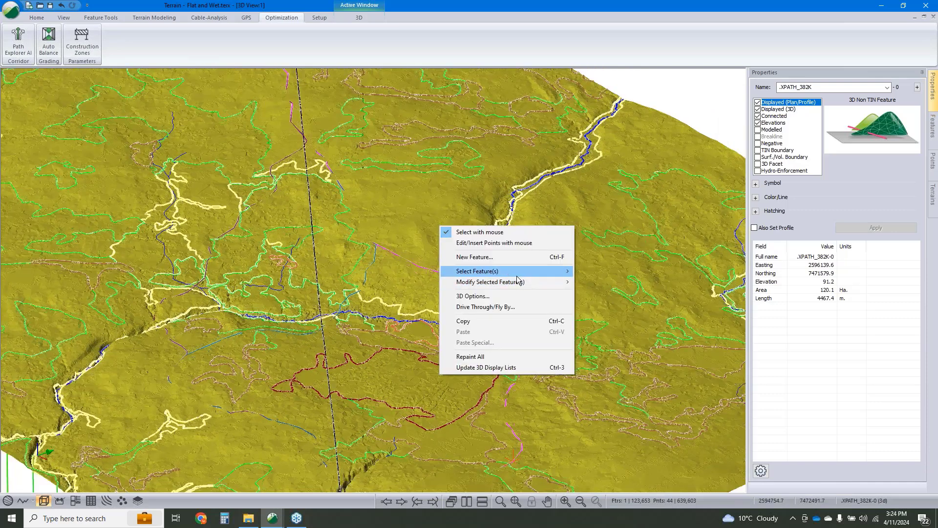
{"action": "mouse_move", "coordinate": [517, 275]}
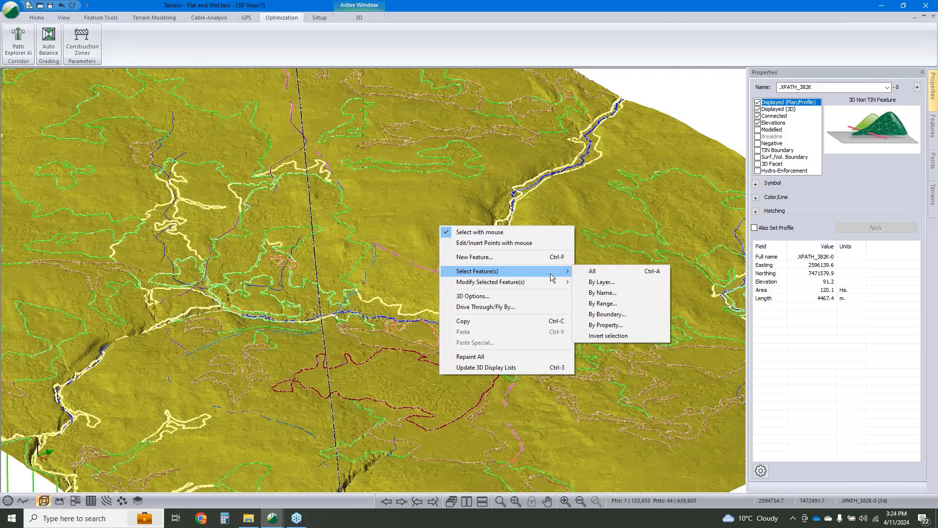
{"action": "left_click", "coordinate": [602, 293]}
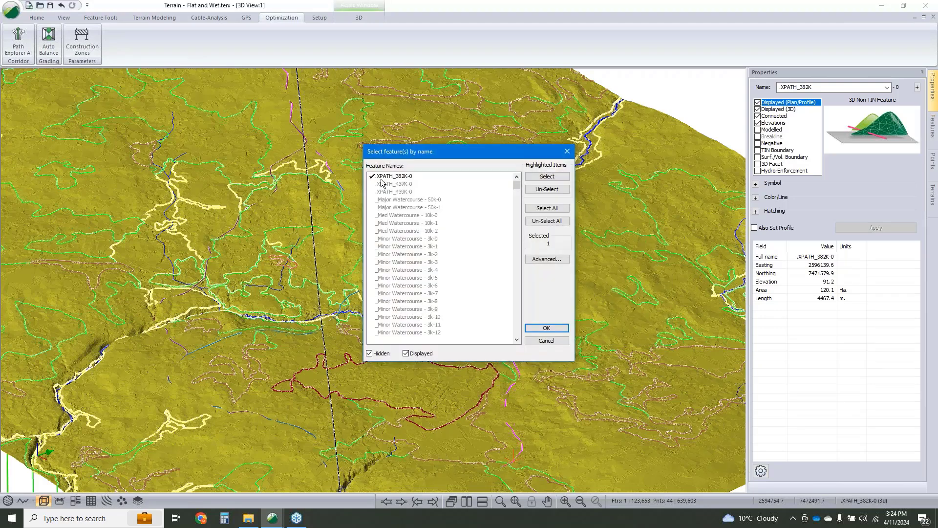
{"action": "left_click", "coordinate": [388, 180]}
{"action": "left_click", "coordinate": [389, 185]}
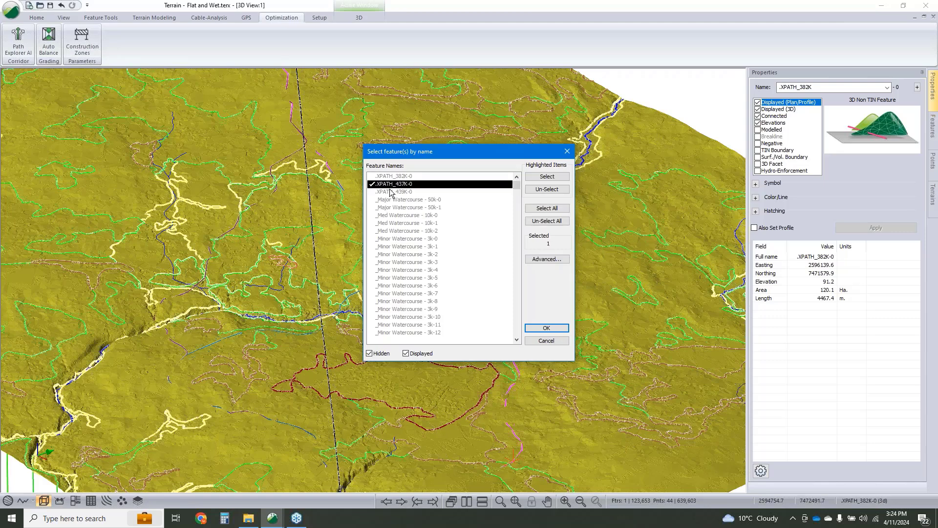
{"action": "left_click", "coordinate": [391, 191]}
{"action": "left_click", "coordinate": [400, 176]}
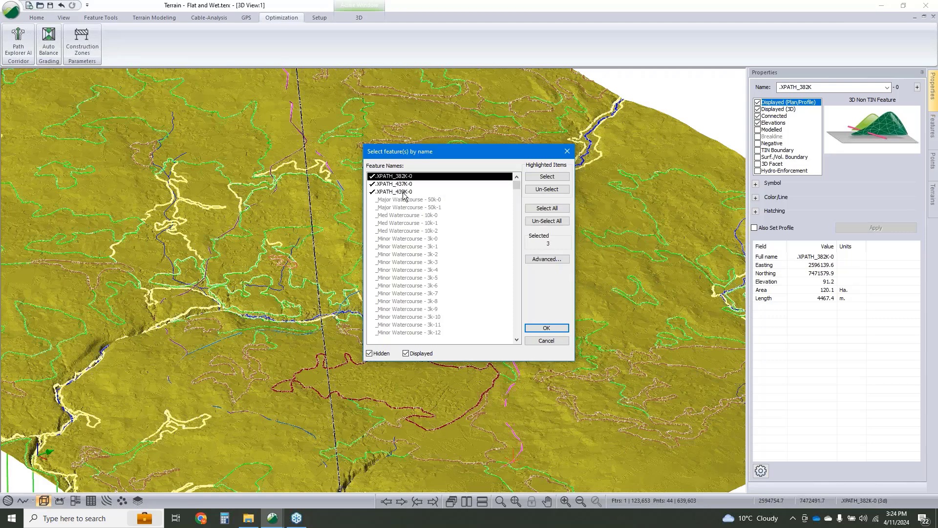
{"action": "left_click", "coordinate": [404, 184]}
{"action": "left_click", "coordinate": [403, 191]}
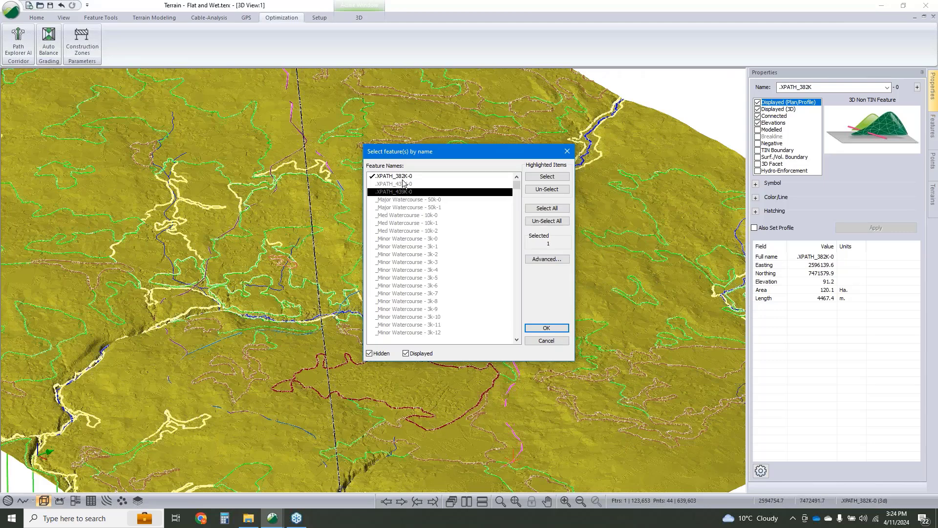
{"action": "left_click", "coordinate": [406, 180]}
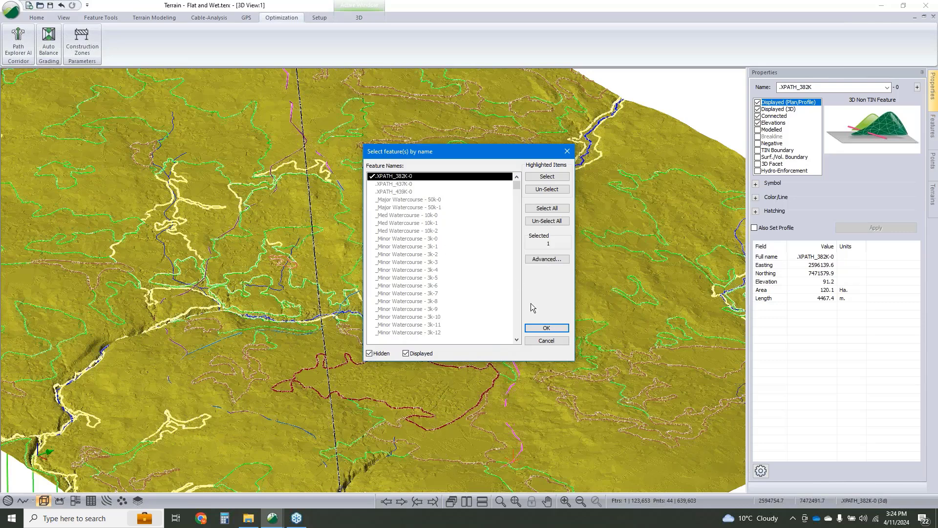
{"action": "left_click", "coordinate": [543, 328]}
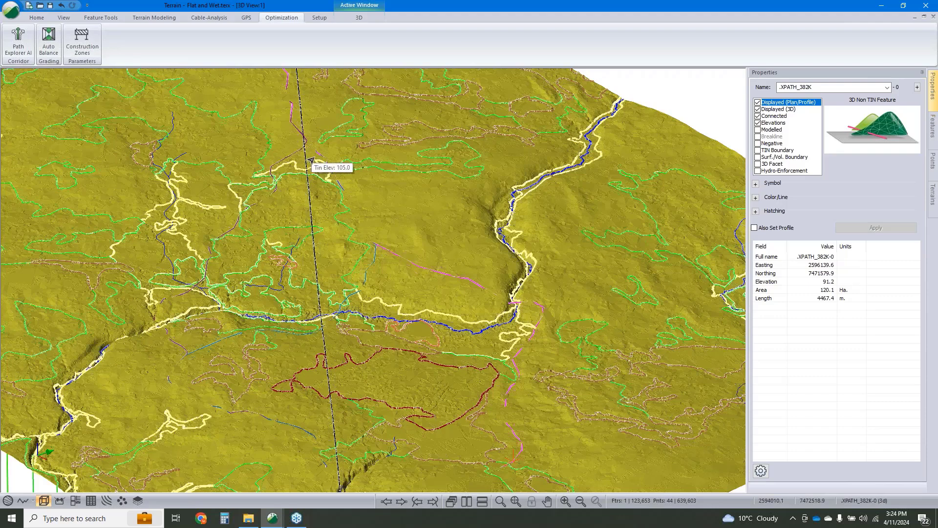
{"action": "middle_click_drag", "start_coordinate": [333, 175], "coordinate": [343, 205]}
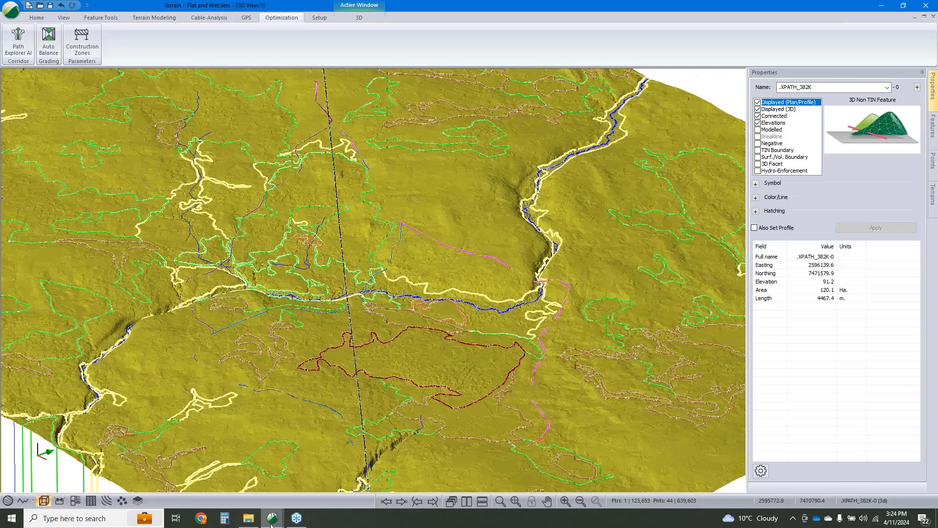
{"action": "mouse_move", "coordinate": [272, 519]}
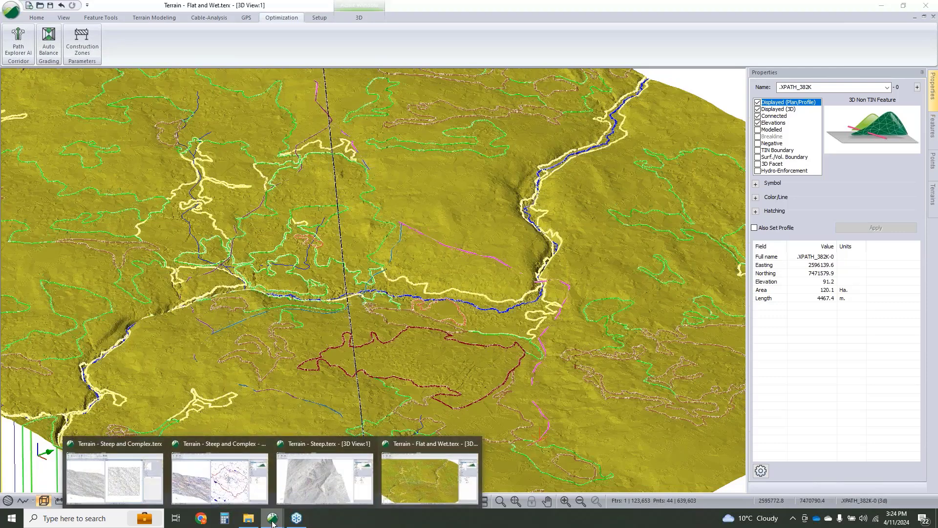
{"action": "left_click", "coordinate": [134, 459]}
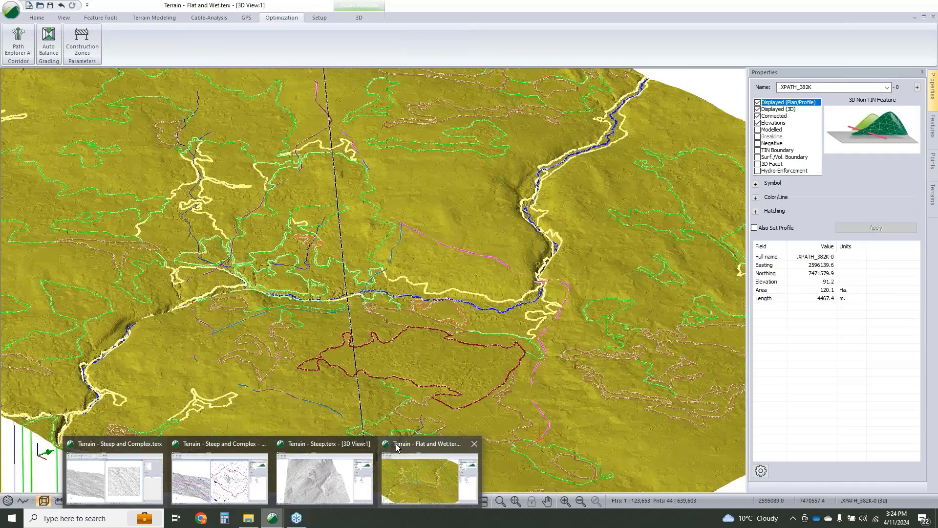
{"action": "left_click", "coordinate": [396, 447]}
- Set the colour of the displayed terrain triangles in the 3D view to white
{"action": "right_click", "coordinate": [486, 177]}
{"action": "left_click", "coordinate": [547, 249]}
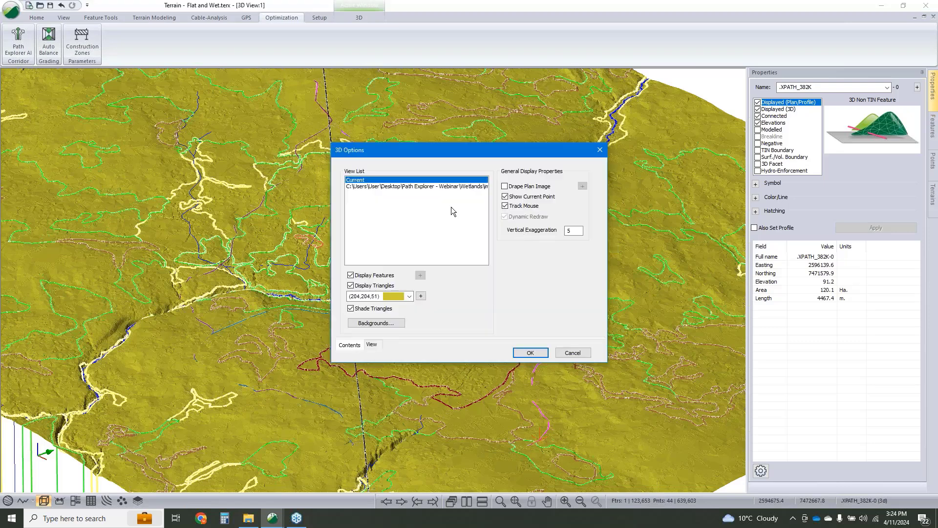
{"action": "left_click", "coordinate": [421, 296]}
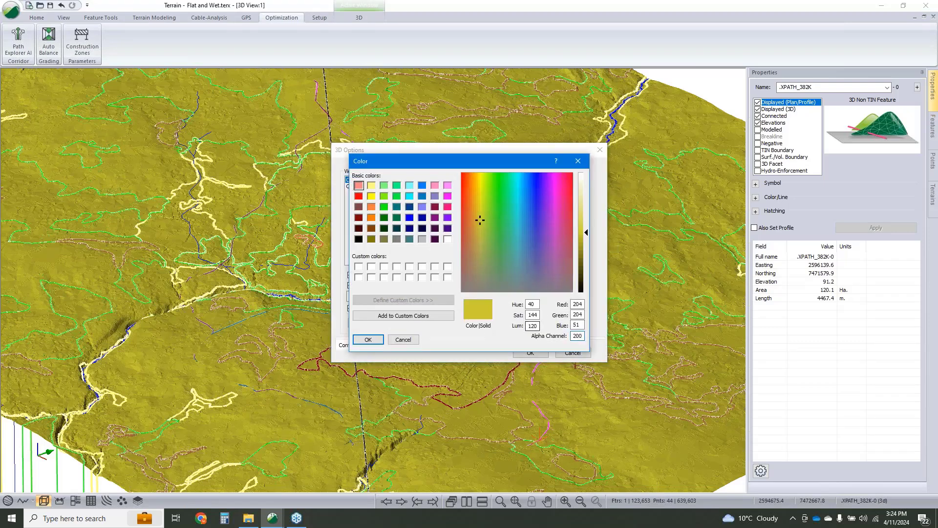
{"action": "left_click", "coordinate": [368, 339]}
{"action": "left_click", "coordinate": [410, 296]}
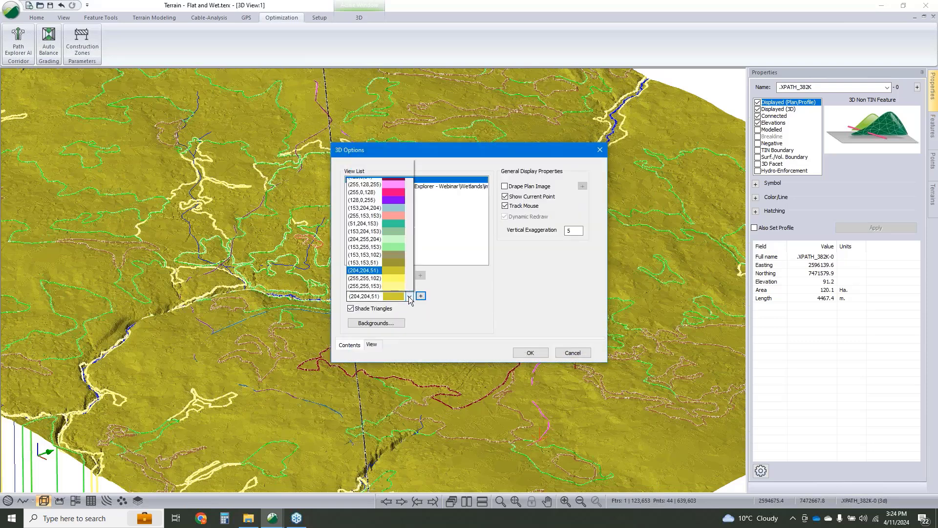
{"action": "scroll", "coordinate": [388, 98], "scroll_direction": "up", "scroll_amount": 10}
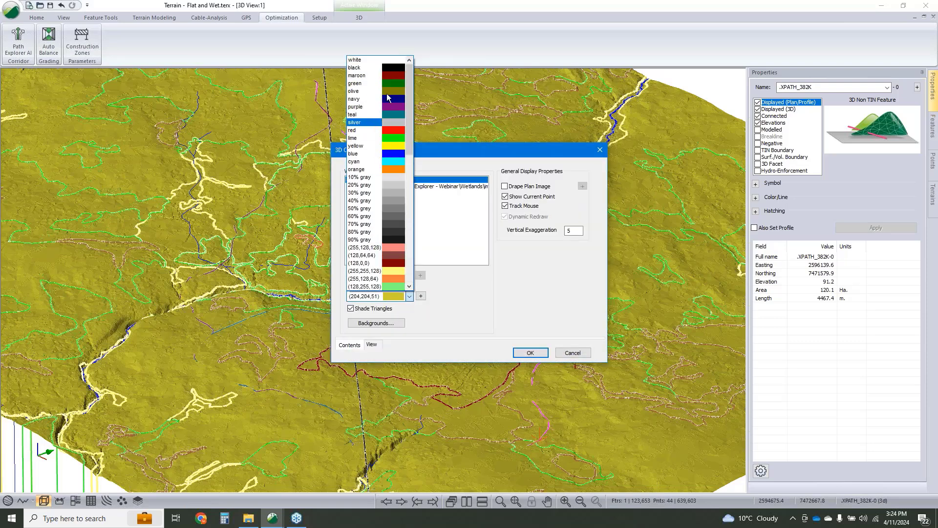
{"action": "left_click", "coordinate": [371, 60]}
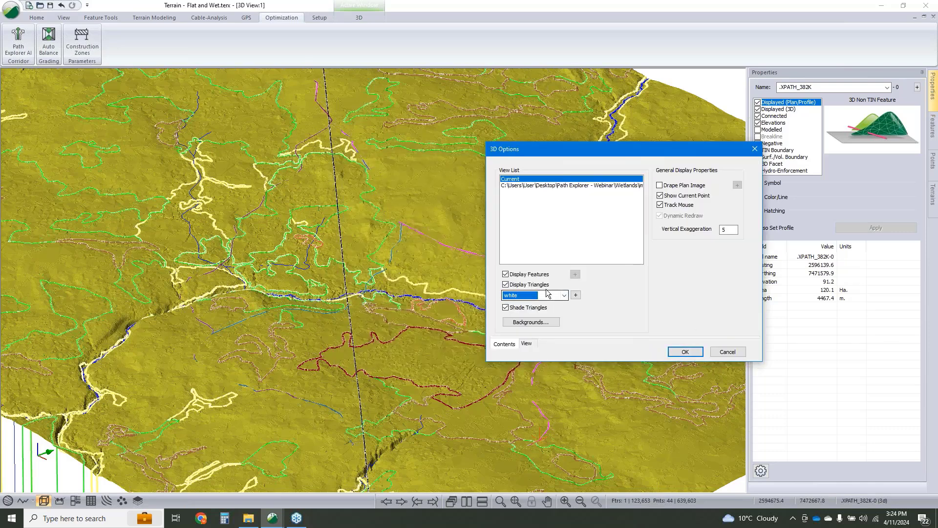
{"action": "left_click", "coordinate": [677, 351]}
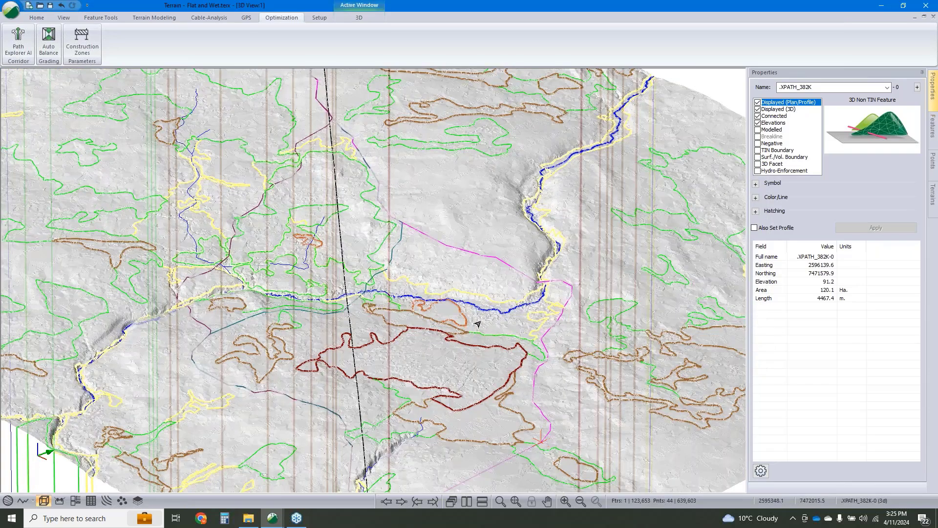
- Examine the generated routes across the wetlands and watercourses from several angles in the 3D view
{"action": "middle_click_drag", "start_coordinate": [460, 228], "coordinate": [478, 325]}
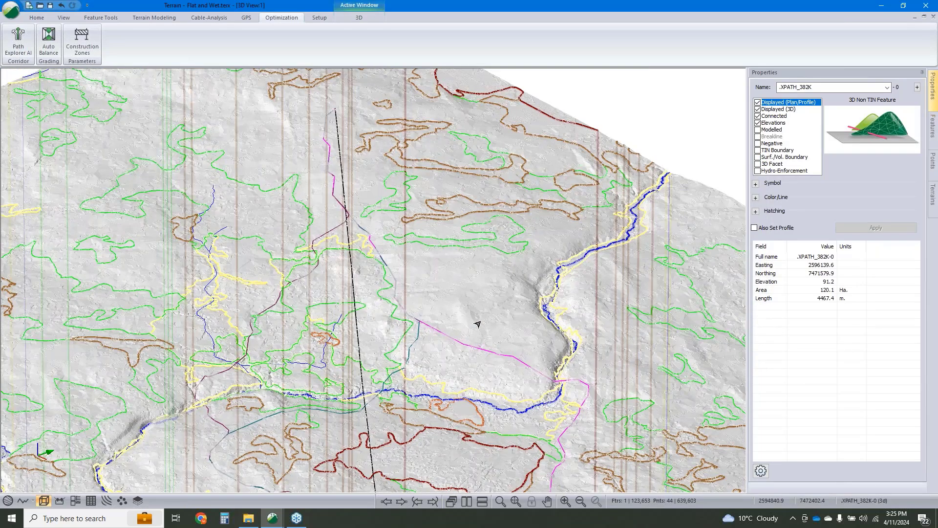
{"action": "left_click_drag", "start_coordinate": [478, 325], "coordinate": [670, 152]}
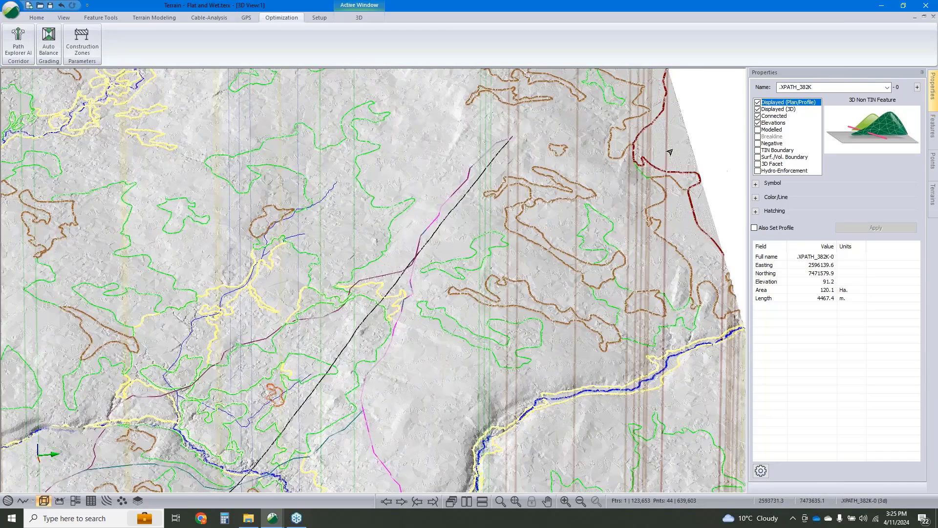
{"action": "middle_click_drag", "start_coordinate": [426, 343], "coordinate": [450, 300]}
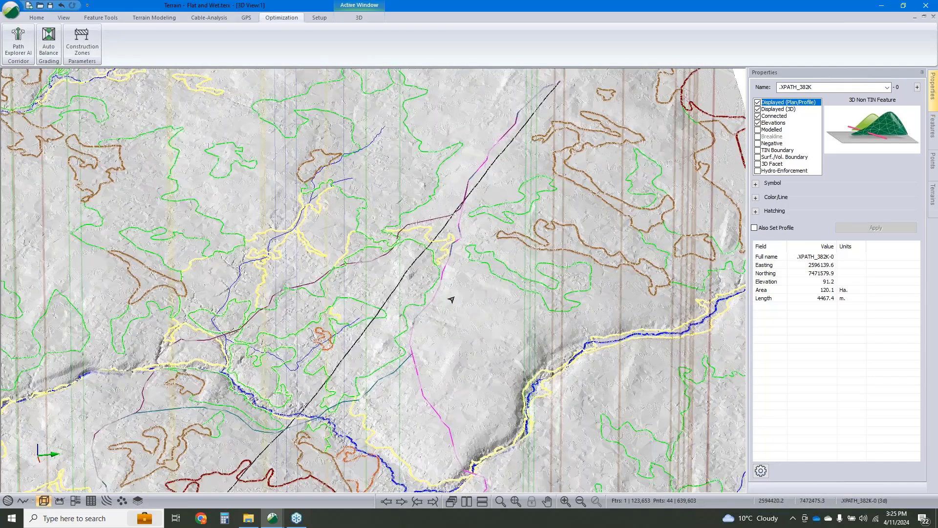
{"action": "left_click_drag", "start_coordinate": [450, 299], "coordinate": [433, 139]}
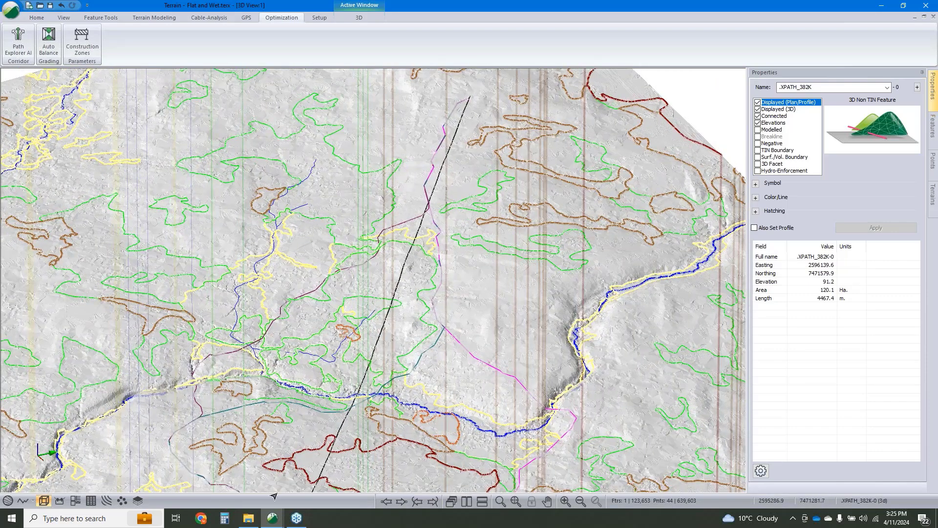
- Switch to the Steep and Complex.terx terrain and examine the ground between the two route endpoints in 3D and plan
{"action": "left_click", "coordinate": [272, 518]}
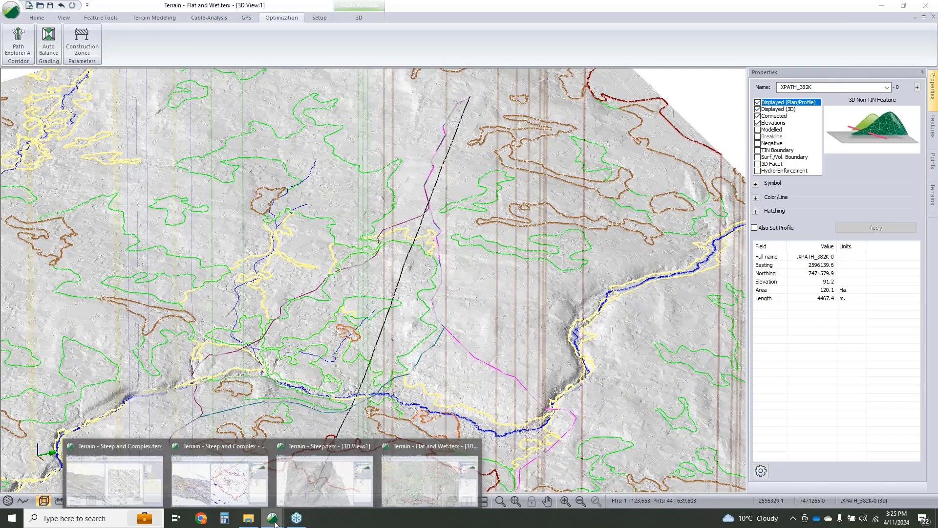
{"action": "left_click", "coordinate": [116, 454]}
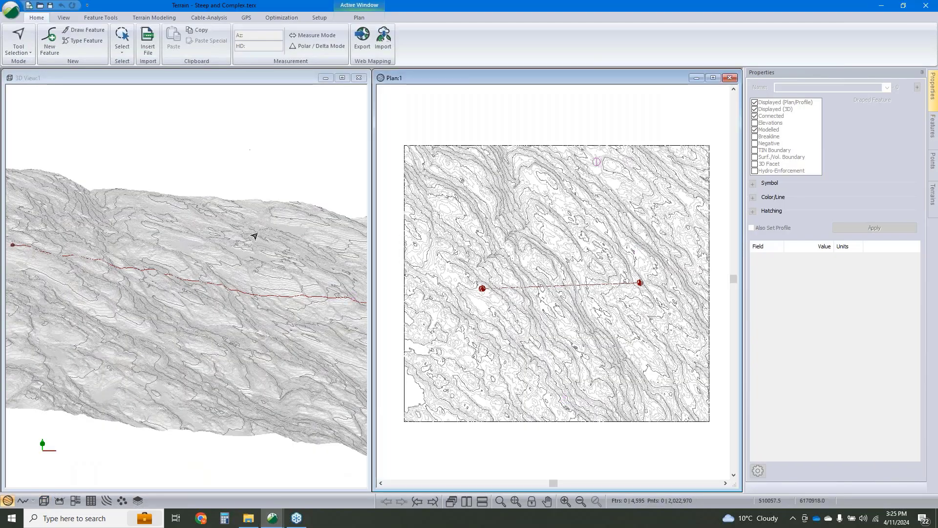
{"action": "left_click_drag", "start_coordinate": [247, 242], "coordinate": [191, 219]}
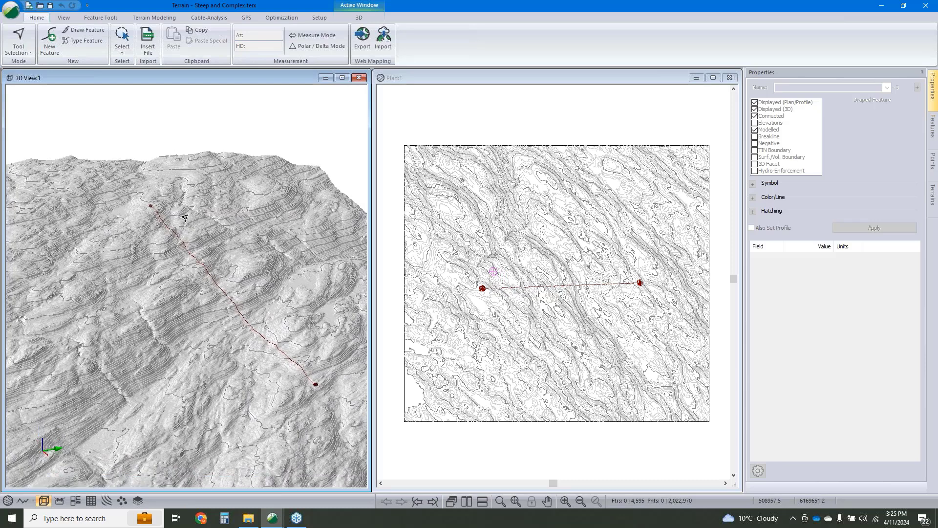
{"action": "mouse_move", "coordinate": [172, 216]}
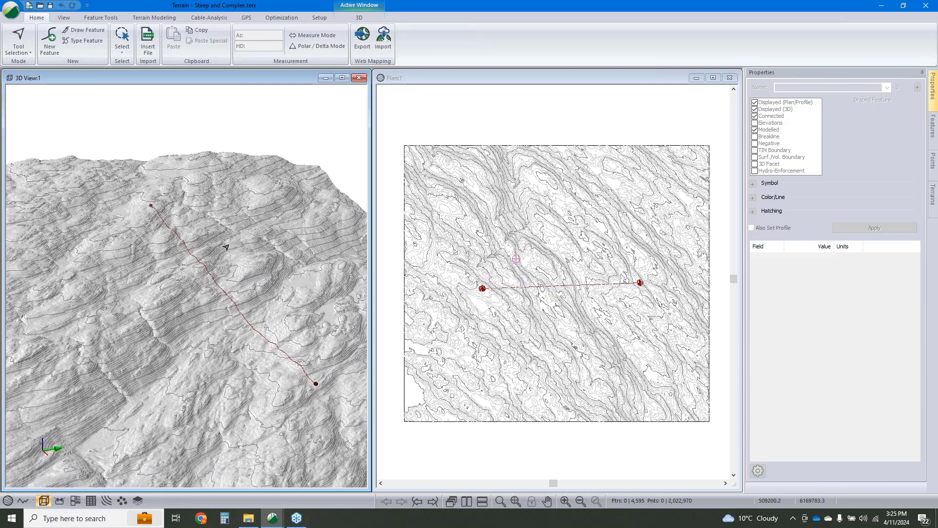
{"action": "mouse_move", "coordinate": [230, 246]}
{"action": "mouse_move", "coordinate": [263, 318]}
{"action": "mouse_move", "coordinate": [257, 319]}
{"action": "middle_mouse_down"}
{"action": "mouse_move", "coordinate": [236, 303]}
{"action": "mouse_move", "coordinate": [293, 309]}
{"action": "mouse_move", "coordinate": [263, 316]}
{"action": "middle_mouse_up"}
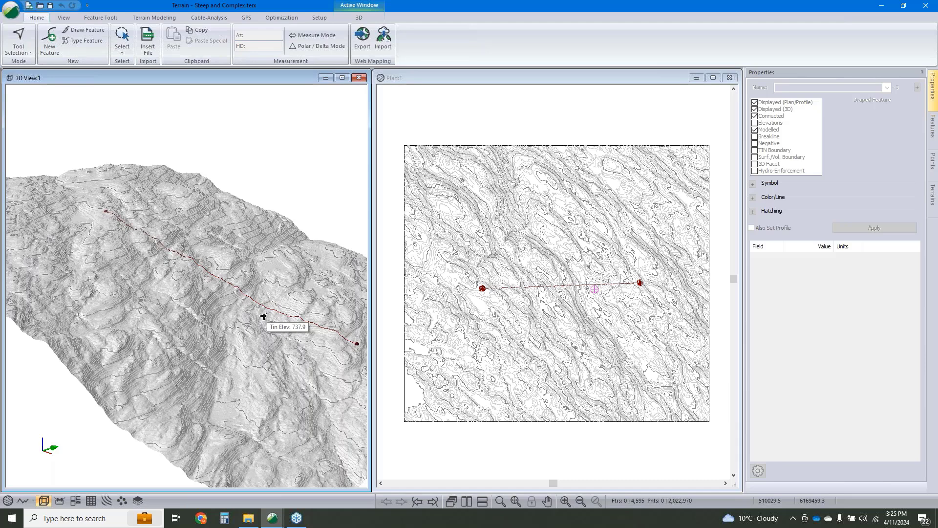
{"action": "middle_click_drag", "start_coordinate": [212, 283], "coordinate": [226, 321]}
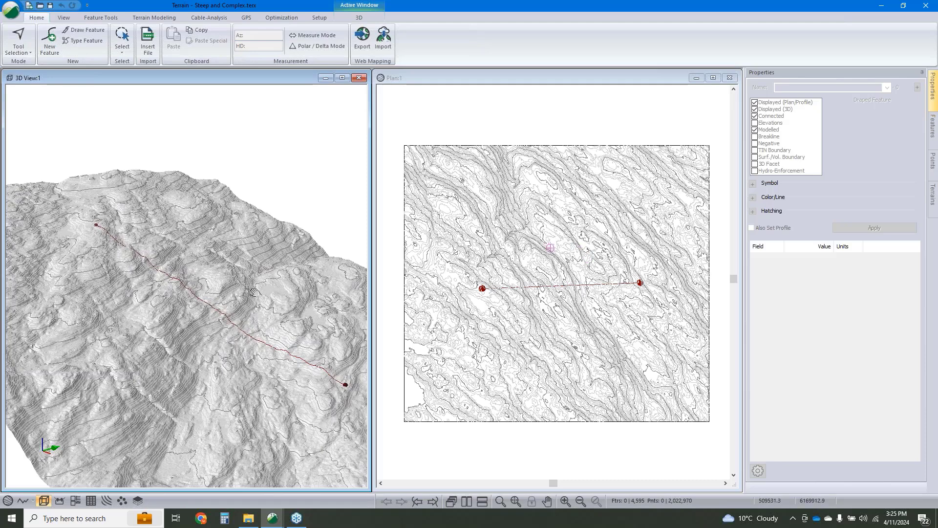
{"action": "middle_click_drag", "start_coordinate": [256, 292], "coordinate": [258, 399]}
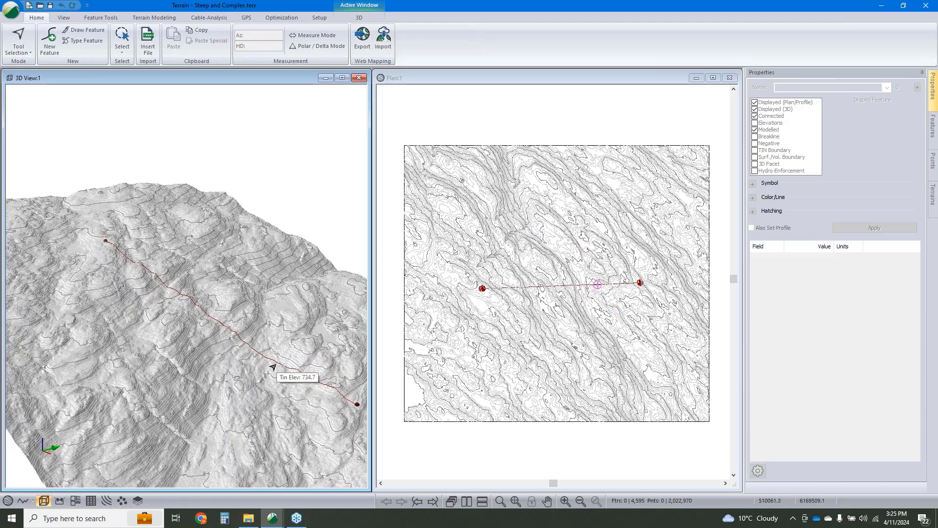
{"action": "scroll", "coordinate": [496, 289], "scroll_direction": "up", "scroll_amount": 2}
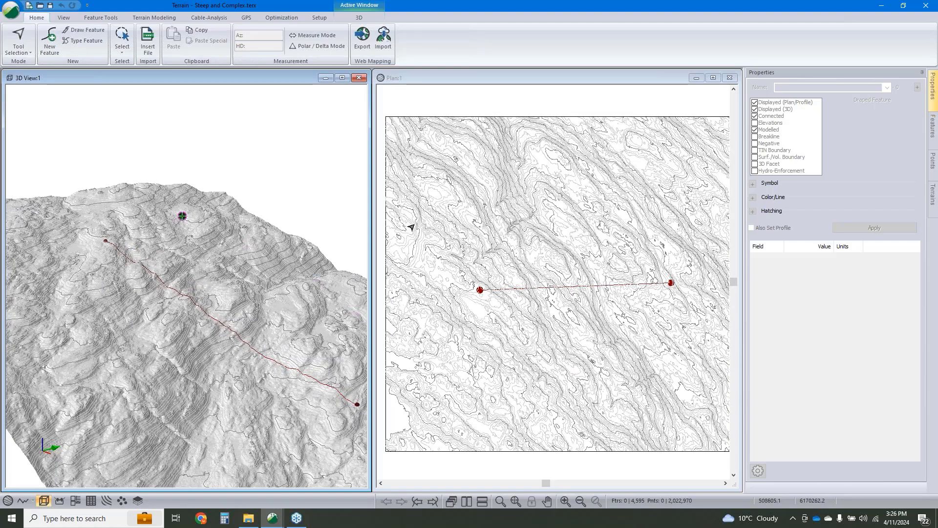
- Insert the AOI.shp shapefile into the terrain, keeping the file's own georeferenced projection
{"action": "left_click", "coordinate": [147, 43]}
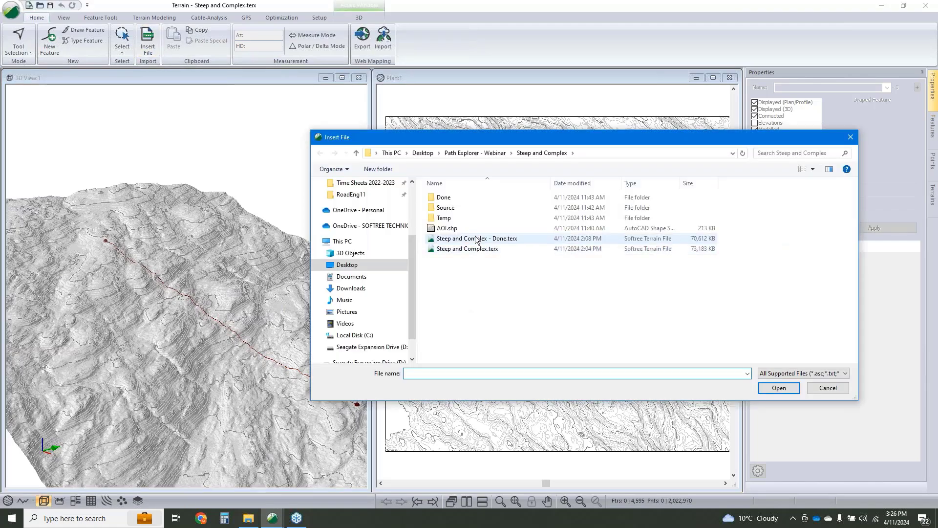
{"action": "left_click", "coordinate": [465, 230]}
{"action": "left_click", "coordinate": [779, 388]}
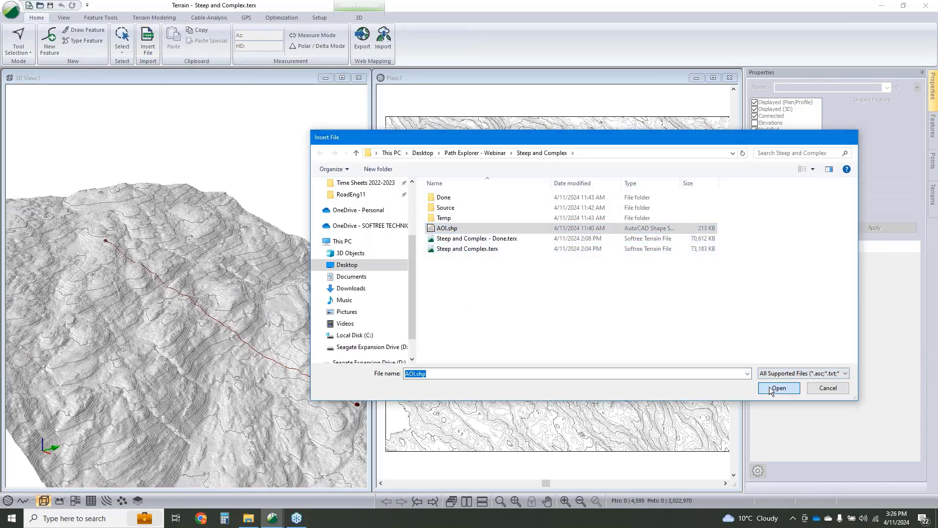
{"action": "left_click", "coordinate": [314, 156]}
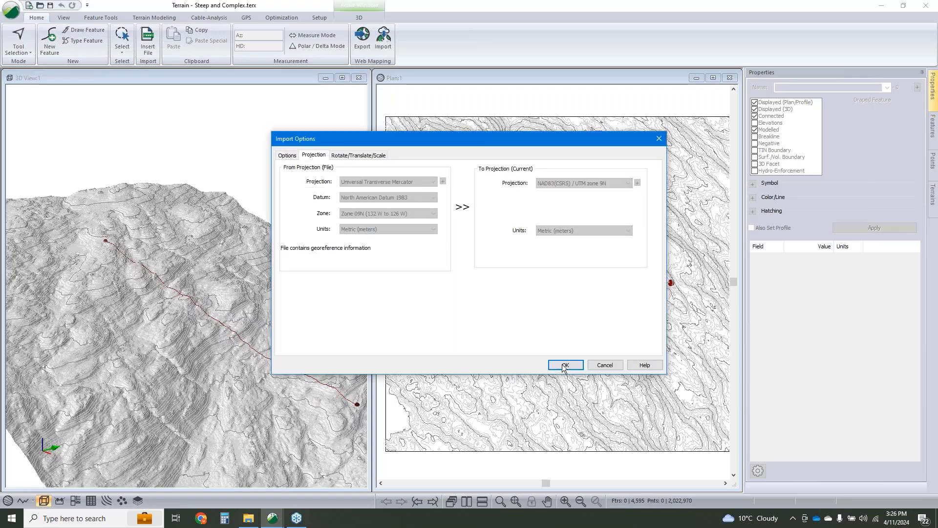
{"action": "left_click", "coordinate": [565, 365]}
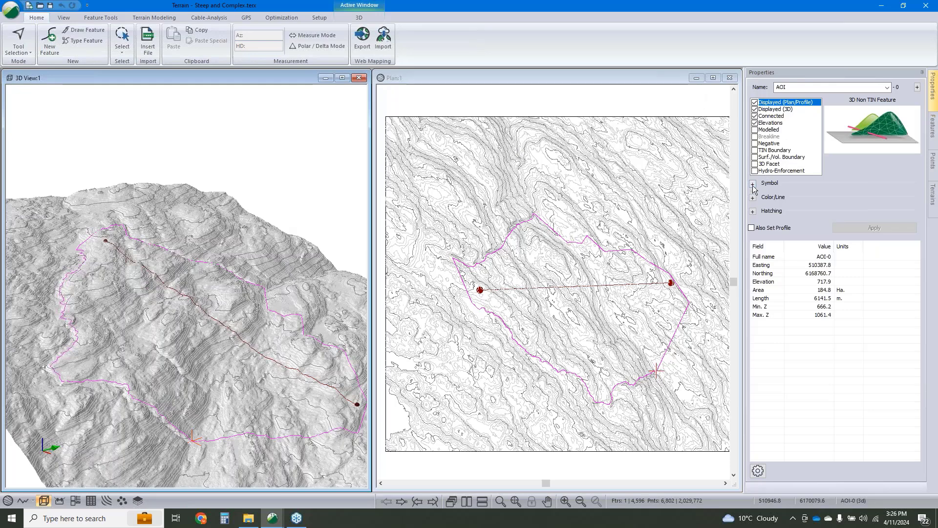
- Set the AOI boundary's line type to 6 - thick (heavy) and its colour to red
{"action": "left_click", "coordinate": [753, 197]}
{"action": "left_click", "coordinate": [850, 208]}
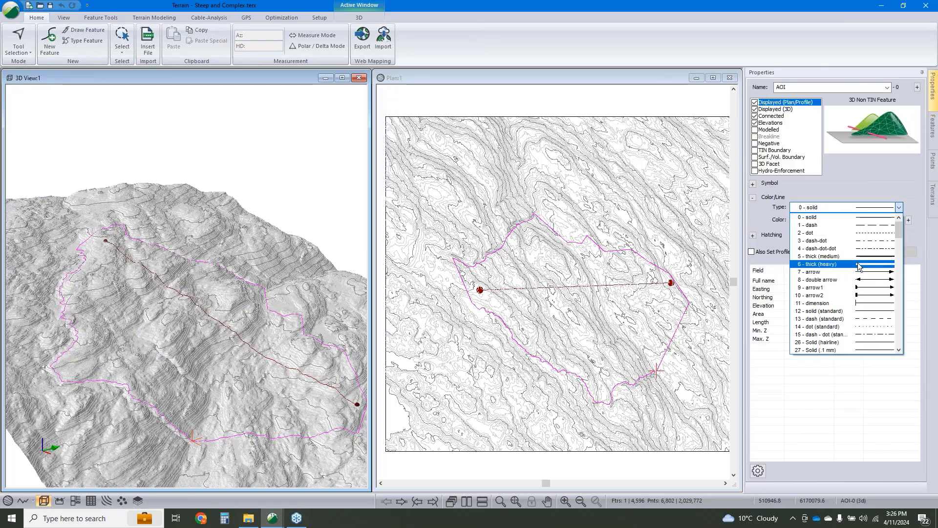
{"action": "left_click", "coordinate": [860, 264]}
{"action": "left_click", "coordinate": [850, 220]}
{"action": "left_click", "coordinate": [845, 291]}
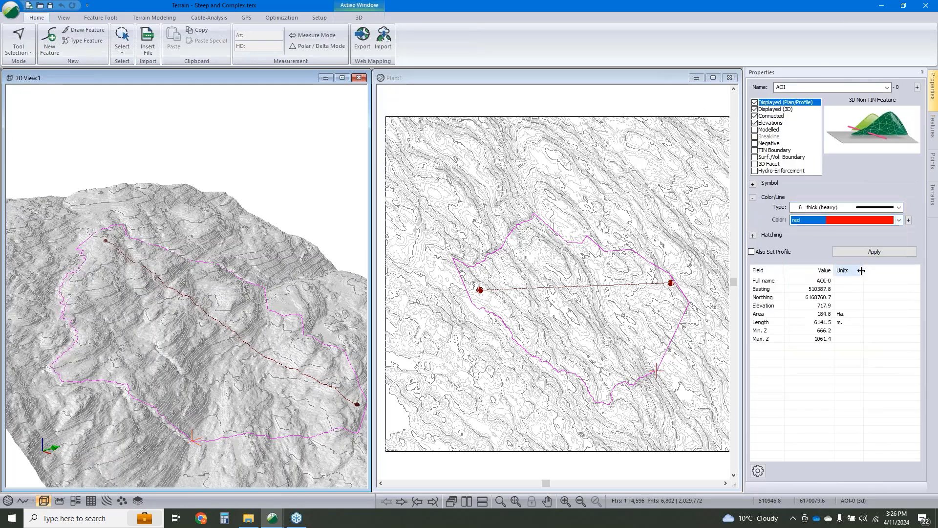
{"action": "left_click", "coordinate": [868, 252]}
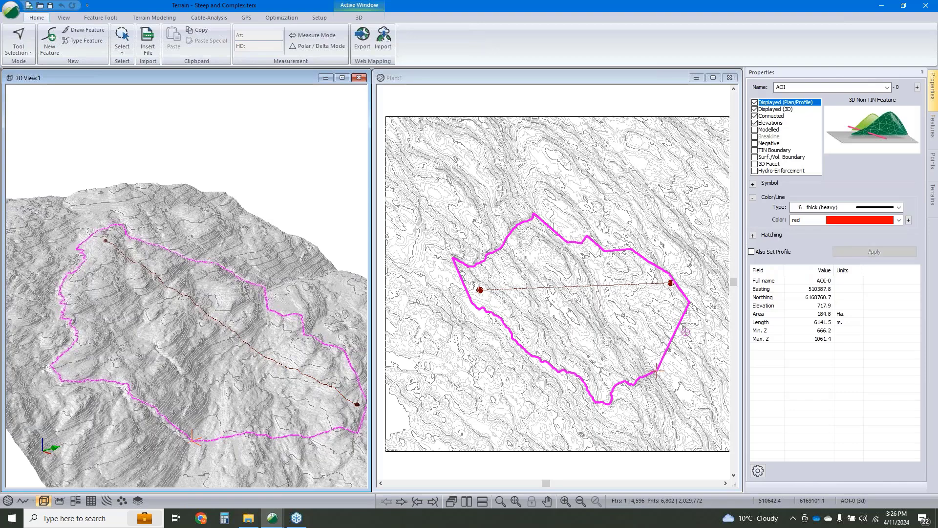
- Select the A to B line and examine the ground inside the area-of-interest boundary from several angles in 3D
{"action": "left_click", "coordinate": [320, 388]}
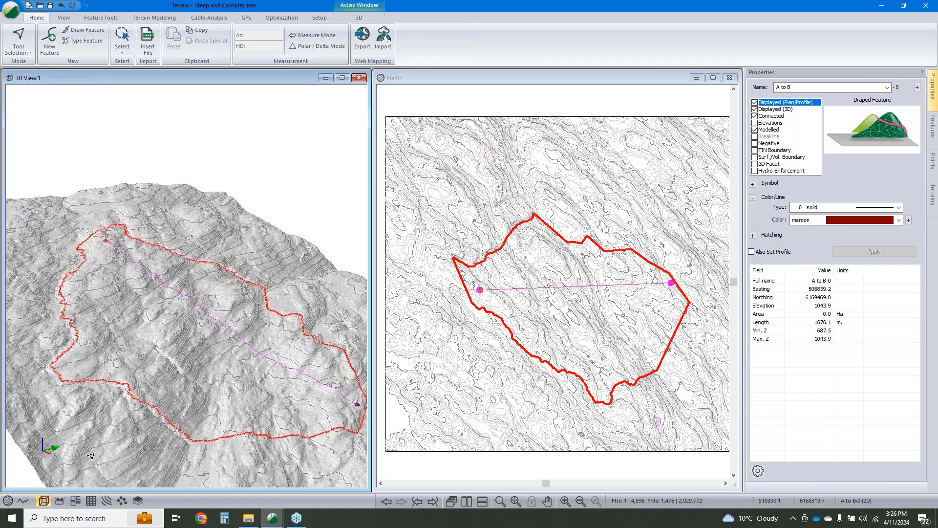
{"action": "left_click_drag", "start_coordinate": [94, 457], "coordinate": [70, 377]}
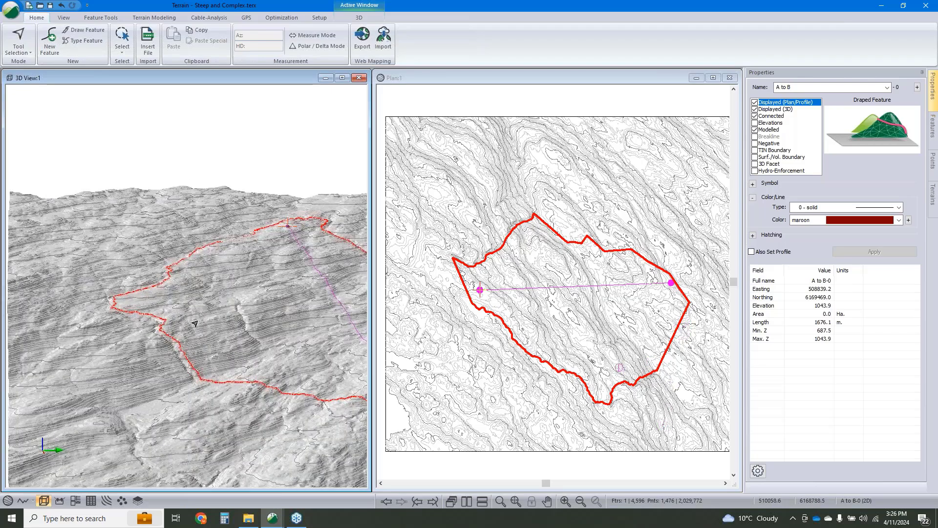
{"action": "left_click_drag", "start_coordinate": [189, 319], "coordinate": [244, 360]}
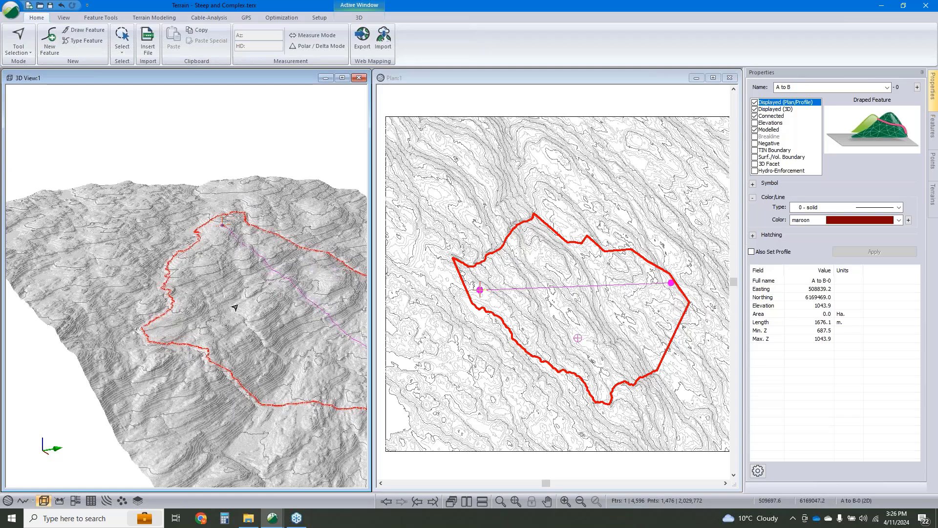
{"action": "left_click_drag", "start_coordinate": [233, 309], "coordinate": [218, 302]}
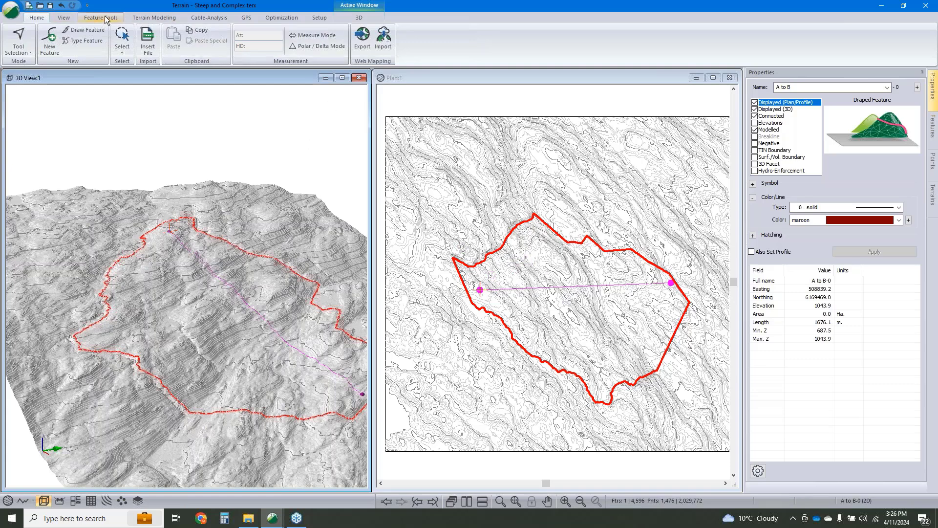
- Generate streams and ponds on the current TIN with a stream drainage area of 50000 sq. m
{"action": "left_click", "coordinate": [154, 17]}
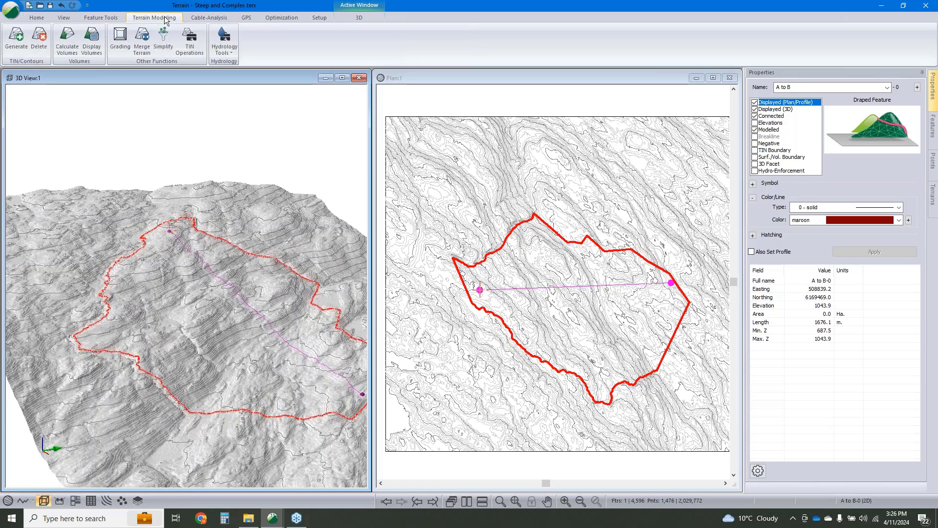
{"action": "left_click", "coordinate": [224, 43]}
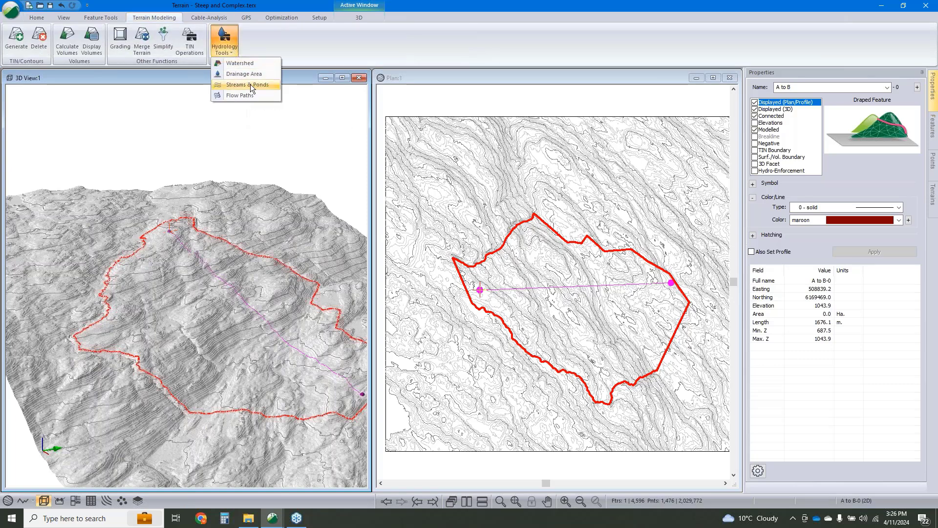
{"action": "left_click", "coordinate": [249, 84]}
{"action": "double_click", "coordinate": [433, 262]}
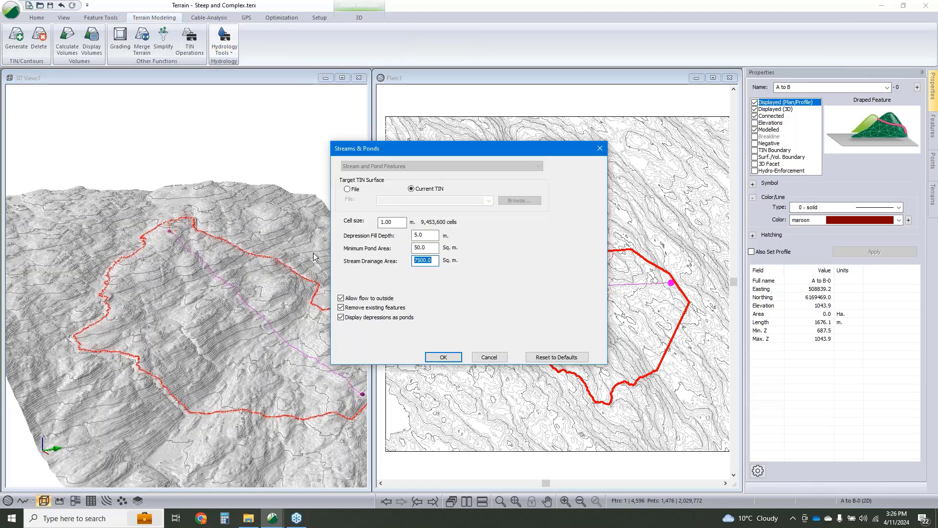
{"action": "type", "text": "5000"}
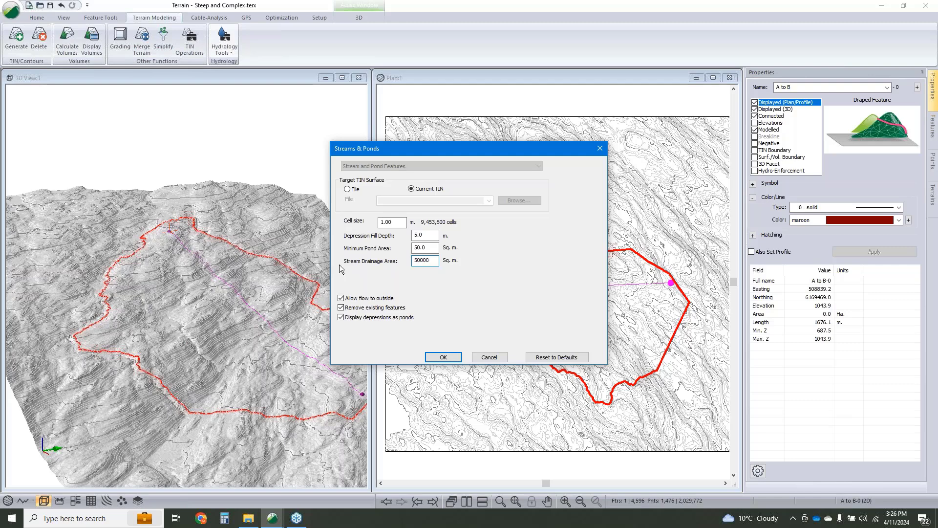
{"action": "left_click", "coordinate": [449, 357]}
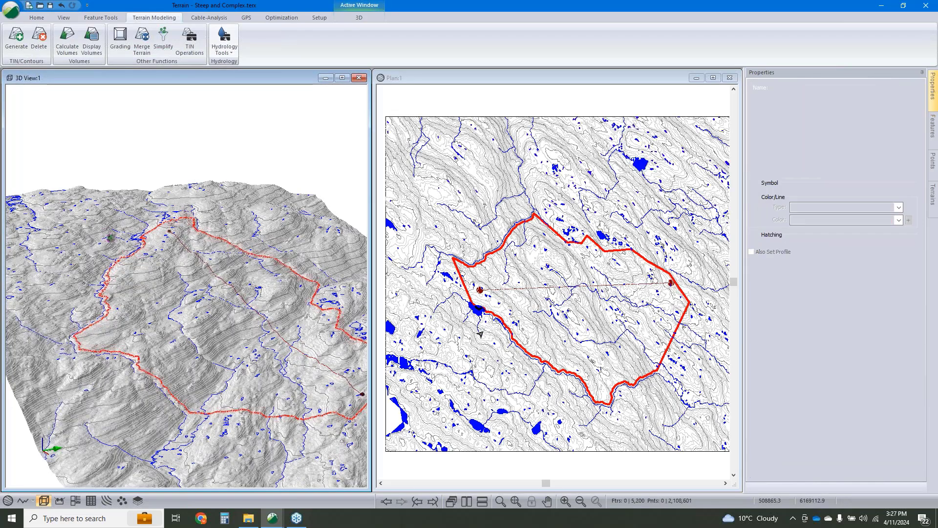
- Start Path Explorer AI on the A to B line with a 25 m minimum horizontal curve radius and 10 paths
{"action": "scroll", "coordinate": [529, 295], "scroll_direction": "up", "scroll_amount": 2}
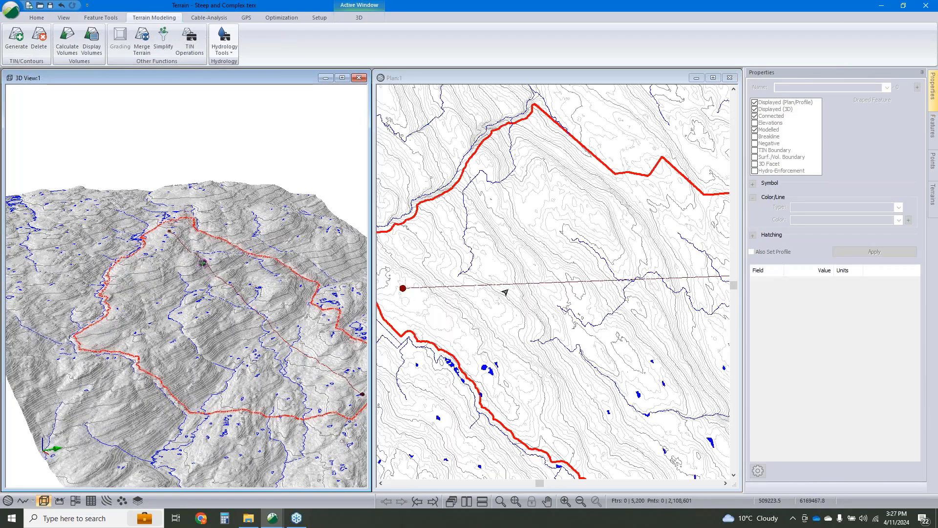
{"action": "left_click", "coordinate": [465, 288]}
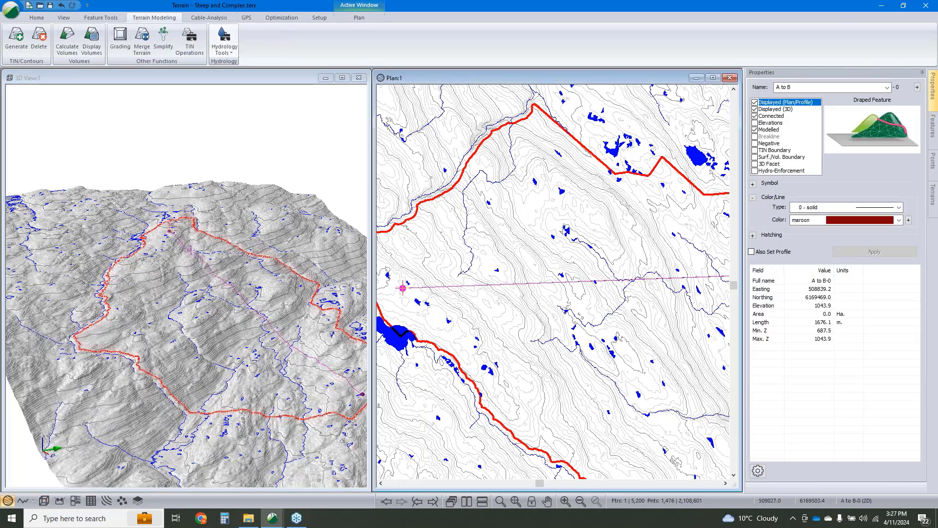
{"action": "left_click", "coordinate": [280, 20]}
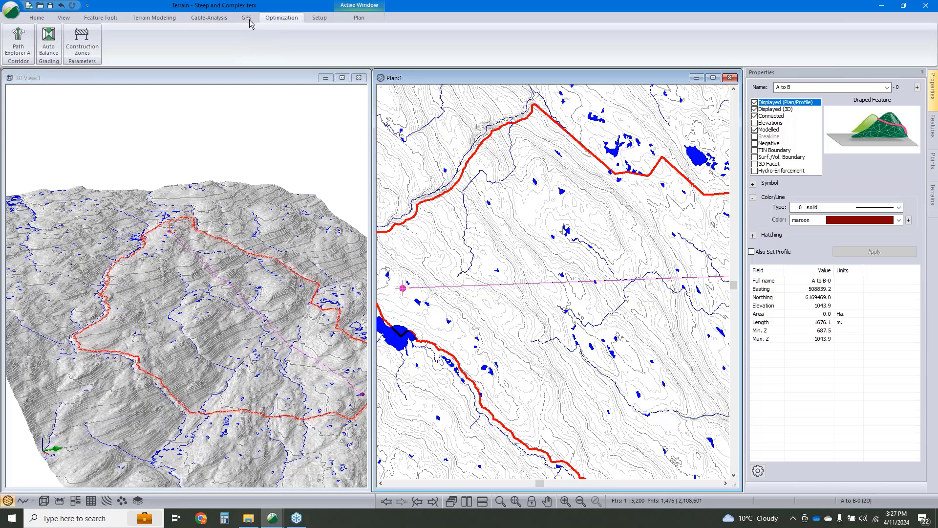
{"action": "left_click", "coordinate": [18, 43]}
{"action": "left_click", "coordinate": [583, 223]}
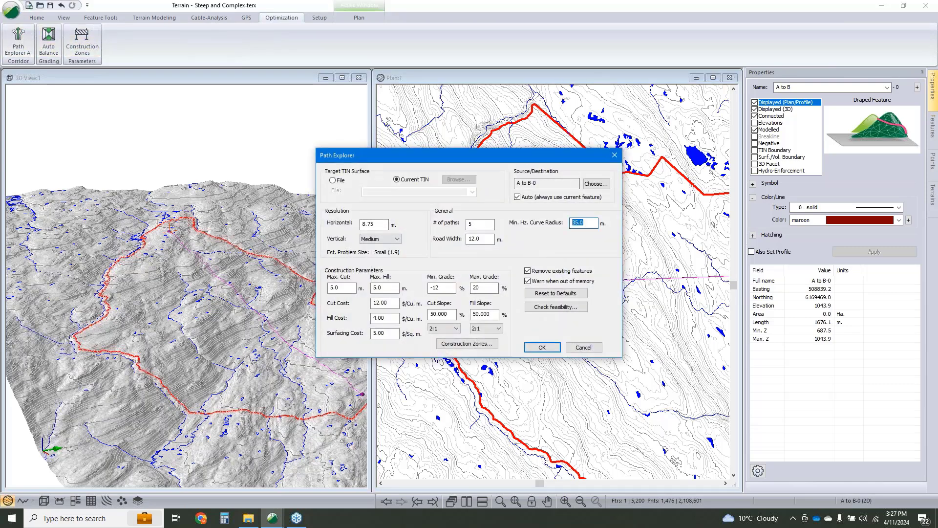
{"action": "type", "text": "25"}
{"action": "left_click", "coordinate": [478, 228]}
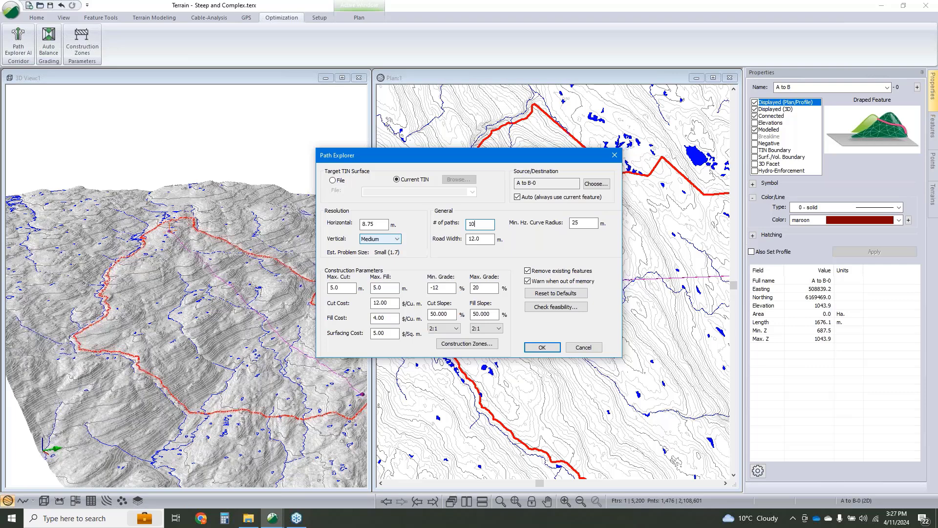
- Set the path search to 5 m horizontal and Low vertical resolution, with a maximum grade of 18%
{"action": "left_click", "coordinate": [374, 223]}
{"action": "type", "text": "5"}
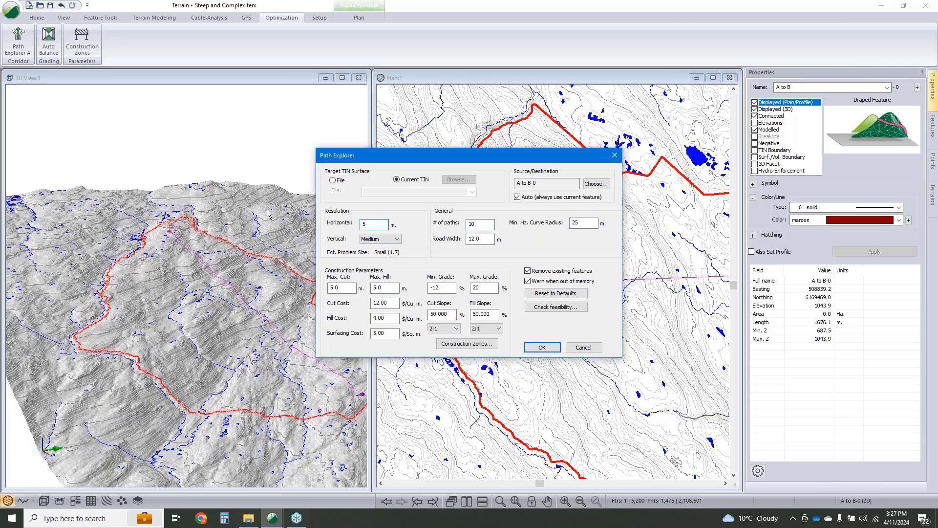
{"action": "left_click", "coordinate": [584, 223]}
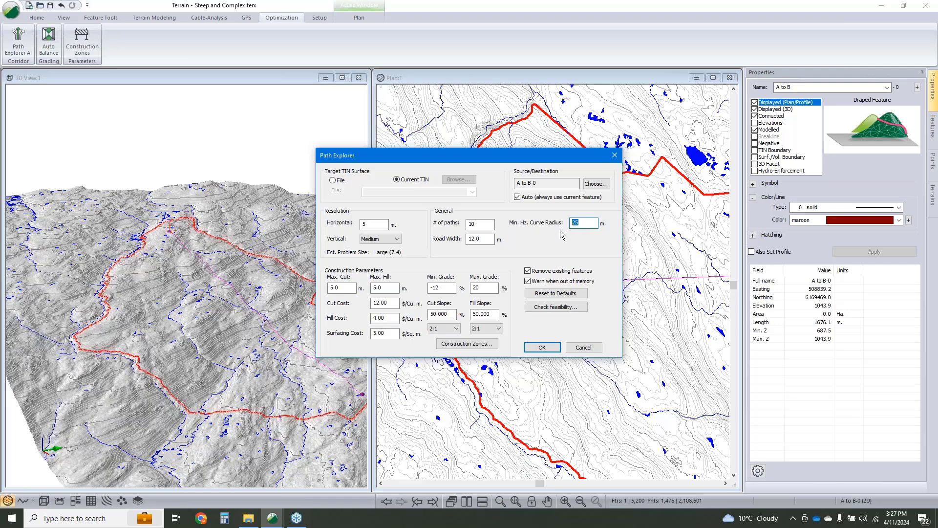
{"action": "left_click", "coordinate": [386, 239]}
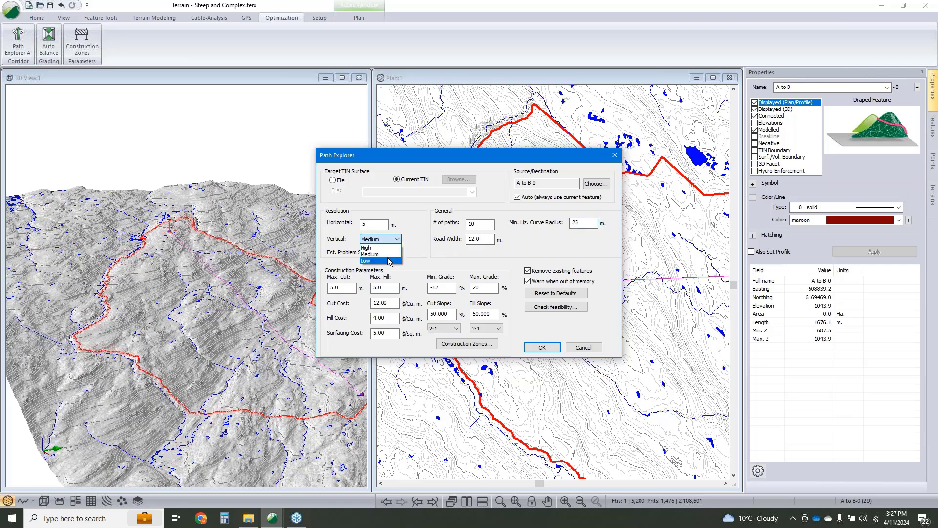
{"action": "left_click", "coordinate": [388, 260]}
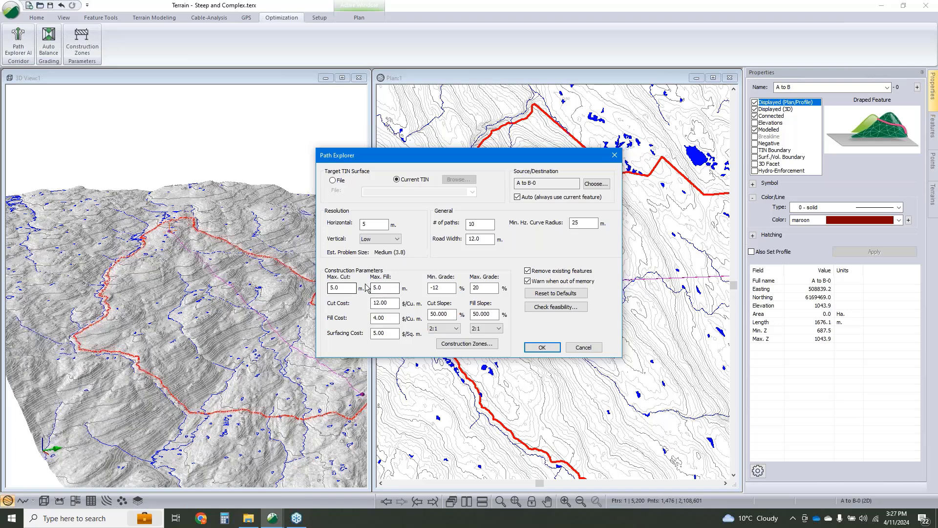
{"action": "double_click", "coordinate": [484, 289]}
{"action": "type", "text": "18"}
- Create a new construction zone set of type Polylines for the path search
{"action": "left_click", "coordinate": [465, 344]}
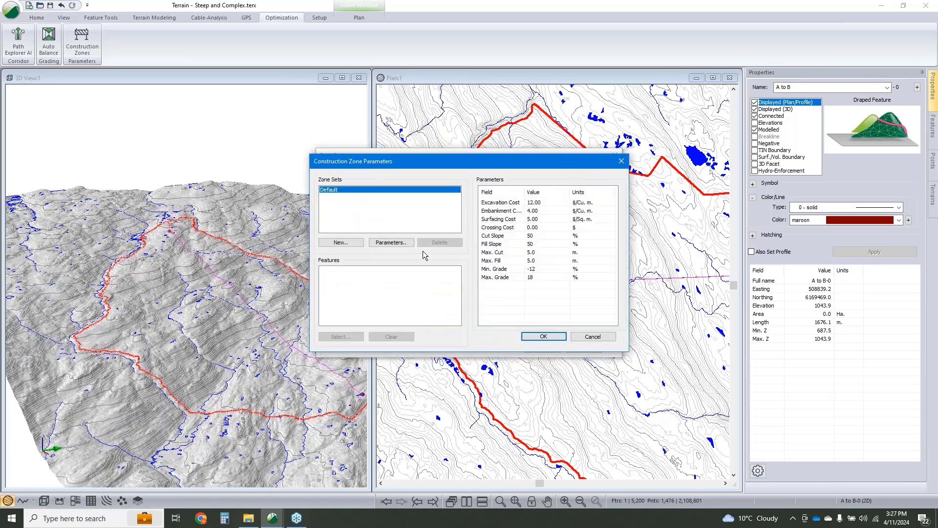
{"action": "left_click", "coordinate": [344, 243]}
{"action": "key", "text": "Return"}
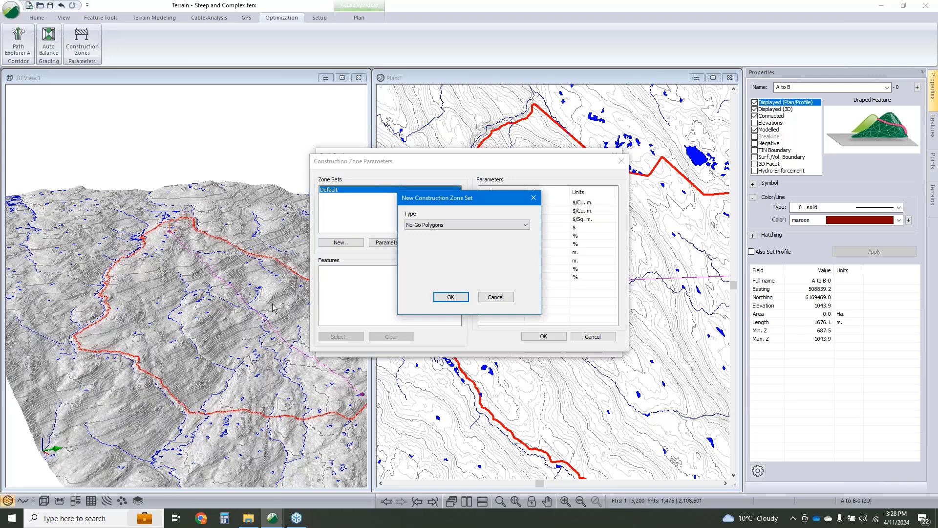
{"action": "left_click", "coordinate": [426, 227]}
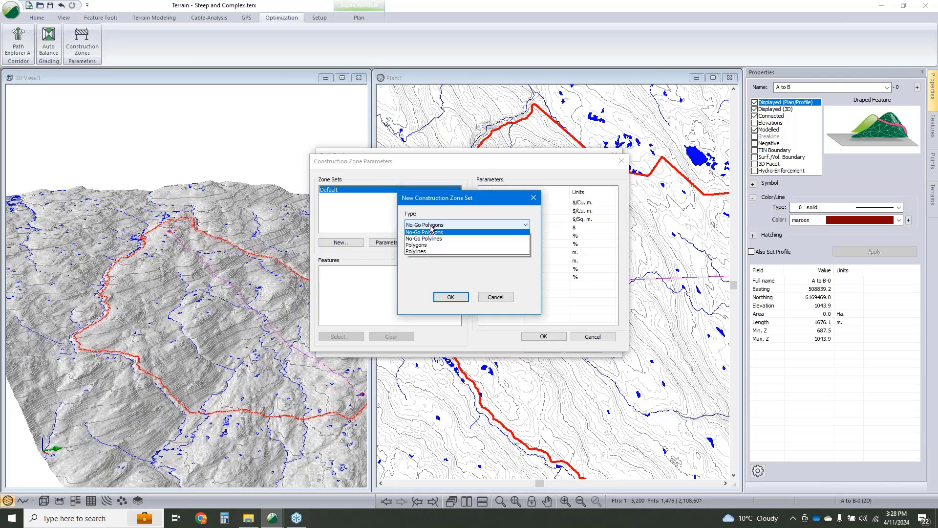
{"action": "left_click", "coordinate": [430, 254]}
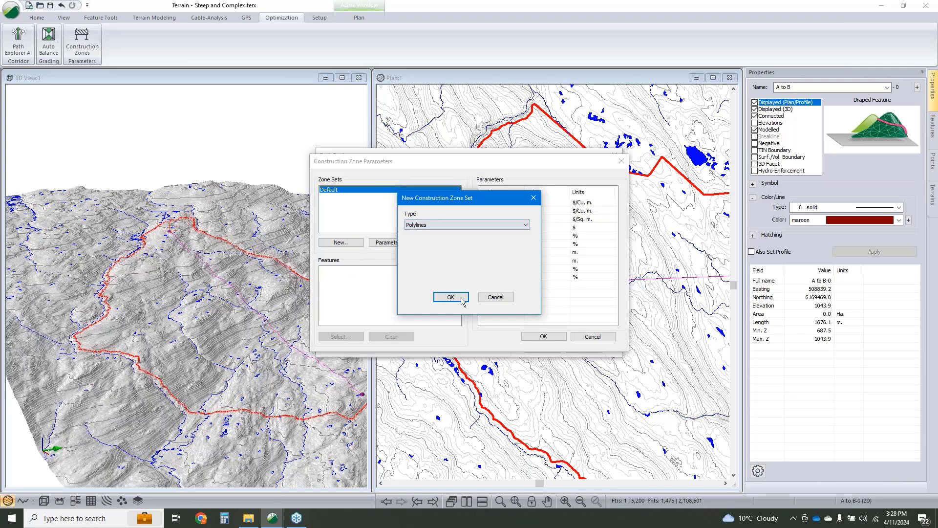
{"action": "left_click", "coordinate": [450, 297]}
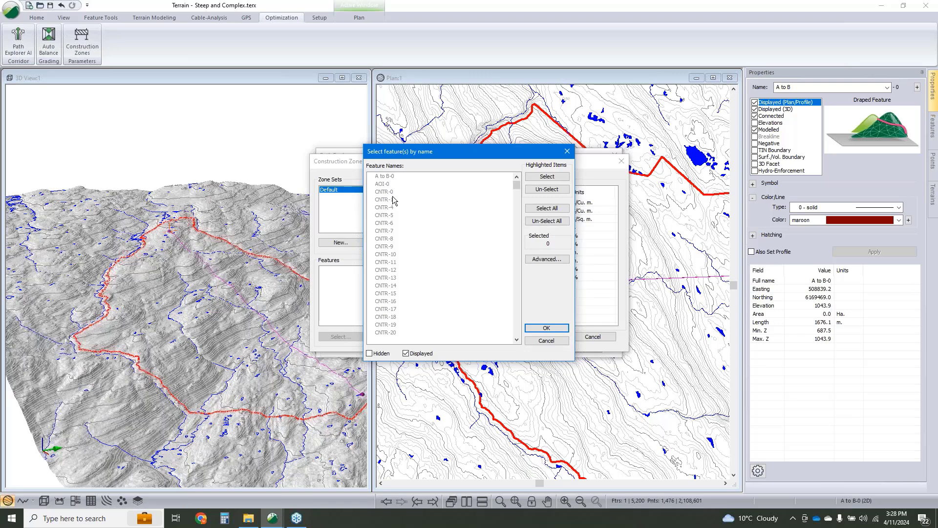
- Assign all STREAM_LINE and STREAM_POND features to the new zone set and give it a crossing cost of $5000
{"action": "scroll", "coordinate": [404, 249], "scroll_direction": "down", "scroll_amount": 20}
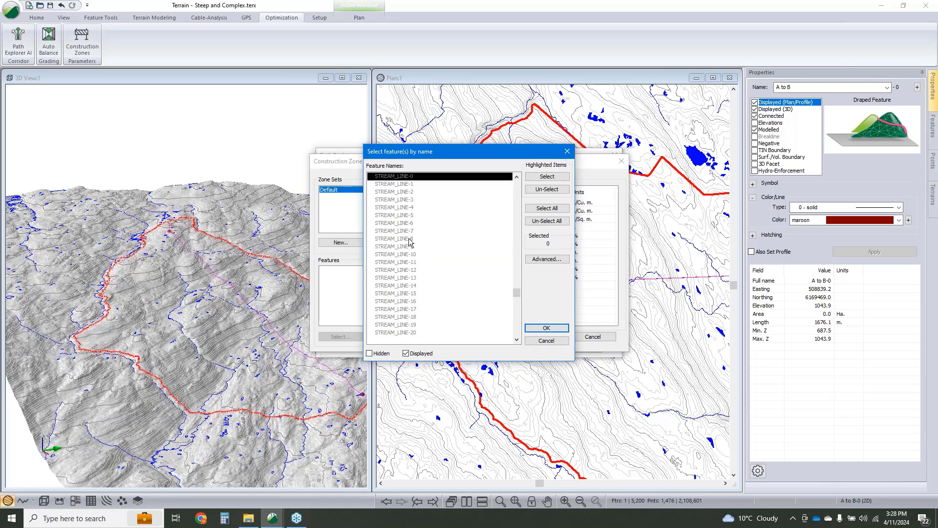
{"action": "scroll", "coordinate": [407, 301], "scroll_direction": "down", "scroll_amount": 10}
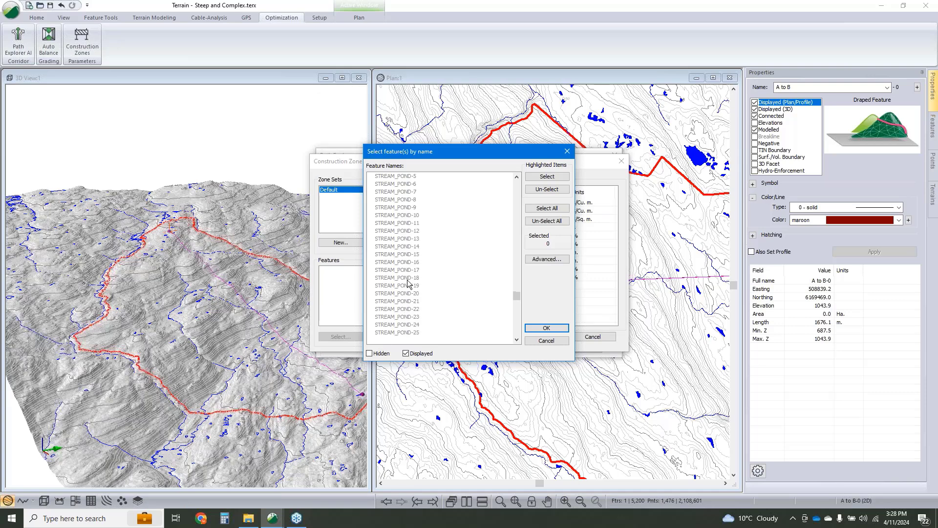
{"action": "scroll", "coordinate": [429, 310], "scroll_direction": "down", "scroll_amount": 11}
{"action": "left_click_drag", "start_coordinate": [517, 300], "coordinate": [518, 337]}
{"action": "key", "text": "ctrl+a"}
{"action": "left_click", "coordinate": [567, 177]}
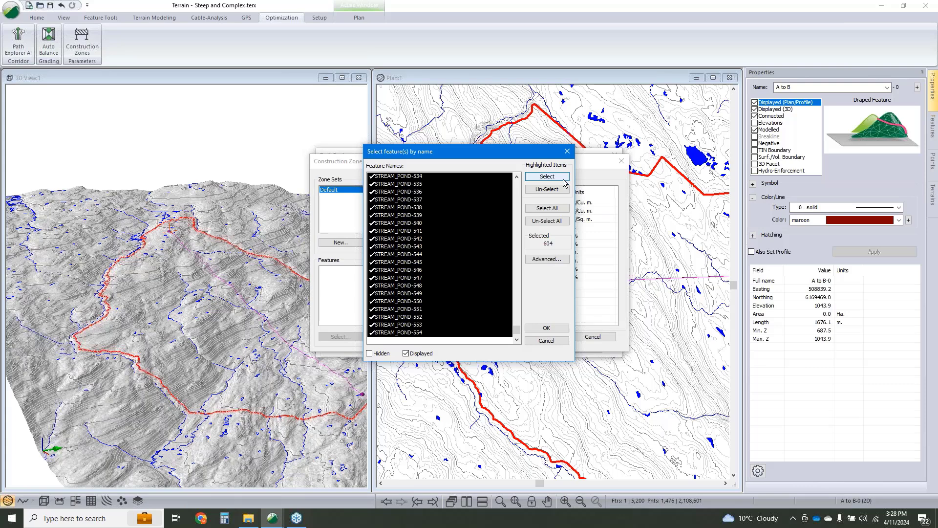
{"action": "left_click", "coordinate": [547, 327]}
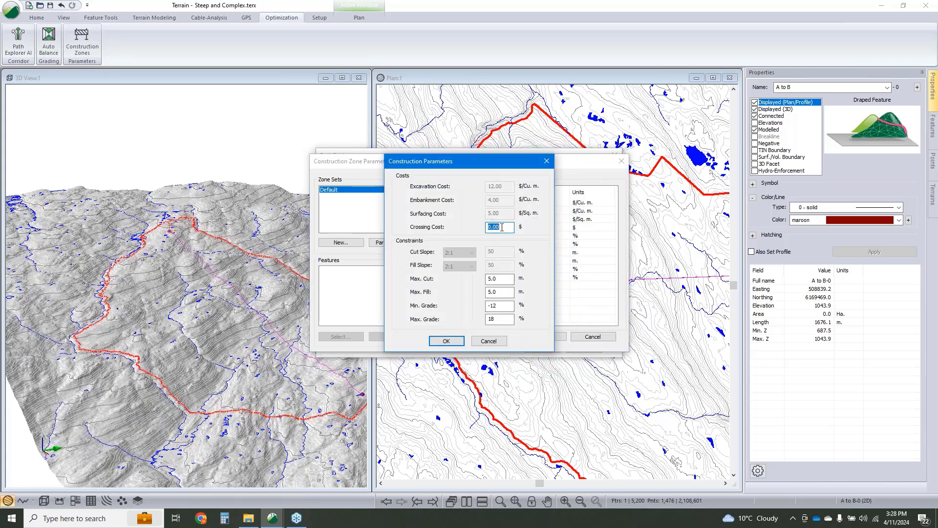
{"action": "type", "text": "5000"}
{"action": "left_click", "coordinate": [447, 341]}
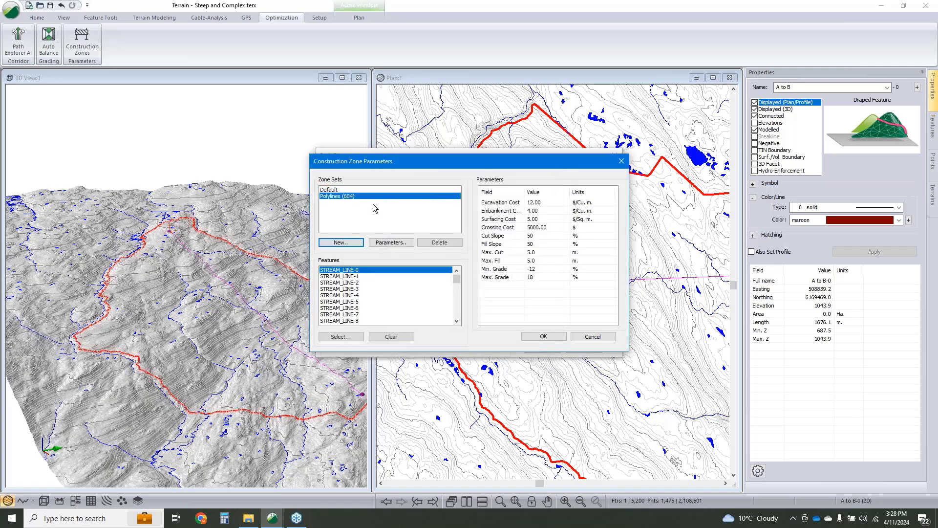
- Create a No-Go Polylines construction zone set containing the AOI-0 feature, and leave Path Explorer without running the search
{"action": "left_click", "coordinate": [340, 243]}
{"action": "left_click", "coordinate": [420, 226]}
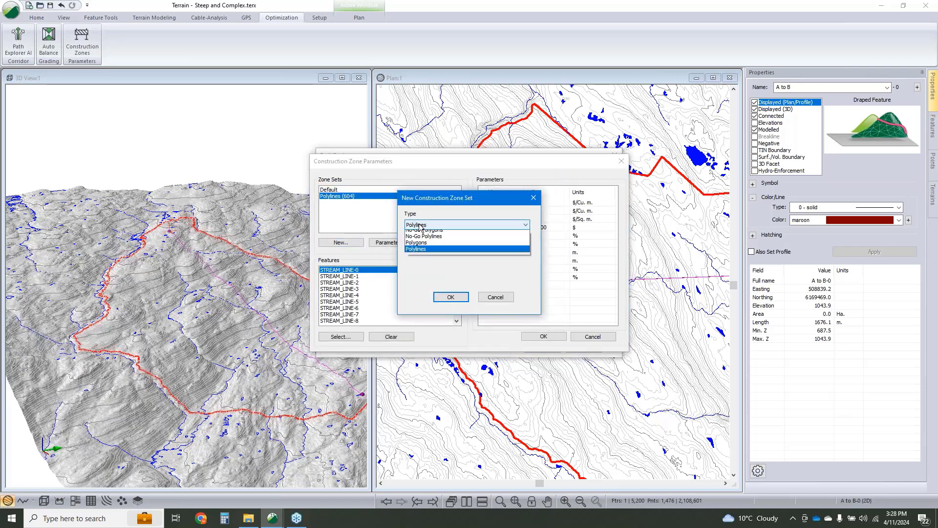
{"action": "left_click", "coordinate": [425, 241]}
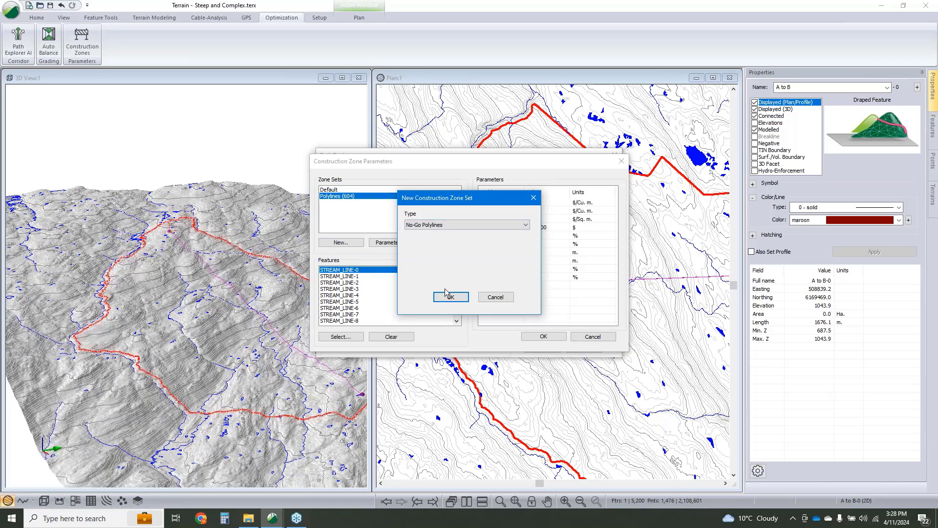
{"action": "left_click", "coordinate": [451, 297]}
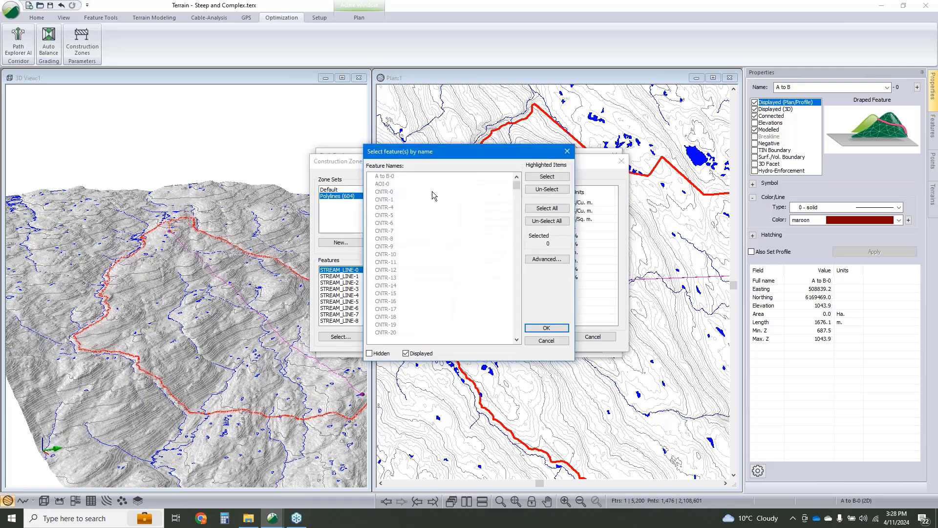
{"action": "left_click", "coordinate": [383, 184]}
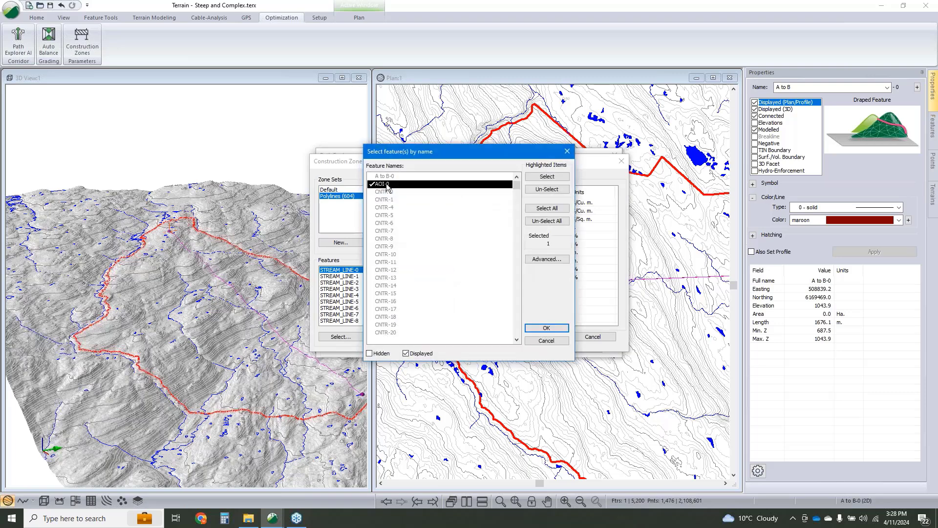
{"action": "left_click", "coordinate": [545, 328]}
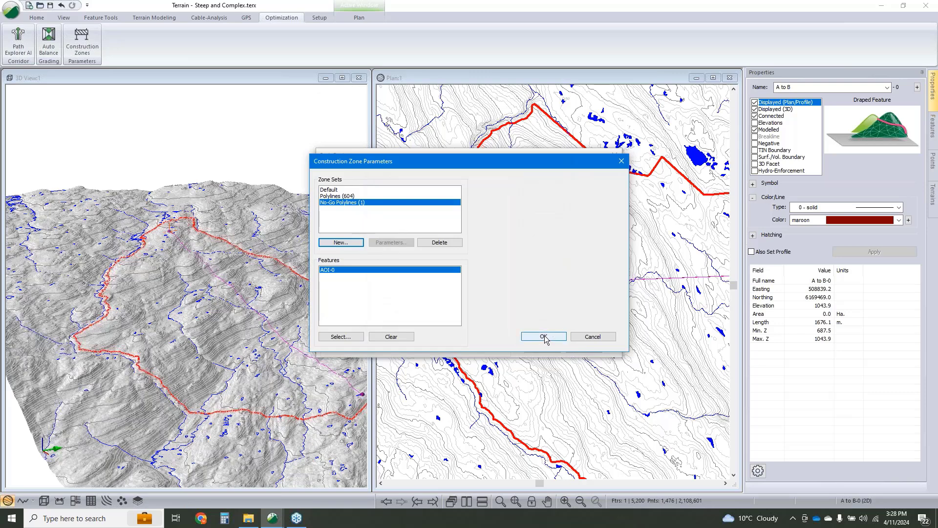
{"action": "left_click", "coordinate": [543, 337]}
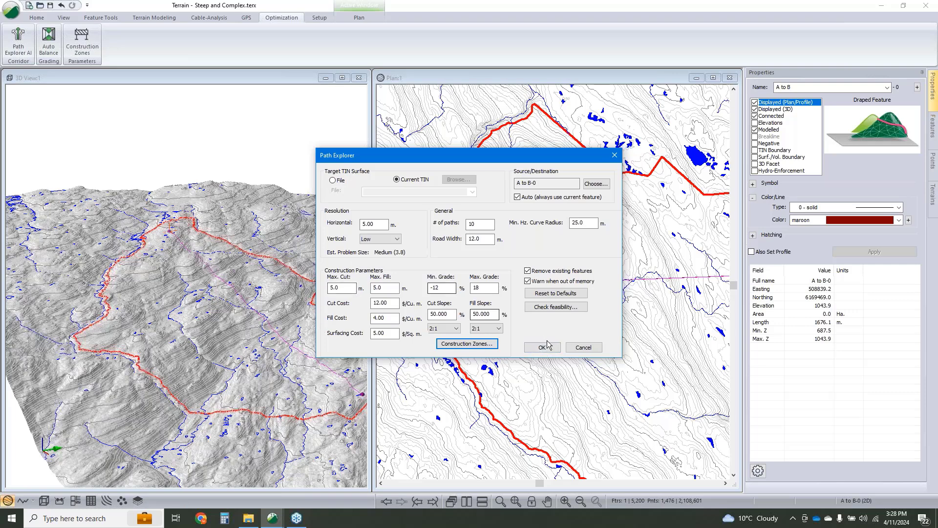
{"action": "left_click", "coordinate": [586, 348]}
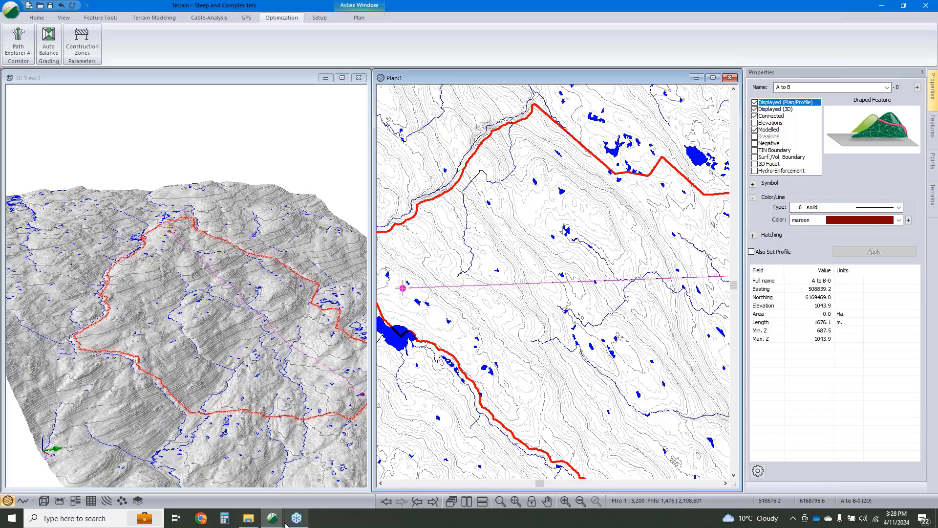
- Switch to the finished Steep and Complex - Done.terx terrain and show its 3D view enlarged from a new angle
{"action": "mouse_move", "coordinate": [272, 519]}
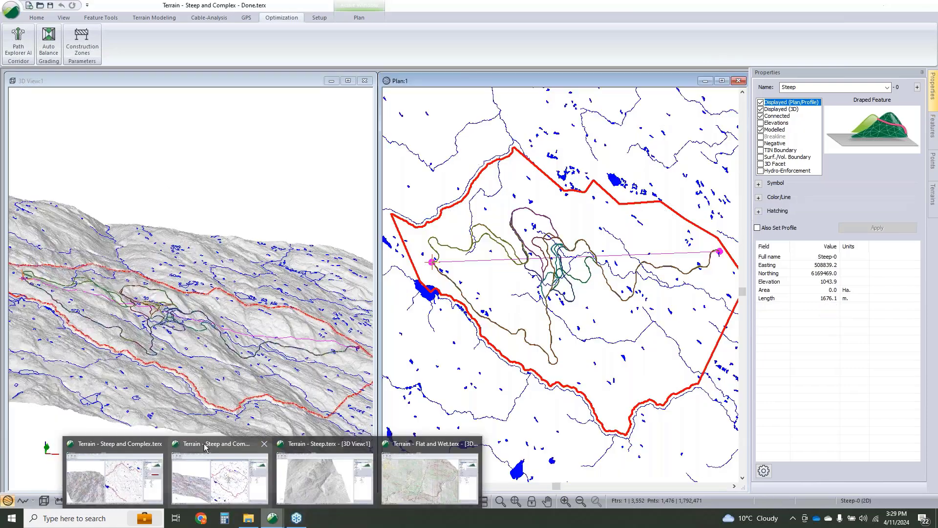
{"action": "left_click", "coordinate": [206, 449]}
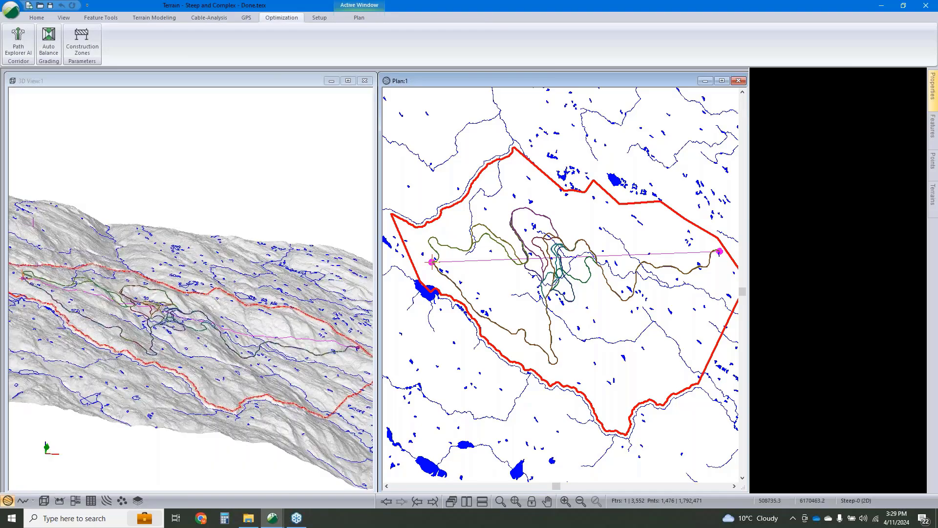
{"action": "left_click", "coordinate": [348, 81]}
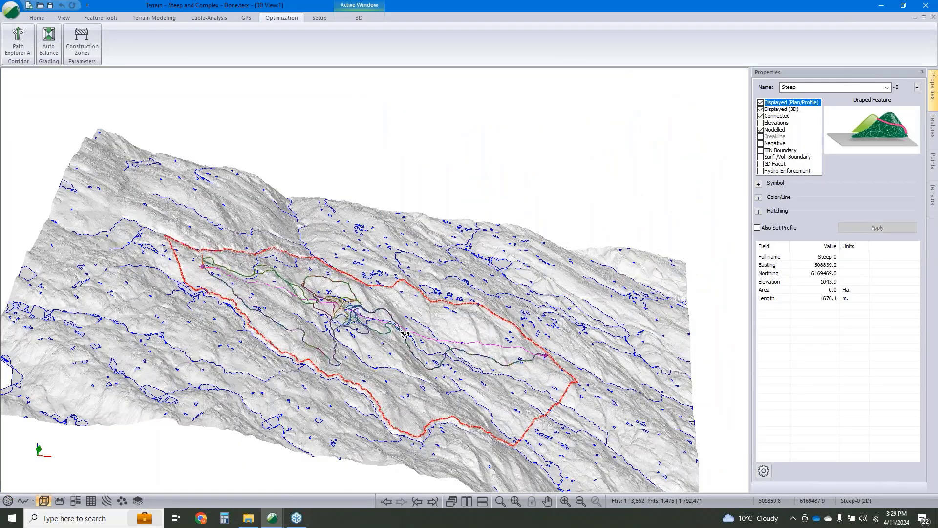
{"action": "left_click_drag", "start_coordinate": [405, 335], "coordinate": [350, 190]}
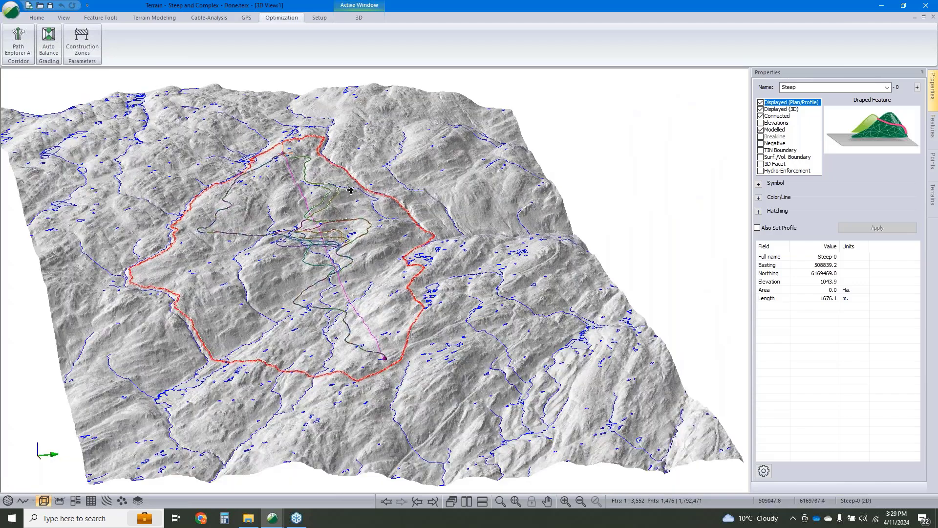
- Add the generated path .XPATH_564K-0 to the feature selection by name
{"action": "right_click", "coordinate": [349, 191]}
{"action": "mouse_move", "coordinate": [435, 234]}
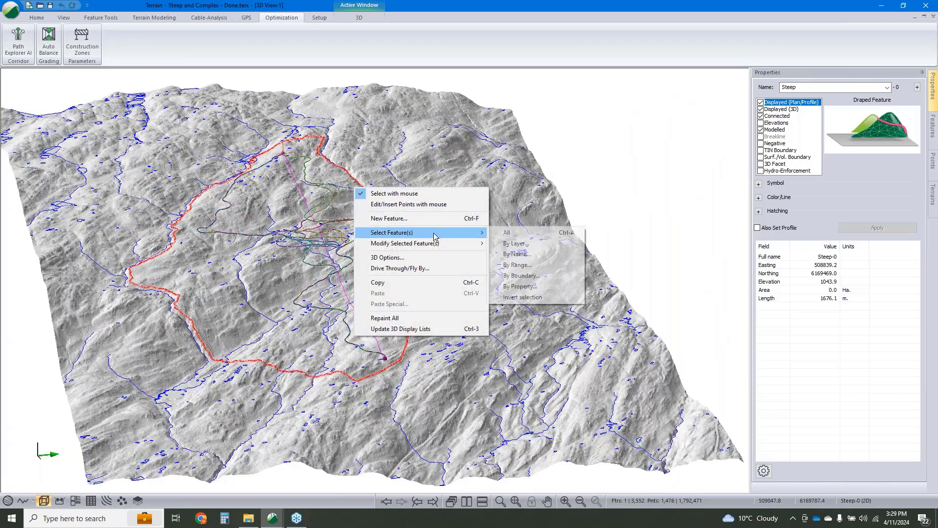
{"action": "left_click", "coordinate": [532, 254]}
{"action": "left_click", "coordinate": [397, 177]}
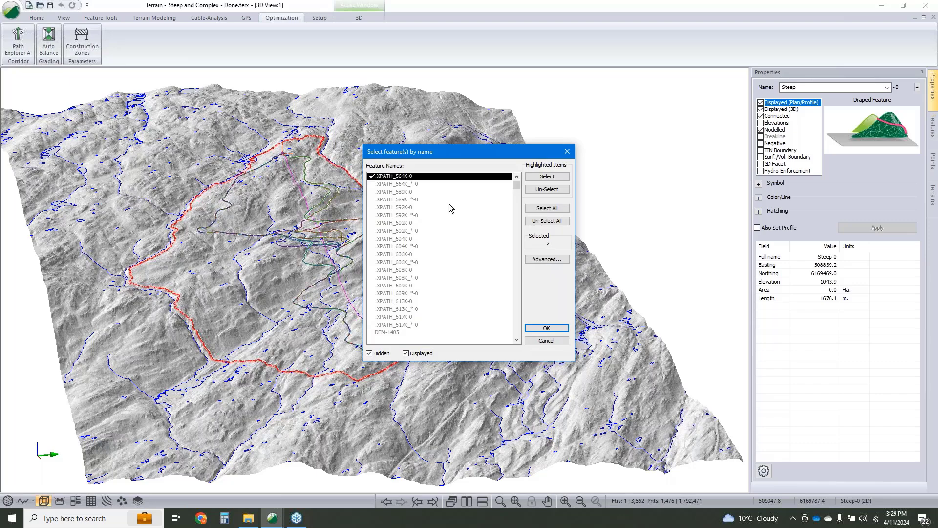
{"action": "left_click", "coordinate": [547, 327]}
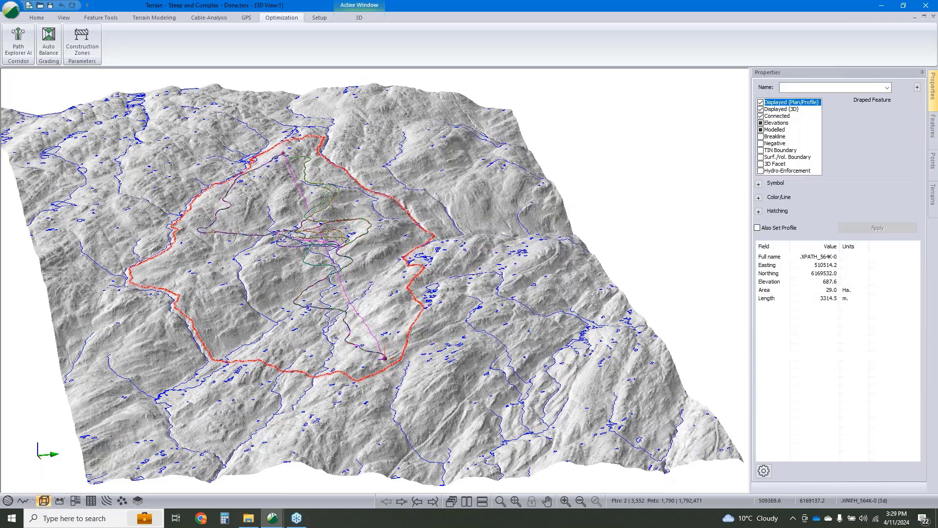
- Examine how the generated paths between A and B run across the steep slopes, the streams and the area-of-interest boundary in 3D
{"action": "scroll", "coordinate": [277, 208], "scroll_direction": "up", "scroll_amount": 1}
{"action": "scroll", "coordinate": [217, 216], "scroll_direction": "up", "scroll_amount": 5}
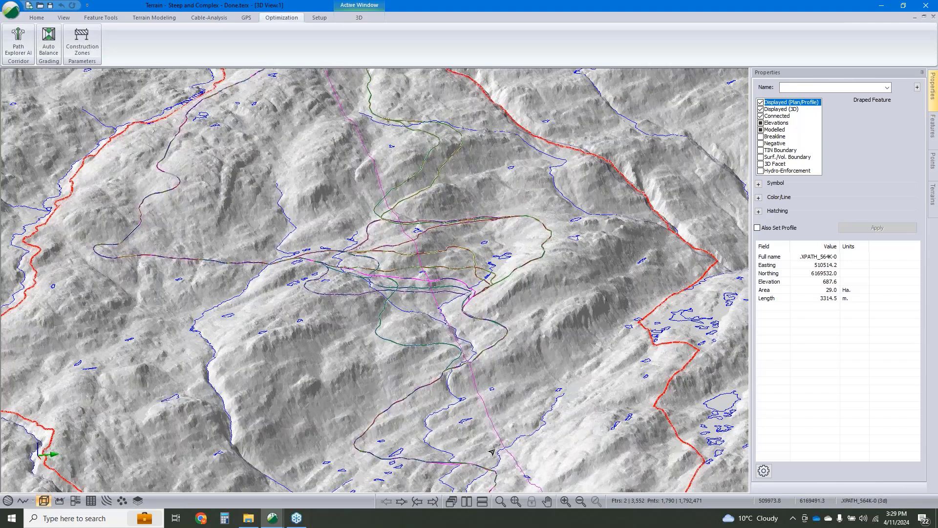
{"action": "middle_click_drag", "start_coordinate": [492, 452], "coordinate": [459, 339]}
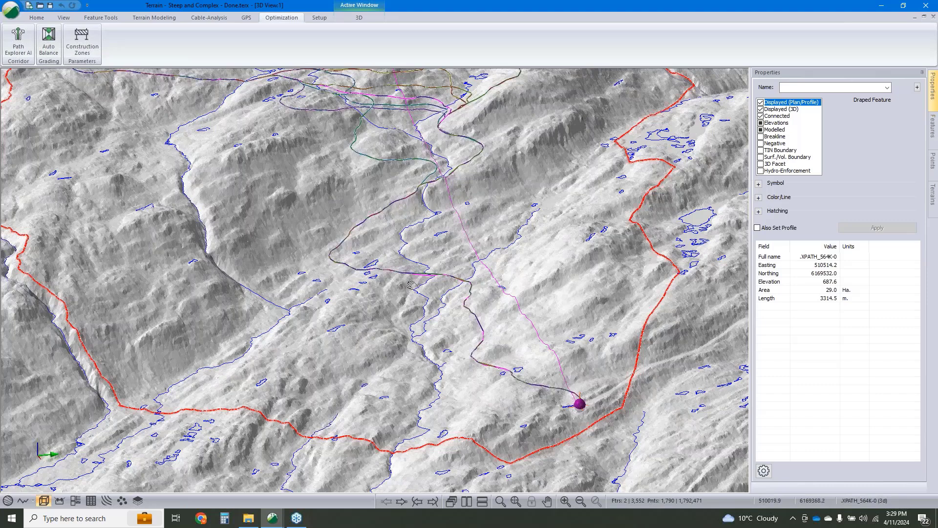
{"action": "middle_click_drag", "start_coordinate": [430, 184], "coordinate": [452, 301]}
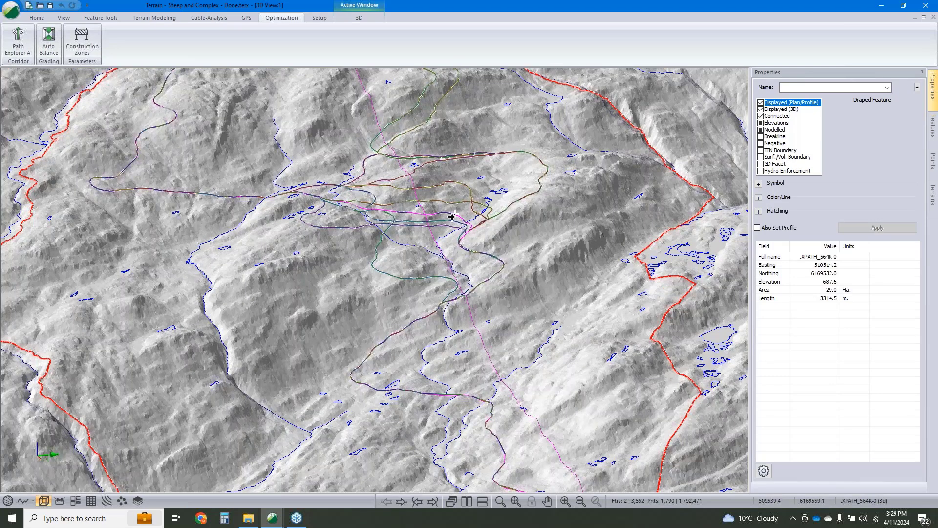
{"action": "middle_click_drag", "start_coordinate": [312, 235], "coordinate": [361, 271]}
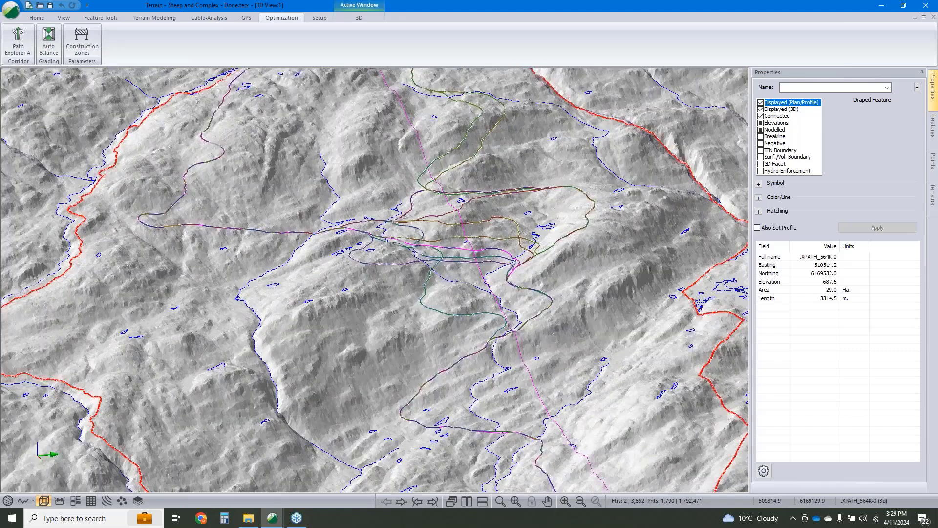
{"action": "middle_click_drag", "start_coordinate": [169, 231], "coordinate": [205, 322]}
{"action": "scroll", "coordinate": [205, 322], "scroll_direction": "up", "scroll_amount": 5}
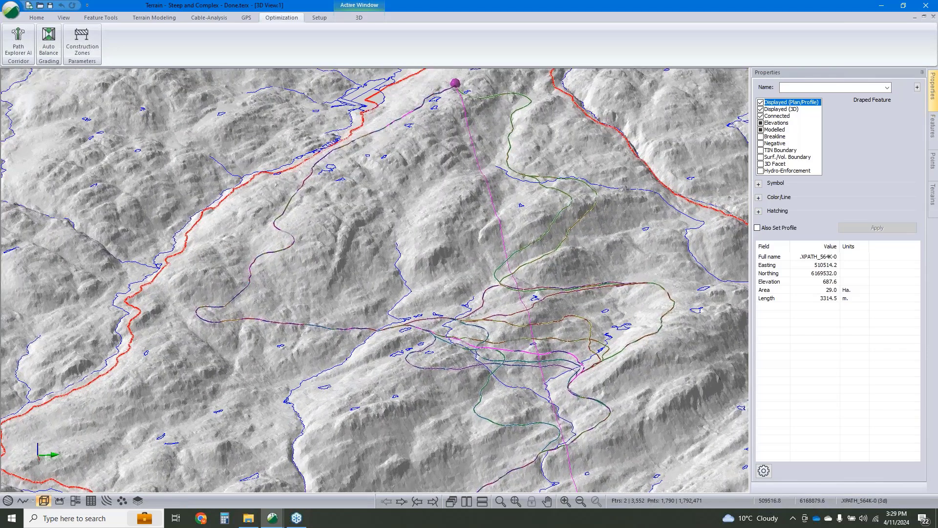
{"action": "left_click_drag", "start_coordinate": [206, 322], "coordinate": [299, 313]}
{"action": "scroll", "coordinate": [300, 315], "scroll_direction": "down", "scroll_amount": 2}
{"action": "middle_click_drag", "start_coordinate": [305, 331], "coordinate": [319, 357]}
{"action": "middle_click_drag", "start_coordinate": [295, 240], "coordinate": [300, 319]}
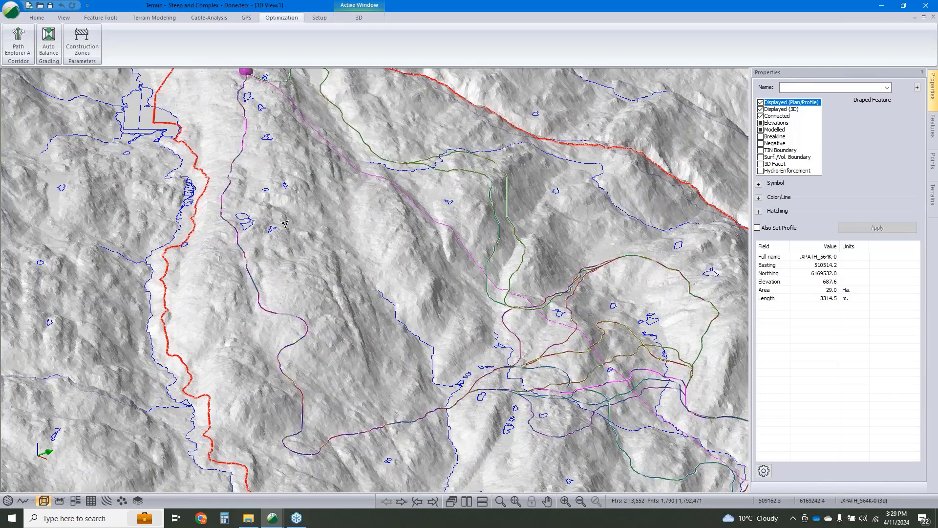
{"action": "scroll", "coordinate": [285, 224], "scroll_direction": "down", "scroll_amount": 2}
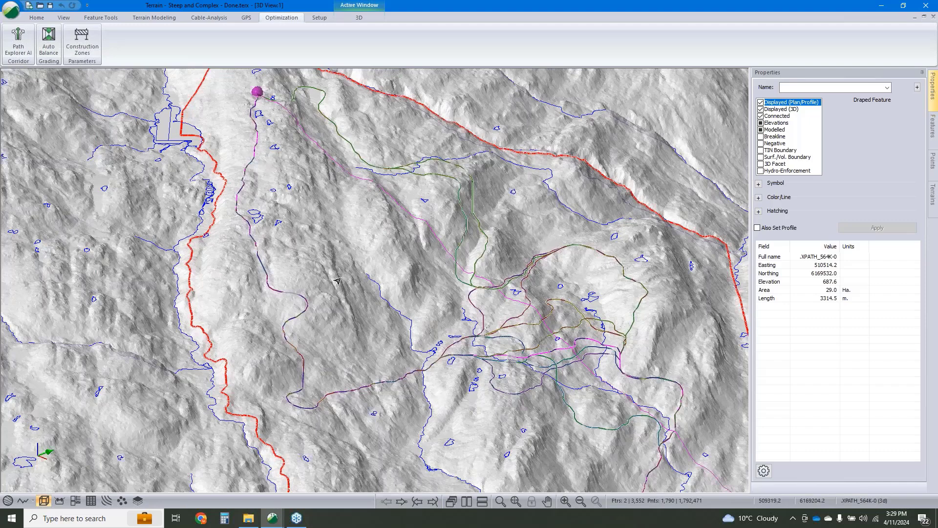
{"action": "middle_click_drag", "start_coordinate": [337, 281], "coordinate": [310, 261]}
{"action": "middle_click_drag", "start_coordinate": [479, 325], "coordinate": [421, 238]}
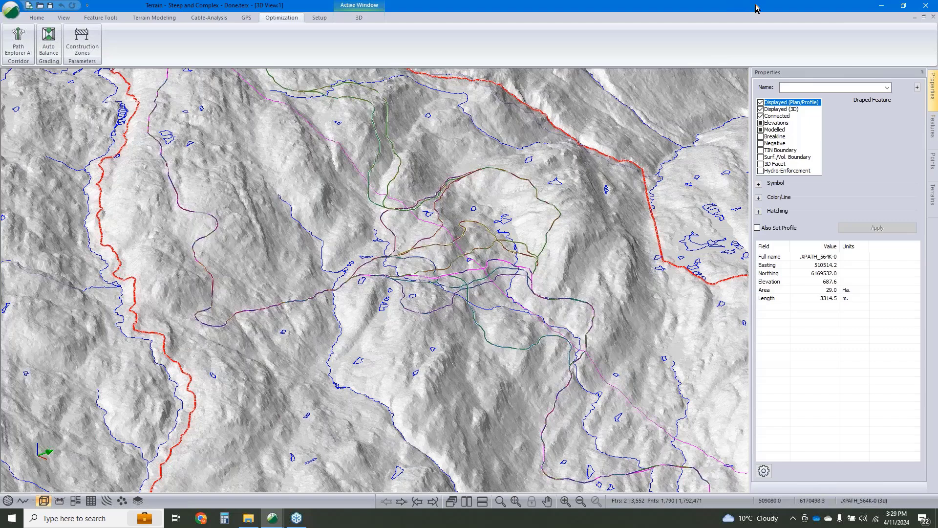
- Minimize the open example terrain windows and bring up an empty untitled terrain
{"action": "left_click", "coordinate": [877, 9]}
{"action": "left_click", "coordinate": [883, 7]}
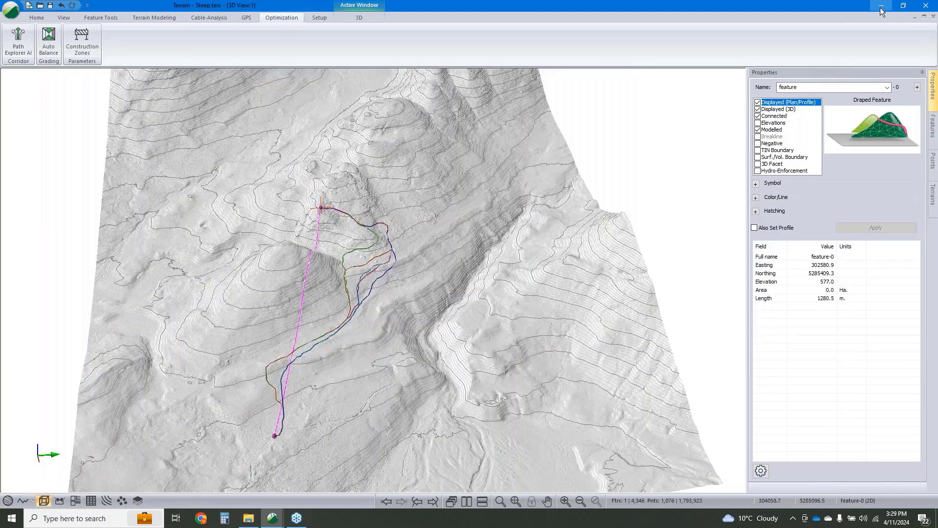
{"action": "left_click", "coordinate": [882, 6]}
{"action": "left_click", "coordinate": [691, 77]}
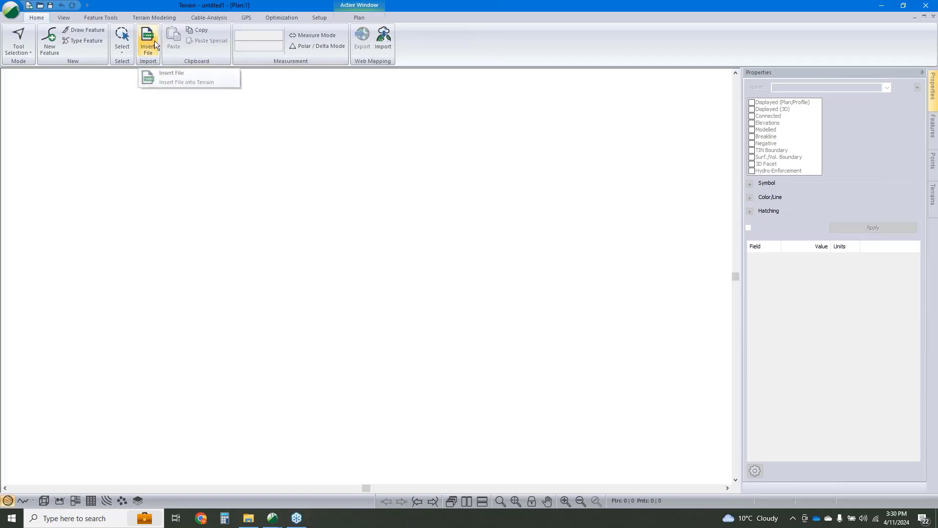
{"action": "left_click", "coordinate": [154, 48]}
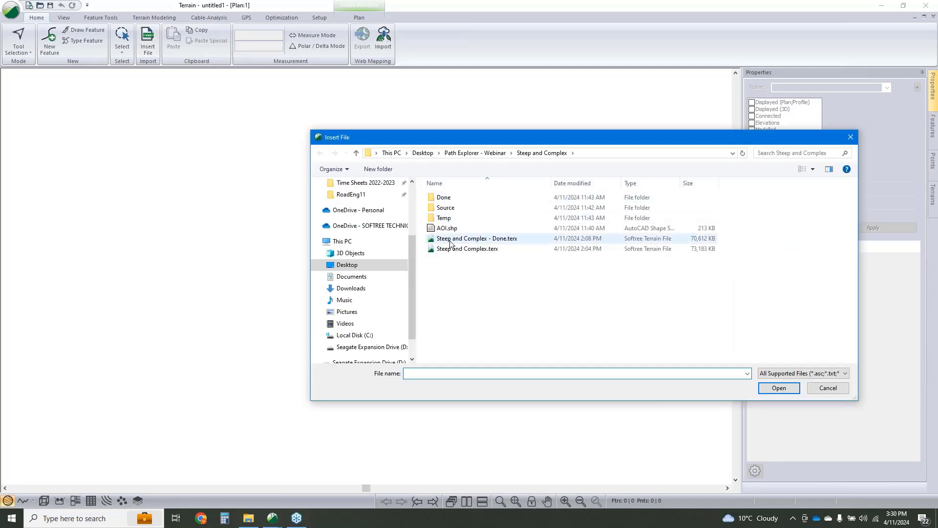
{"action": "left_click", "coordinate": [475, 153]}
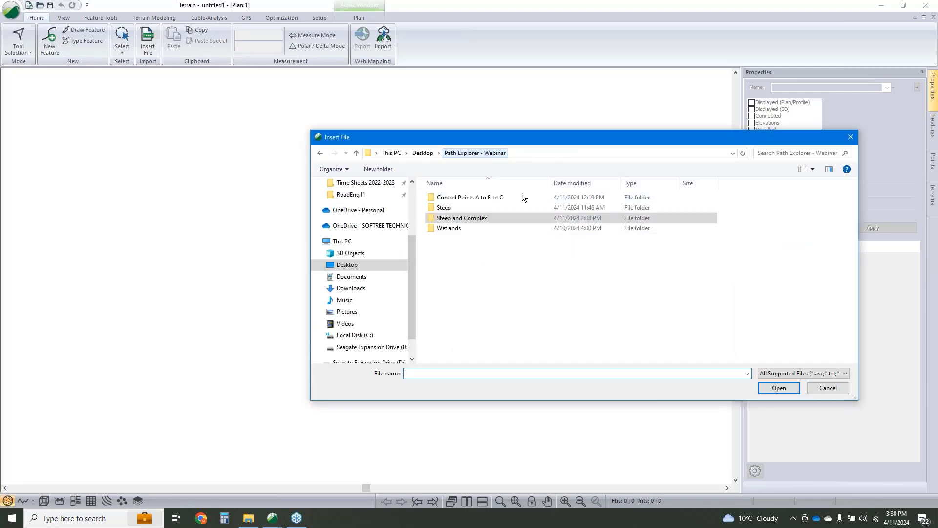
{"action": "double_click", "coordinate": [466, 198]}
{"action": "double_click", "coordinate": [447, 208]}
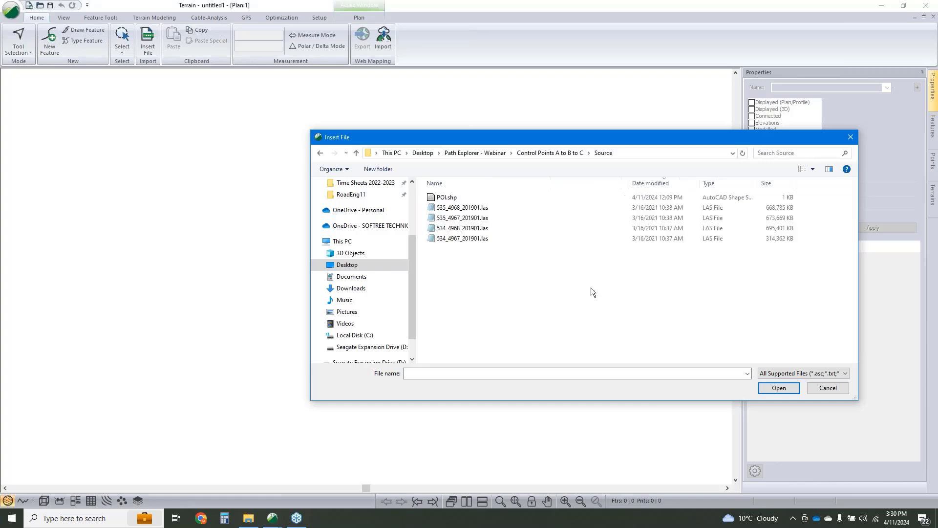
{"action": "left_click", "coordinate": [486, 207]}
{"action": "left_click", "coordinate": [484, 234], "text": "shift"}
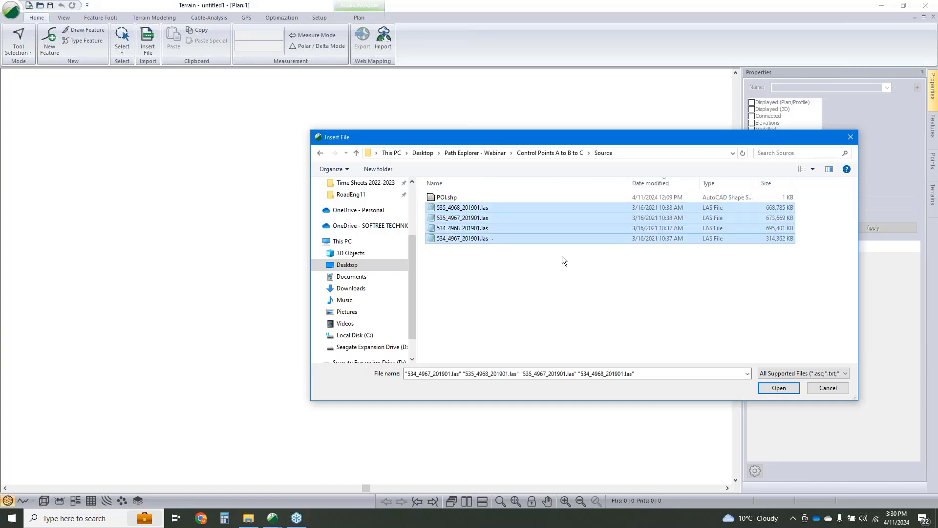
{"action": "left_click", "coordinate": [779, 388]}
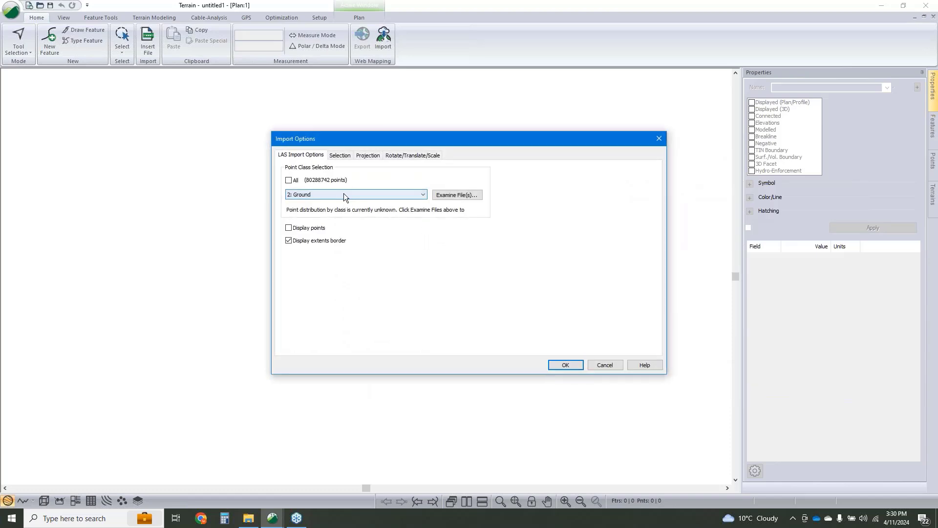
- Check the selection and projection options and import the LAS data's Ground class in NAD83(CSRS) UTM, metric units
{"action": "left_click", "coordinate": [345, 156]}
{"action": "left_click", "coordinate": [368, 156]}
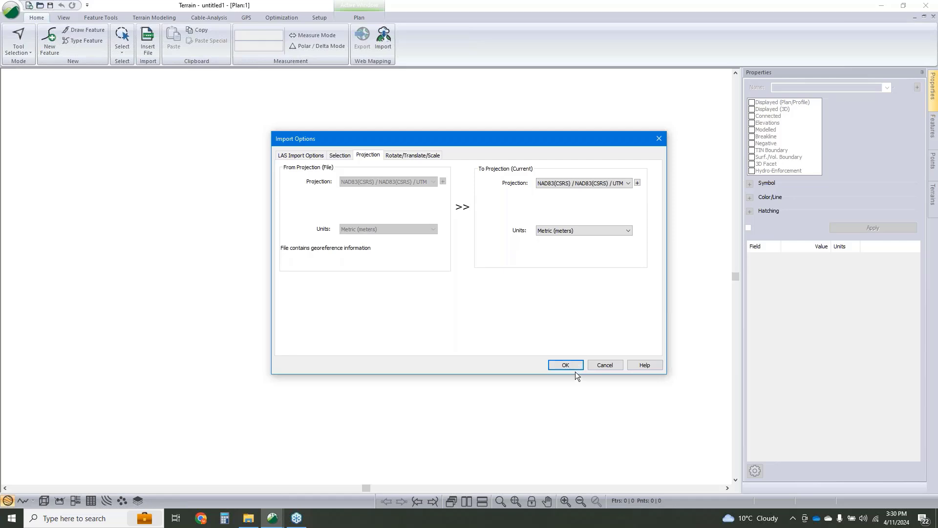
{"action": "left_click", "coordinate": [567, 365]}
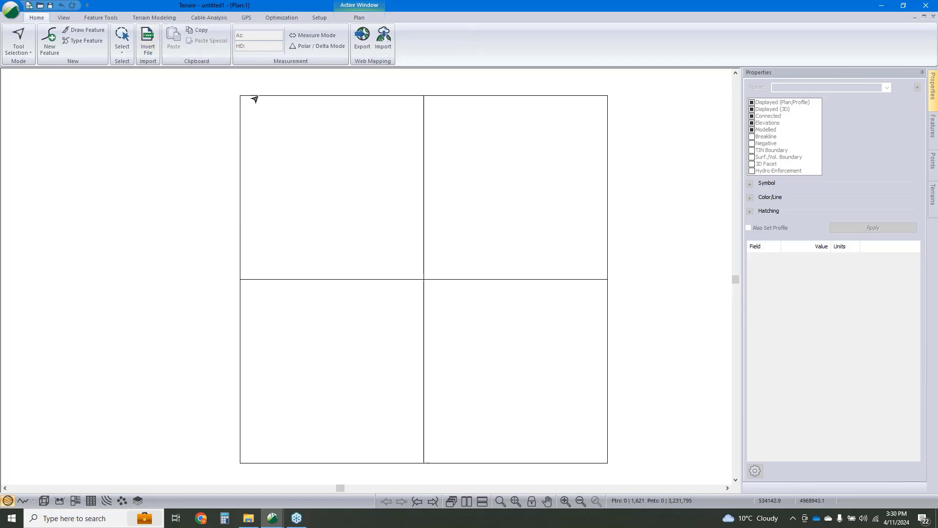
- Generate the terrain's TIN and contours with a maximum triangle side length of 20, keeping 25 major and 5 minor contour intervals
{"action": "left_click", "coordinate": [149, 19]}
{"action": "left_click", "coordinate": [16, 37]}
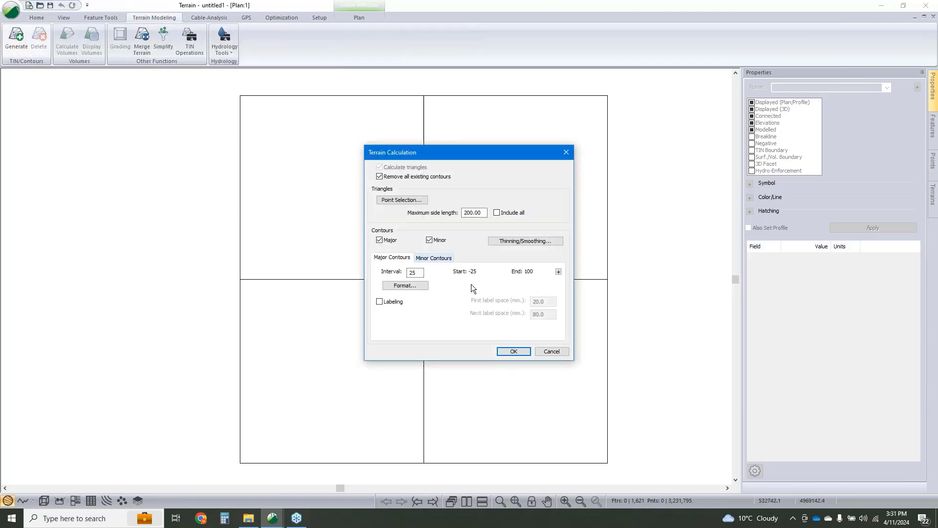
{"action": "left_click", "coordinate": [433, 257]}
{"action": "double_click", "coordinate": [481, 209]}
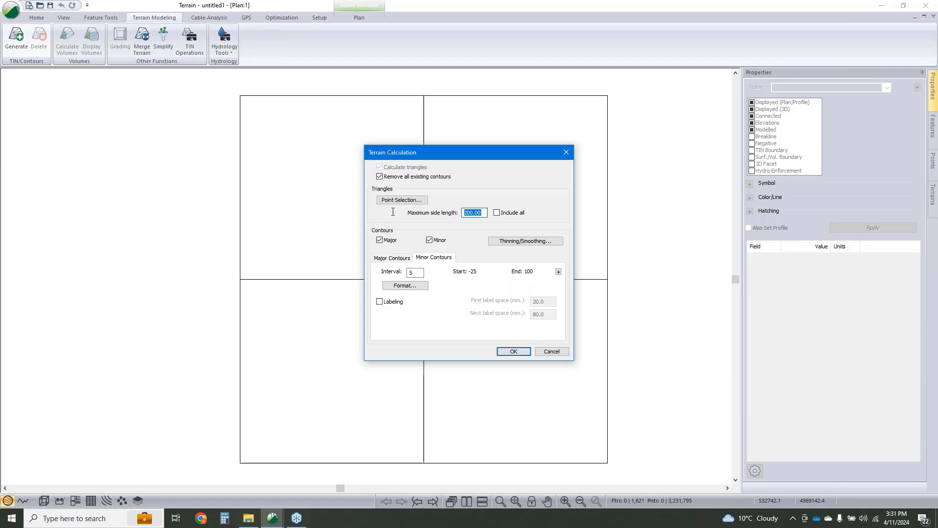
{"action": "type", "text": "20"}
{"action": "left_click", "coordinate": [513, 350]}
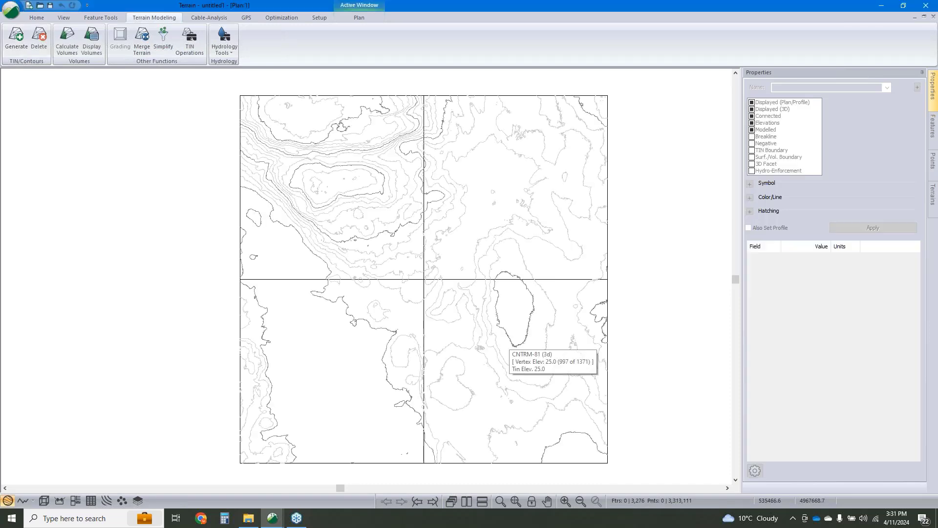
{"action": "middle_click_drag", "start_coordinate": [464, 257], "coordinate": [459, 261]}
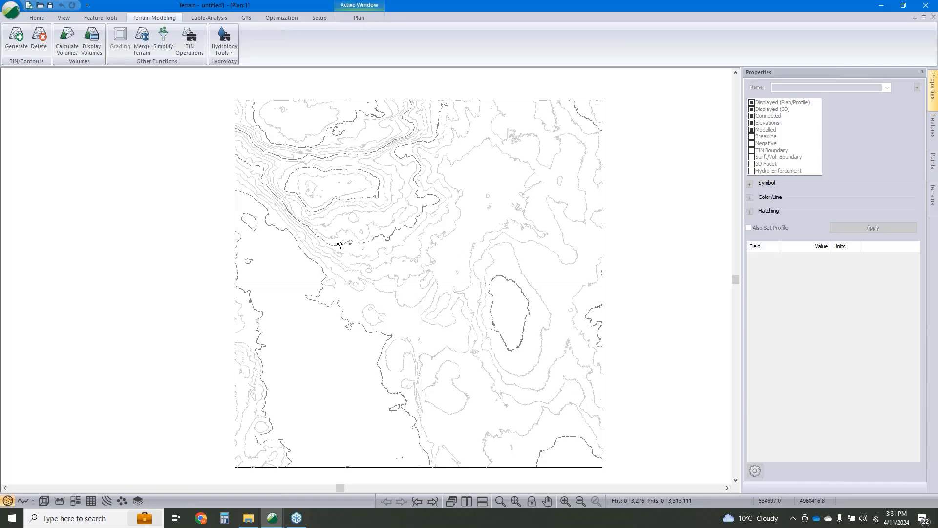
- Insert POI.shp from the Control Points A to B to C Source folder, checking its projection and import options before accepting them
{"action": "left_click", "coordinate": [35, 21]}
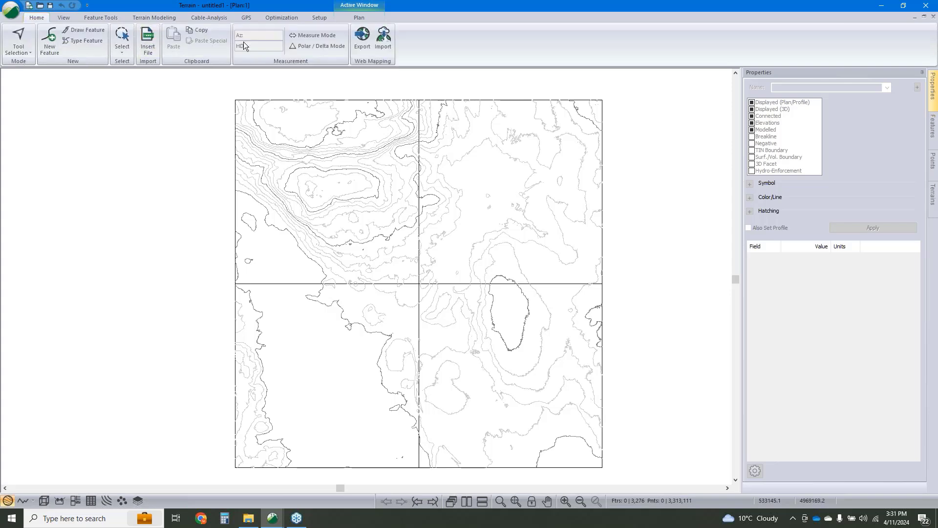
{"action": "left_click", "coordinate": [148, 47]}
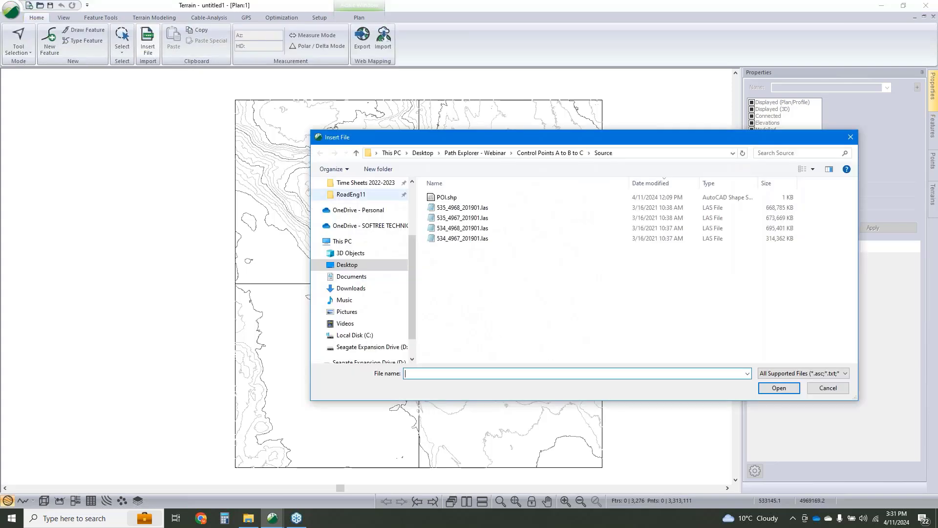
{"action": "left_click", "coordinate": [469, 197]}
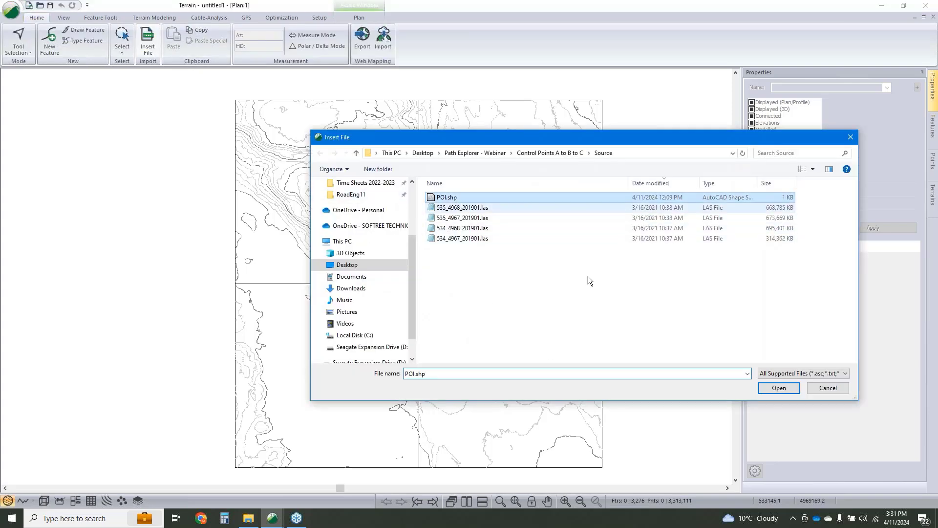
{"action": "left_click", "coordinate": [785, 388]}
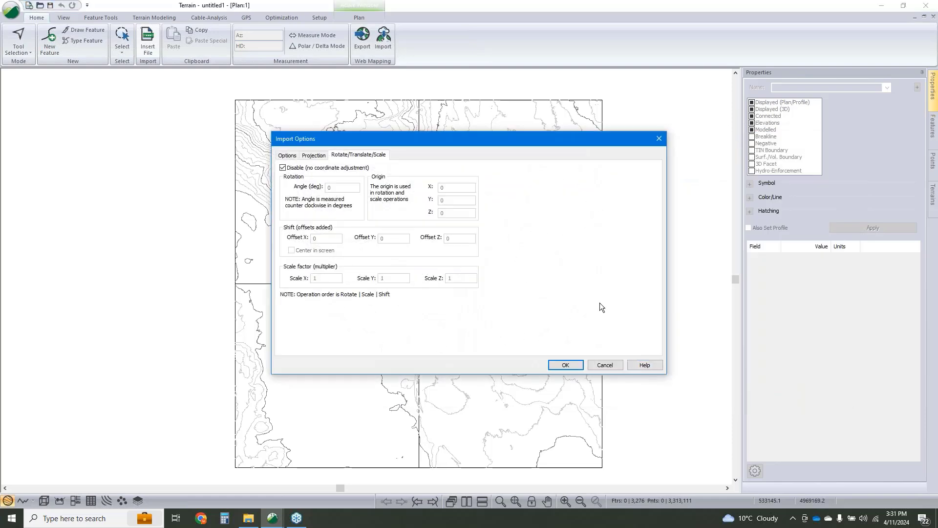
{"action": "left_click", "coordinate": [314, 155]}
{"action": "left_click", "coordinate": [287, 155]}
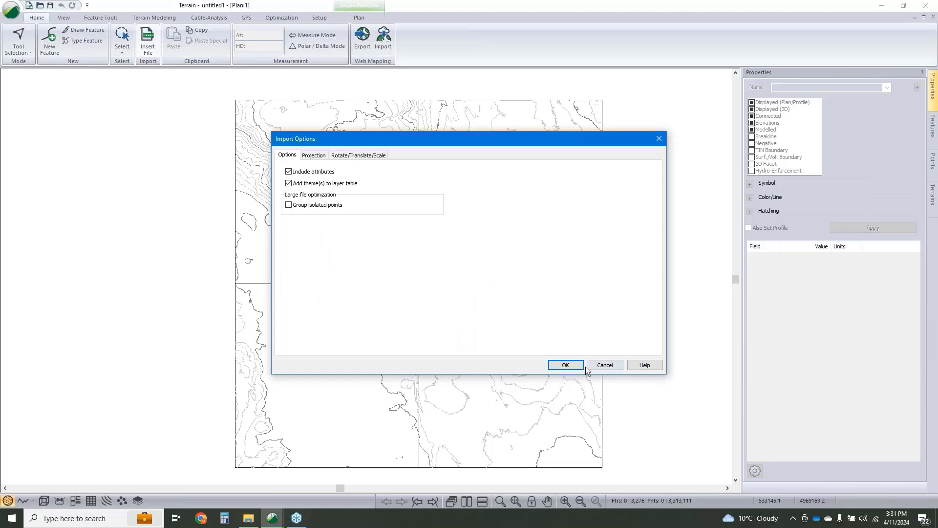
{"action": "left_click", "coordinate": [566, 365]}
{"action": "left_click", "coordinate": [421, 280]}
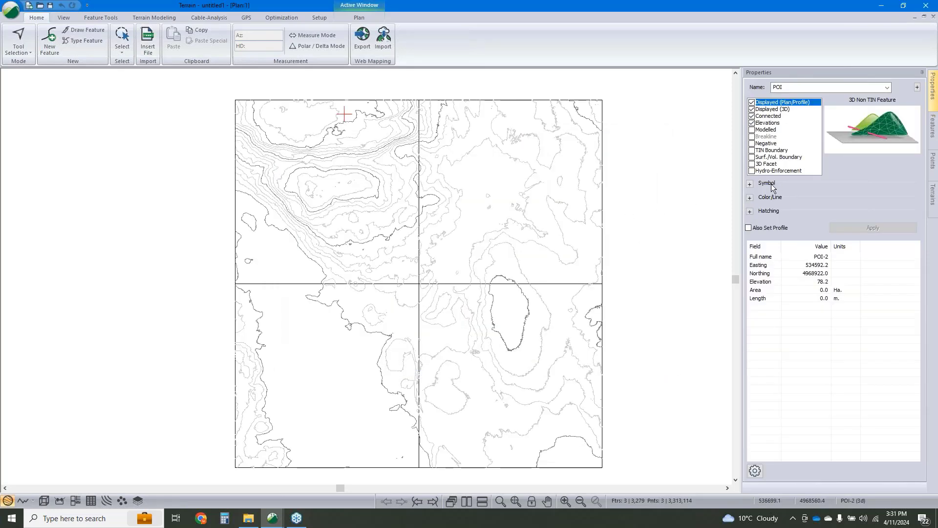
- Give the imported POI points a Circle Filled (Large) symbol and a maroon colour, and apply the formatting
{"action": "left_click", "coordinate": [750, 184]}
{"action": "left_click", "coordinate": [750, 235]}
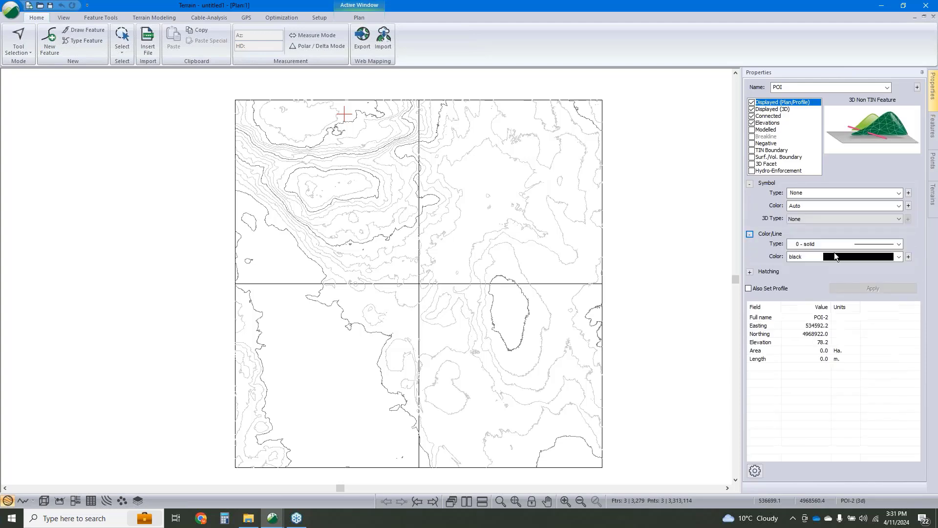
{"action": "left_click", "coordinate": [878, 192]}
{"action": "left_click", "coordinate": [870, 320]}
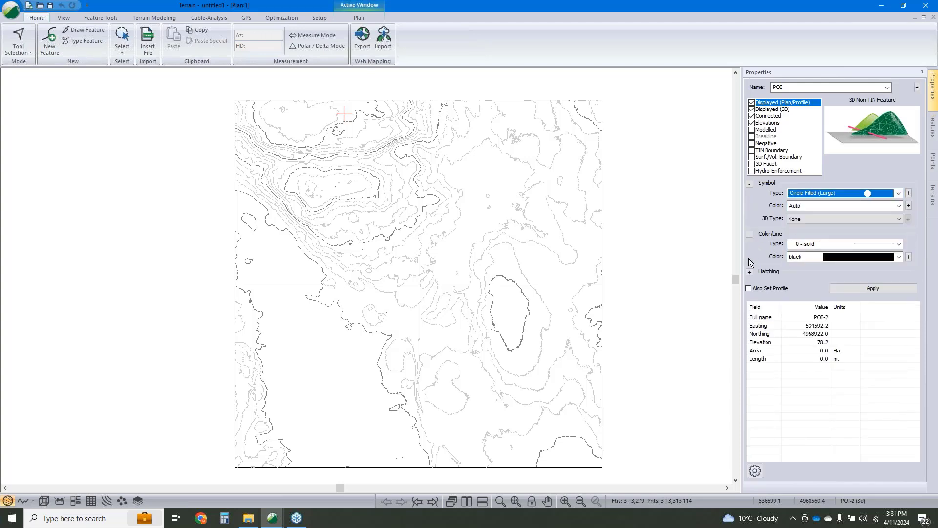
{"action": "left_click", "coordinate": [750, 272]}
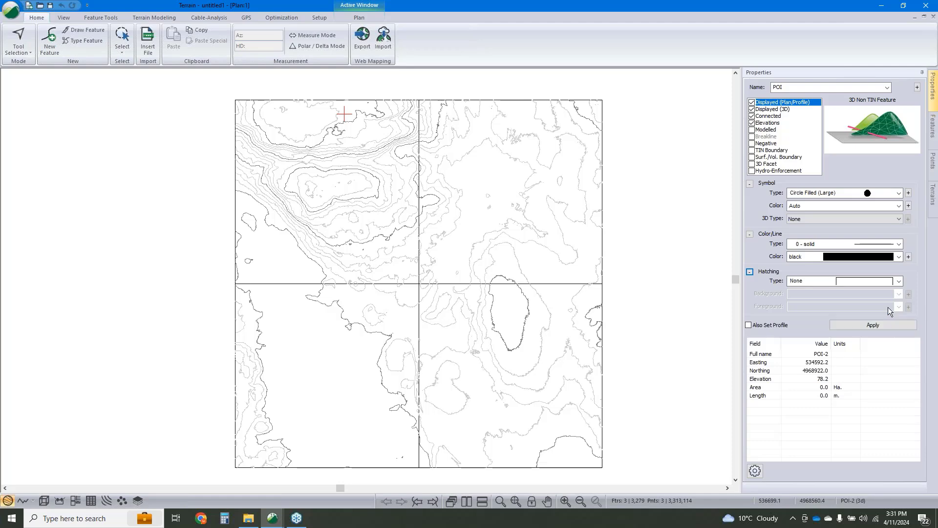
{"action": "left_click", "coordinate": [848, 257]}
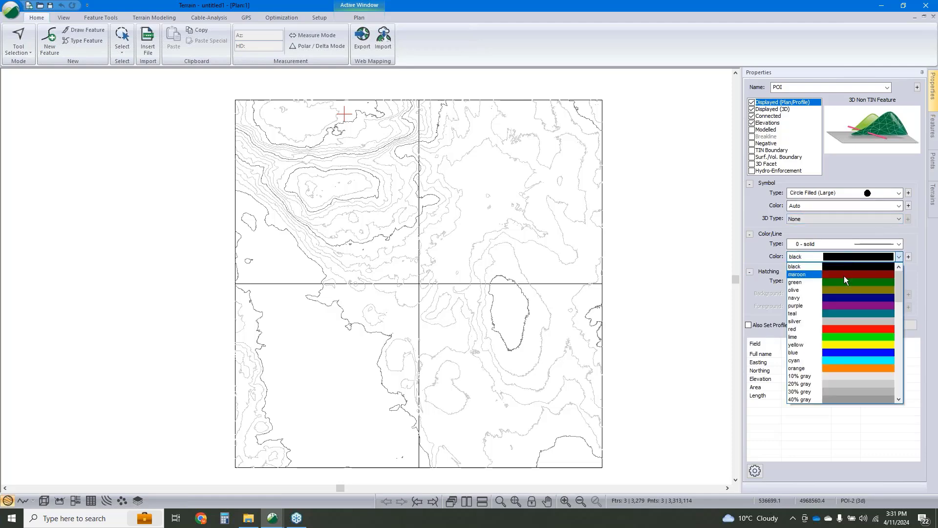
{"action": "left_click", "coordinate": [845, 275]}
{"action": "left_click", "coordinate": [884, 323]}
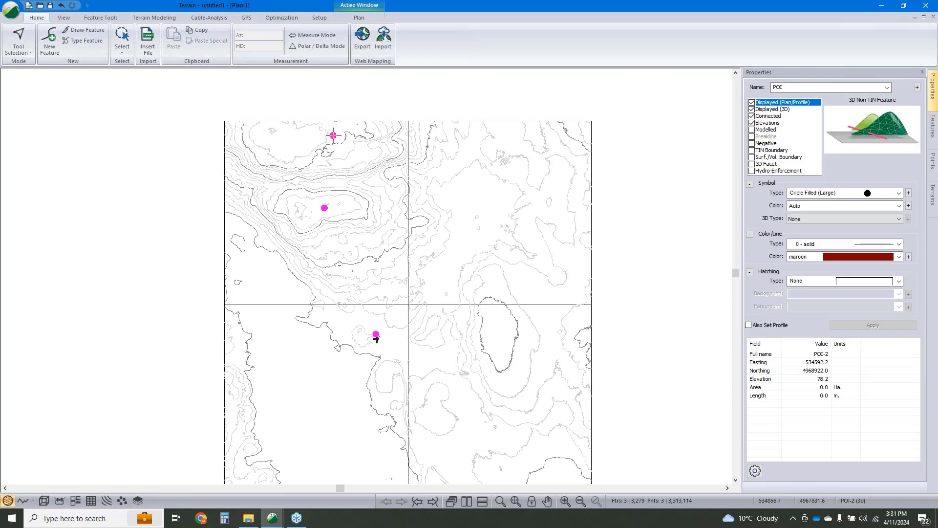
- Select only the two northern POI points and set their 3D symbol type to Wind turbine
{"action": "left_click", "coordinate": [325, 208]}
{"action": "left_click", "coordinate": [332, 136]}
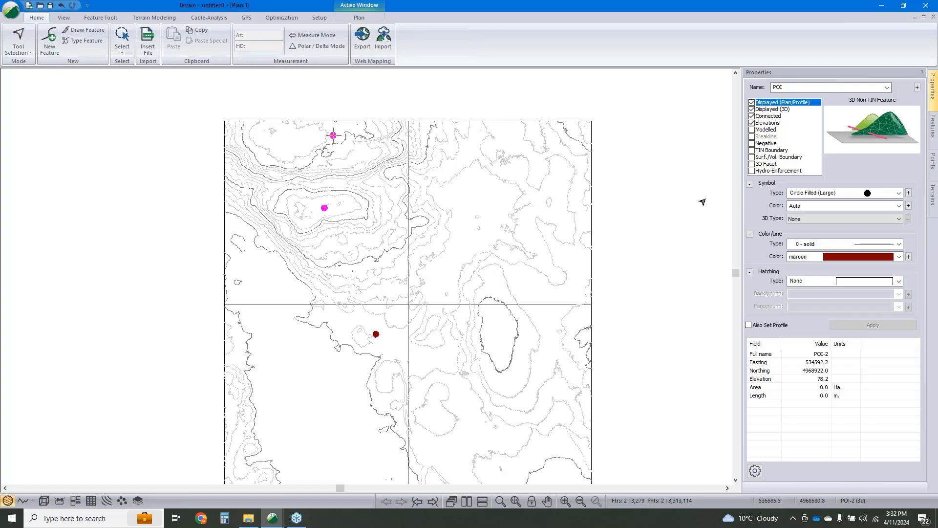
{"action": "left_click", "coordinate": [819, 217]}
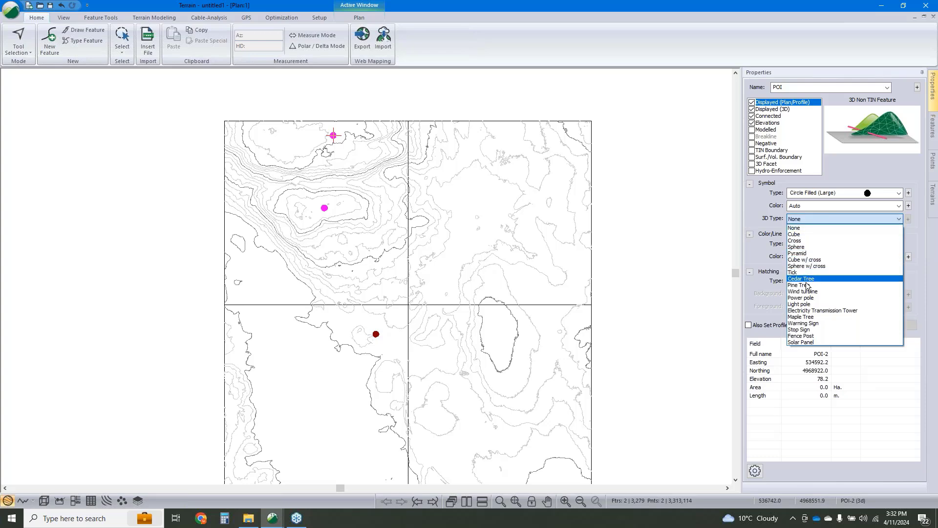
{"action": "left_click", "coordinate": [803, 291]}
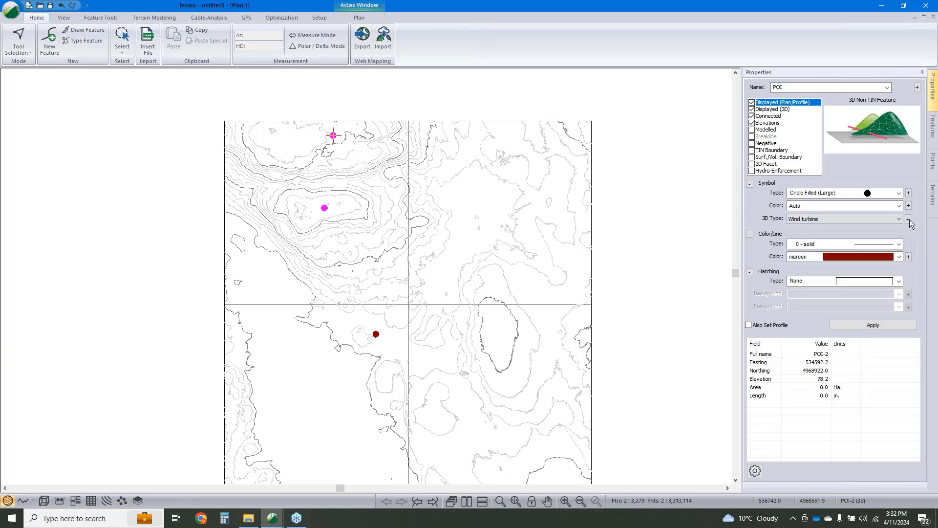
- Apply the Wind turbine 3D symbol type to the selected POI features and display the terrain in the 3D view
{"action": "left_click", "coordinate": [873, 325]}
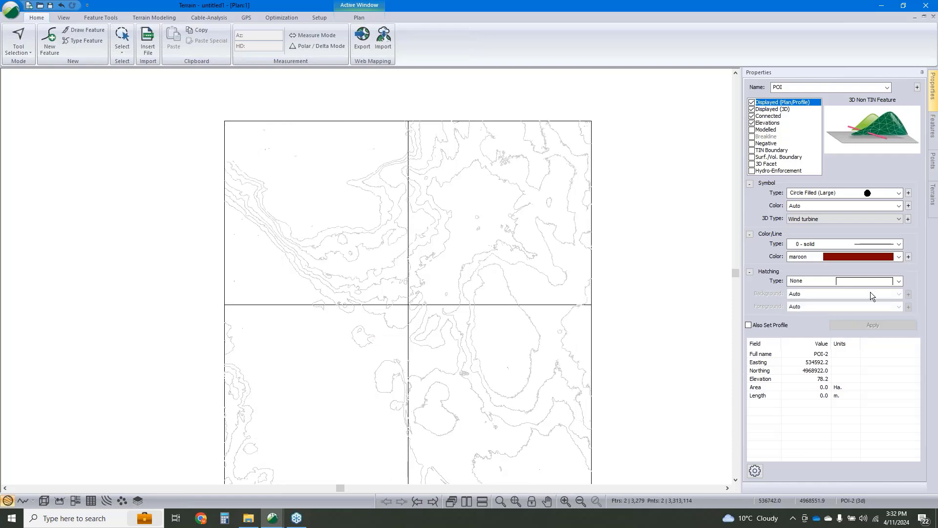
{"action": "middle_click_drag", "start_coordinate": [597, 413], "coordinate": [573, 401]}
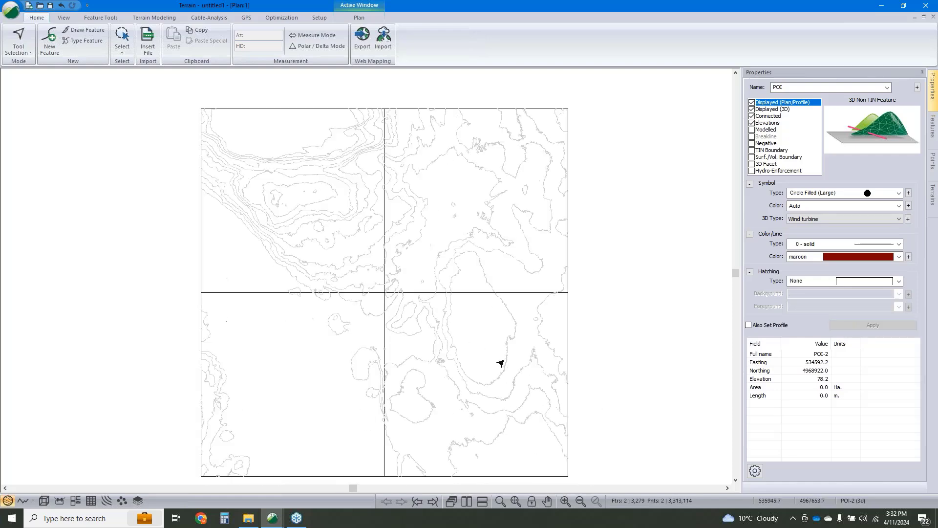
{"action": "left_click", "coordinate": [44, 500]}
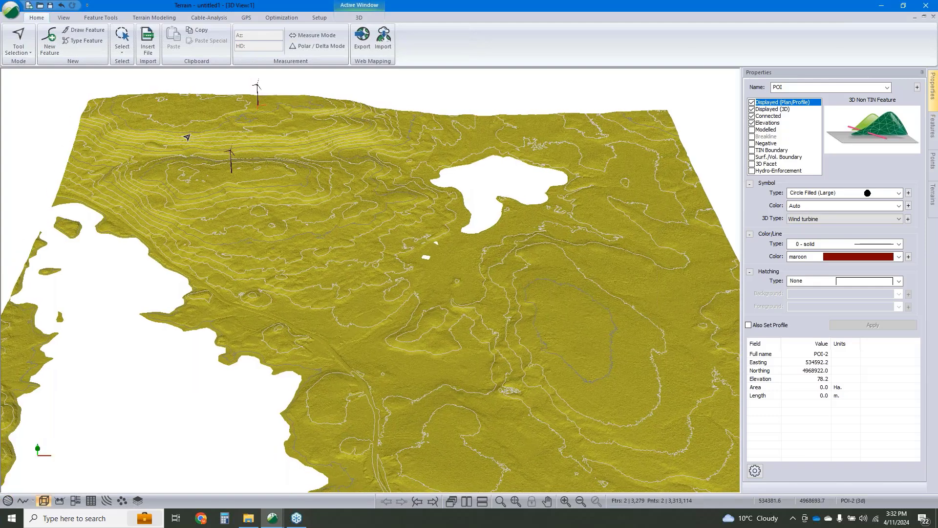
- Generate stream and pond features from the current TIN, inspect them in 3D, and return to the plan view
{"action": "left_click", "coordinate": [151, 18]}
{"action": "left_click", "coordinate": [225, 44]}
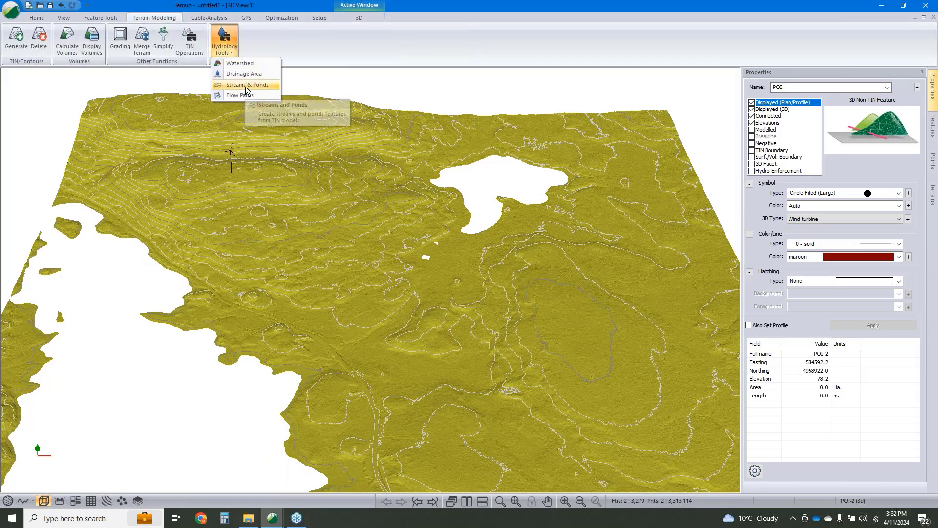
{"action": "left_click", "coordinate": [245, 84]}
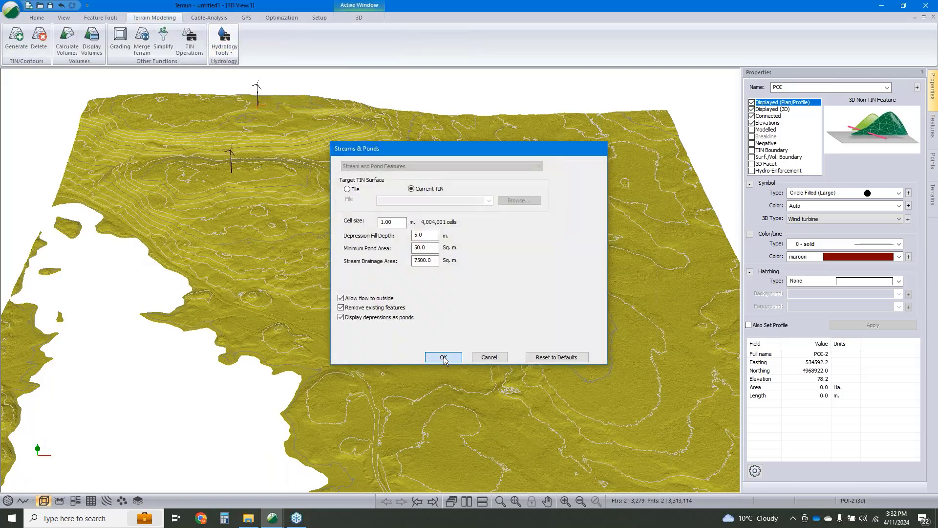
{"action": "left_click", "coordinate": [445, 357]}
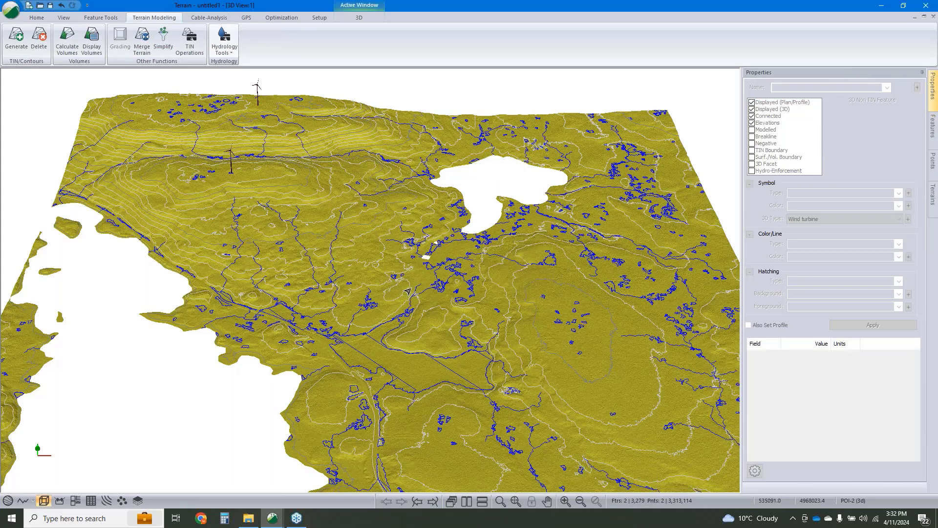
{"action": "middle_click_drag", "start_coordinate": [360, 318], "coordinate": [357, 329]}
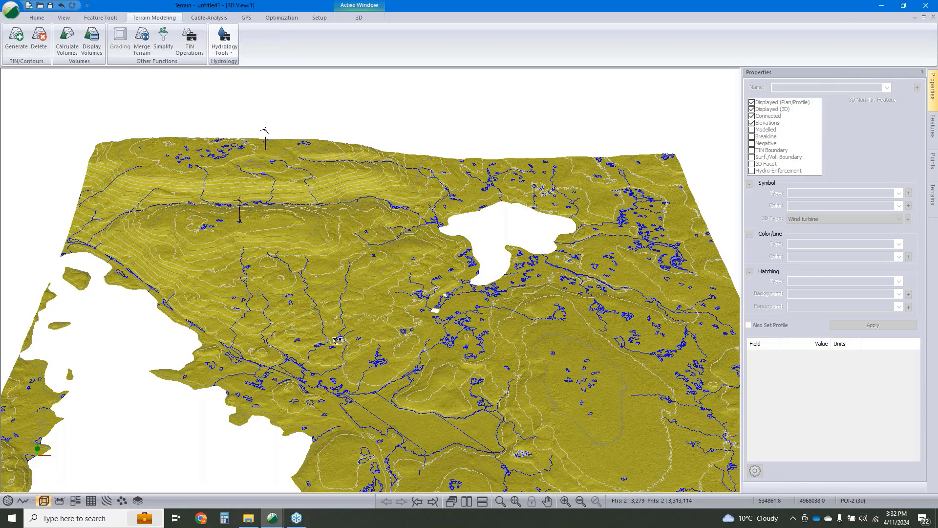
{"action": "left_click_drag", "start_coordinate": [328, 337], "coordinate": [286, 344]}
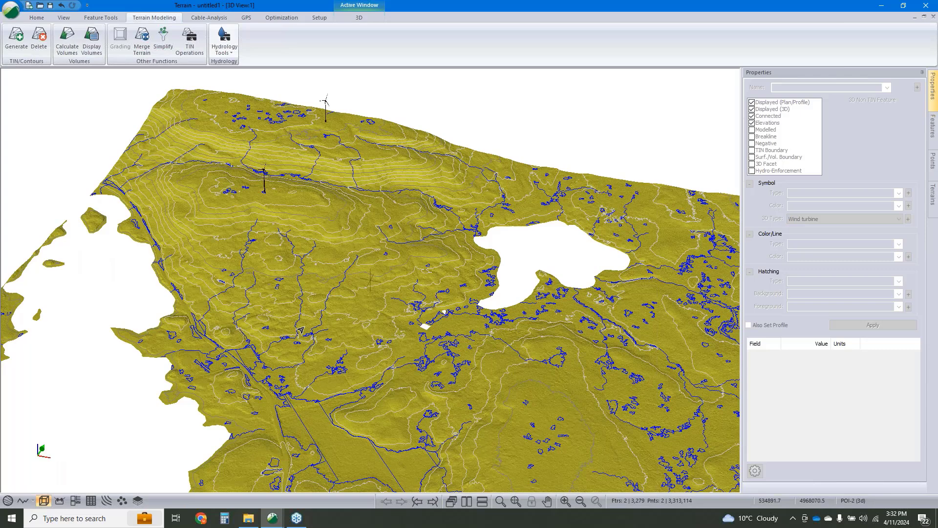
{"action": "left_click", "coordinate": [7, 502]}
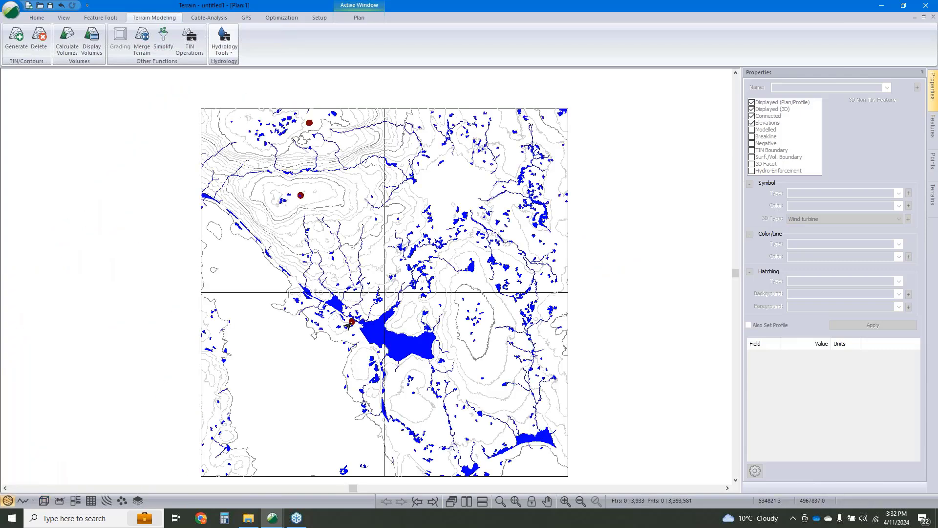
{"action": "left_click", "coordinate": [352, 322]}
{"action": "left_click", "coordinate": [382, 341]}
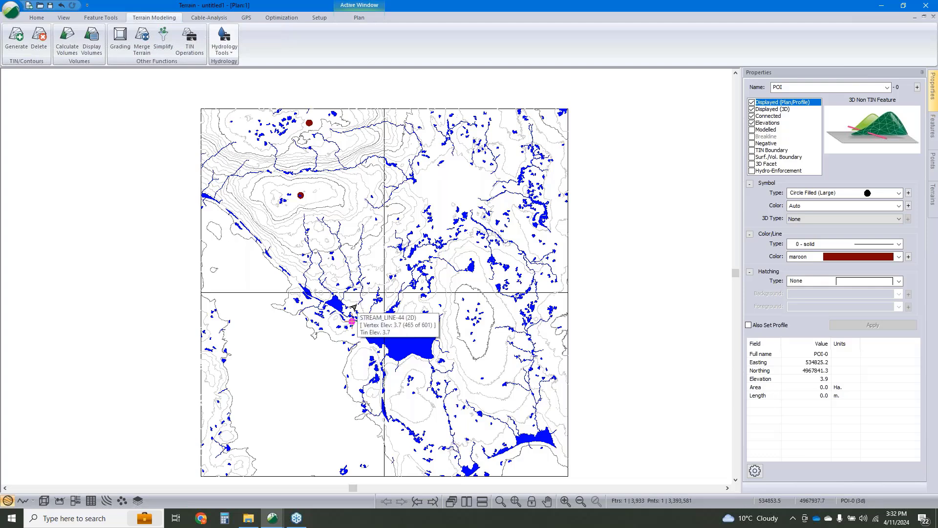
{"action": "key", "text": "Insert"}
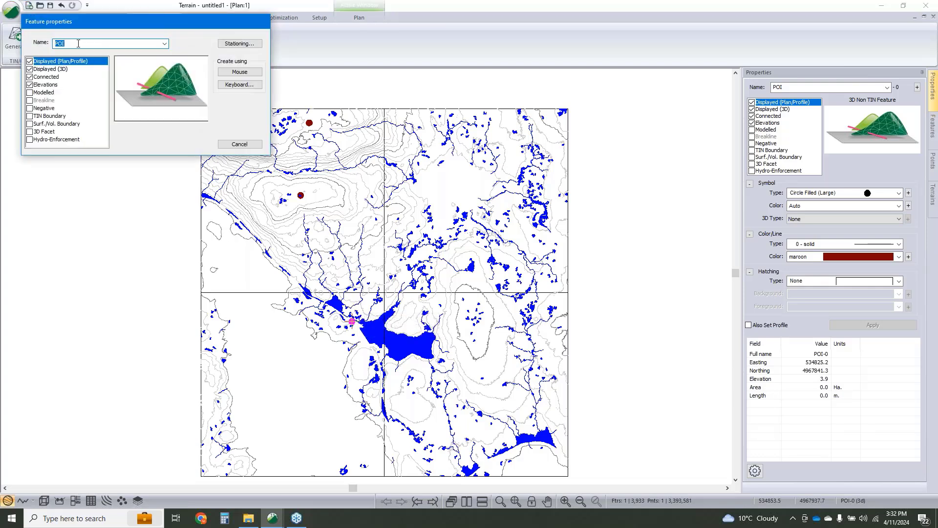
{"action": "left_click", "coordinate": [239, 145]}
{"action": "left_click", "coordinate": [298, 197]}
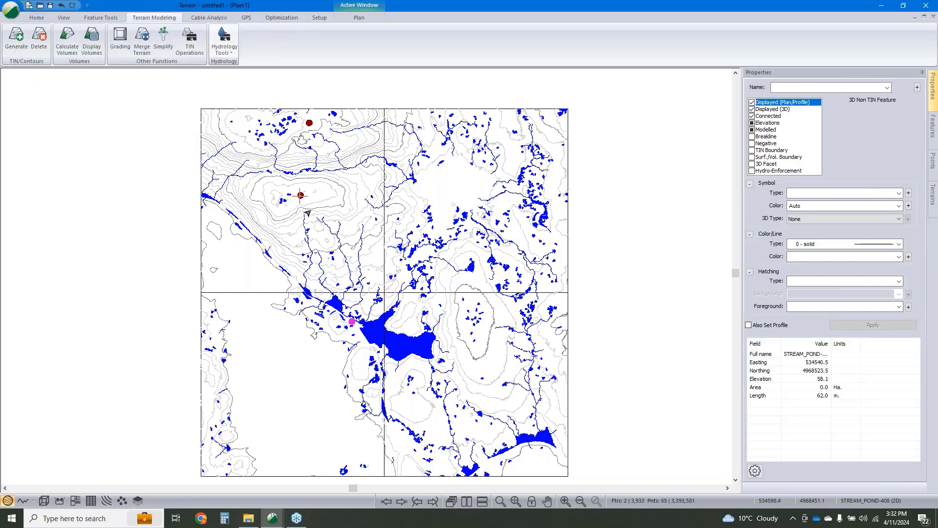
{"action": "left_click", "coordinate": [297, 372]}
- Start a new connected feature named feature with Elevations turned off, placing its first point on the southern POI beside the ponds
{"action": "key", "text": "Insert"}
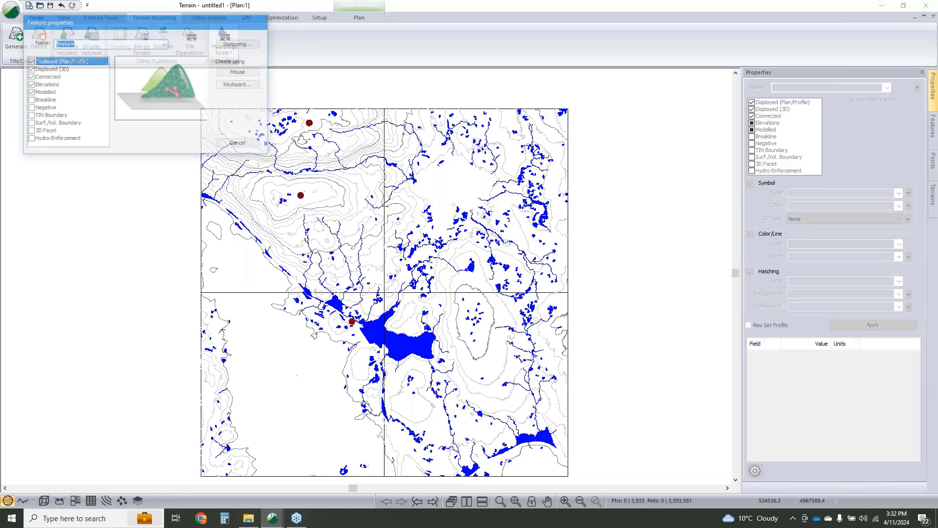
{"action": "left_click", "coordinate": [29, 86]}
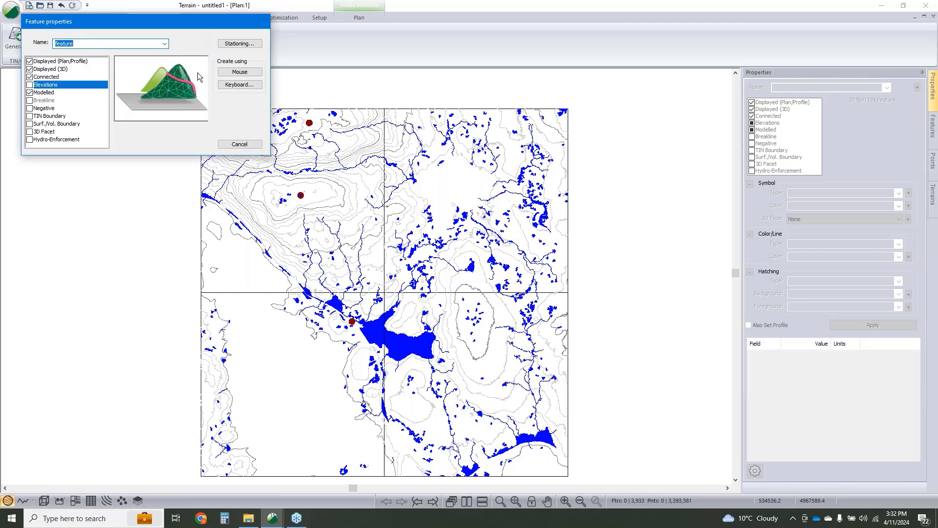
{"action": "left_click", "coordinate": [225, 73]}
{"action": "scroll", "coordinate": [353, 318], "scroll_direction": "up", "scroll_amount": 6}
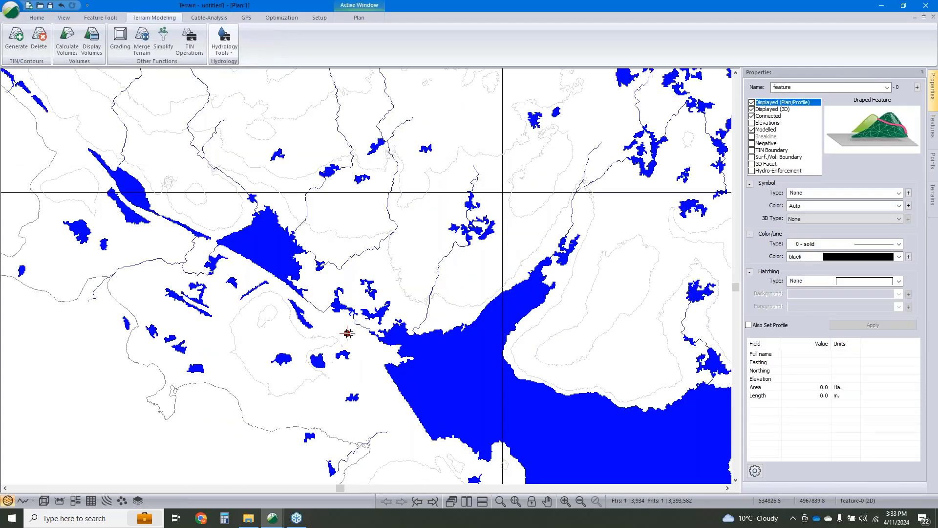
{"action": "double_click", "coordinate": [349, 331]}
- Extend the draped feature to the POI on the central hilltop and finish drawing it
{"action": "scroll", "coordinate": [349, 317], "scroll_direction": "down", "scroll_amount": 5}
{"action": "middle_click_drag", "start_coordinate": [320, 235], "coordinate": [344, 370]}
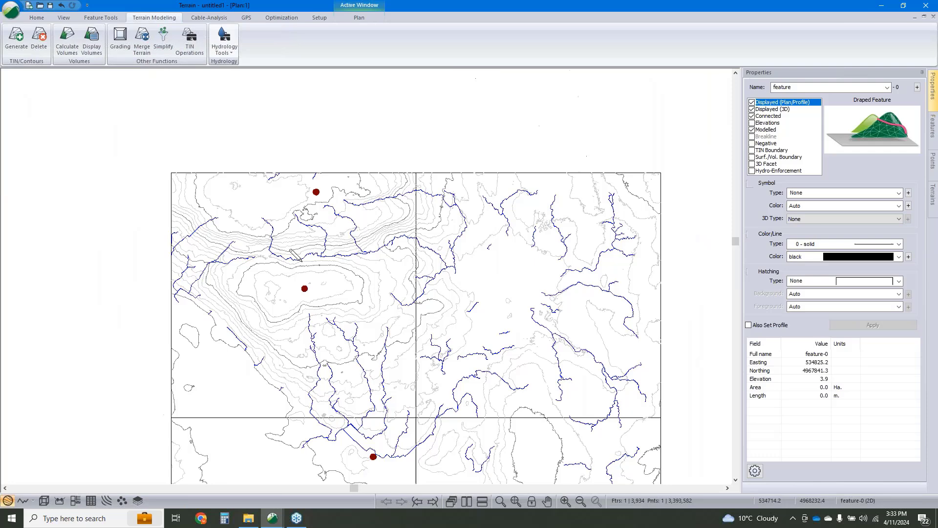
{"action": "left_click", "coordinate": [305, 288]}
{"action": "scroll", "coordinate": [307, 287], "scroll_direction": "up", "scroll_amount": 1}
{"action": "scroll", "coordinate": [306, 287], "scroll_direction": "up", "scroll_amount": 6}
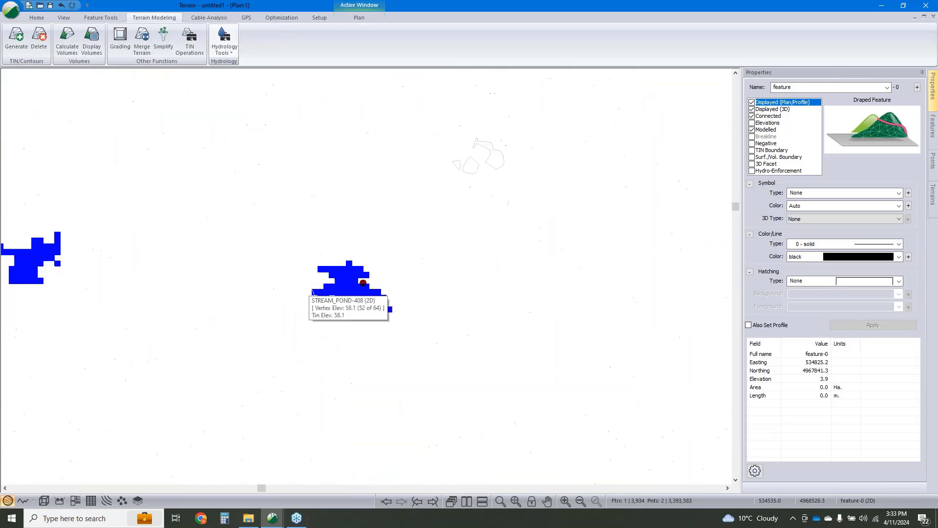
{"action": "left_click", "coordinate": [360, 304]}
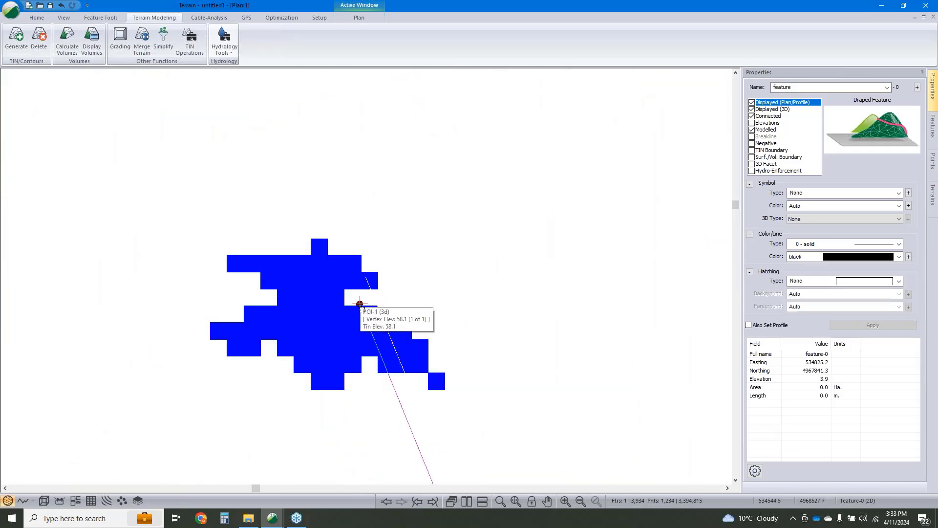
{"action": "scroll", "coordinate": [383, 317], "scroll_direction": "down", "scroll_amount": 6}
{"action": "scroll", "coordinate": [383, 318], "scroll_direction": "down", "scroll_amount": 4}
{"action": "middle_click_drag", "start_coordinate": [383, 318], "coordinate": [305, 157]}
{"action": "right_click", "coordinate": [370, 241]}
{"action": "left_click", "coordinate": [396, 250]}
{"action": "scroll", "coordinate": [382, 257], "scroll_direction": "down", "scroll_amount": 1}
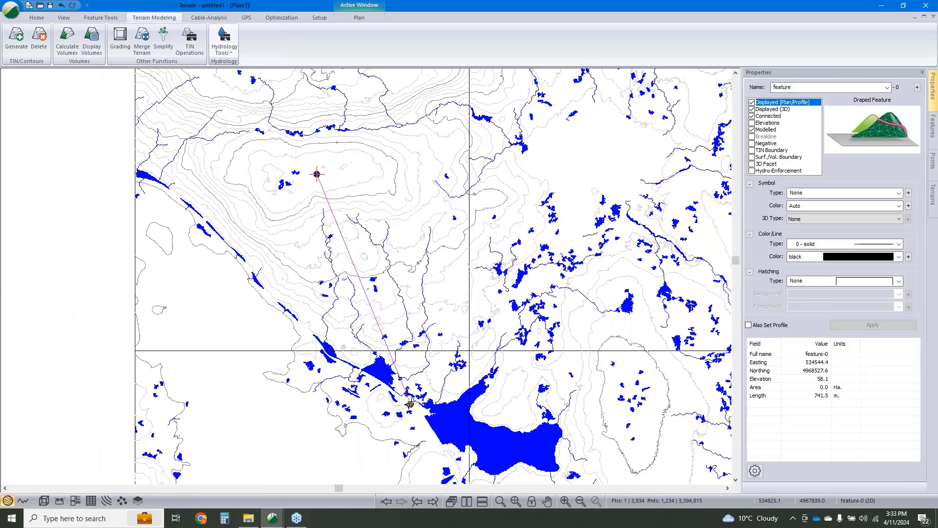
{"action": "middle_click_drag", "start_coordinate": [329, 228], "coordinate": [323, 330]}
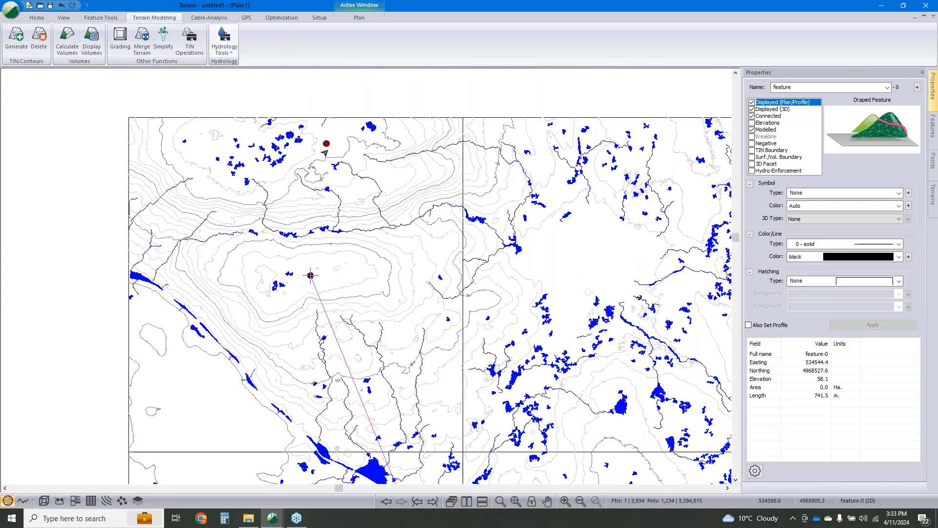
{"action": "middle_click_drag", "start_coordinate": [399, 285], "coordinate": [378, 242]}
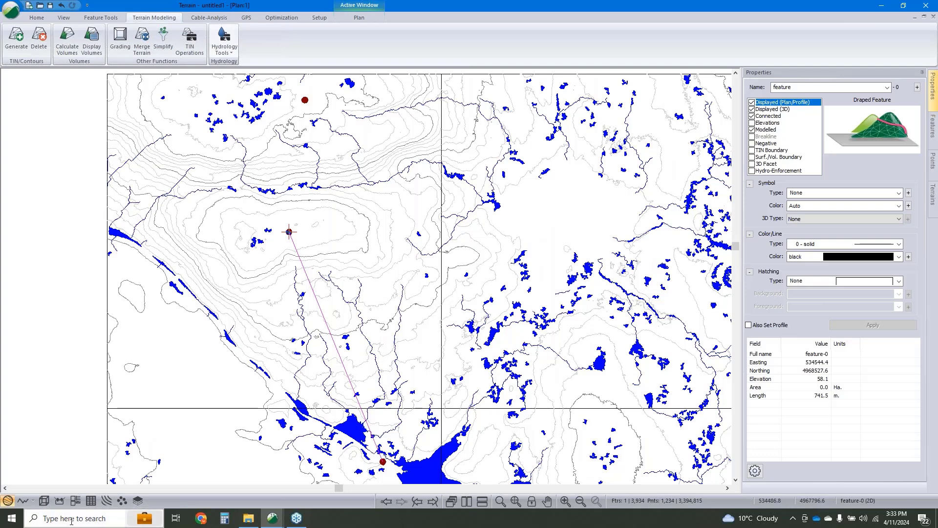
- Open Path Explorer for feature-0 and adjust the allowable approach directions at the source point
{"action": "left_click", "coordinate": [275, 18]}
{"action": "left_click", "coordinate": [33, 47]}
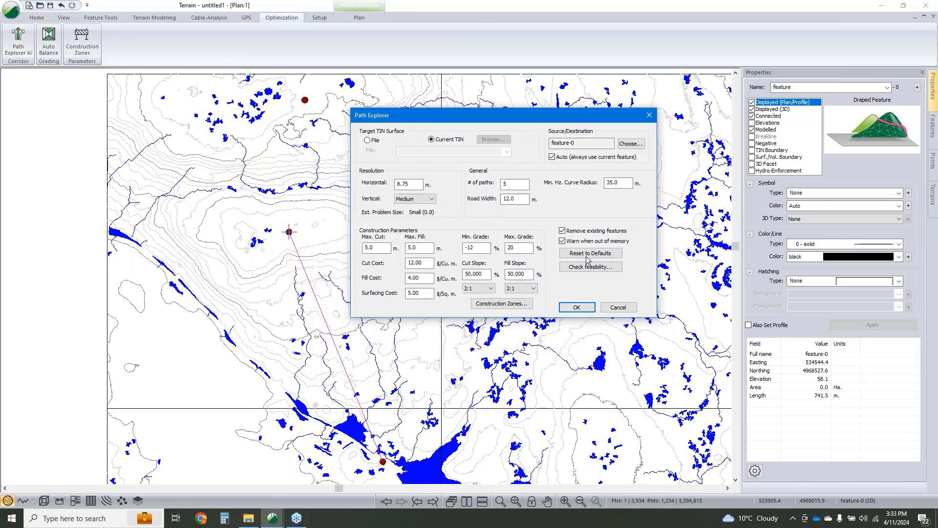
{"action": "left_click", "coordinate": [631, 142]}
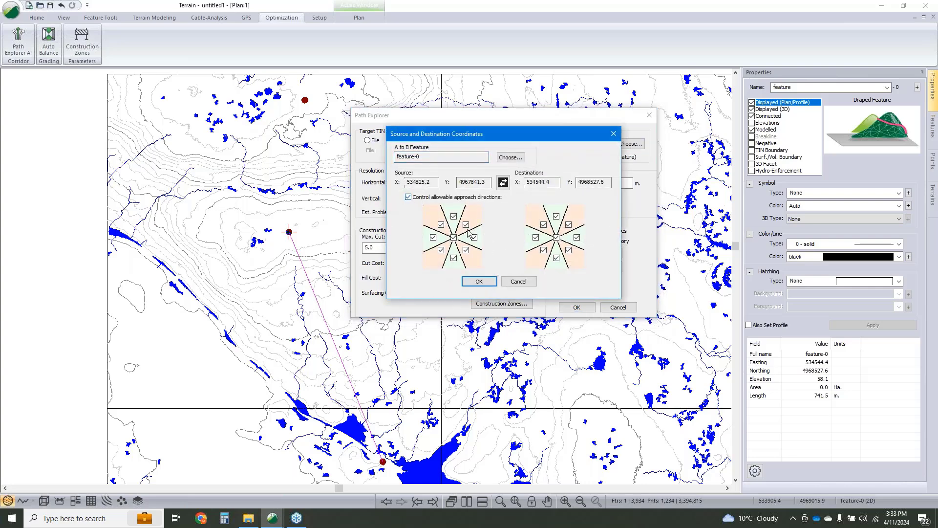
{"action": "left_click", "coordinate": [453, 237]}
{"action": "left_click", "coordinate": [465, 226]}
{"action": "left_click", "coordinate": [478, 282]}
- Set the minimum horizontal curve radius to 50 m, number of paths to 3, horizontal resolution to 12.5 m and maximum grade to 12%
{"action": "double_click", "coordinate": [617, 182]}
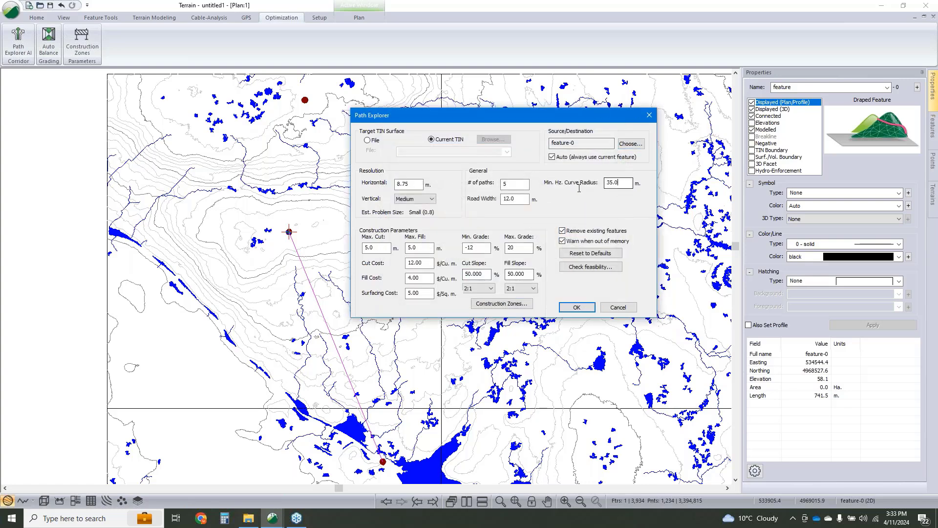
{"action": "type", "text": "5"}
{"action": "key", "text": "shift+Home"}
{"action": "double_click", "coordinate": [512, 184]}
{"action": "double_click", "coordinate": [416, 184]}
{"action": "type", "text": "1"}
{"action": "double_click", "coordinate": [518, 248]}
{"action": "type", "text": "12"}
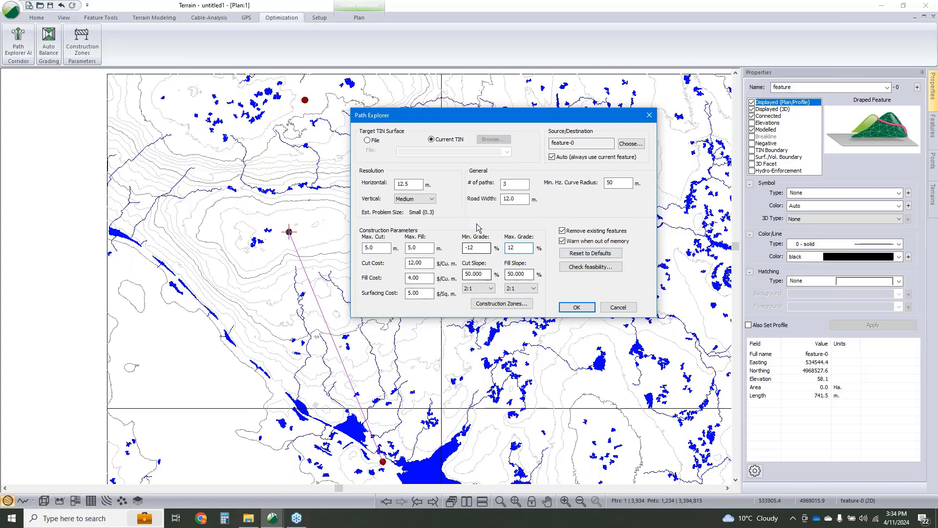
- Add a new construction zone set of type Polylines to the path's construction zones
{"action": "left_click", "coordinate": [512, 304]}
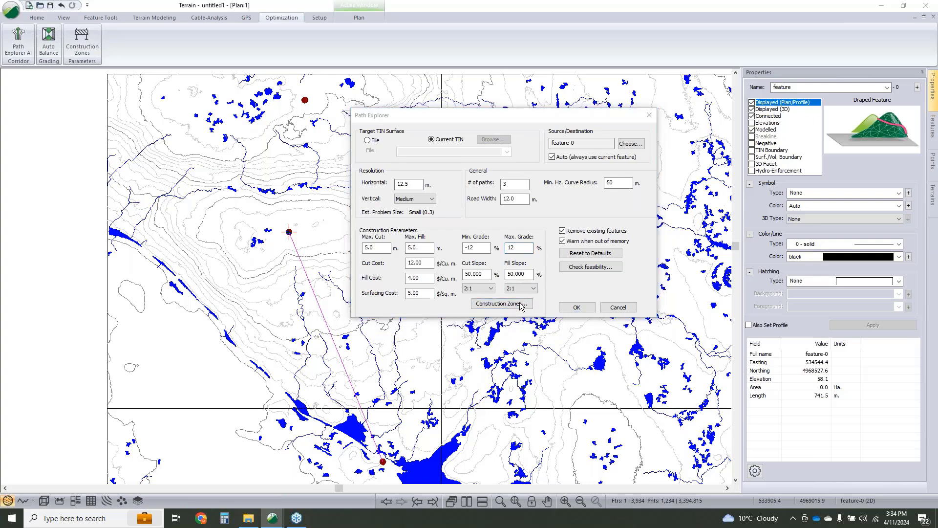
{"action": "left_click", "coordinate": [382, 204]}
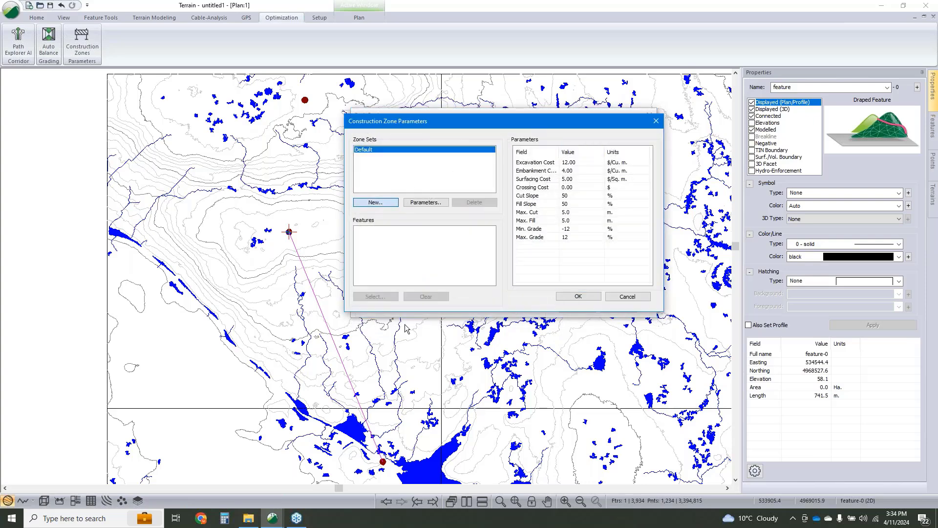
{"action": "key", "text": "Return"}
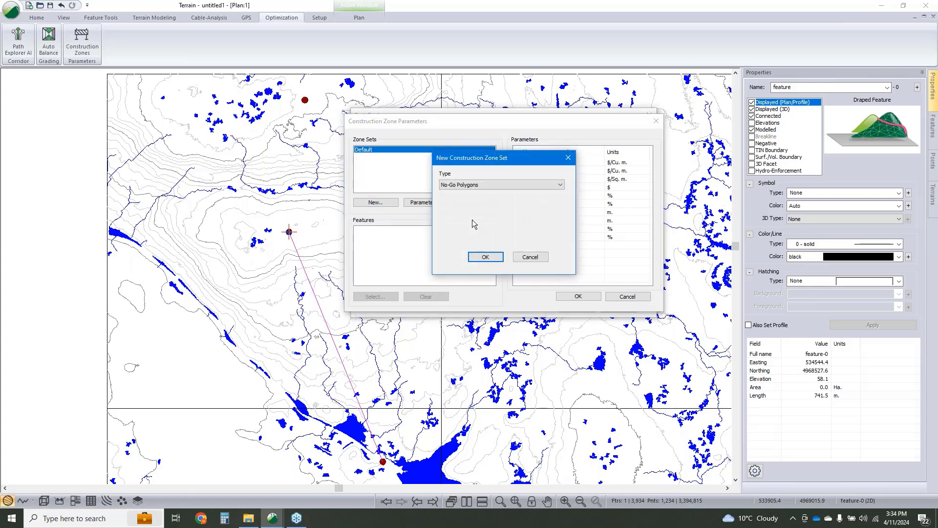
{"action": "left_click", "coordinate": [481, 185]}
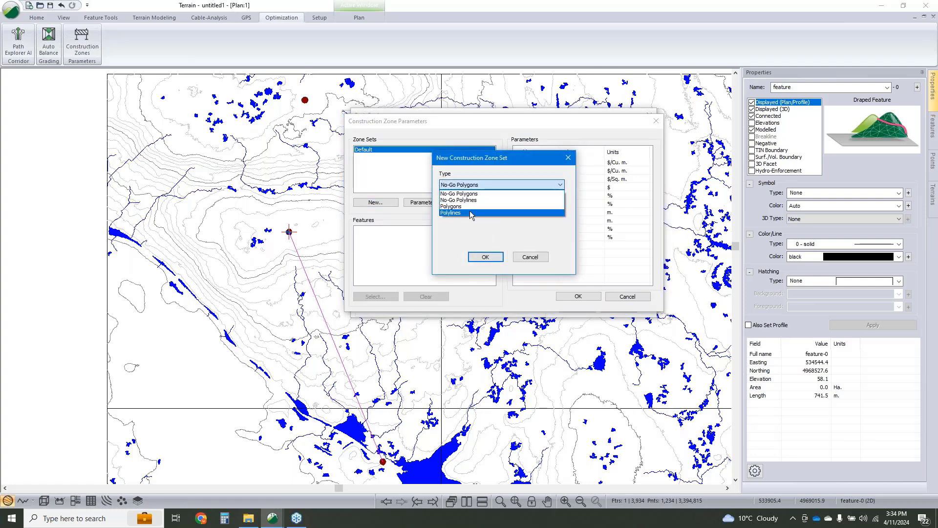
{"action": "left_click", "coordinate": [470, 211]}
{"action": "left_click", "coordinate": [486, 257]}
- Assign all STREAM_LINE and STREAM_POND features to the zone set and set its crossing cost to 3000 $
{"action": "left_click", "coordinate": [422, 177]}
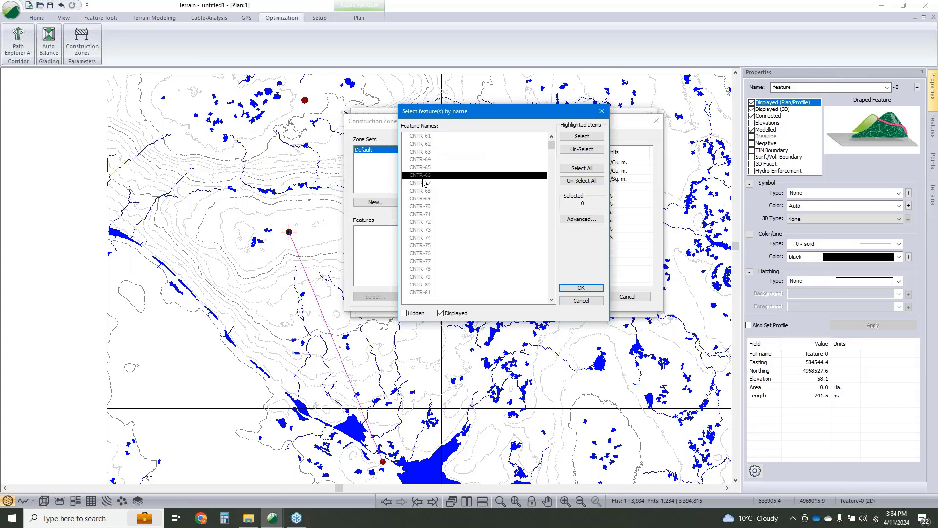
{"action": "key", "text": "s"}
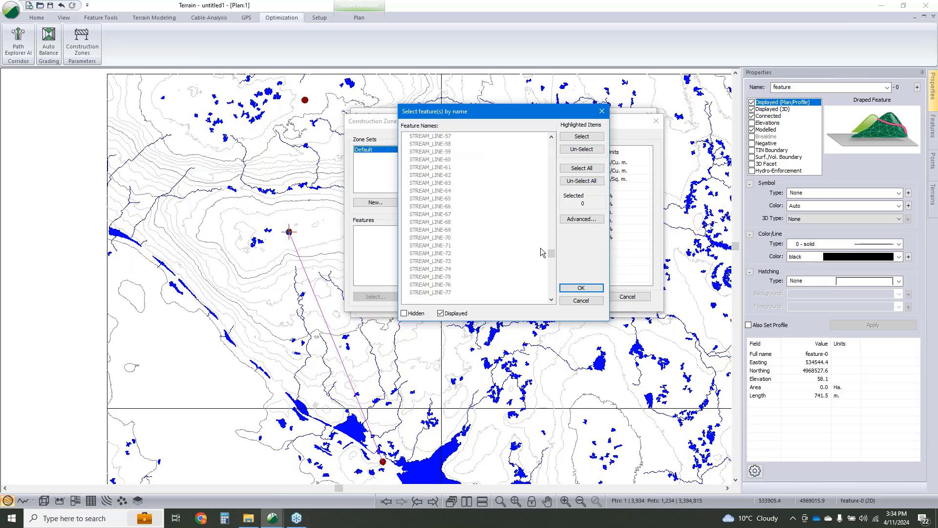
{"action": "left_click_drag", "start_coordinate": [551, 251], "coordinate": [552, 304]}
{"action": "left_click", "coordinate": [477, 292], "text": "shift"}
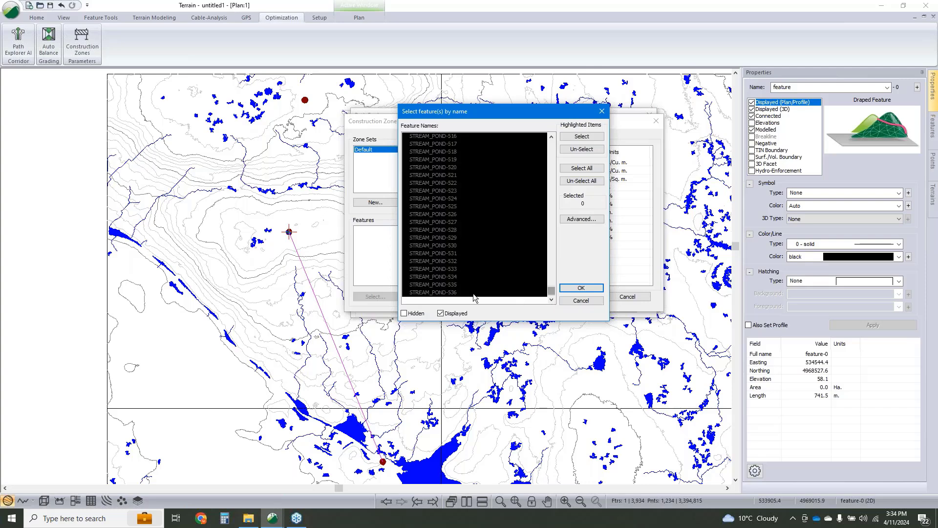
{"action": "left_click", "coordinate": [588, 138]}
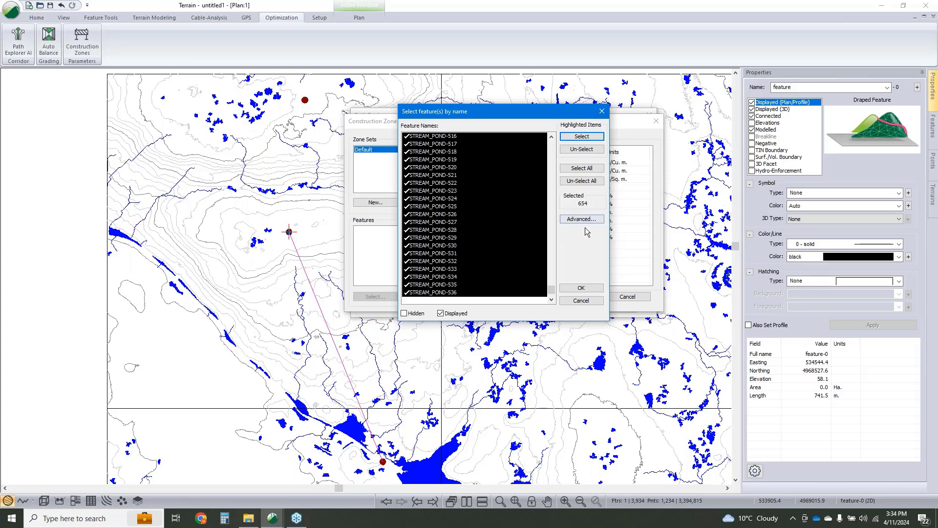
{"action": "left_click", "coordinate": [582, 289]}
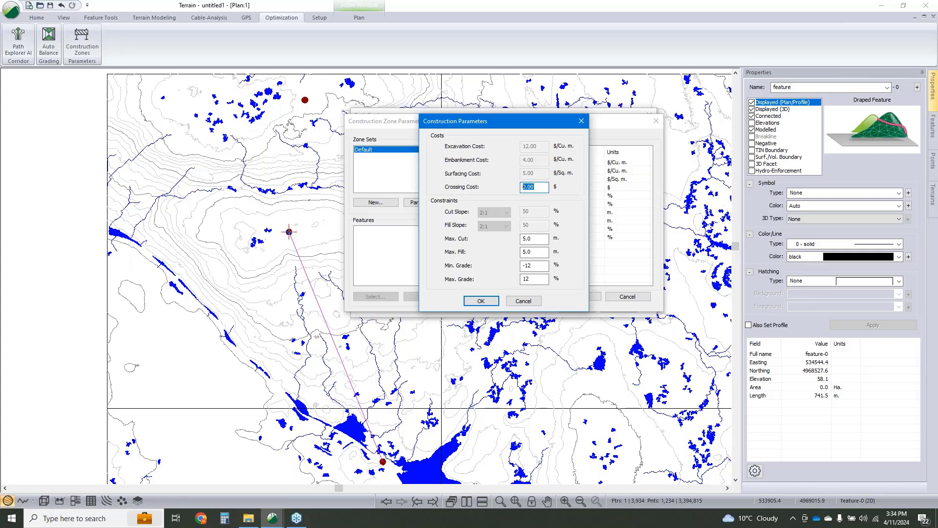
{"action": "type", "text": "3000"}
{"action": "left_click", "coordinate": [481, 301]}
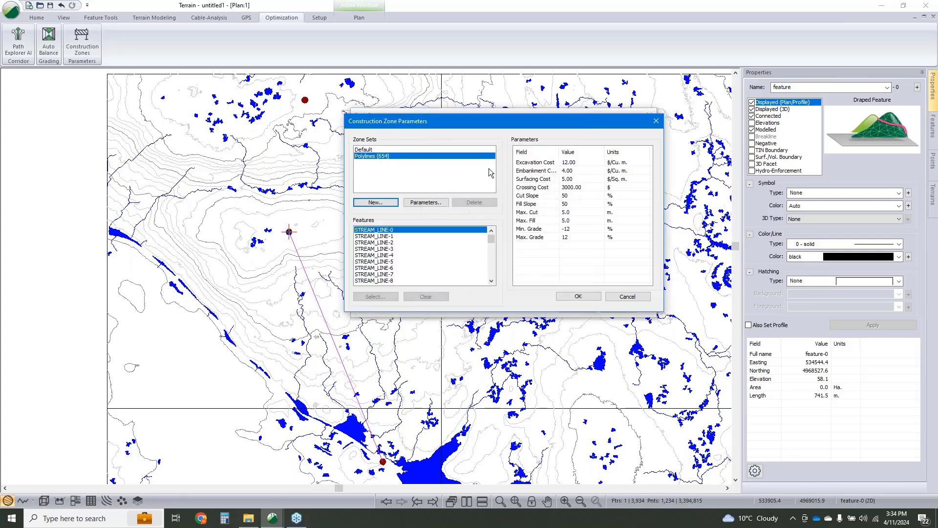
- Accept the construction zones, run the Path Explorer search, and stop it once three paths are found to keep those solutions
{"action": "left_click", "coordinate": [577, 297]}
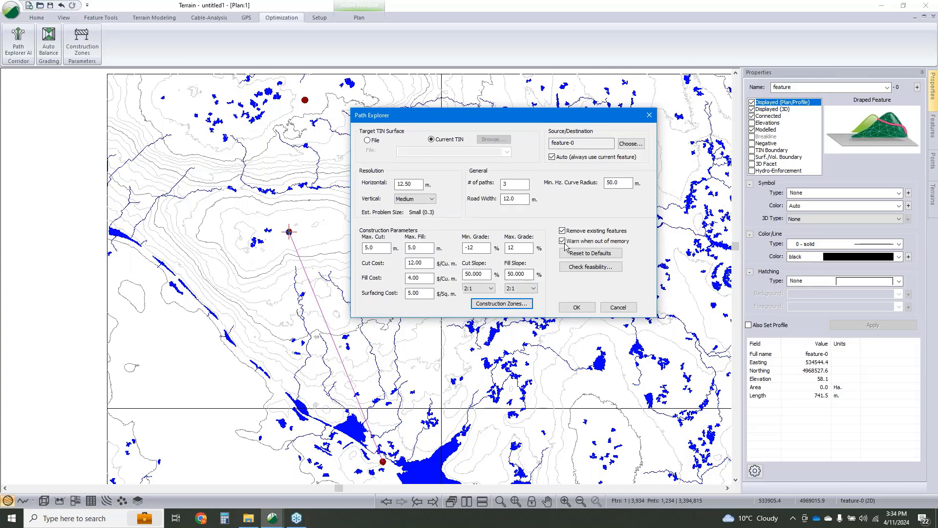
{"action": "left_click", "coordinate": [569, 312]}
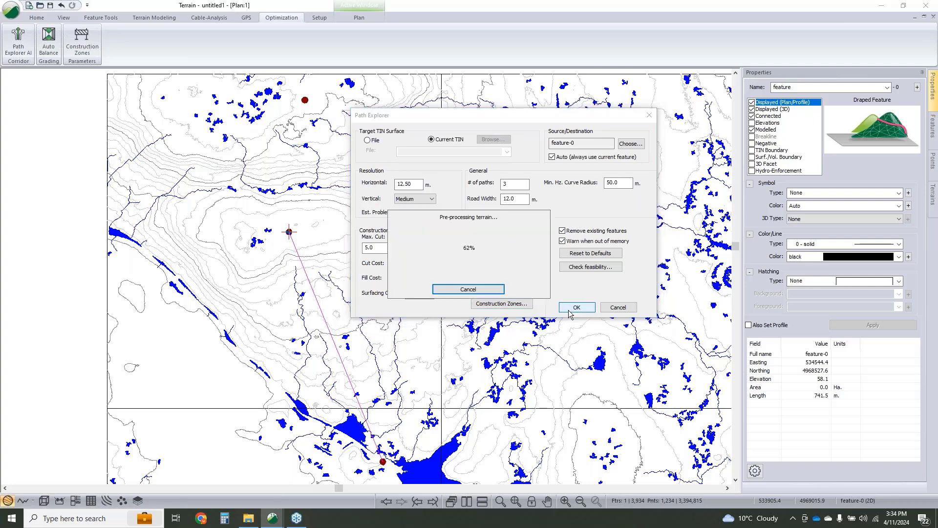
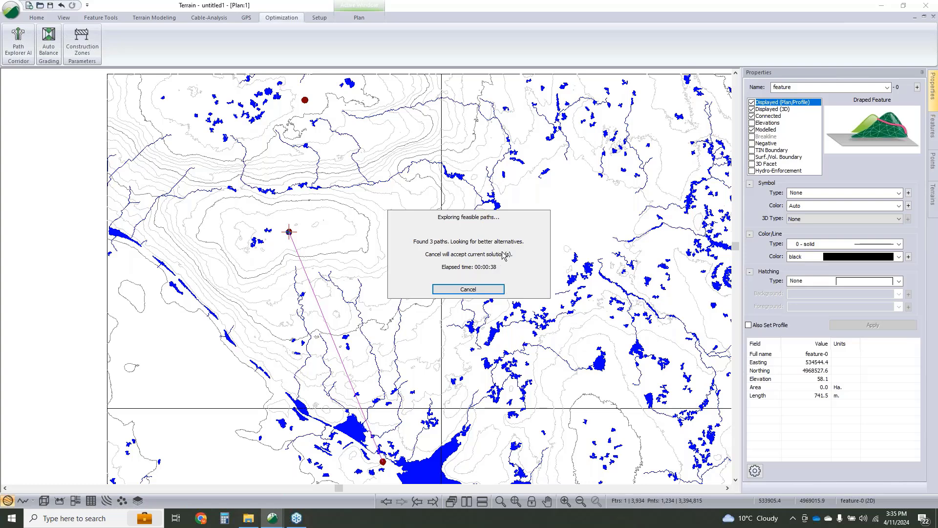
{"action": "left_click", "coordinate": [491, 293]}
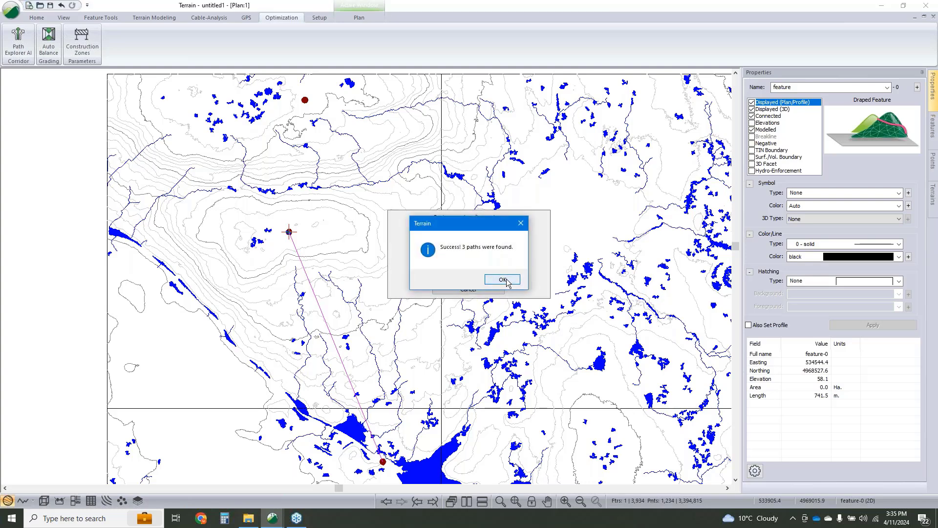
{"action": "left_click", "coordinate": [506, 282]}
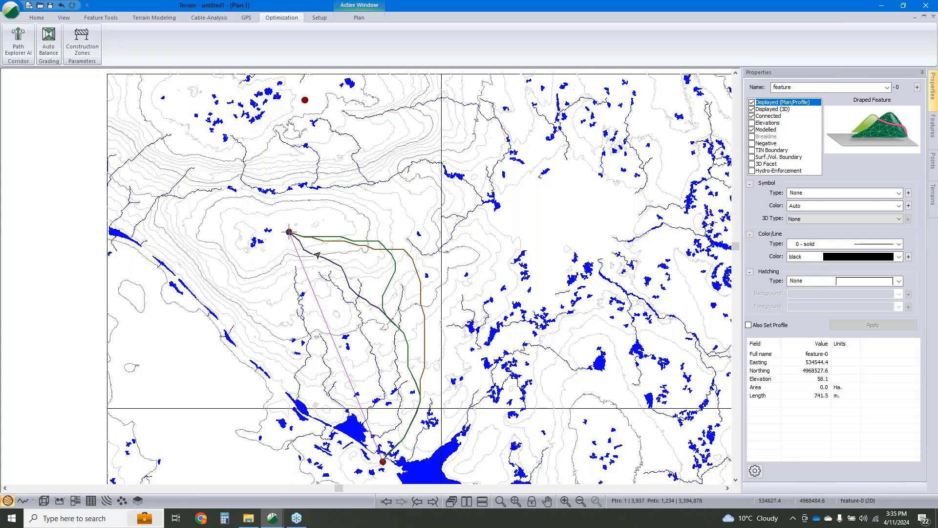
- Show the generated paths in the 3D view and select the .XPATH_92K-0 path by name
{"action": "left_click", "coordinate": [44, 500]}
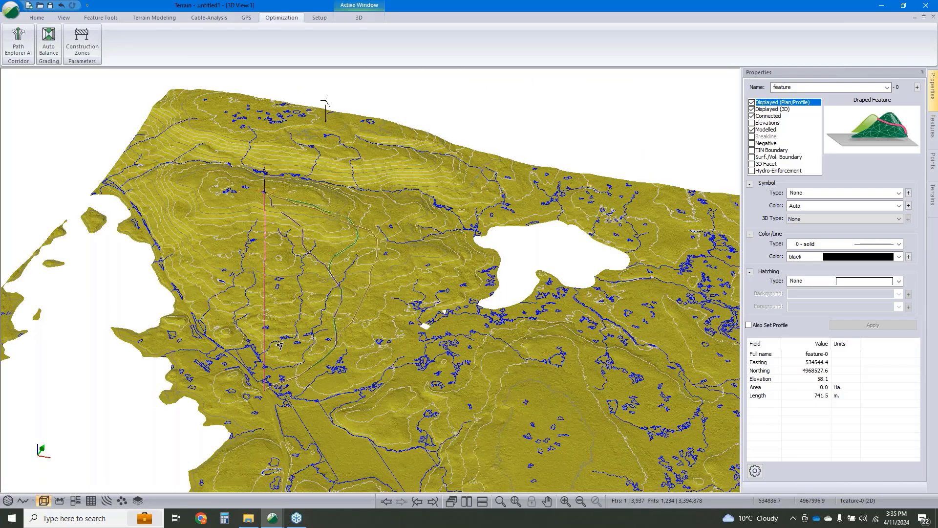
{"action": "middle_click_drag", "start_coordinate": [280, 345], "coordinate": [311, 312]}
{"action": "scroll", "coordinate": [315, 314], "scroll_direction": "up", "scroll_amount": 4}
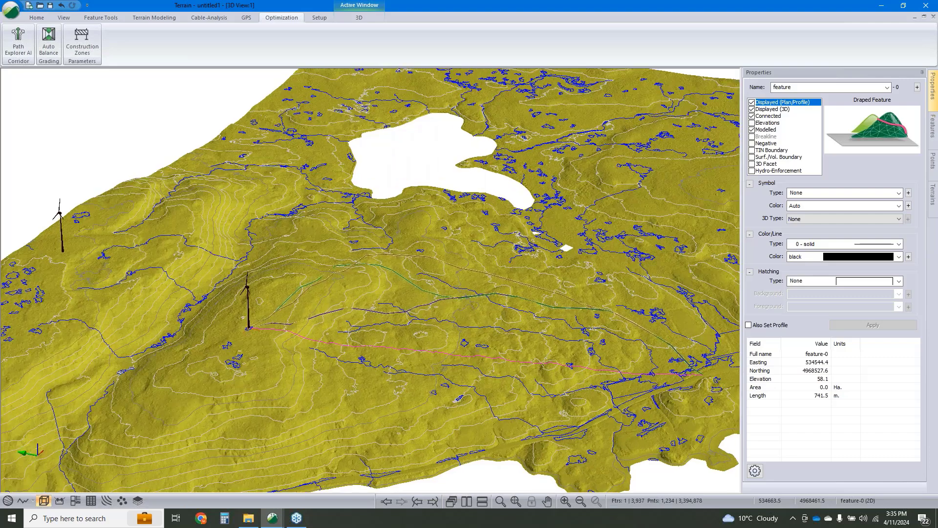
{"action": "right_click_drag", "start_coordinate": [325, 279], "coordinate": [352, 285]}
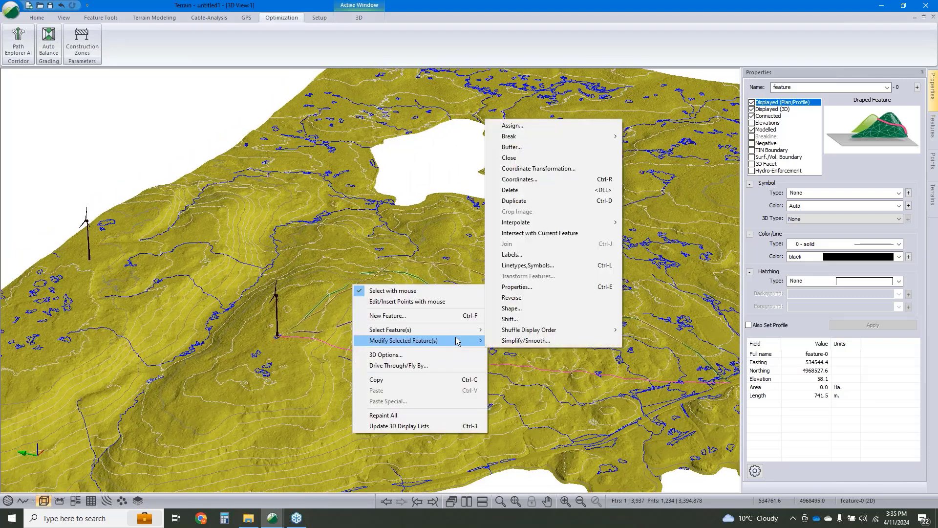
{"action": "mouse_move", "coordinate": [459, 330]}
{"action": "left_click", "coordinate": [522, 352]}
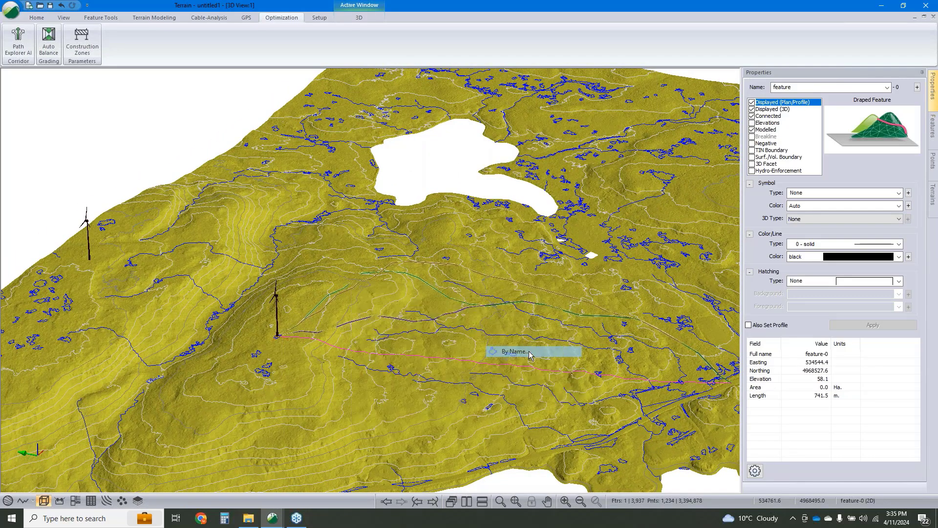
{"action": "left_click", "coordinate": [403, 177]}
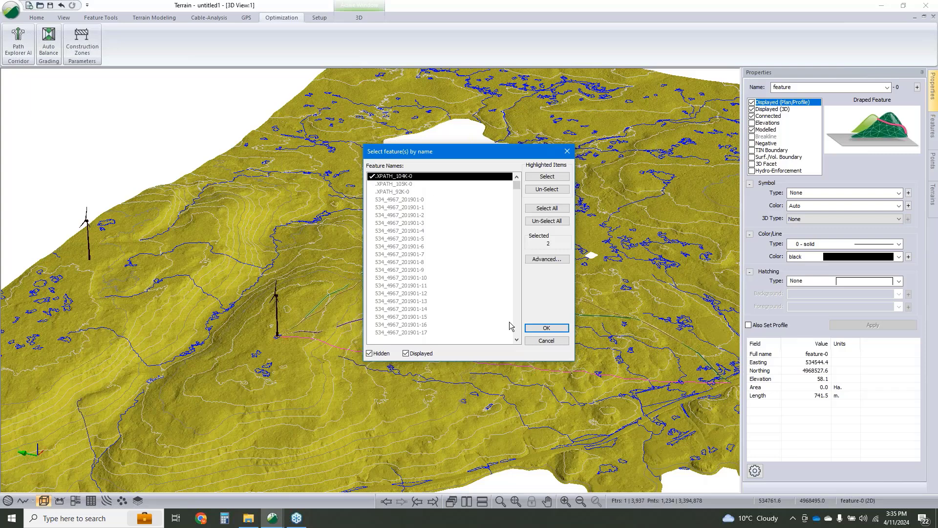
{"action": "left_click", "coordinate": [403, 191]}
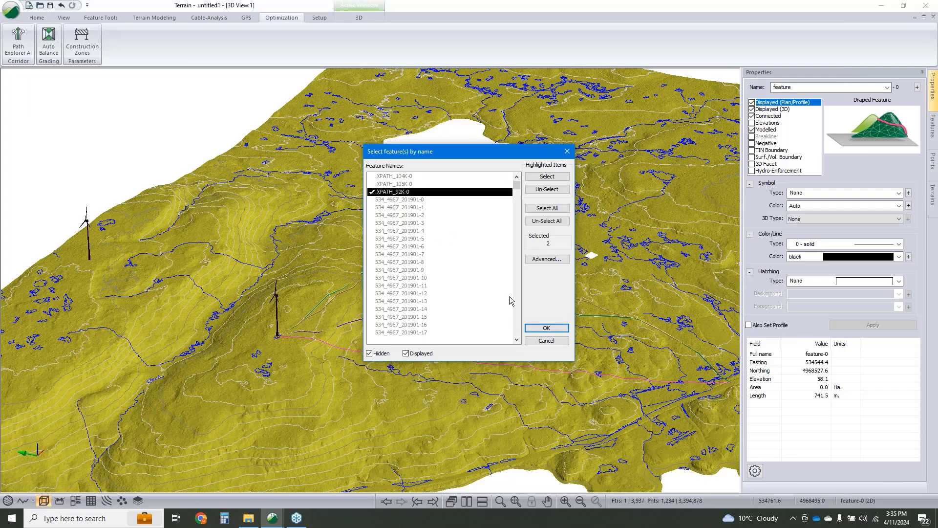
{"action": "left_click", "coordinate": [542, 331]}
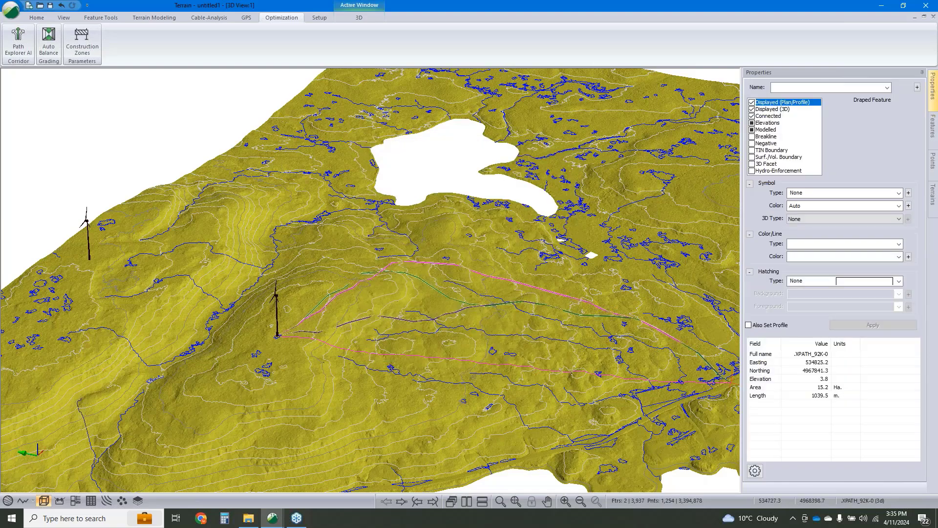
- Clear the selection, pick the .XPATH_92K-0 path in the 3D view and examine its route around the hill to the turbine
{"action": "middle_click_drag", "start_coordinate": [395, 320], "coordinate": [356, 341]}
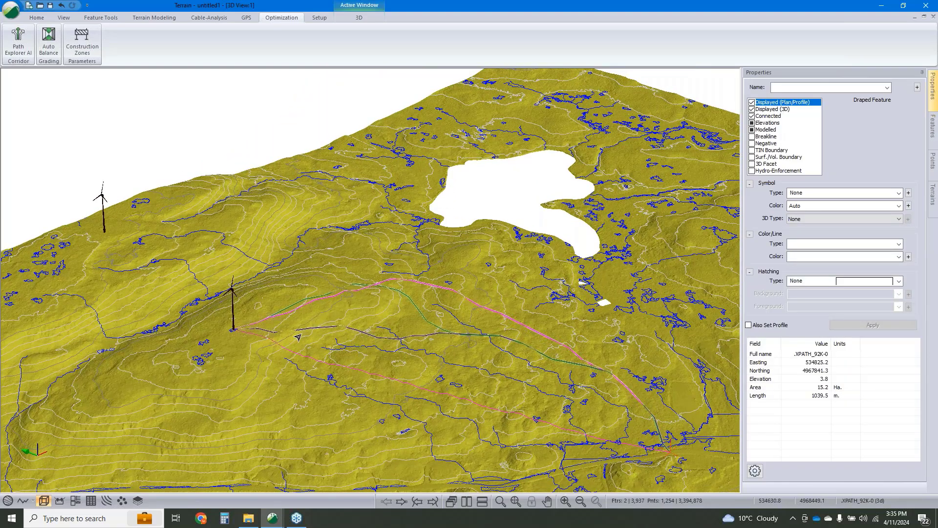
{"action": "scroll", "coordinate": [298, 337], "scroll_direction": "up", "scroll_amount": 5}
{"action": "scroll", "coordinate": [332, 262], "scroll_direction": "down", "scroll_amount": 1}
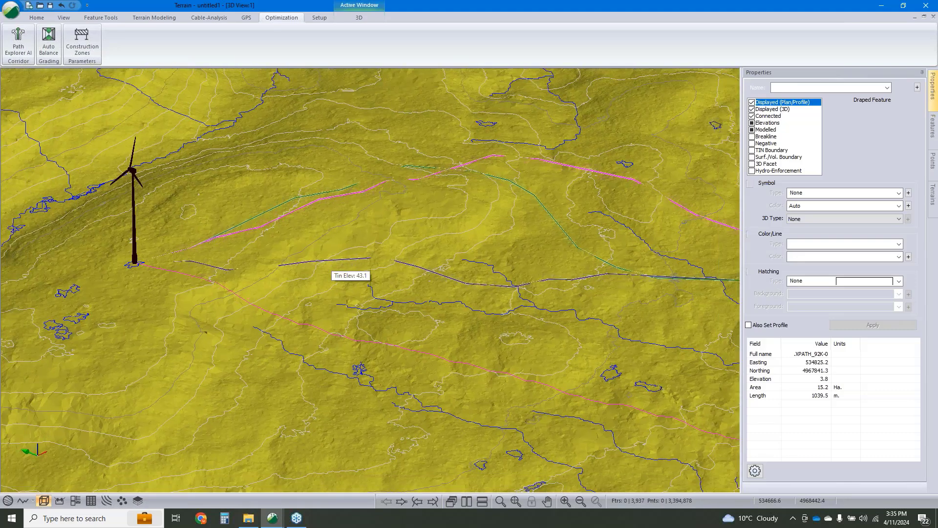
{"action": "key", "text": "Escape"}
{"action": "middle_click_drag", "start_coordinate": [165, 261], "coordinate": [235, 268]}
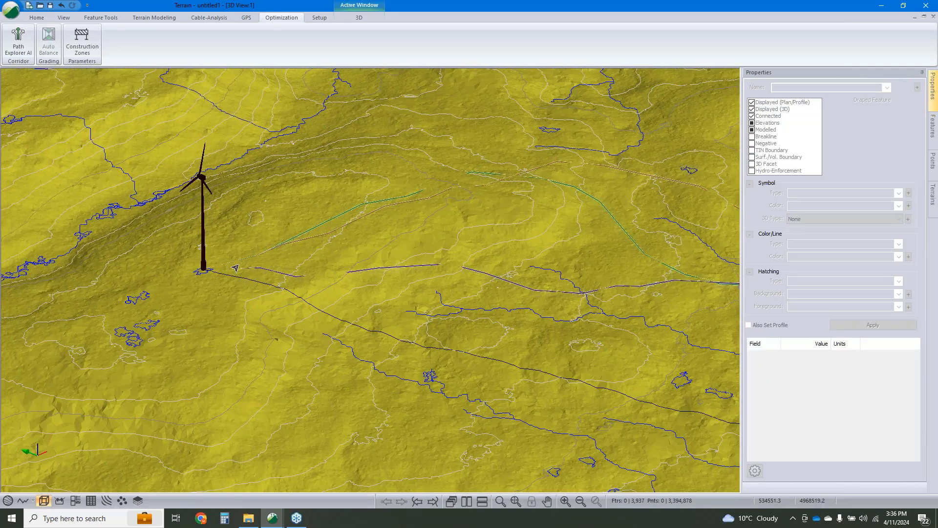
{"action": "left_click", "coordinate": [318, 239]}
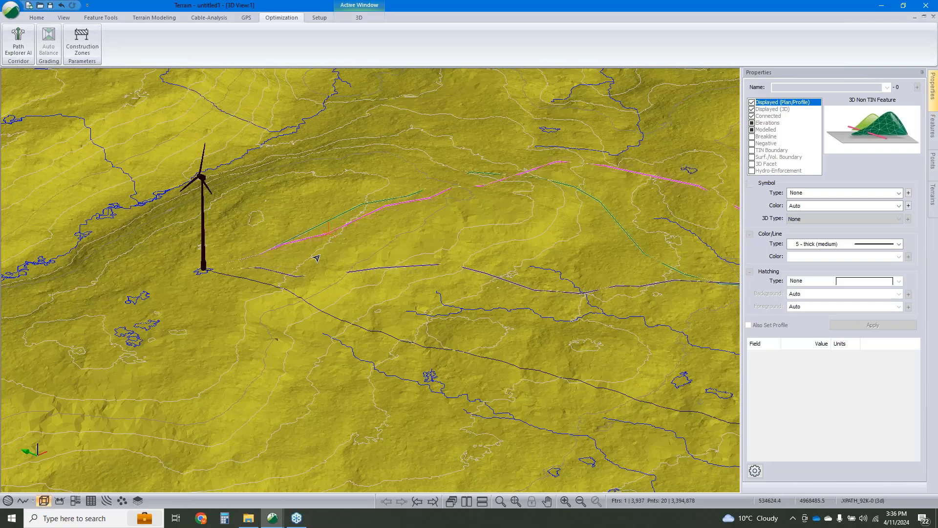
{"action": "middle_click_drag", "start_coordinate": [317, 258], "coordinate": [349, 249]}
{"action": "scroll", "coordinate": [344, 185], "scroll_direction": "down", "scroll_amount": 5}
{"action": "middle_click_drag", "start_coordinate": [346, 201], "coordinate": [344, 252]}
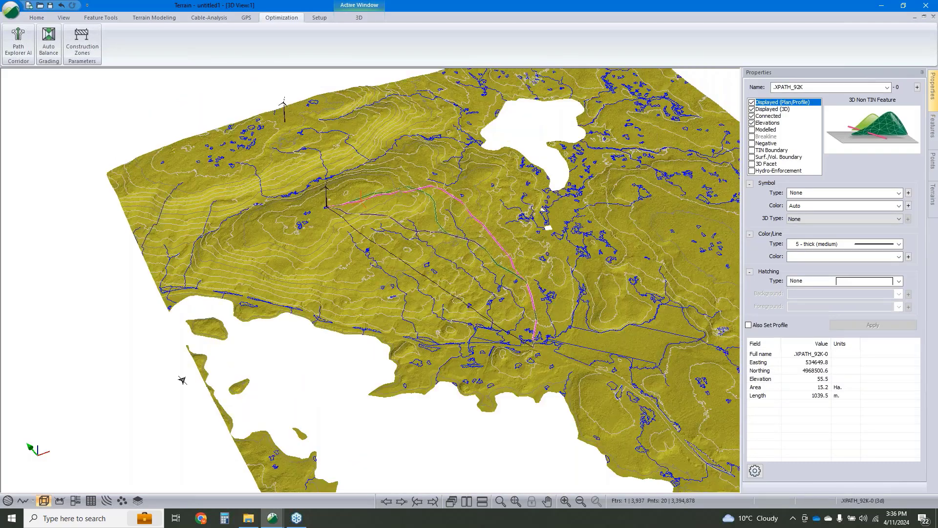
- In the plan view, create a new draped feature from the hilltop turbine to the second turbine to the north
{"action": "left_click", "coordinate": [7, 501]}
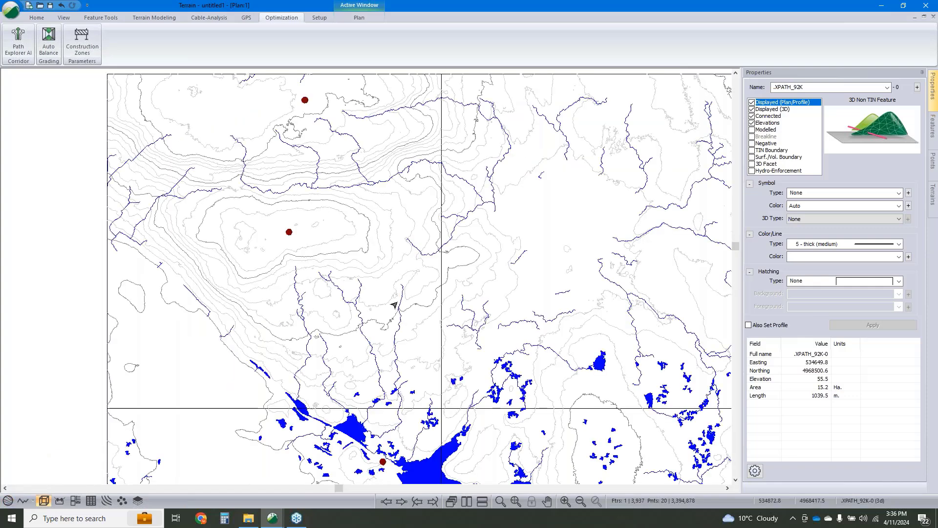
{"action": "left_click", "coordinate": [294, 241]}
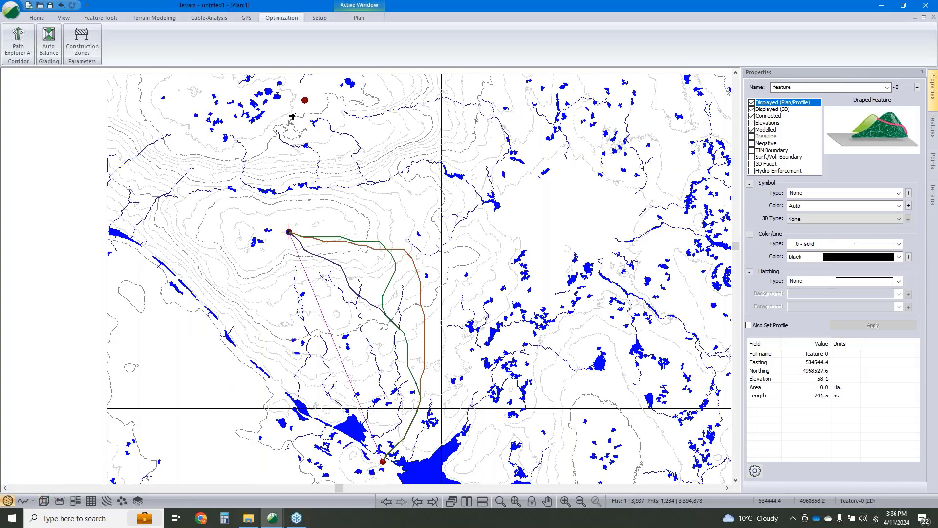
{"action": "right_click", "coordinate": [302, 154]}
{"action": "left_click", "coordinate": [316, 162]}
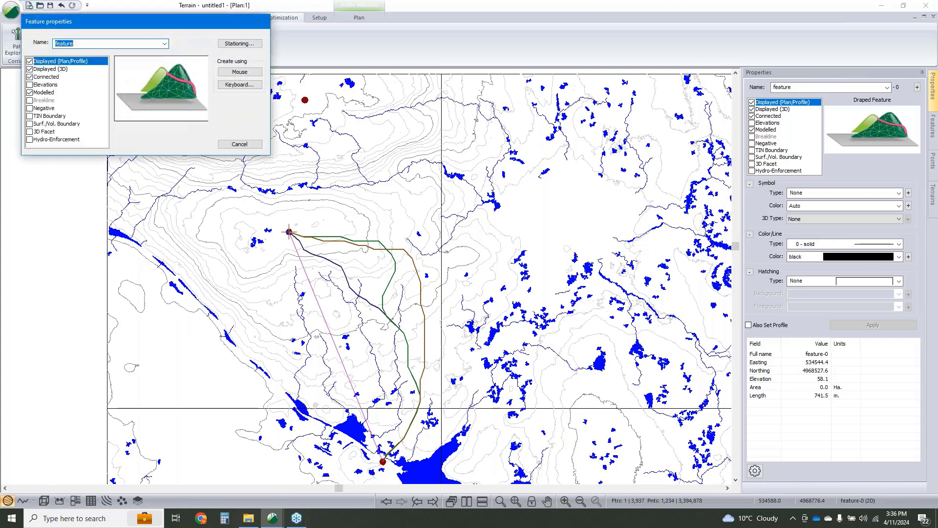
{"action": "left_click", "coordinate": [240, 72]}
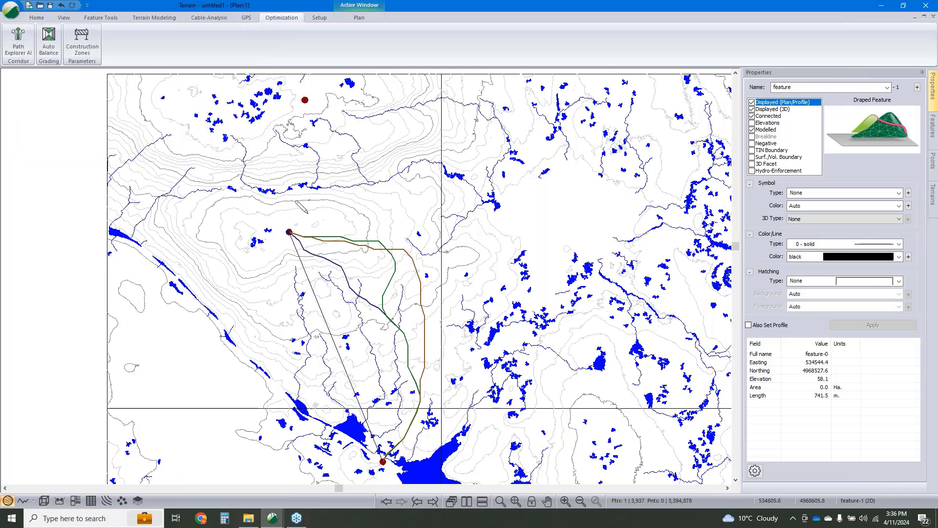
{"action": "left_click", "coordinate": [288, 232]}
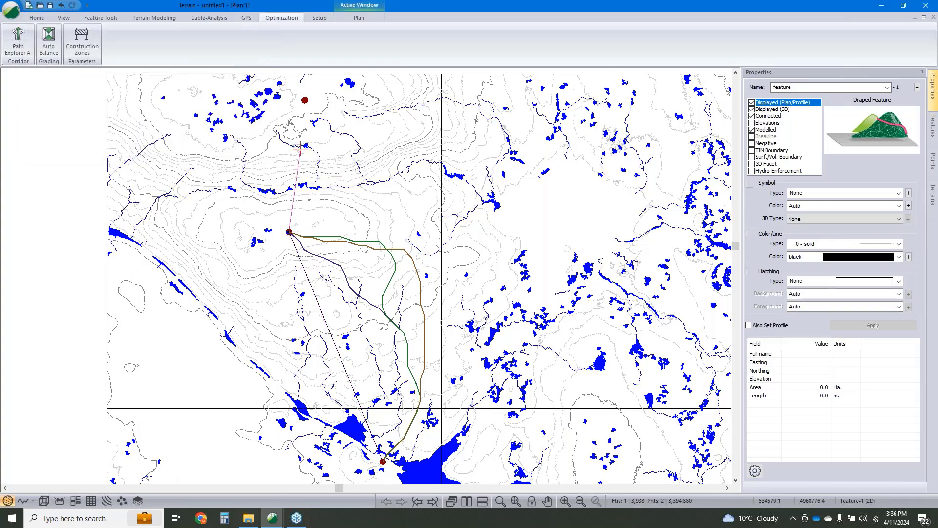
{"action": "left_click", "coordinate": [305, 99]}
{"action": "right_click", "coordinate": [324, 127]}
{"action": "left_click", "coordinate": [342, 133]}
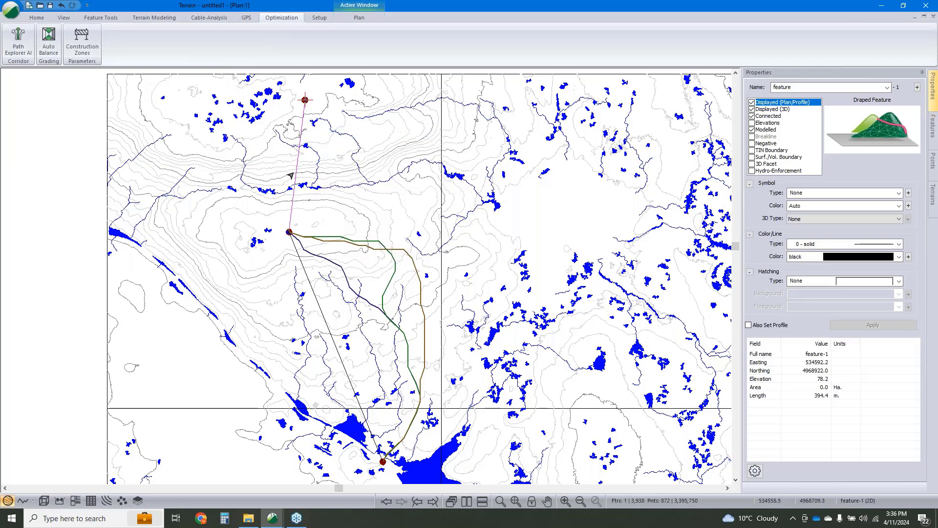
- Open Path Explorer for feature-1, turn off removal of existing features and check the construction zone sets without changing them
{"action": "left_click", "coordinate": [19, 40]}
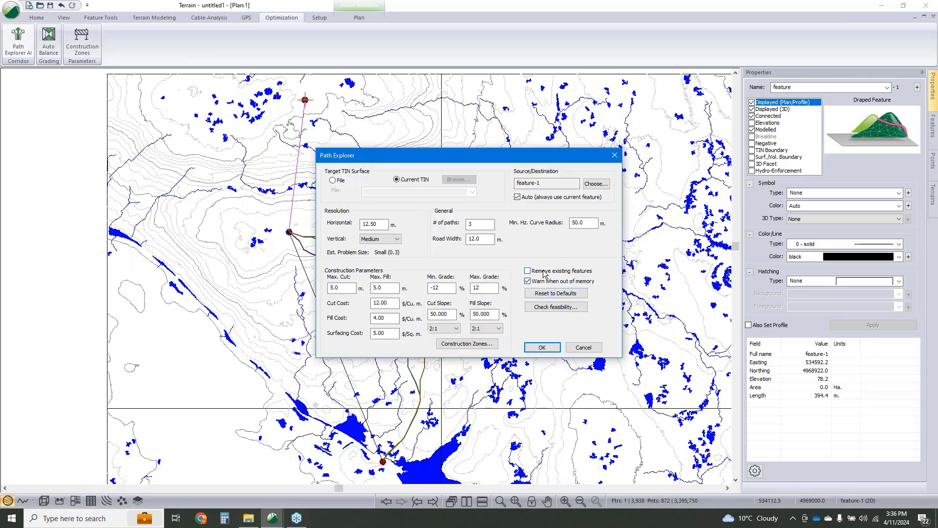
{"action": "left_click_drag", "start_coordinate": [527, 158], "coordinate": [653, 148]}
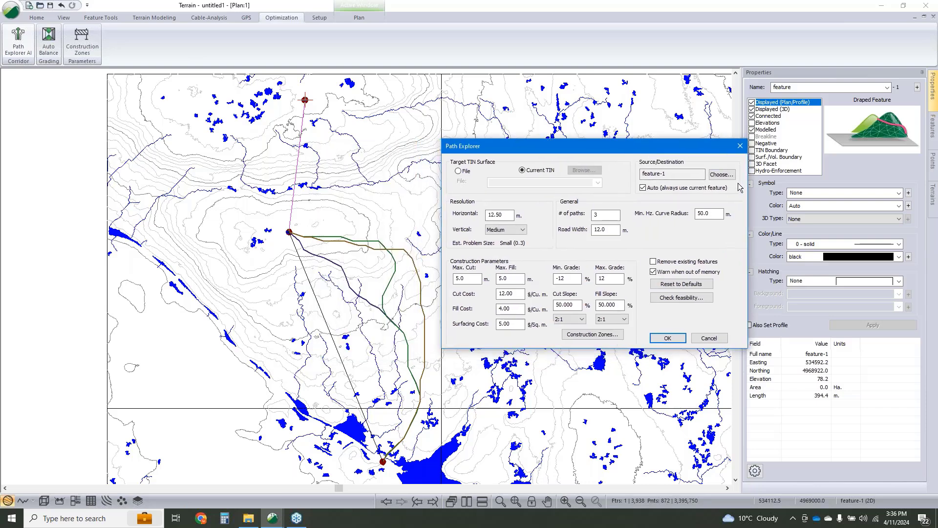
{"action": "left_click", "coordinate": [592, 334]}
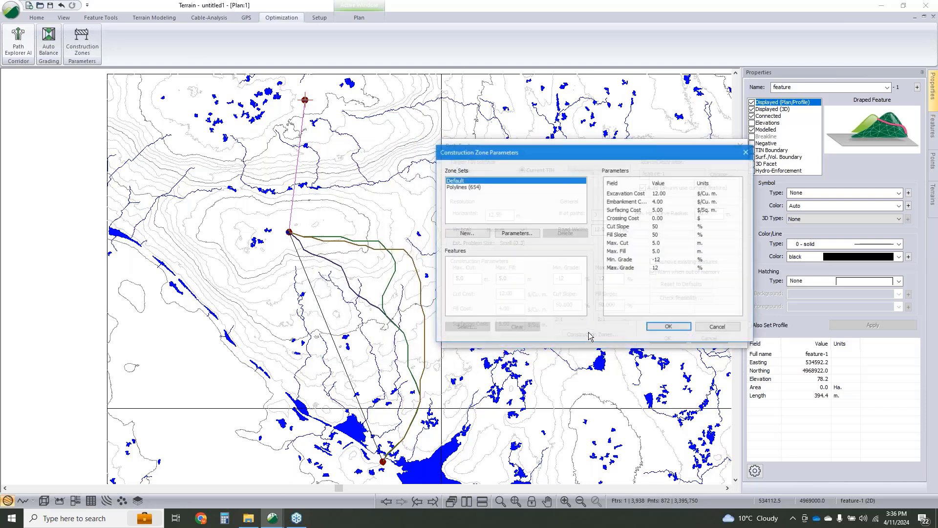
{"action": "left_click", "coordinate": [717, 327]}
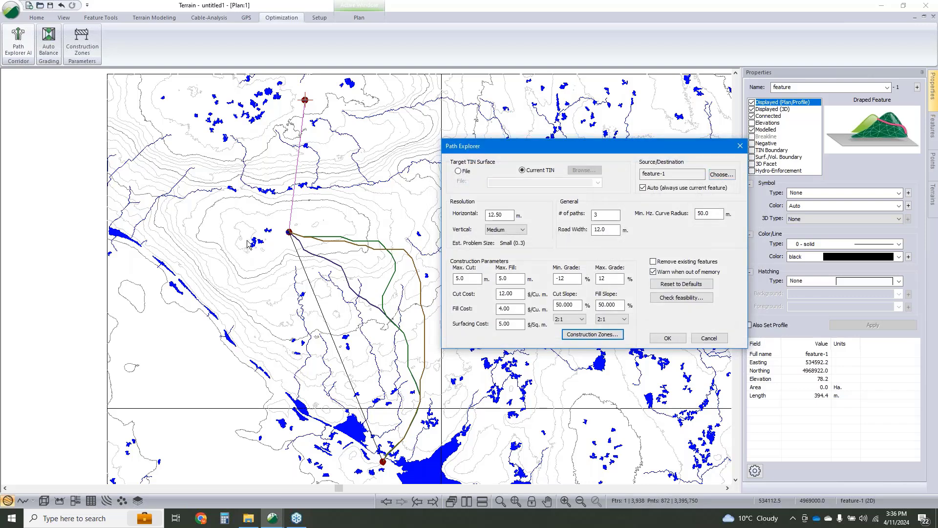
- Allow all approach directions at feature-1's source point and accept the source and destination settings
{"action": "left_click", "coordinate": [721, 174]}
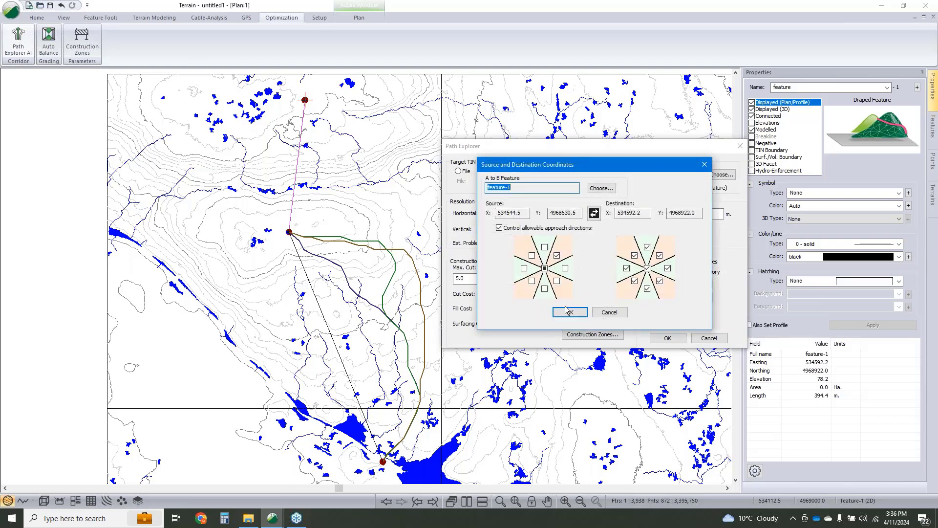
{"action": "left_click", "coordinate": [500, 229]}
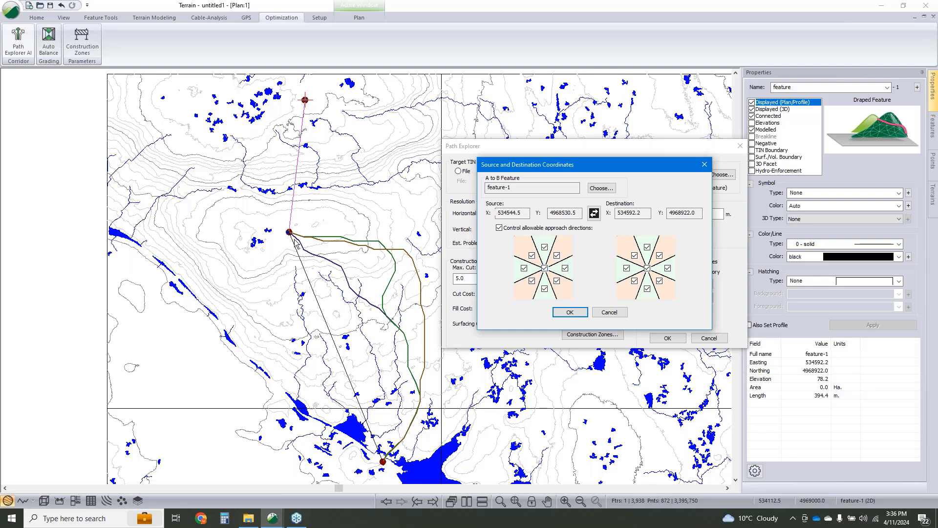
{"action": "left_click", "coordinate": [532, 255]}
{"action": "left_click", "coordinate": [544, 267]}
{"action": "left_click", "coordinate": [532, 255]}
{"action": "left_click", "coordinate": [570, 312]}
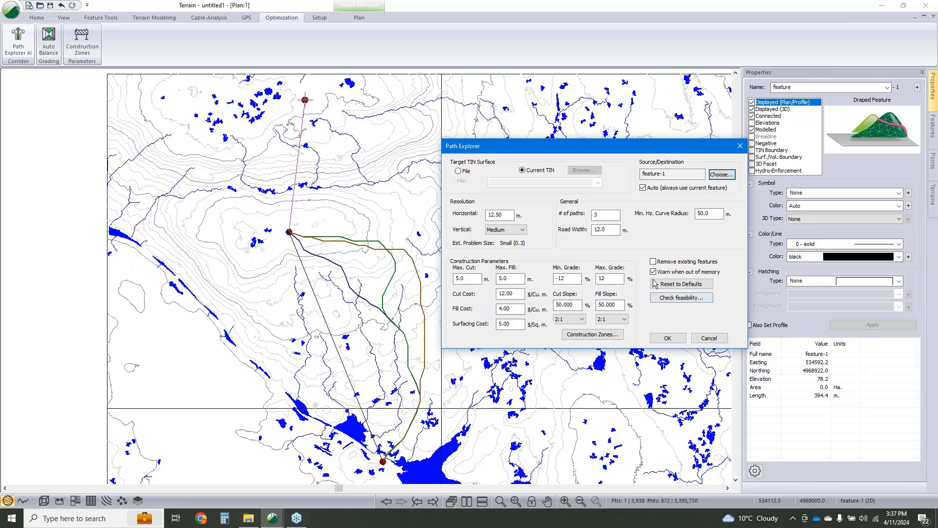
- Consult the Path Explorer help on the simplified cross section and review the road width and fill slope parameters it uses
{"action": "left_click", "coordinate": [609, 230]}
{"action": "key", "text": "shift+Home"}
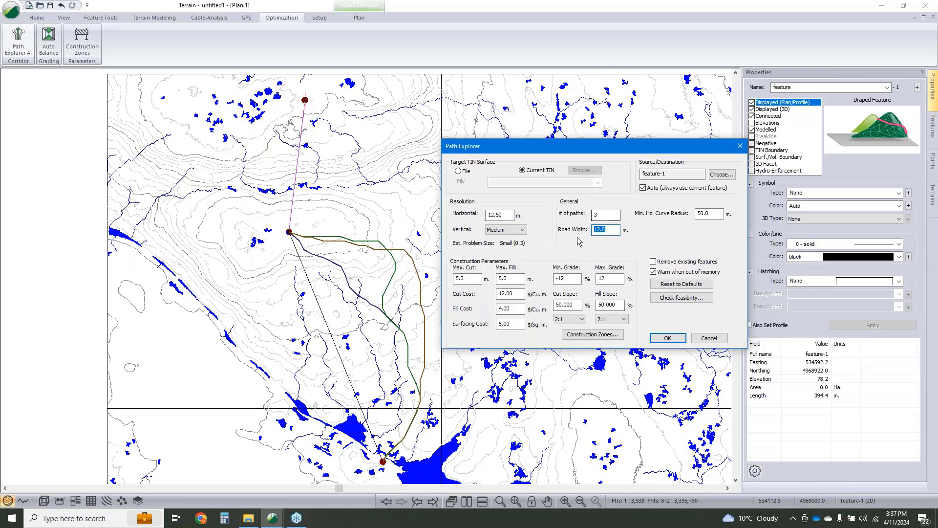
{"action": "type", "text": "12.5"}
{"action": "key", "text": "F1"}
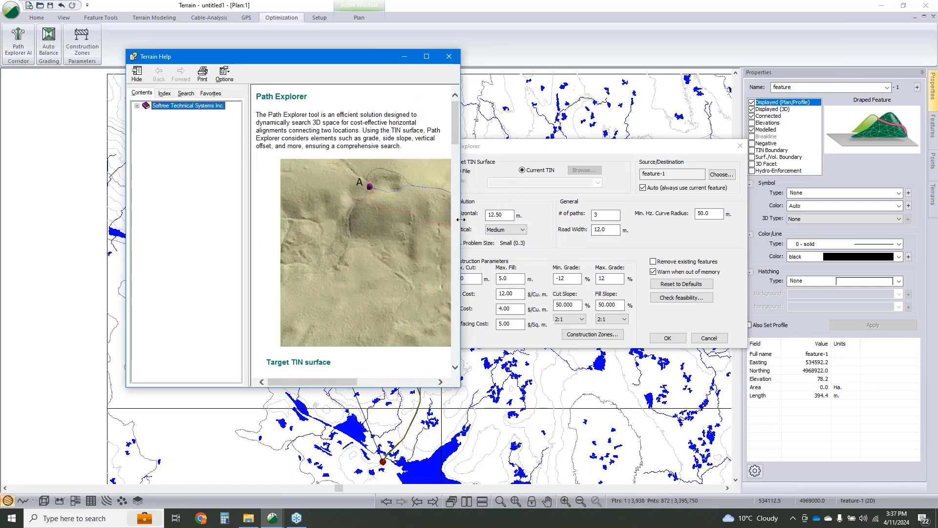
{"action": "left_click_drag", "start_coordinate": [460, 222], "coordinate": [744, 222]}
{"action": "scroll", "coordinate": [509, 307], "scroll_direction": "down", "scroll_amount": 10}
{"action": "scroll", "coordinate": [509, 308], "scroll_direction": "down", "scroll_amount": 15}
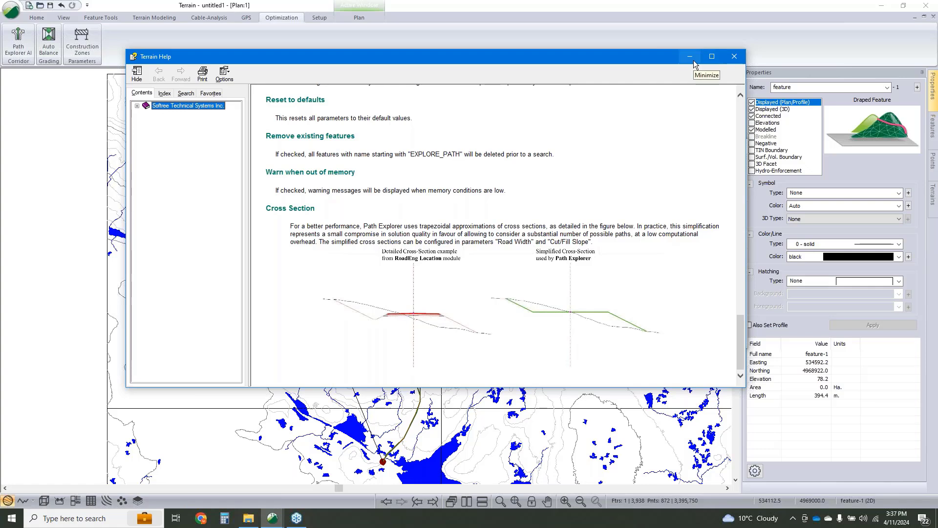
{"action": "left_click", "coordinate": [741, 58]}
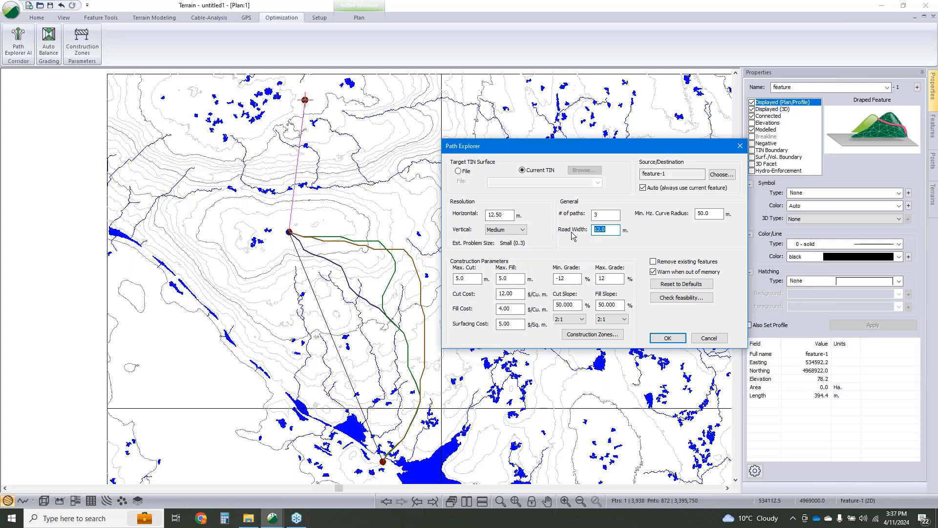
{"action": "double_click", "coordinate": [609, 305]}
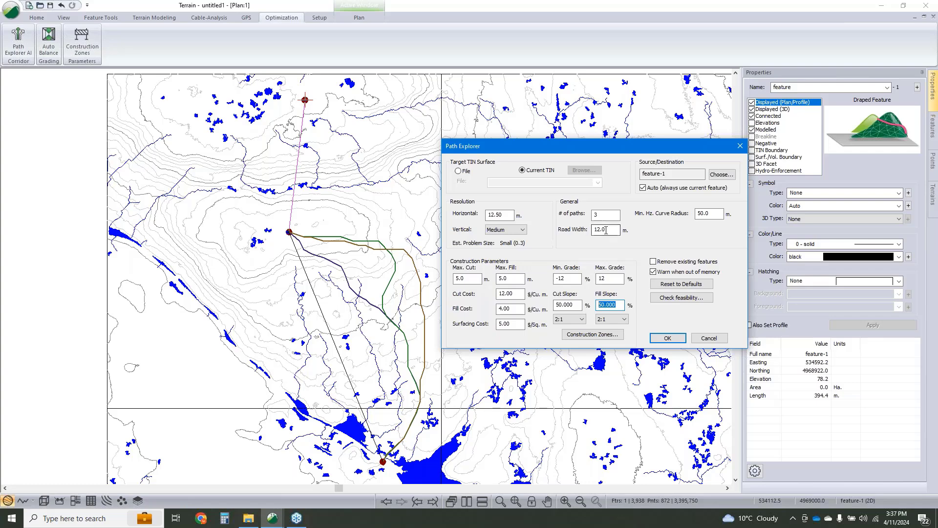
- Run Path Explorer on feature-1 with the current road width and fill slope, and accept the current solutions without waiting for further improvement
{"action": "left_click_drag", "start_coordinate": [607, 230], "coordinate": [593, 235]}
{"action": "left_click_drag", "start_coordinate": [617, 305], "coordinate": [597, 311]}
{"action": "left_click", "coordinate": [669, 339]}
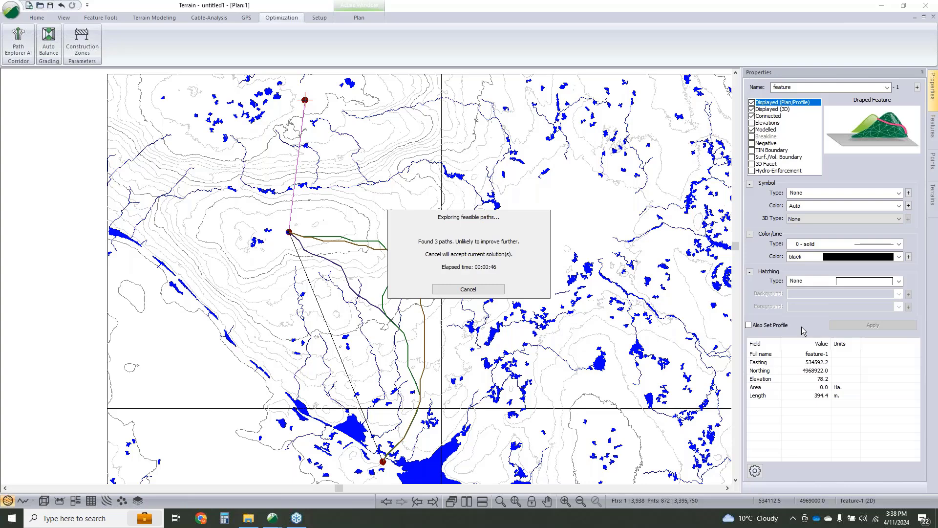
{"action": "left_click", "coordinate": [501, 292]}
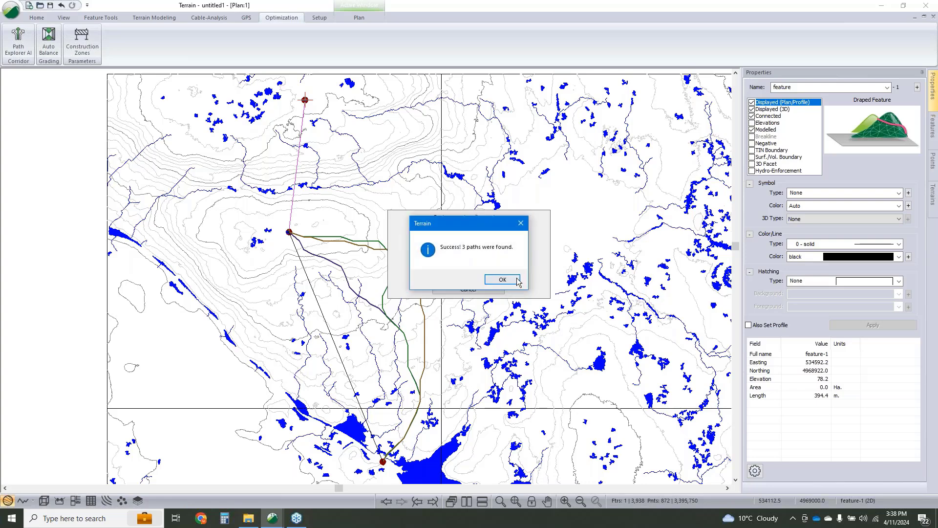
{"action": "left_click", "coordinate": [503, 279]}
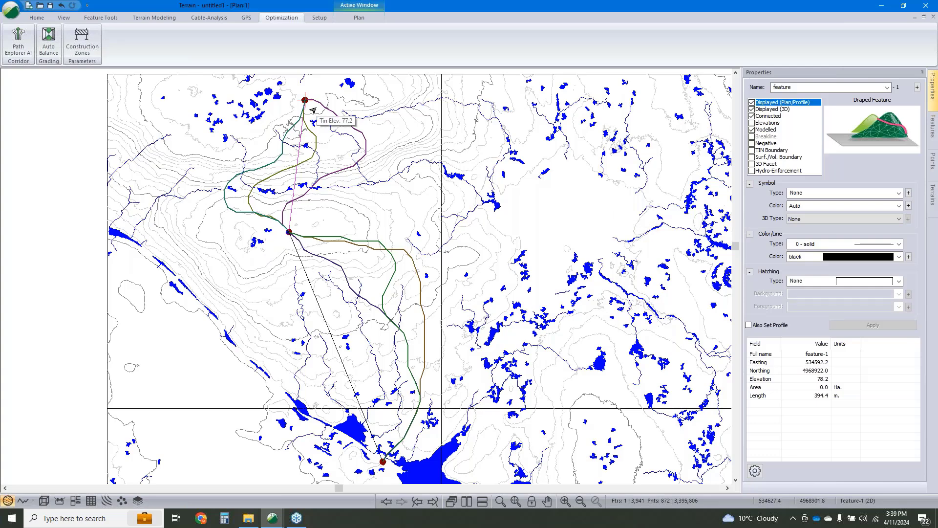
- Show the terrain in the 3D view and pick generated paths around the hilltop turbine to examine their routes
{"action": "left_click", "coordinate": [47, 500]}
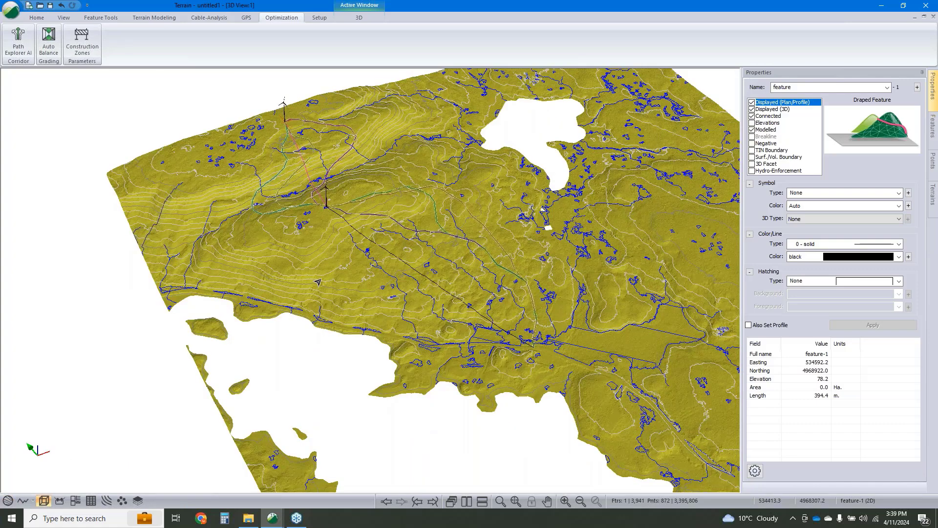
{"action": "middle_click_drag", "start_coordinate": [318, 282], "coordinate": [315, 261]}
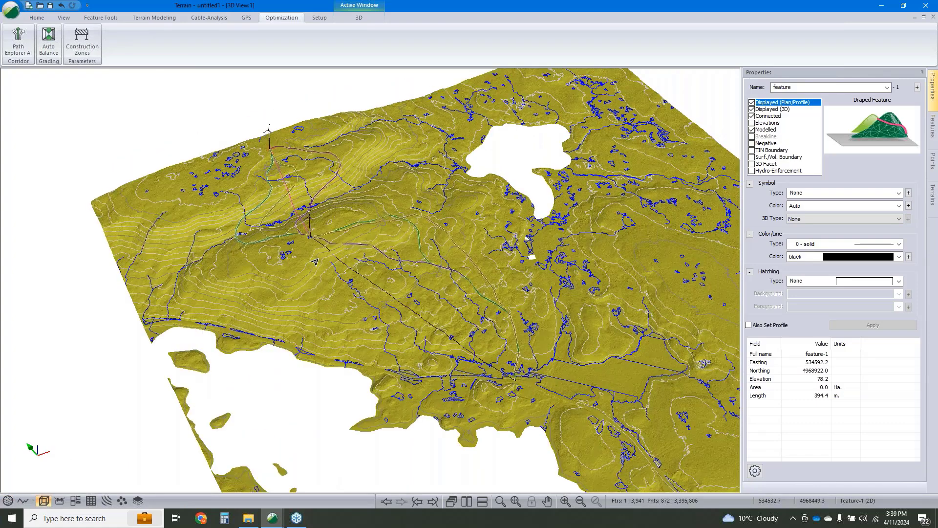
{"action": "left_click", "coordinate": [334, 233]}
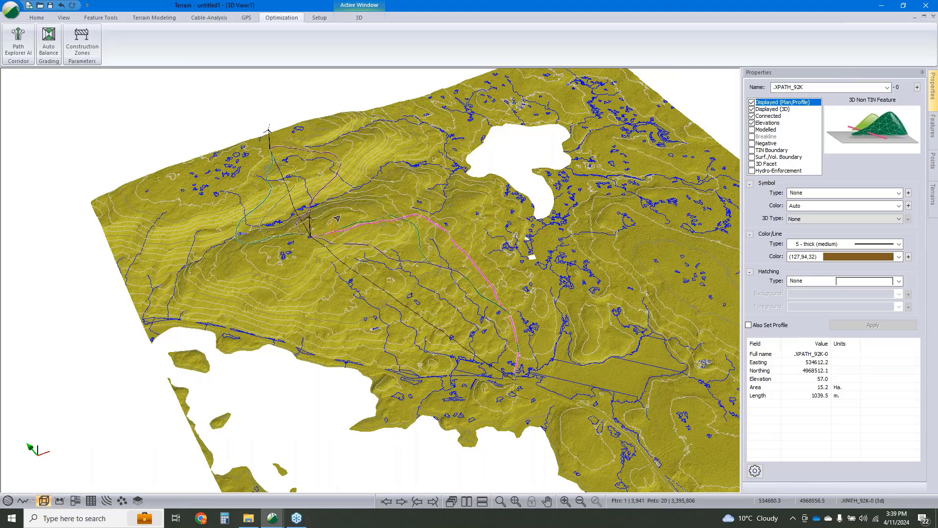
{"action": "left_click", "coordinate": [299, 235]}
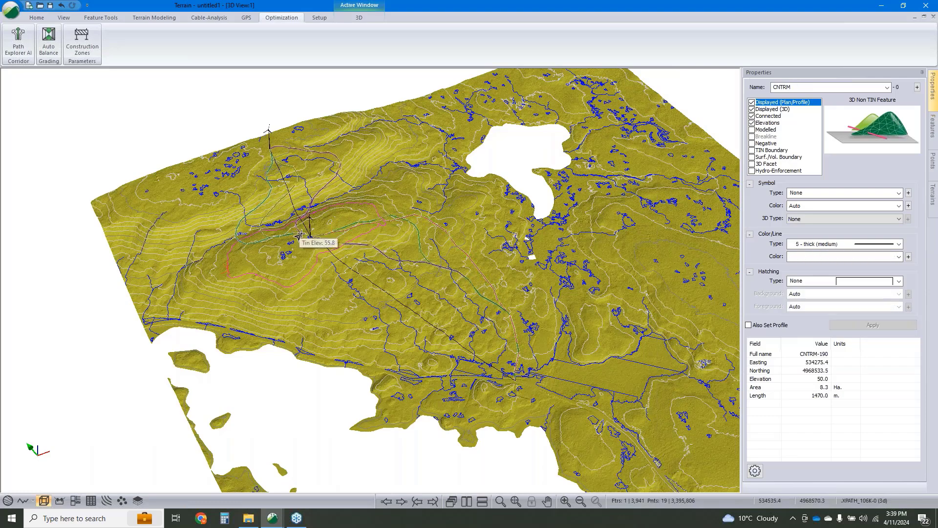
{"action": "left_click", "coordinate": [302, 235]}
{"action": "middle_click_drag", "start_coordinate": [302, 235], "coordinate": [307, 263]}
{"action": "scroll", "coordinate": [307, 260], "scroll_direction": "up", "scroll_amount": 1}
{"action": "scroll", "coordinate": [307, 260], "scroll_direction": "down", "scroll_amount": 1}
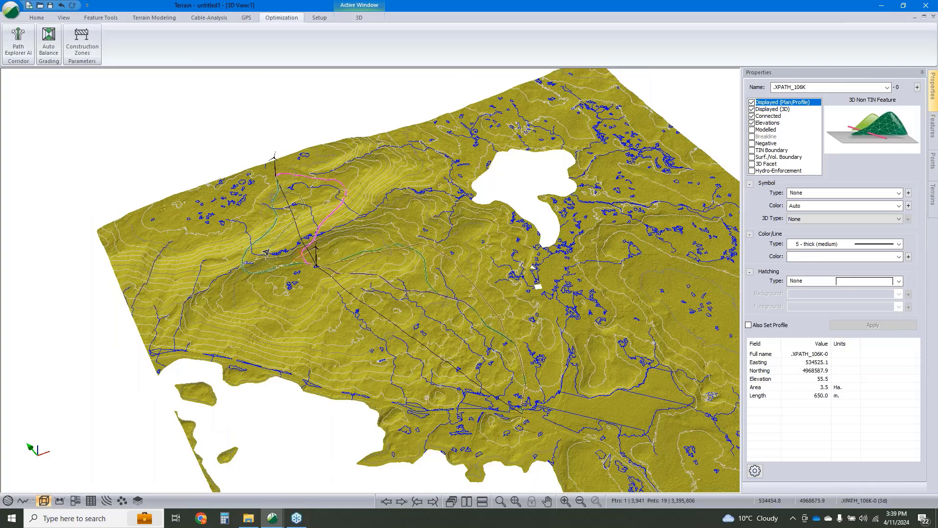
- Reduce the feature selection by name to XPATH_93K-0, removing XPATH_105K-1 and XPATH_106K-0 from it
{"action": "left_click", "coordinate": [256, 242]}
{"action": "right_click", "coordinate": [270, 236]}
{"action": "mouse_move", "coordinate": [341, 283]}
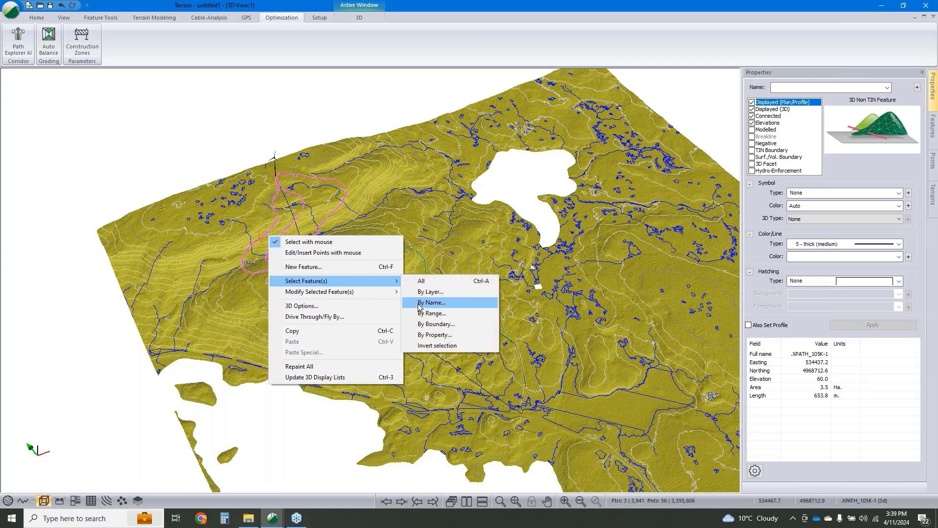
{"action": "left_click", "coordinate": [425, 303]}
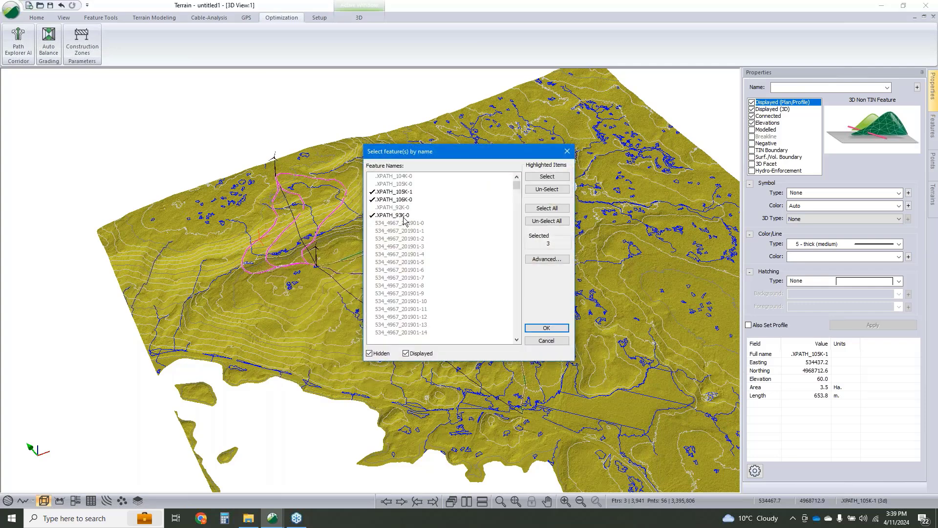
{"action": "left_click", "coordinate": [410, 216]}
{"action": "left_click", "coordinate": [402, 200]}
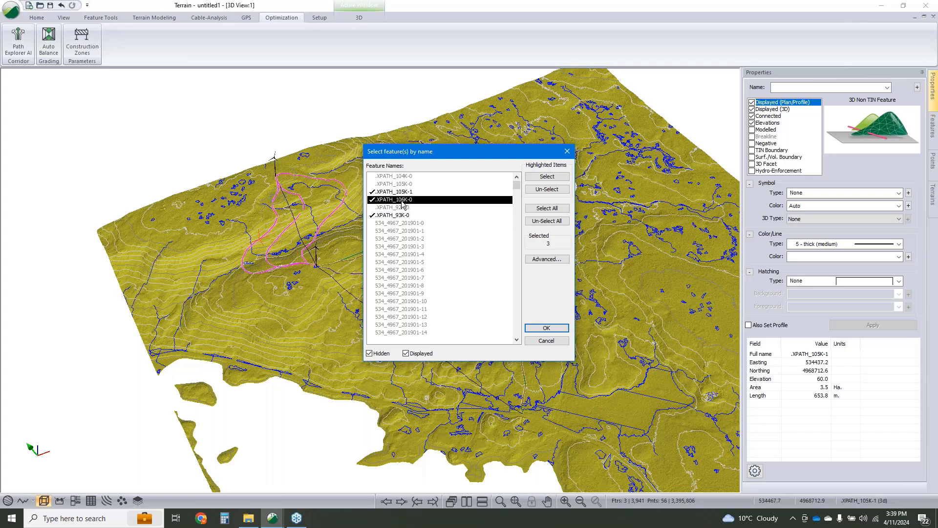
{"action": "double_click", "coordinate": [401, 201]}
{"action": "double_click", "coordinate": [402, 193]}
{"action": "left_click", "coordinate": [545, 325]}
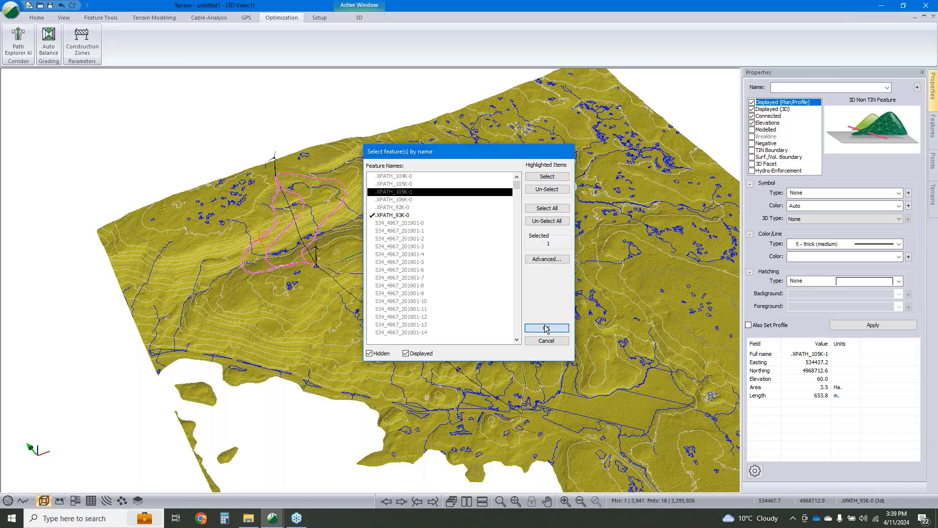
- Add XPATH_92K-0 to the selection, join it with XPATH_93K-0 into one continuous path, and leave the joined path selected
{"action": "left_click_drag", "start_coordinate": [305, 261], "coordinate": [334, 270]}
{"action": "scroll", "coordinate": [318, 274], "scroll_direction": "up", "scroll_amount": 4}
{"action": "middle_click_drag", "start_coordinate": [319, 273], "coordinate": [325, 317]}
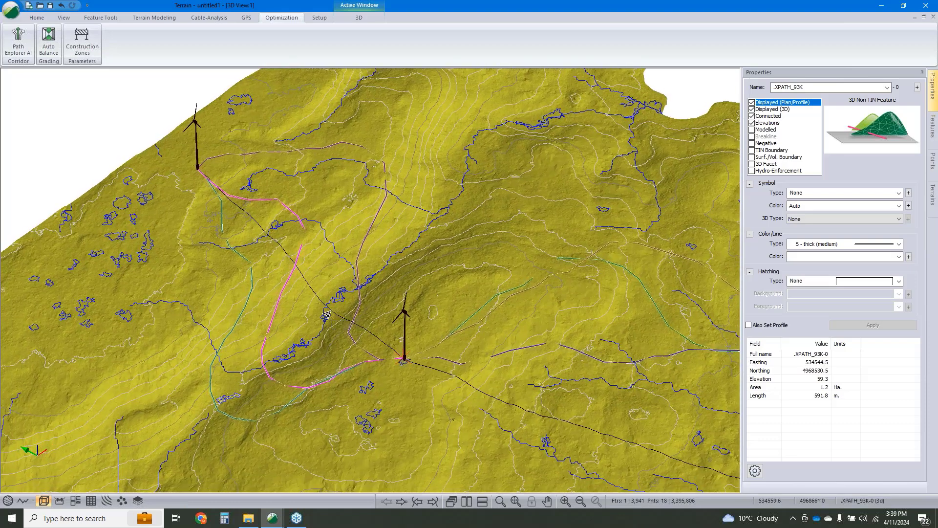
{"action": "left_click", "coordinate": [464, 334], "text": "ctrl"}
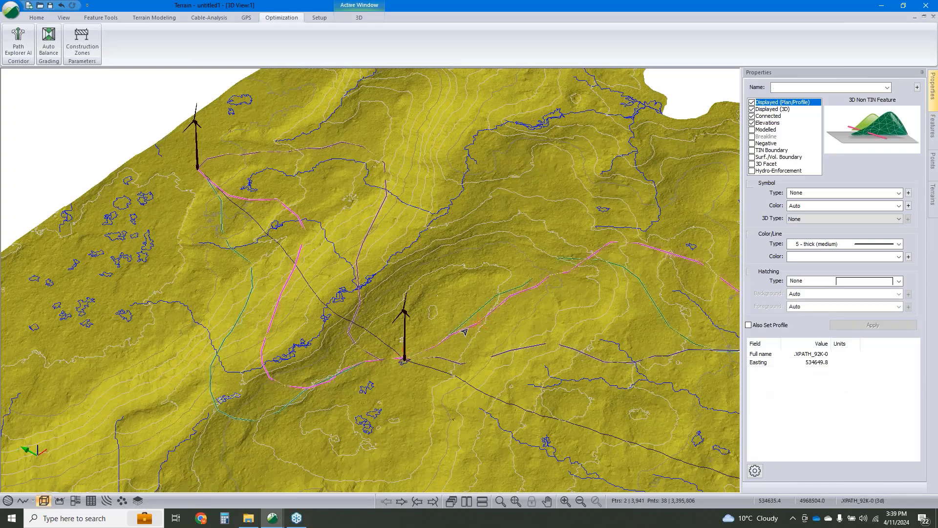
{"action": "scroll", "coordinate": [385, 316], "scroll_direction": "down", "scroll_amount": 2}
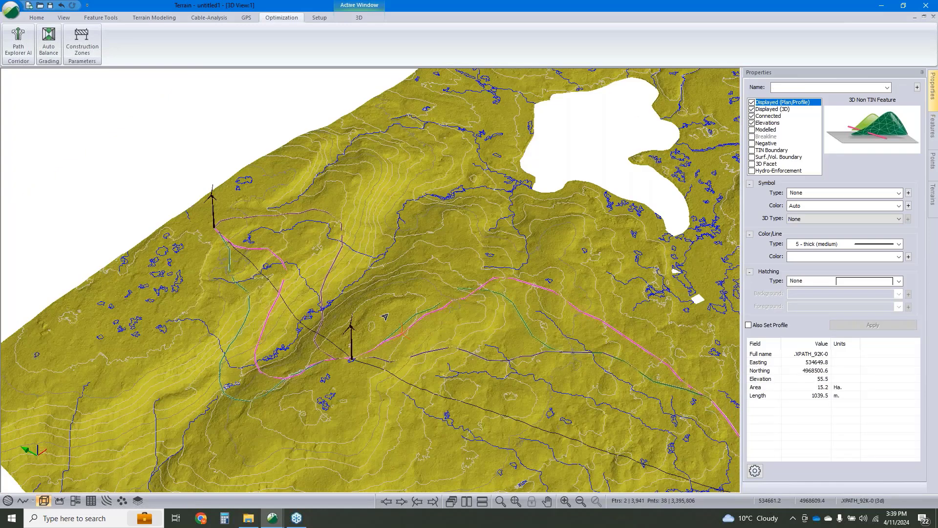
{"action": "middle_click_drag", "start_coordinate": [385, 316], "coordinate": [280, 222]}
{"action": "middle_click_drag", "start_coordinate": [403, 331], "coordinate": [370, 328], "text": "shift"}
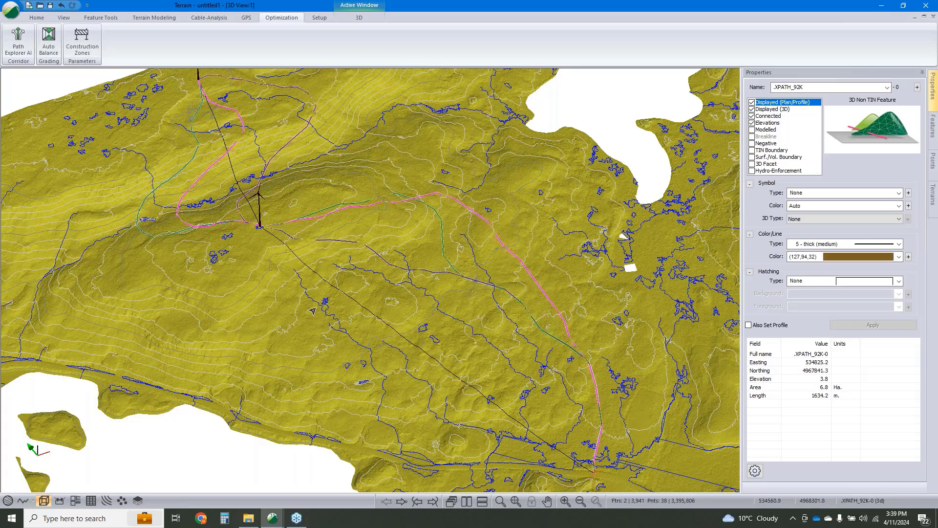
{"action": "left_click", "coordinate": [295, 236]}
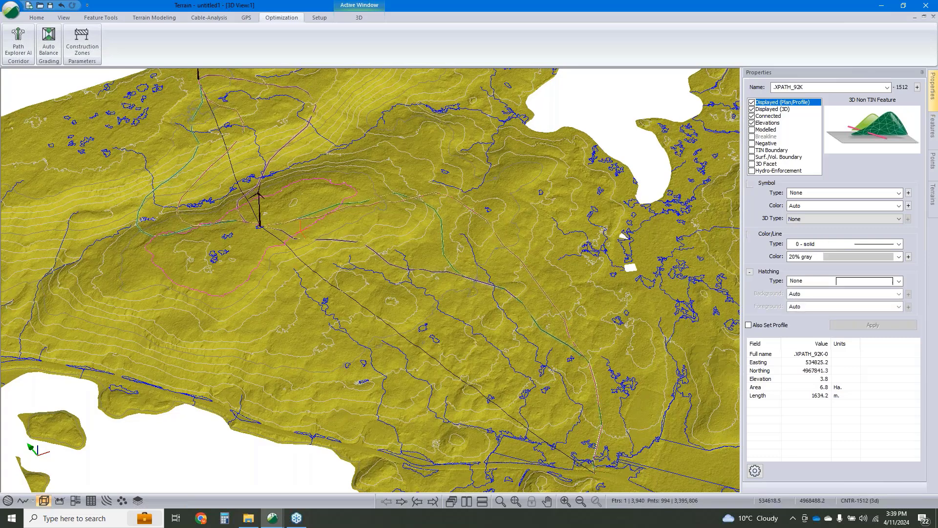
{"action": "left_click", "coordinate": [309, 221]}
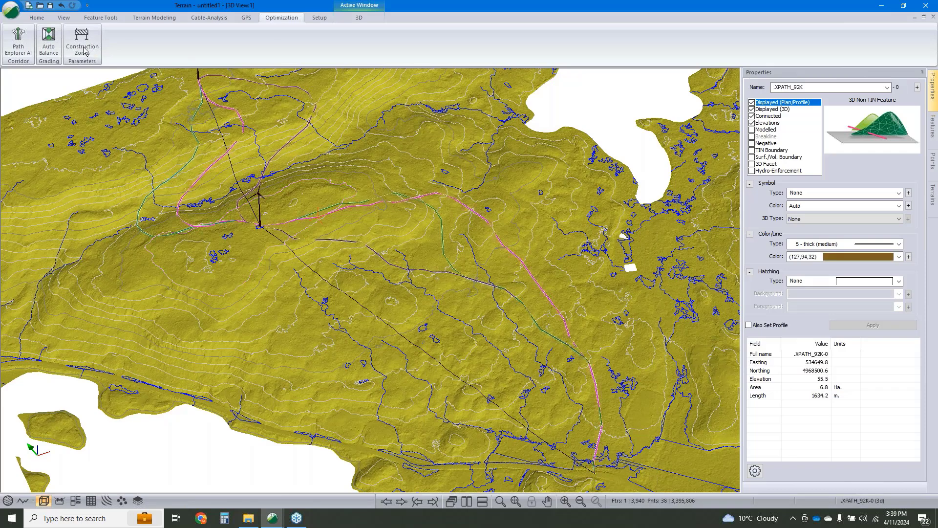
- Save the terrain model as topo in the Control Points A to B to C folder
{"action": "left_click", "coordinate": [17, 12]}
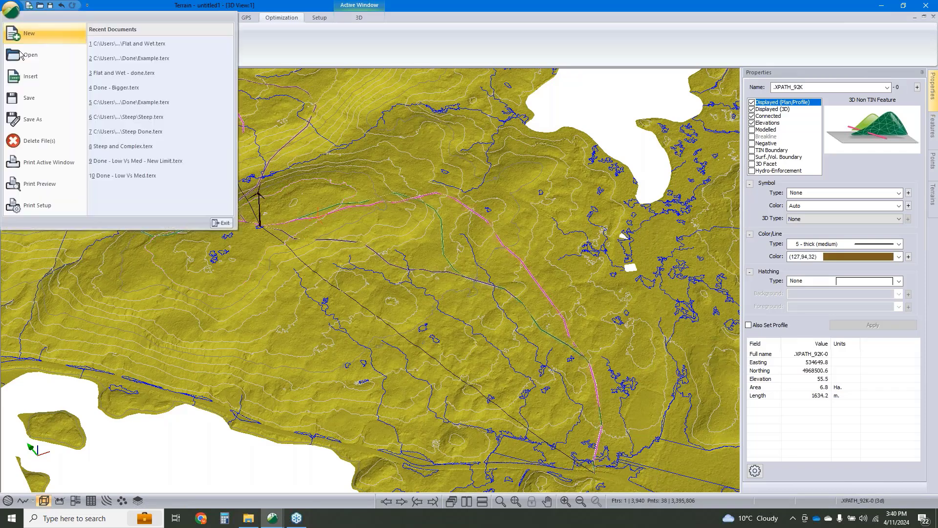
{"action": "left_click", "coordinate": [36, 123]}
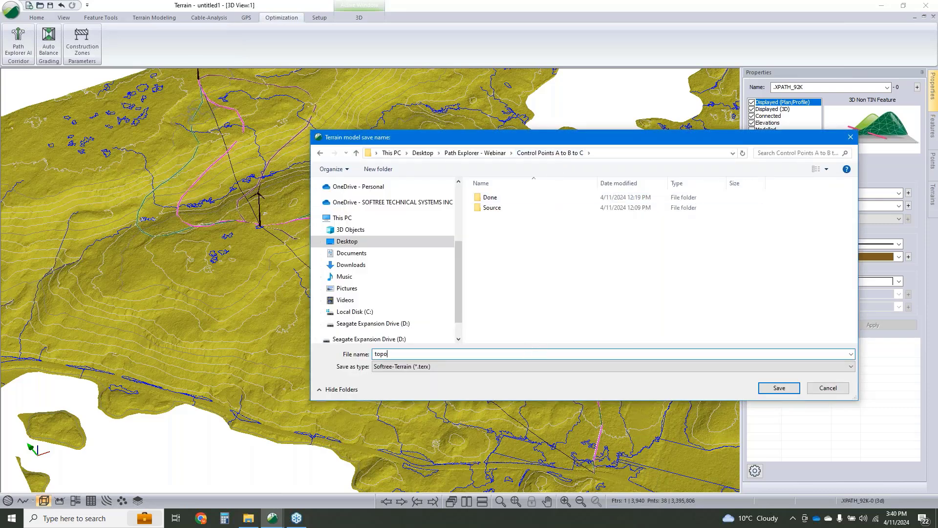
{"action": "left_click", "coordinate": [779, 387]}
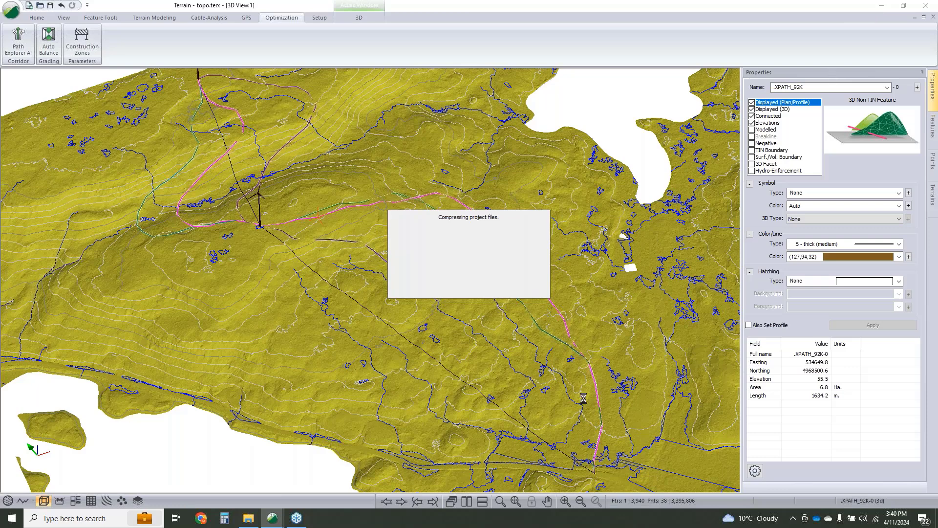
- Launch the Location module and start a new design file
{"action": "key", "text": "super"}
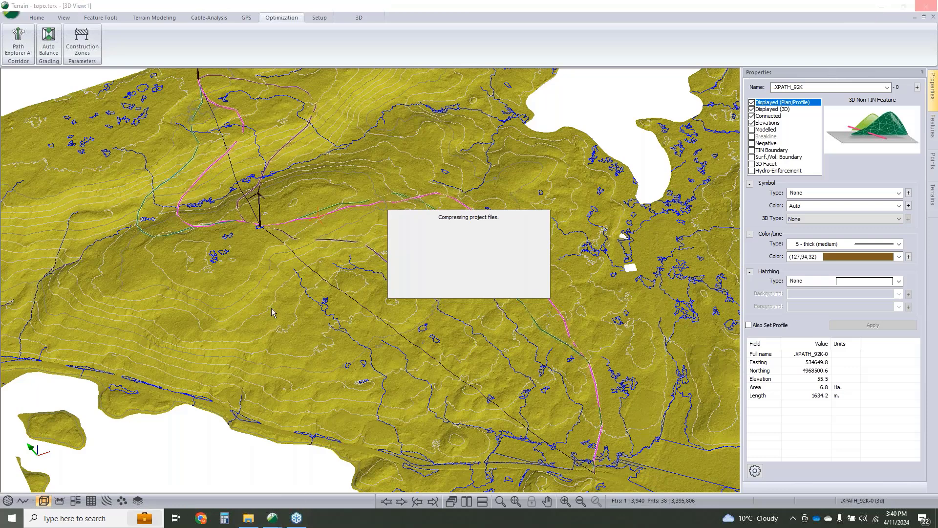
{"action": "left_click", "coordinate": [233, 345]}
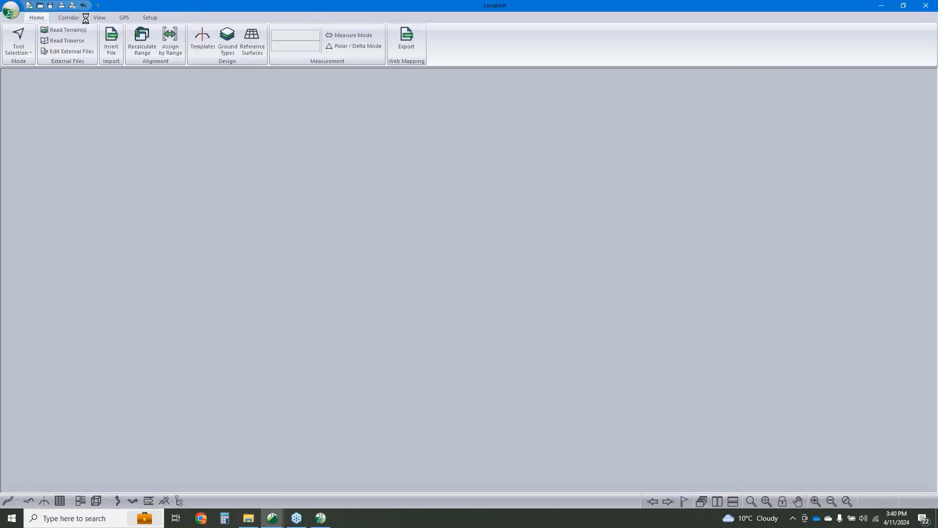
{"action": "left_click", "coordinate": [8, 11]}
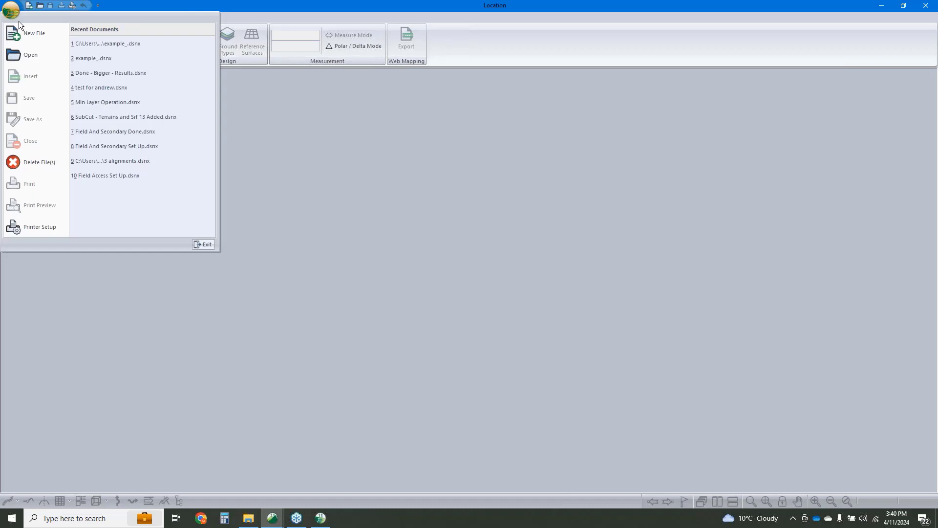
{"action": "left_click", "coordinate": [39, 40]}
- Use topo.terx from the Path Explorer - Webinar folder's Control Points A to B to C subfolder as the original ground surface
{"action": "left_click", "coordinate": [496, 224]}
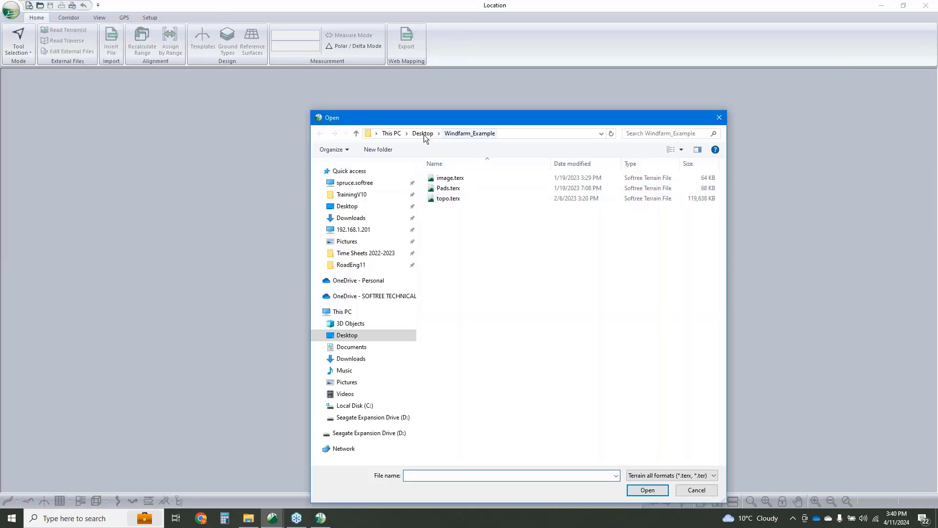
{"action": "left_click", "coordinate": [423, 133]}
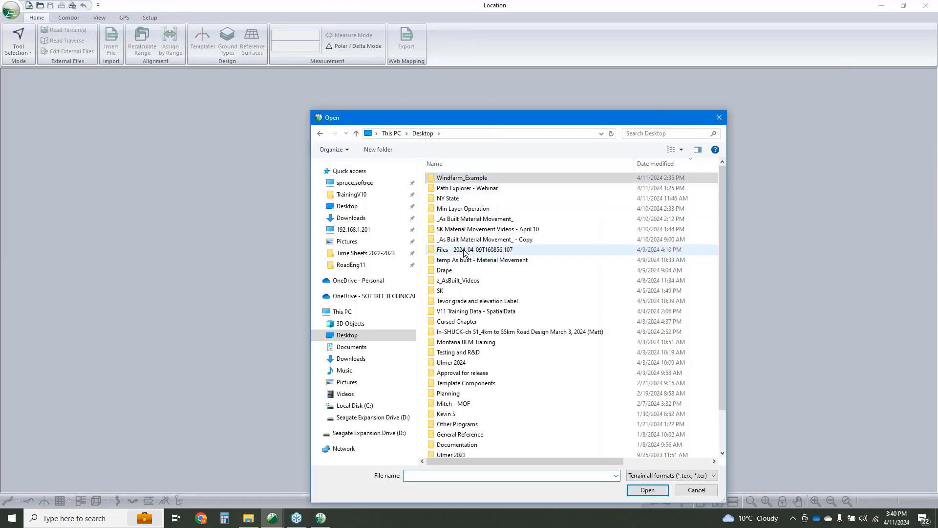
{"action": "double_click", "coordinate": [456, 189]}
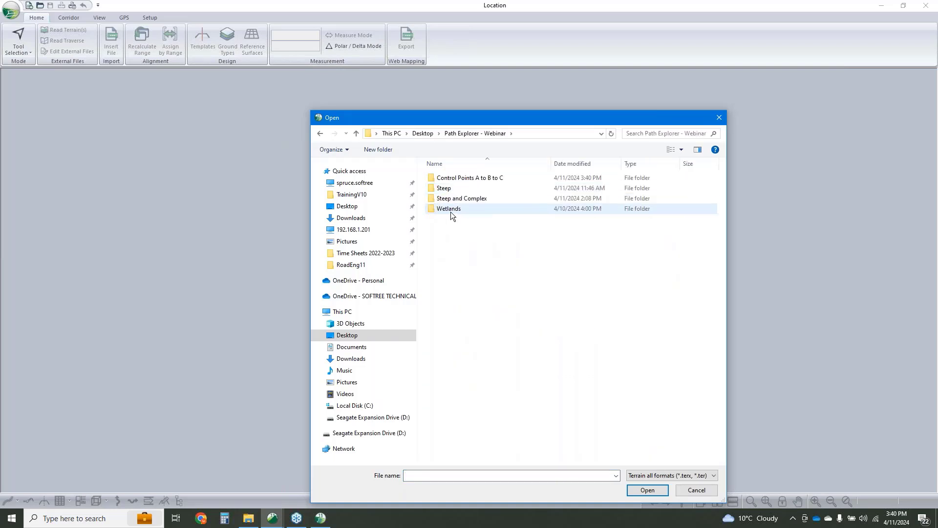
{"action": "double_click", "coordinate": [467, 178]}
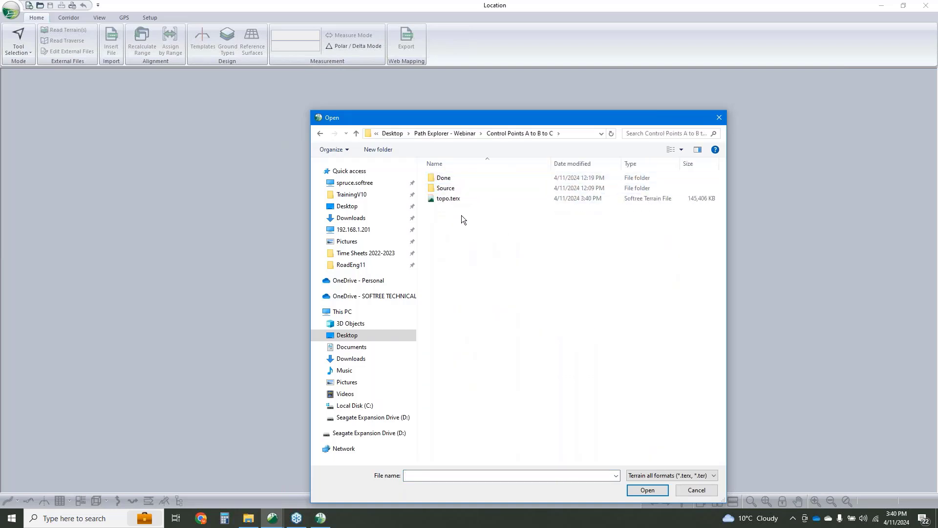
{"action": "left_click", "coordinate": [452, 199]}
{"action": "left_click", "coordinate": [649, 489]}
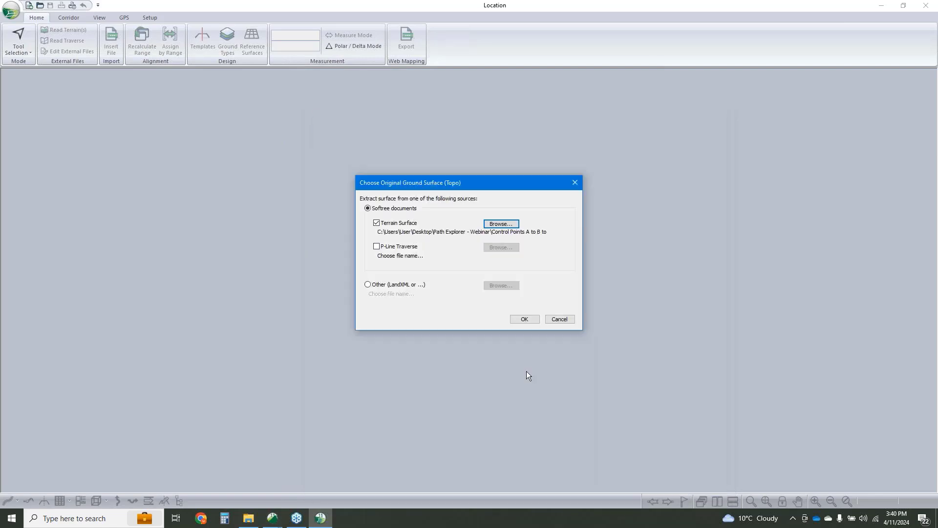
{"action": "left_click", "coordinate": [521, 317]}
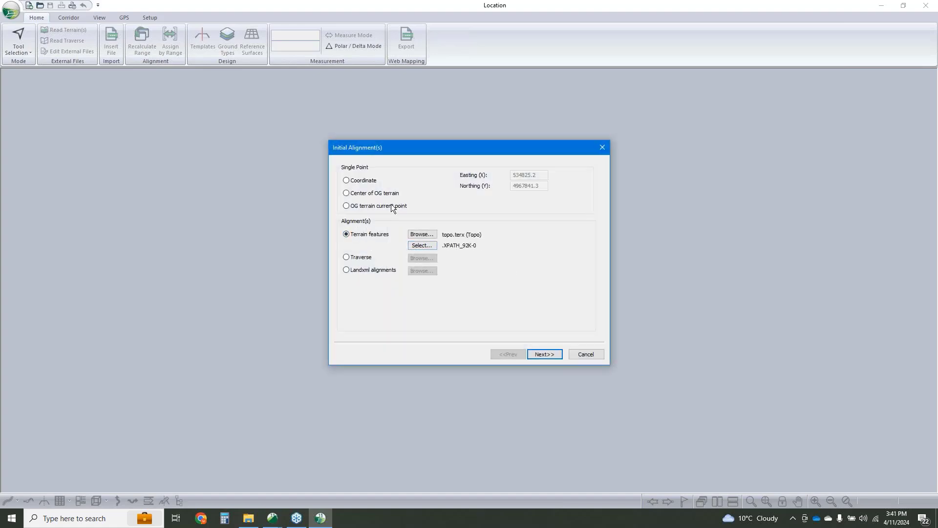
- Create the initial alignment from terrain feature XPATH_92K-0 with the default standard template and default corridor surfaces
{"action": "left_click", "coordinate": [423, 245]}
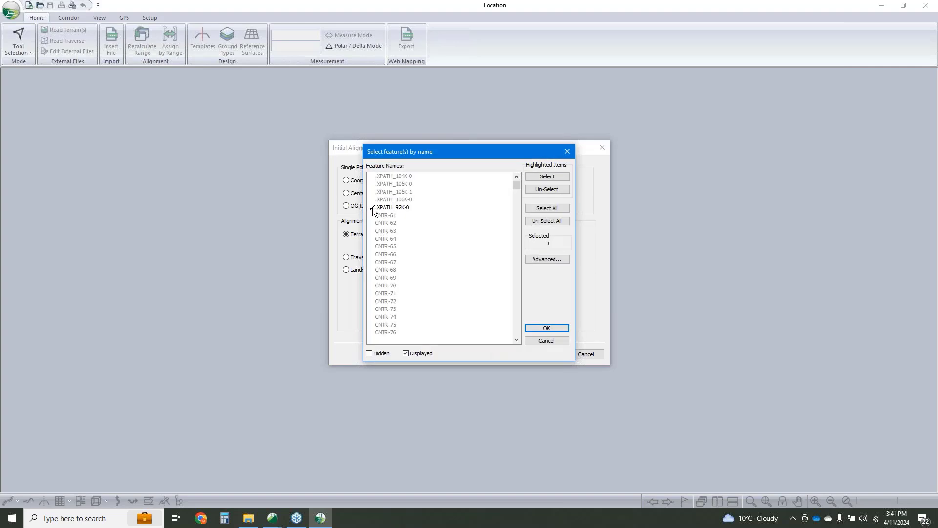
{"action": "left_click", "coordinate": [550, 340]}
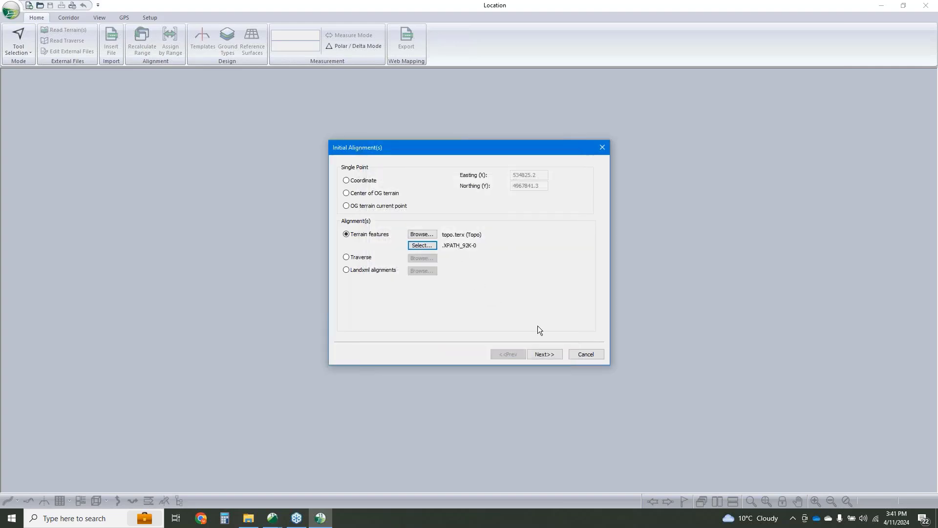
{"action": "left_click", "coordinate": [558, 356]}
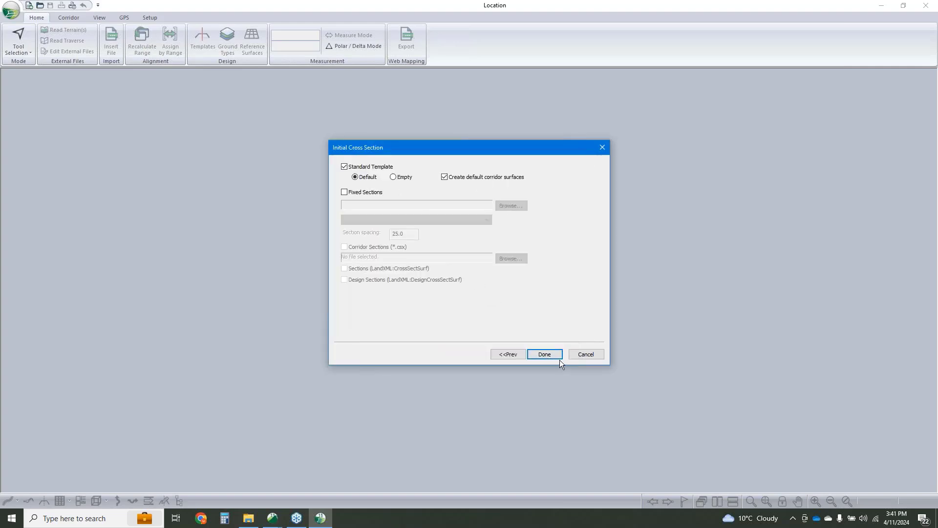
{"action": "left_click", "coordinate": [555, 357]}
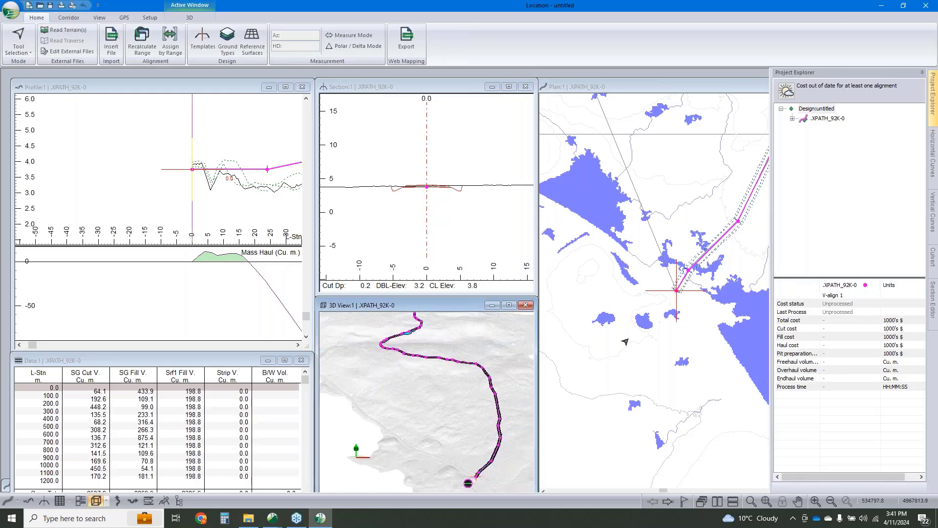
{"action": "middle_click_drag", "start_coordinate": [655, 330], "coordinate": [699, 377]}
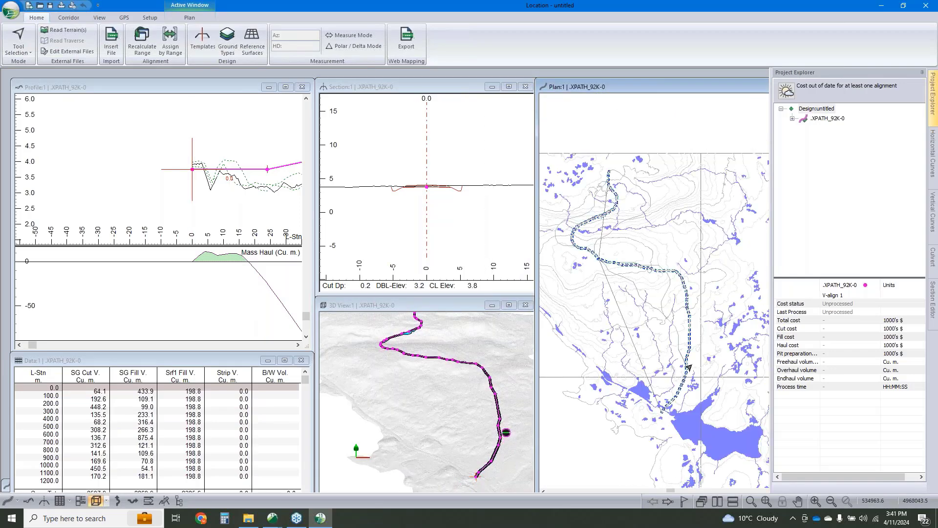
- Examine the initial road alignment in the profile, the 3D model and the plan
{"action": "left_click", "coordinate": [150, 196]}
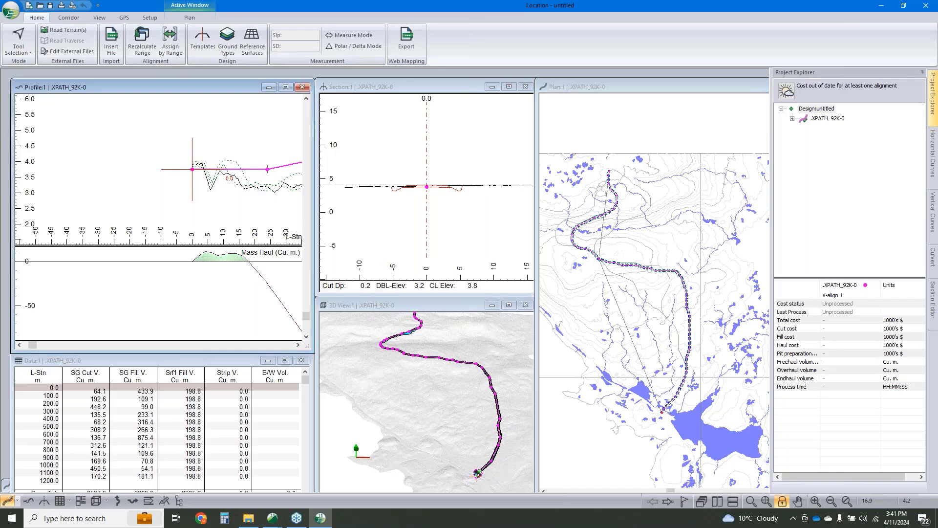
{"action": "scroll", "coordinate": [149, 189], "scroll_direction": "down", "scroll_amount": 4}
{"action": "middle_click_drag", "start_coordinate": [248, 198], "coordinate": [175, 206]}
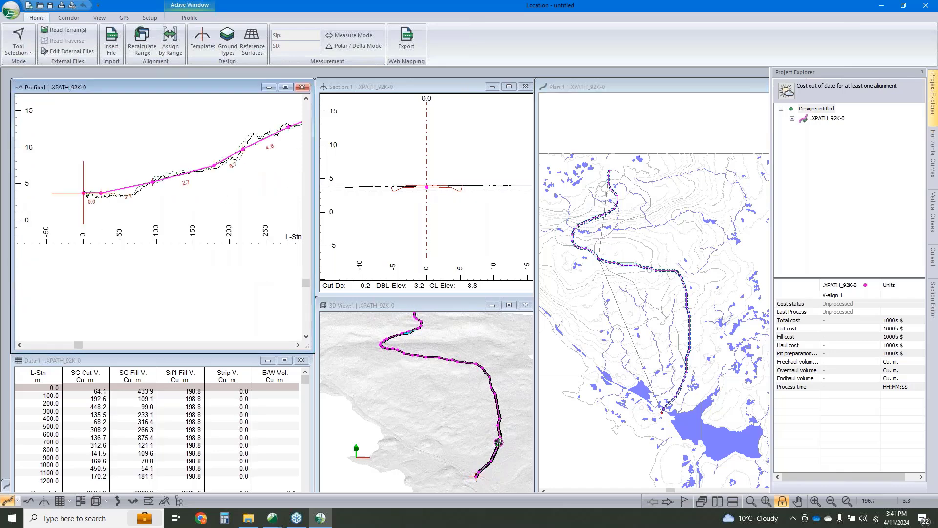
{"action": "scroll", "coordinate": [218, 202], "scroll_direction": "down", "scroll_amount": 3}
{"action": "middle_click_drag", "start_coordinate": [258, 200], "coordinate": [160, 199]}
{"action": "scroll", "coordinate": [195, 193], "scroll_direction": "down", "scroll_amount": 3}
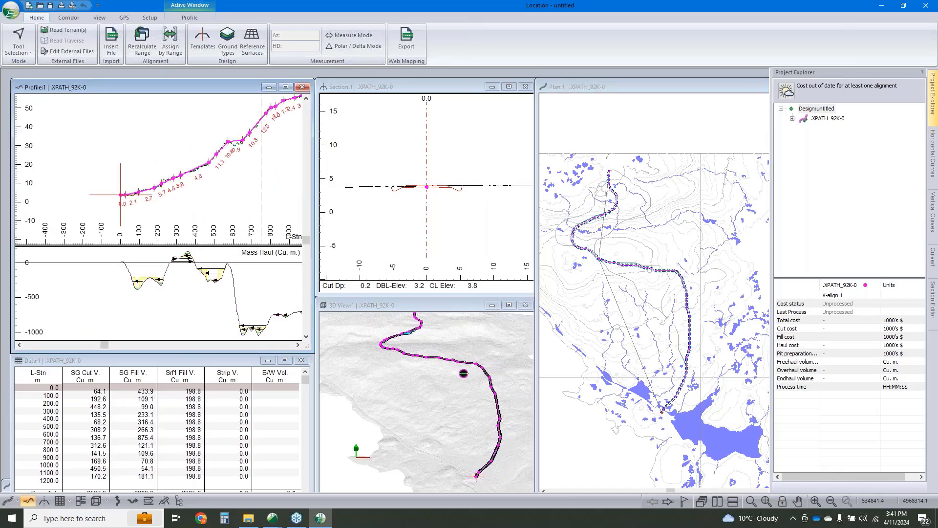
{"action": "mouse_move", "coordinate": [616, 195]}
{"action": "mouse_move", "coordinate": [711, 322]}
{"action": "scroll", "coordinate": [491, 450], "scroll_direction": "up", "scroll_amount": 1}
{"action": "scroll", "coordinate": [490, 449], "scroll_direction": "up", "scroll_amount": 3}
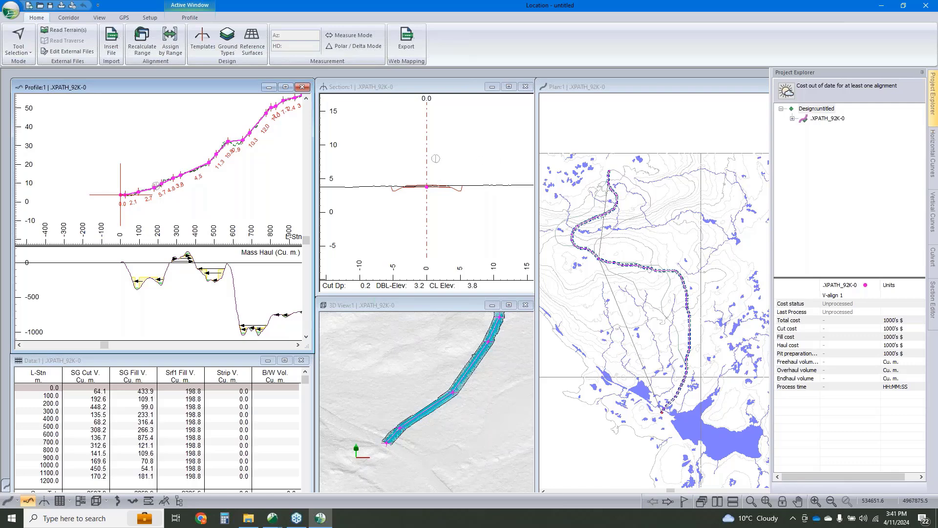
{"action": "left_click", "coordinate": [696, 358]}
{"action": "scroll", "coordinate": [693, 354], "scroll_direction": "up", "scroll_amount": 2}
{"action": "middle_click_drag", "start_coordinate": [693, 354], "coordinate": [702, 350]}
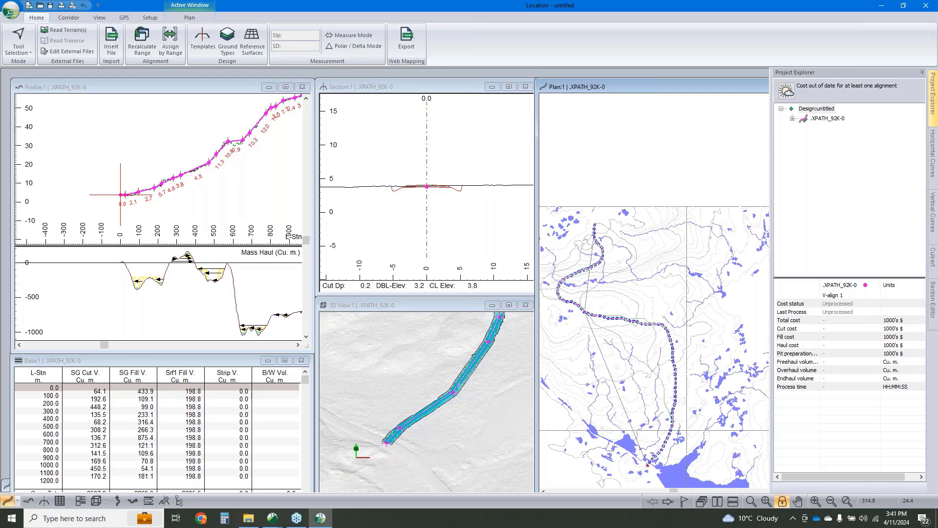
- Convert the horizontal polyline to an alignment with curves, using a minimum radius of 50 m and a maximum offset distance of 10 m
{"action": "left_click", "coordinate": [69, 18]}
{"action": "left_click", "coordinate": [218, 44]}
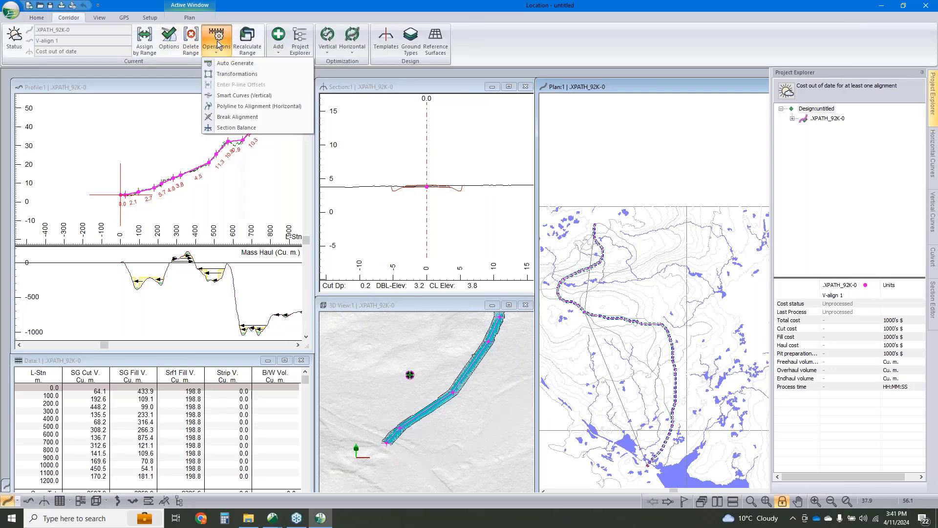
{"action": "left_click", "coordinate": [256, 112]}
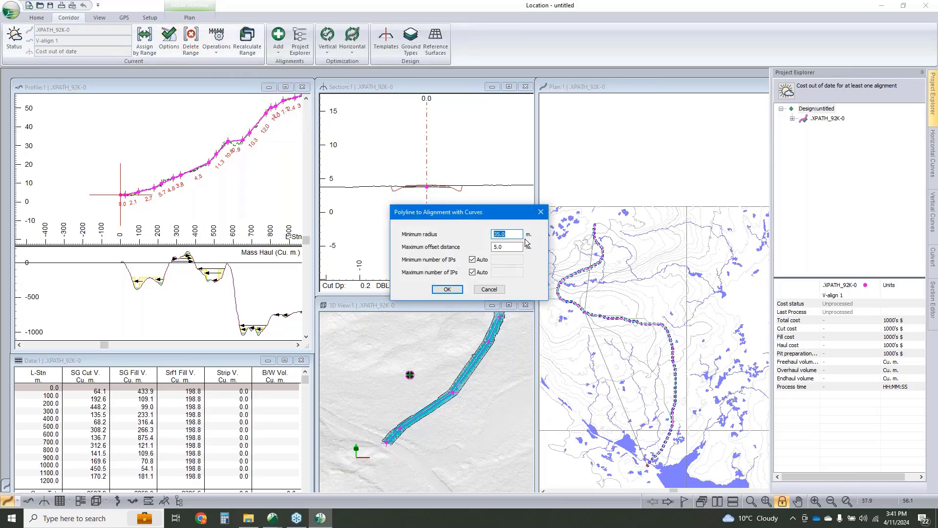
{"action": "type", "text": "50"}
{"action": "key", "text": "Tab"}
{"action": "type", "text": "10"}
{"action": "left_click", "coordinate": [440, 289]}
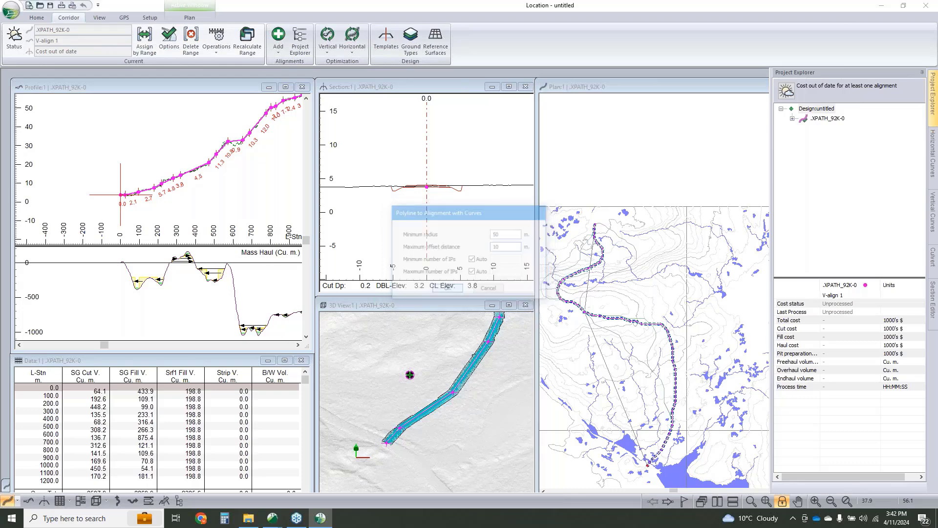
{"action": "left_click", "coordinate": [478, 279]}
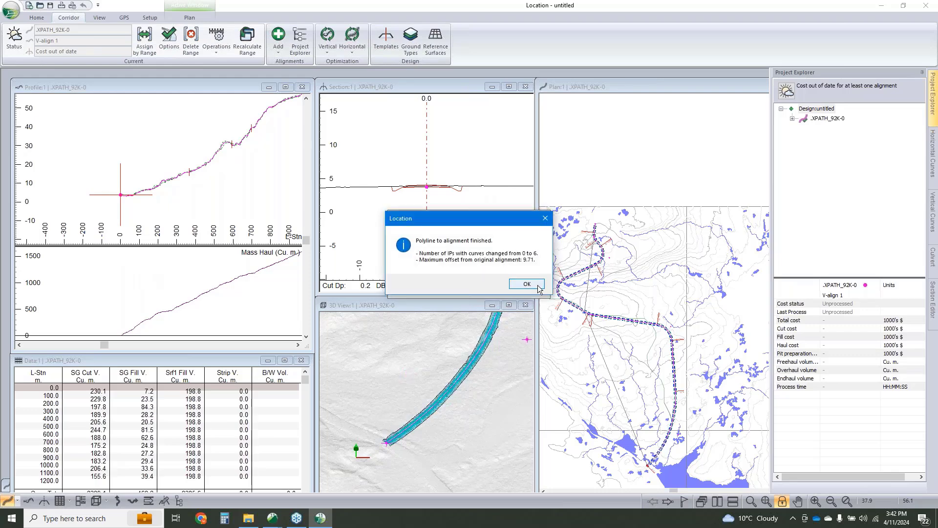
{"action": "left_click", "coordinate": [527, 284]}
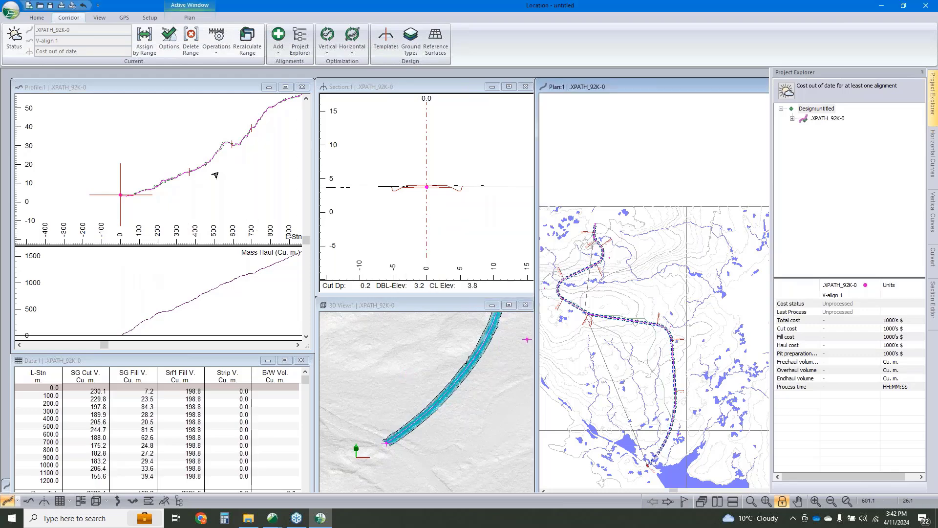
- Open the vertical optimization options of V-align 1 and sample sections at a 10 m spacing instead of all sections
{"action": "left_click", "coordinate": [215, 175]}
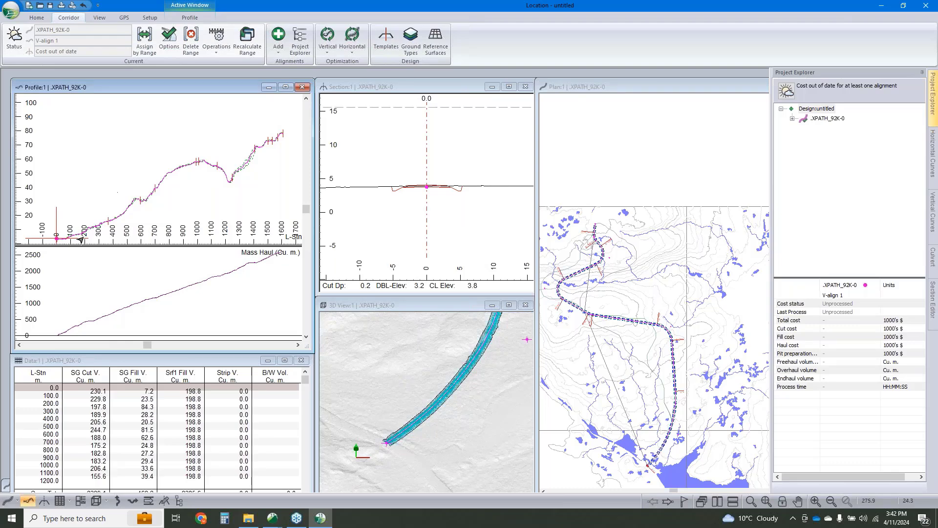
{"action": "left_click", "coordinate": [793, 119]}
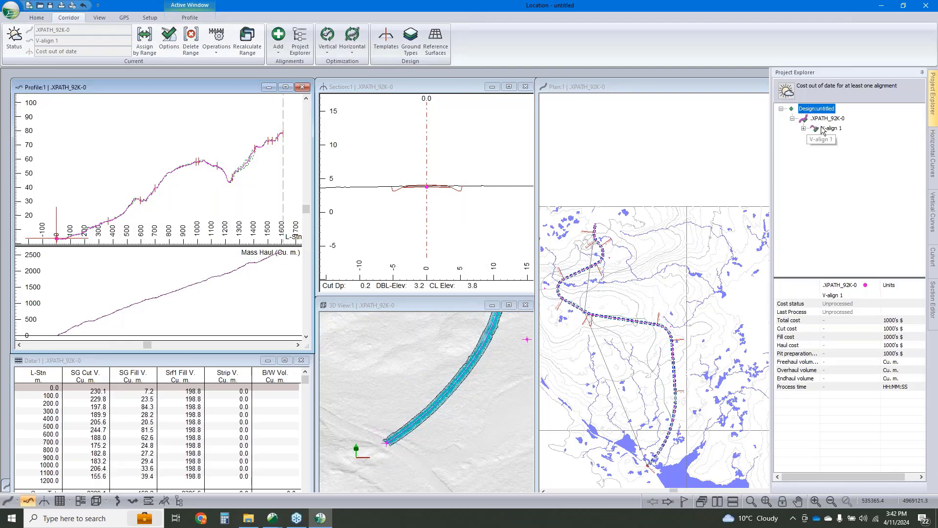
{"action": "right_click", "coordinate": [825, 128]}
{"action": "left_click", "coordinate": [854, 146]}
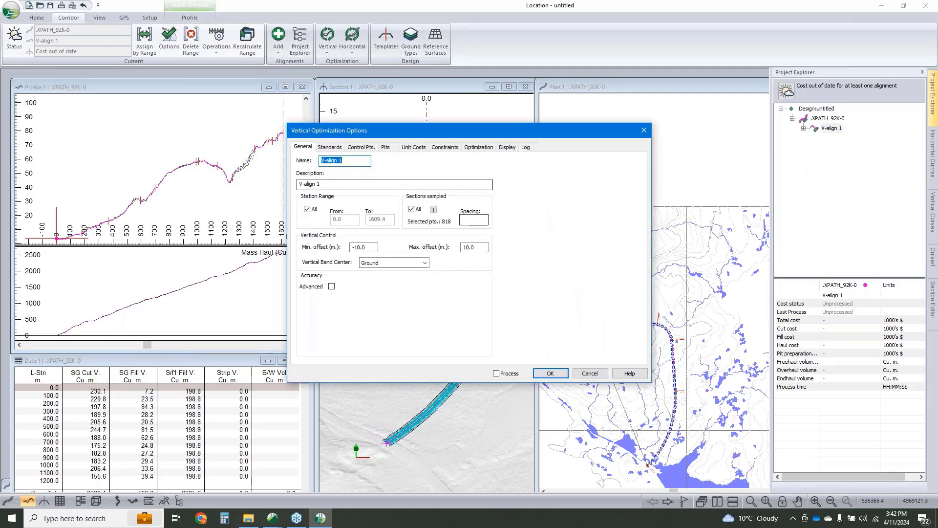
{"action": "left_click", "coordinate": [412, 209]}
{"action": "left_click", "coordinate": [476, 220]}
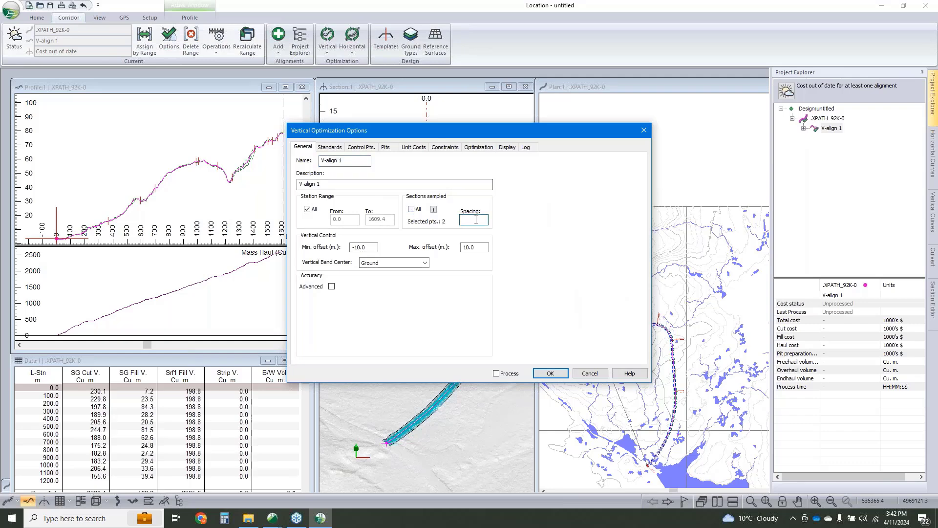
{"action": "type", "text": "10"}
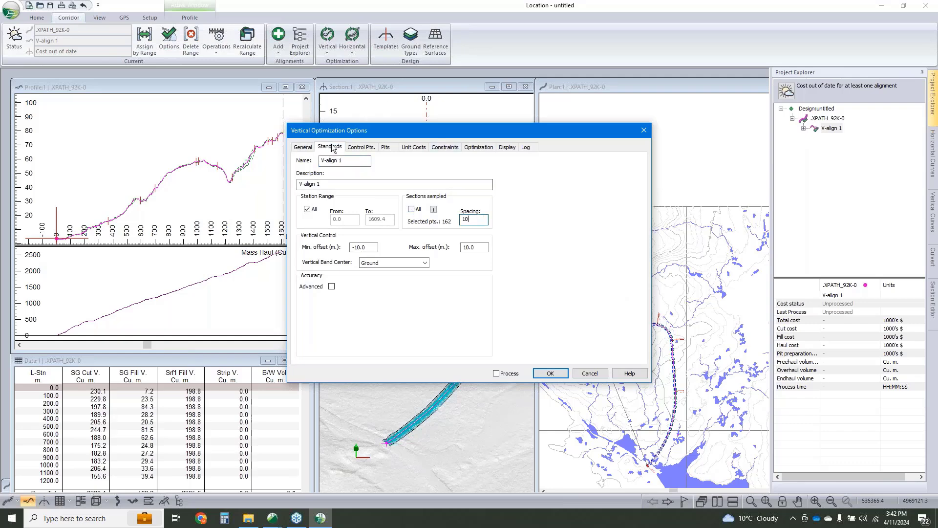
- Enter vertical standards with a minimum grade of -12%, a maximum grade of 12% and a minimum sag K of 4
{"action": "left_click", "coordinate": [330, 147]}
{"action": "double_click", "coordinate": [354, 260]}
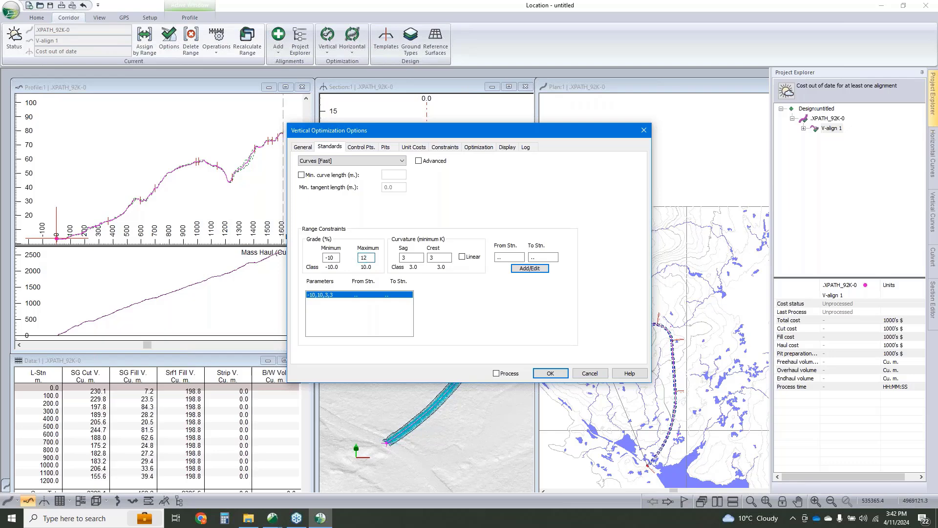
{"action": "double_click", "coordinate": [332, 257]}
{"action": "double_click", "coordinate": [407, 257]}
{"action": "left_click_drag", "start_coordinate": [485, 132], "coordinate": [332, 122]}
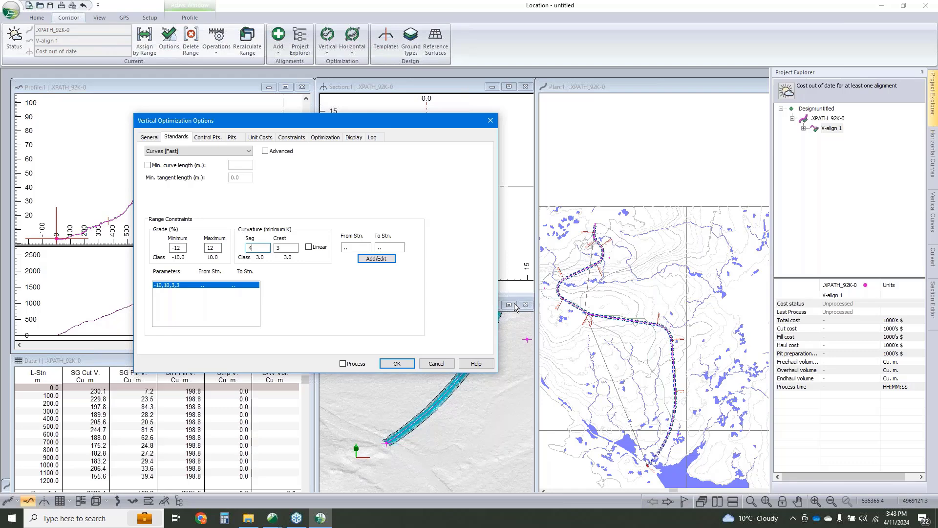
{"action": "double_click", "coordinate": [210, 248]}
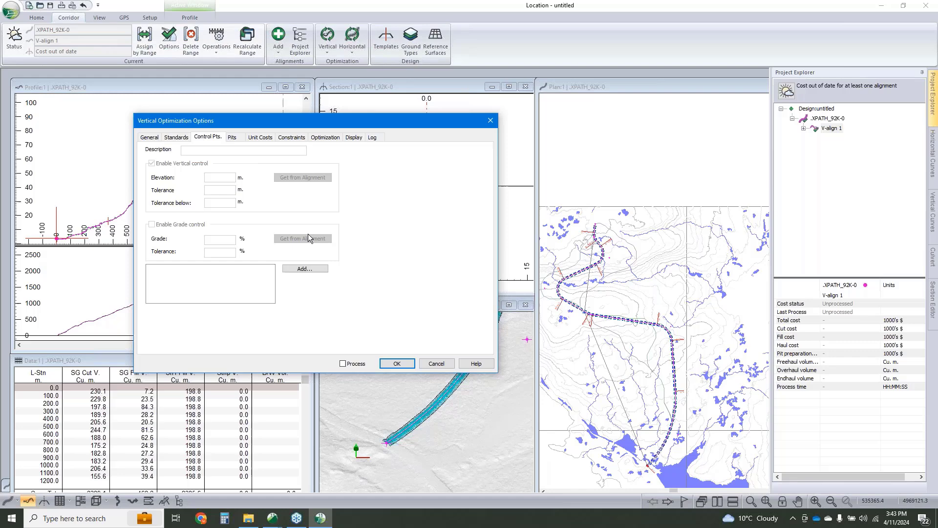
- Add a vertical control point at the start of the alignment with grade control enabled and its grade taken from the alignment
{"action": "left_click", "coordinate": [304, 268]}
{"action": "left_click", "coordinate": [276, 243]}
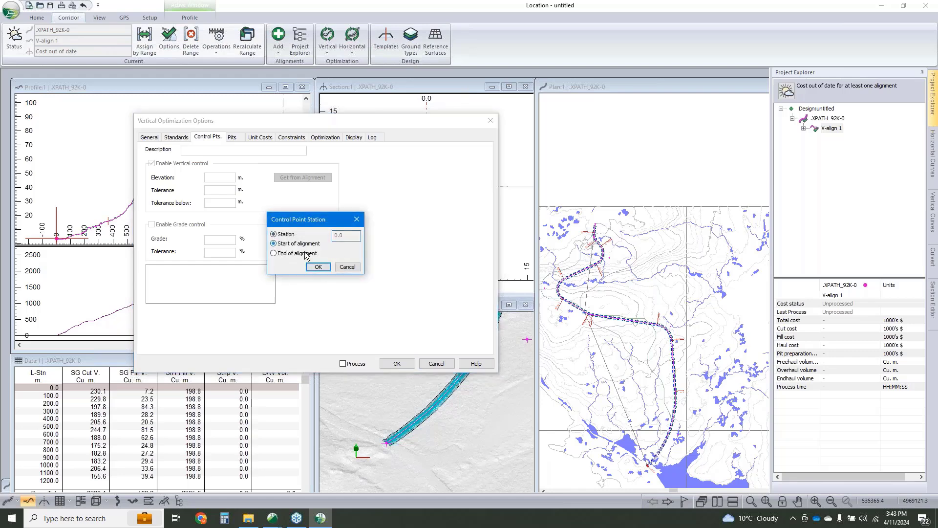
{"action": "left_click", "coordinate": [318, 267]}
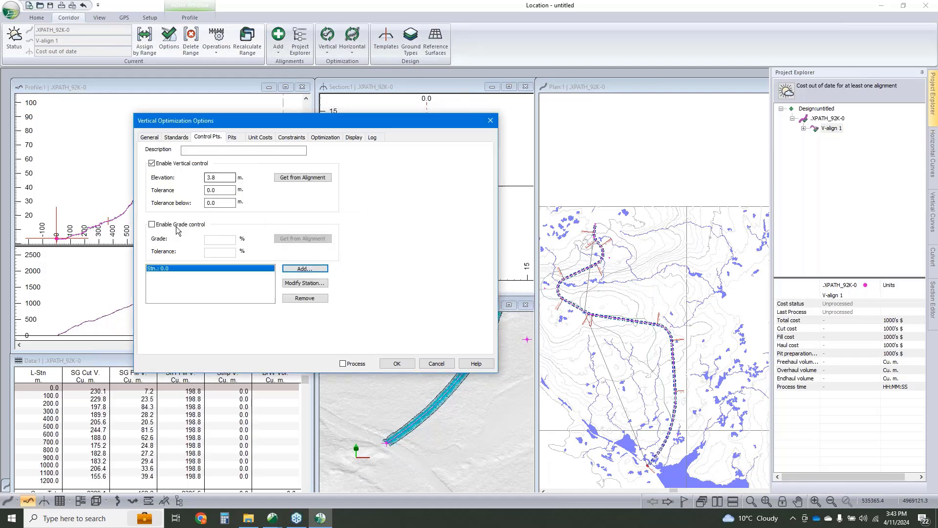
{"action": "left_click", "coordinate": [152, 223]}
{"action": "left_click", "coordinate": [302, 238]}
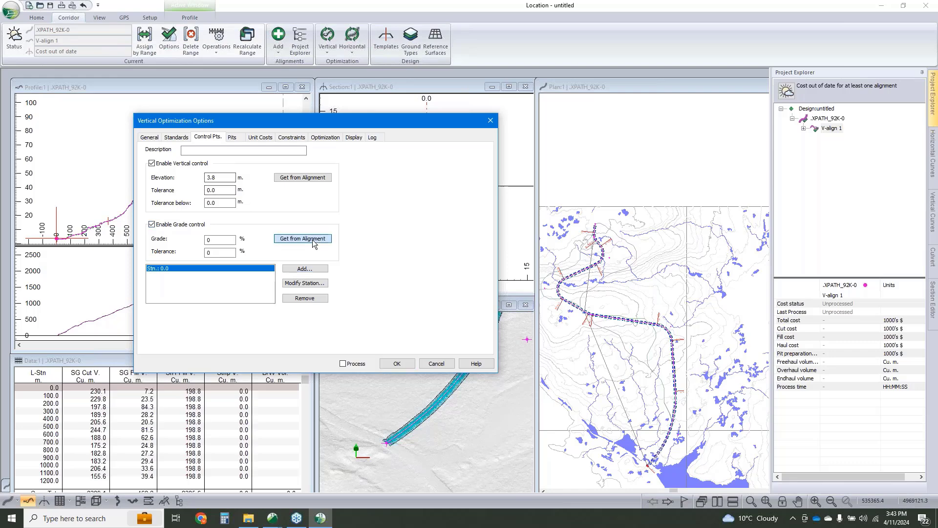
- Add a control point at the end of the alignment and enable its grade control with a grade of 4%
{"action": "left_click", "coordinate": [305, 268]}
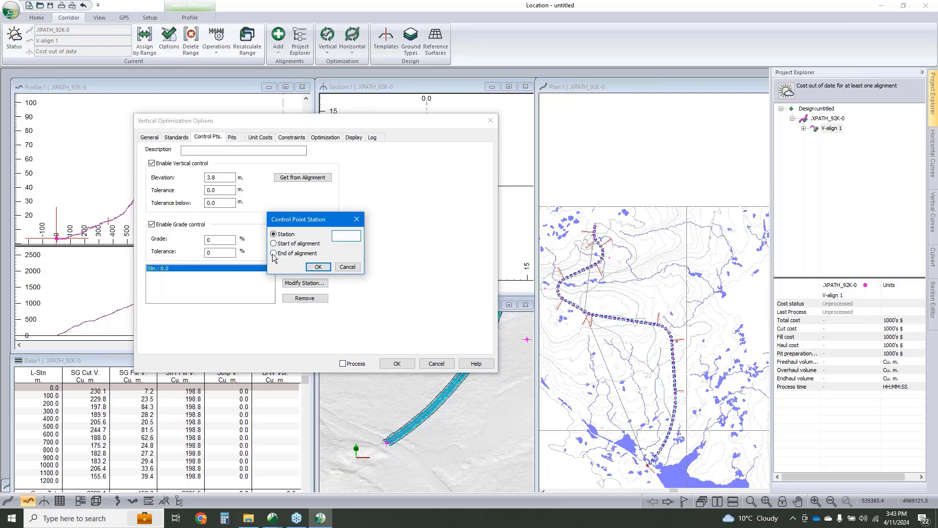
{"action": "left_click", "coordinate": [274, 253]}
{"action": "left_click", "coordinate": [318, 267]}
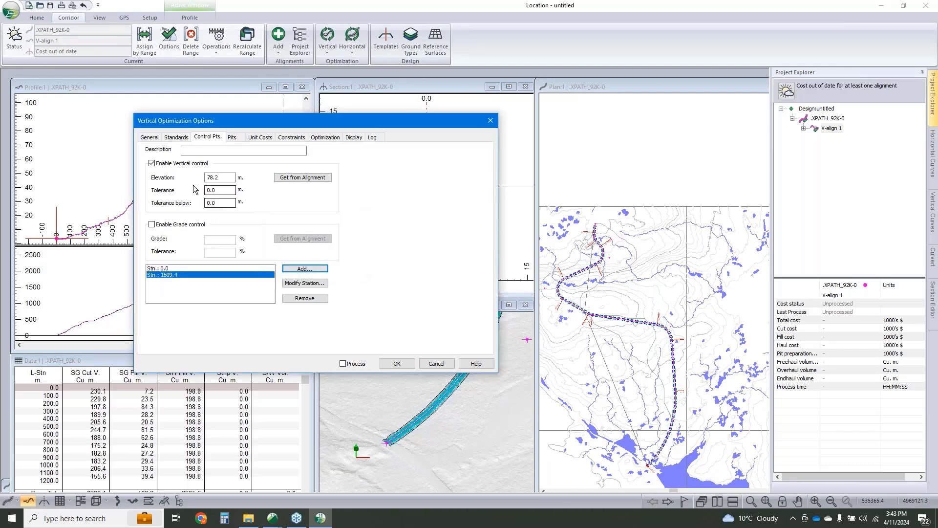
{"action": "left_click", "coordinate": [151, 224]}
{"action": "left_click", "coordinate": [302, 239]}
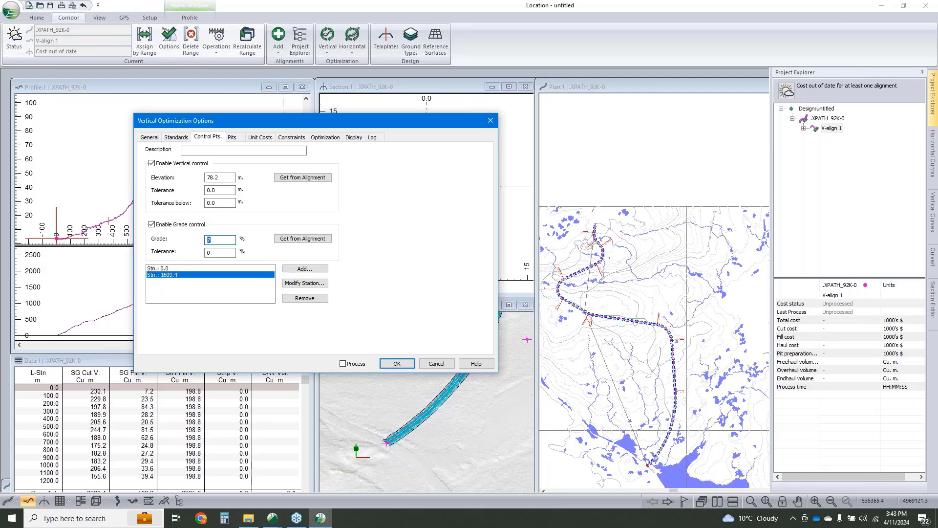
{"action": "type", "text": "4"}
- Apply the edited grade and curvature values to the range constraints and accept the vertical optimization options
{"action": "left_click", "coordinate": [181, 138]}
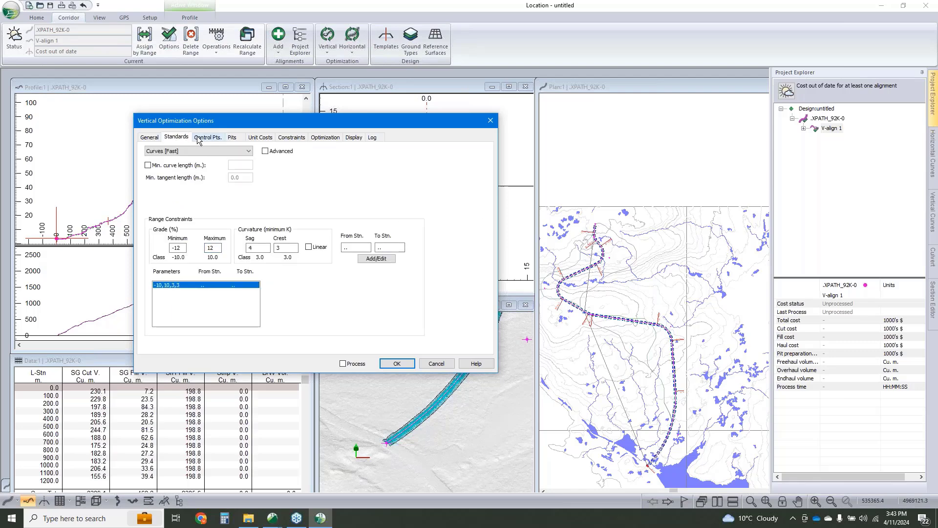
{"action": "left_click", "coordinate": [376, 258]}
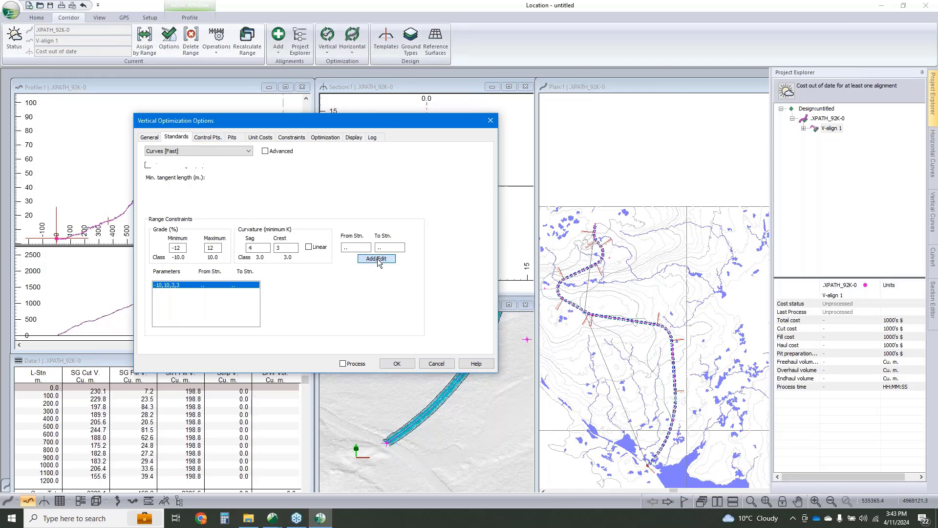
{"action": "left_click", "coordinate": [207, 137]}
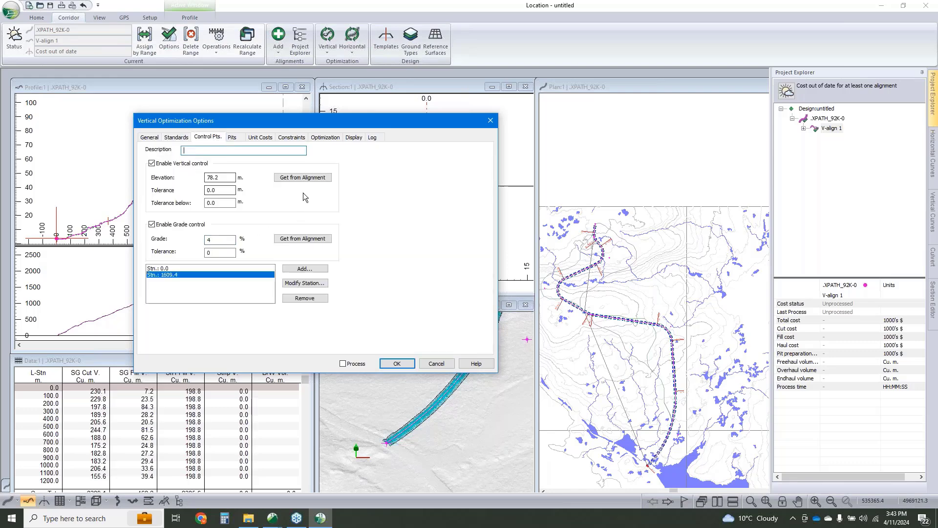
{"action": "left_click", "coordinate": [305, 268]}
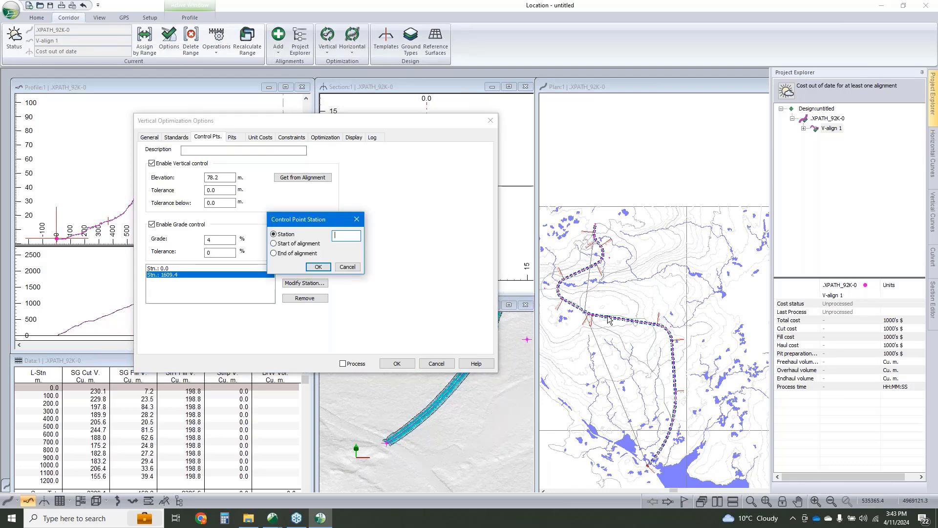
{"action": "left_click", "coordinate": [347, 267]}
{"action": "left_click", "coordinate": [396, 364]}
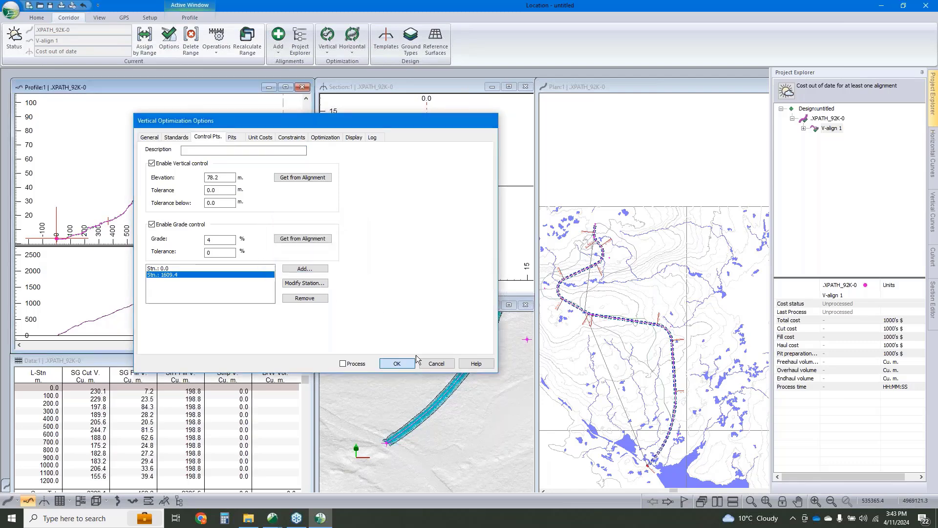
- Pick the alignment point just past the curve end at 1008.6 in plan and add a vertical control point at station 1028
{"action": "scroll", "coordinate": [555, 326], "scroll_direction": "up", "scroll_amount": 6}
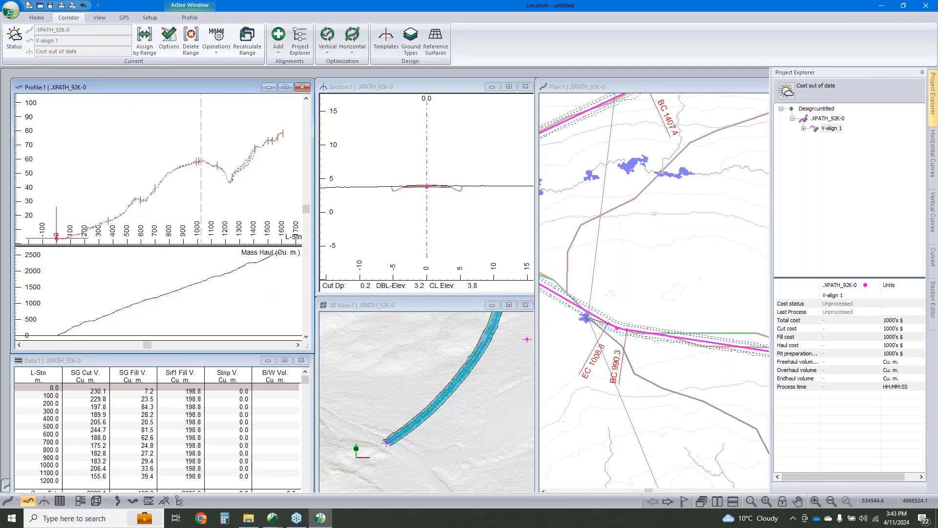
{"action": "left_click", "coordinate": [590, 313]}
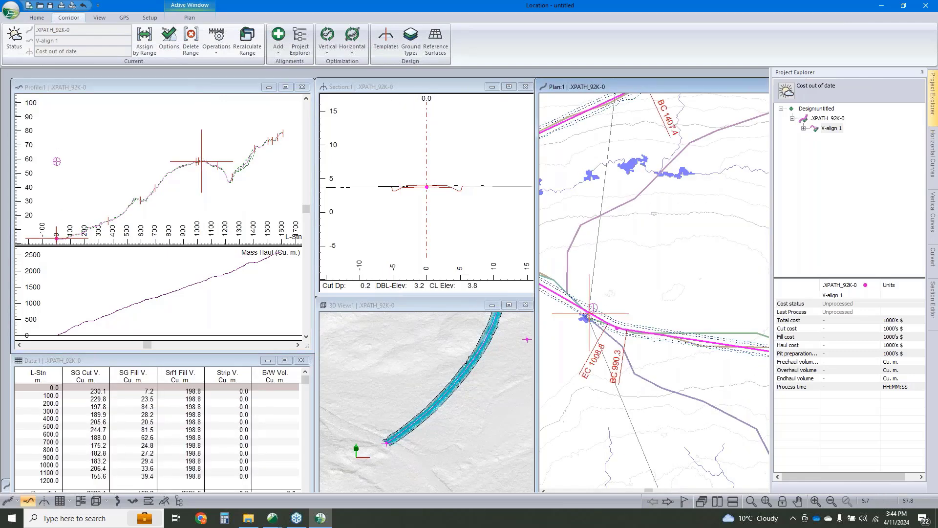
{"action": "right_click", "coordinate": [840, 134]}
{"action": "left_click", "coordinate": [869, 152]}
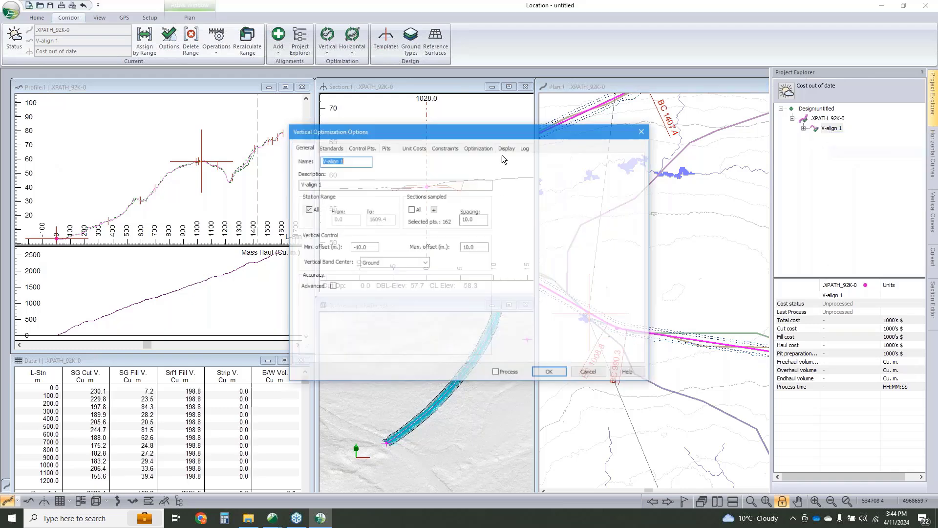
{"action": "left_click", "coordinate": [368, 148]}
{"action": "left_click", "coordinate": [458, 278]}
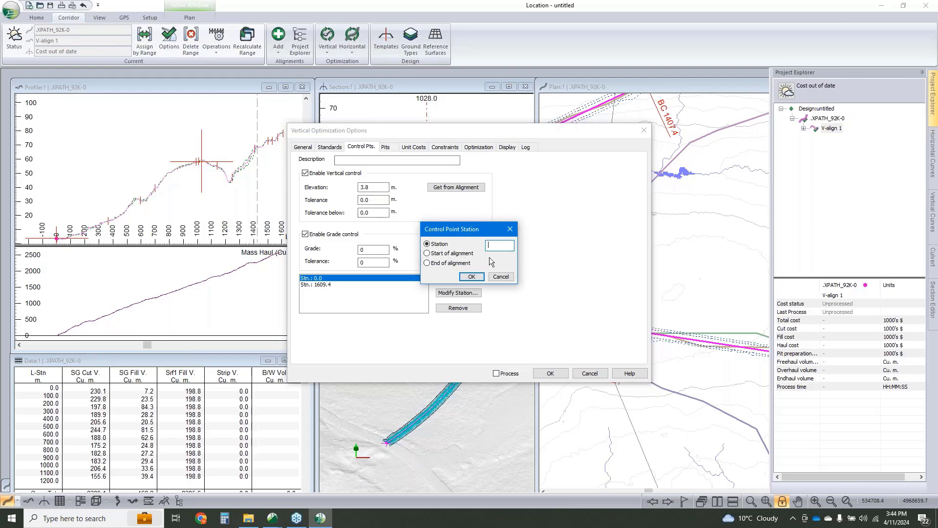
{"action": "type", "text": "1028"}
{"action": "left_click", "coordinate": [471, 276]}
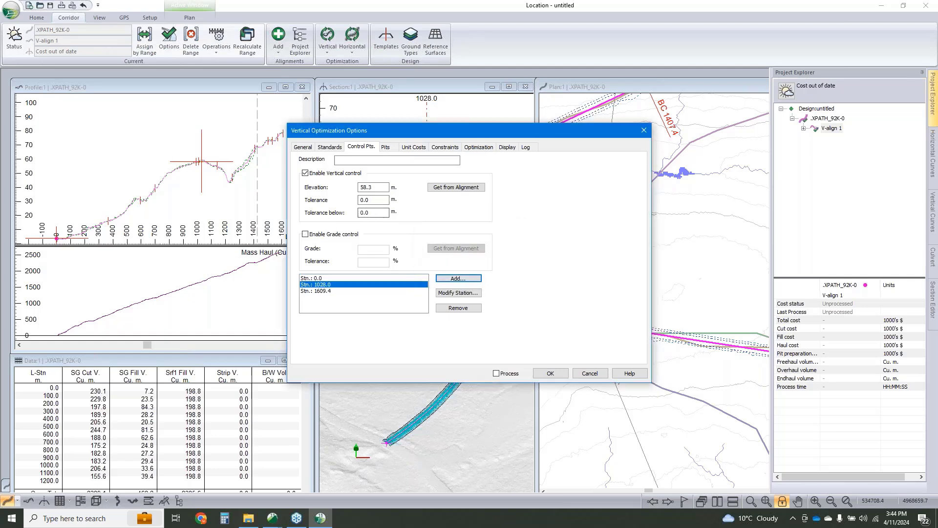
- Set both elevation tolerances of the station 1028 control point to 2 m and enable grade control at 0% with 2% tolerance
{"action": "mouse_move", "coordinate": [371, 200]}
{"action": "left_mouse_down"}
{"action": "mouse_move", "coordinate": [360, 200]}
{"action": "mouse_move", "coordinate": [361, 212]}
{"action": "left_mouse_up"}
{"action": "type", "text": "22"}
{"action": "left_click", "coordinate": [306, 234]}
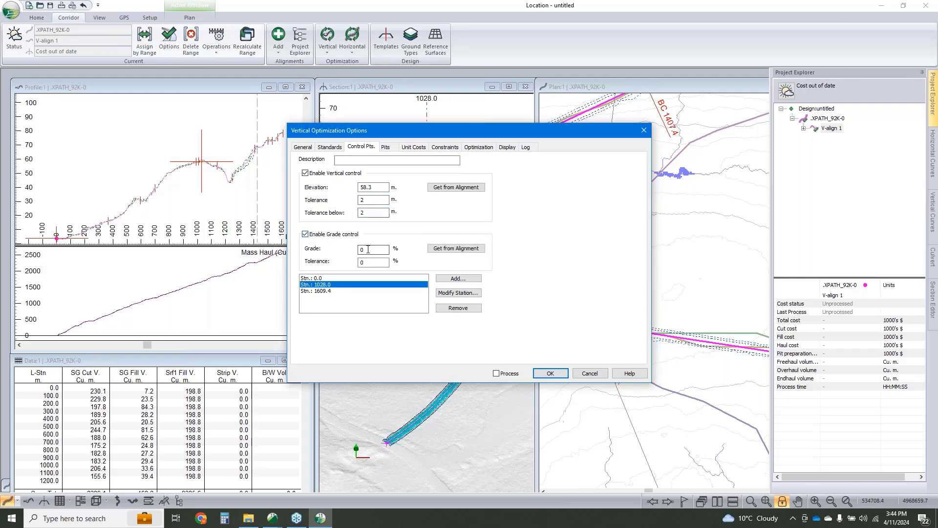
{"action": "key", "text": "Tab"}
{"action": "key", "text": "Tab"}
{"action": "type", "text": "2"}
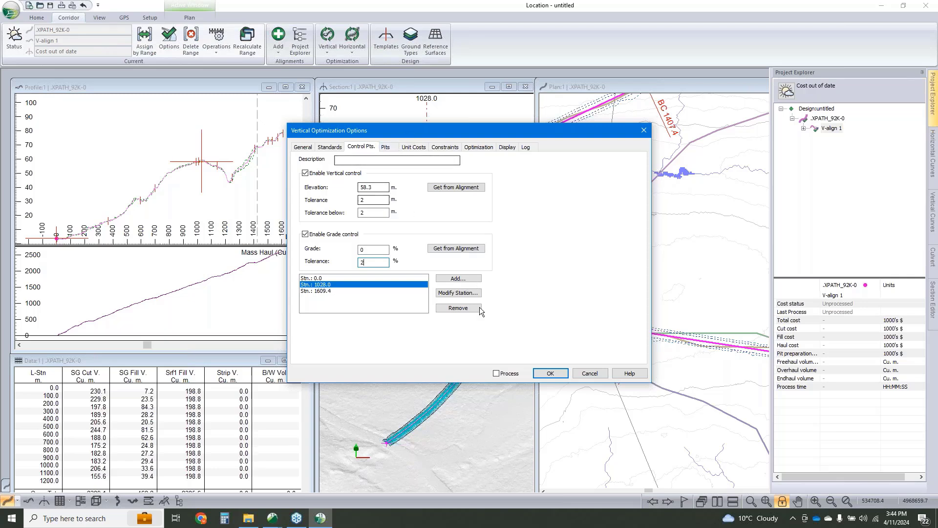
- Accept the vertical optimization options with processing enabled and process the alignment with Optimal Profile and Smart Curves
{"action": "left_click", "coordinate": [496, 373]}
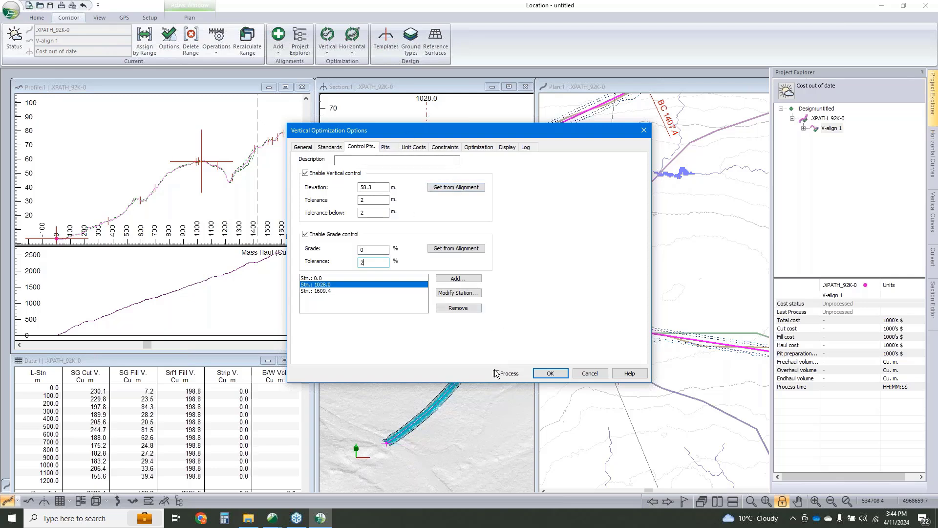
{"action": "left_click", "coordinate": [550, 374]}
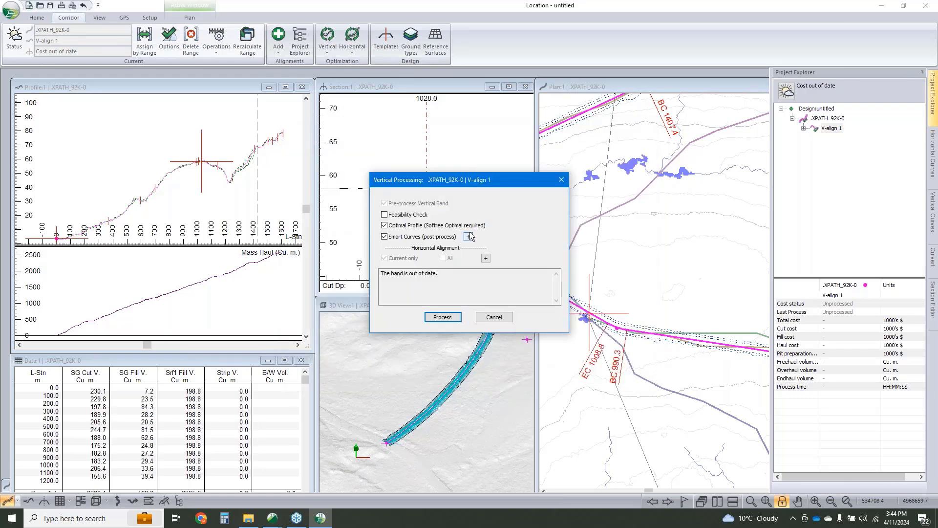
{"action": "left_click", "coordinate": [436, 317]}
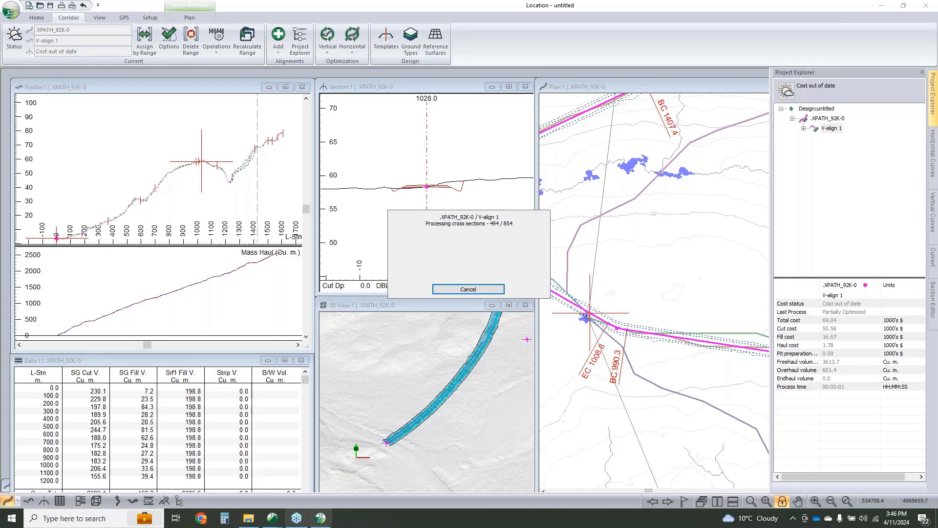
- Switch to the topo.terx terrain and review the cut, fill and surfacing costs in Path Explorer without changing them
{"action": "mouse_move", "coordinate": [273, 519]}
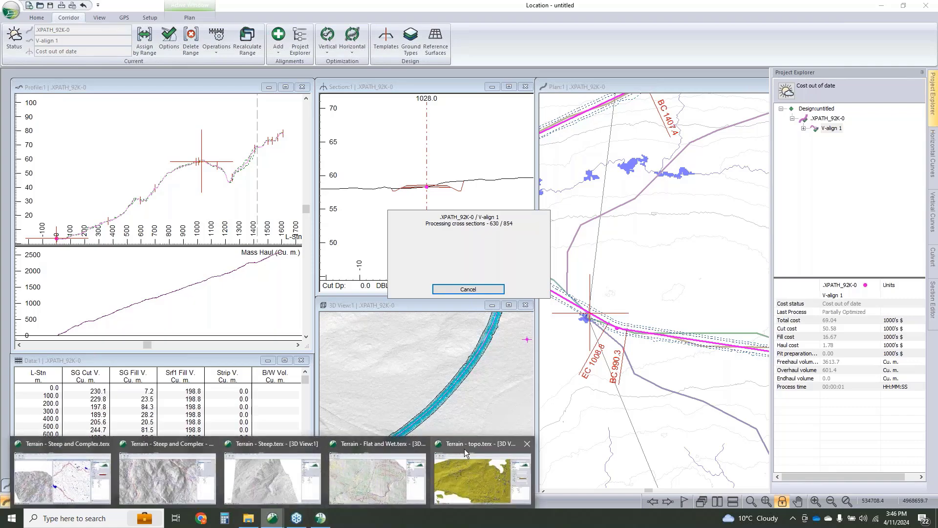
{"action": "mouse_move", "coordinate": [464, 446]}
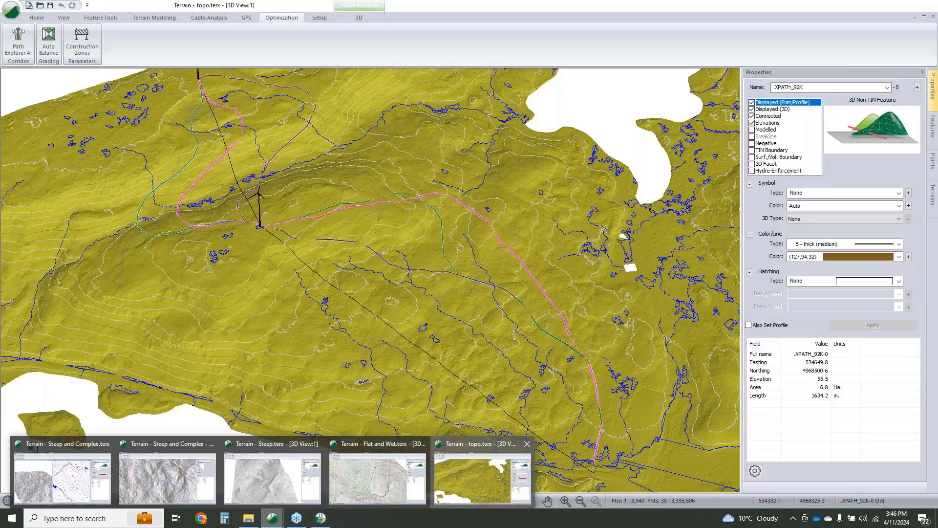
{"action": "left_click", "coordinate": [465, 446]}
{"action": "left_click", "coordinate": [18, 43]}
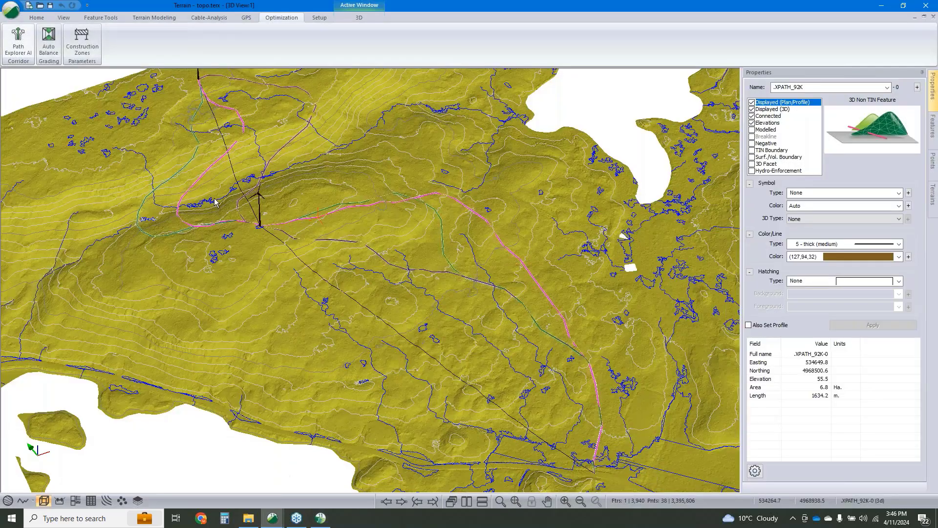
{"action": "left_click", "coordinate": [385, 304]}
{"action": "left_click_drag", "start_coordinate": [393, 303], "coordinate": [349, 303]}
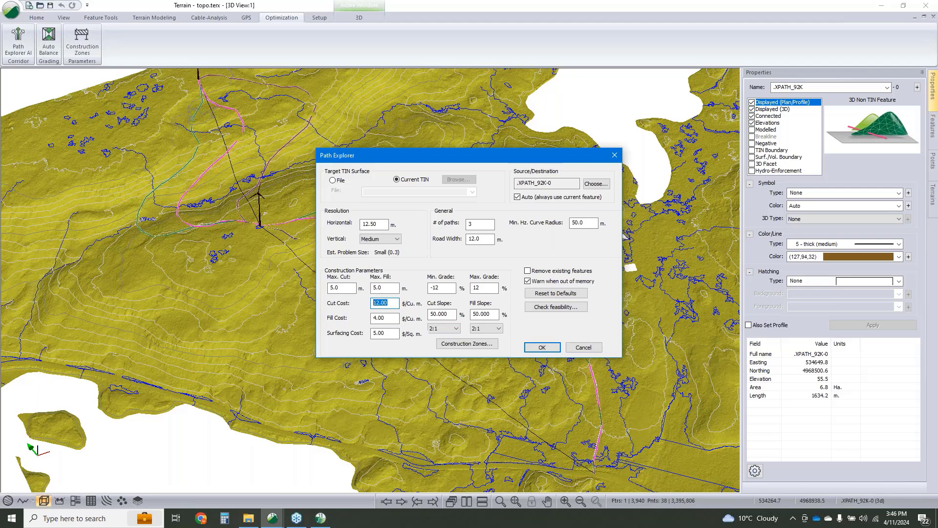
{"action": "left_click_drag", "start_coordinate": [390, 319], "coordinate": [331, 323]}
{"action": "key", "text": "Tab"}
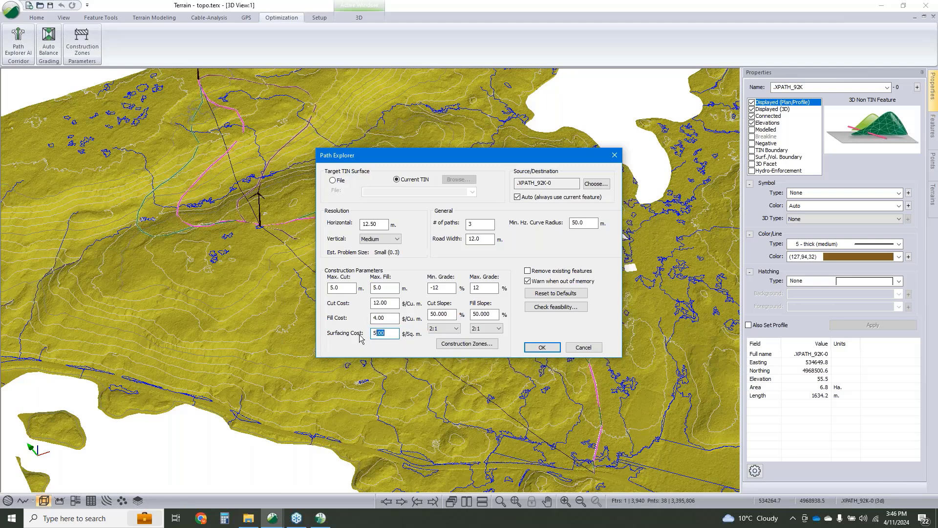
{"action": "left_click_drag", "start_coordinate": [375, 333], "coordinate": [427, 335]}
{"action": "left_click", "coordinate": [588, 349]}
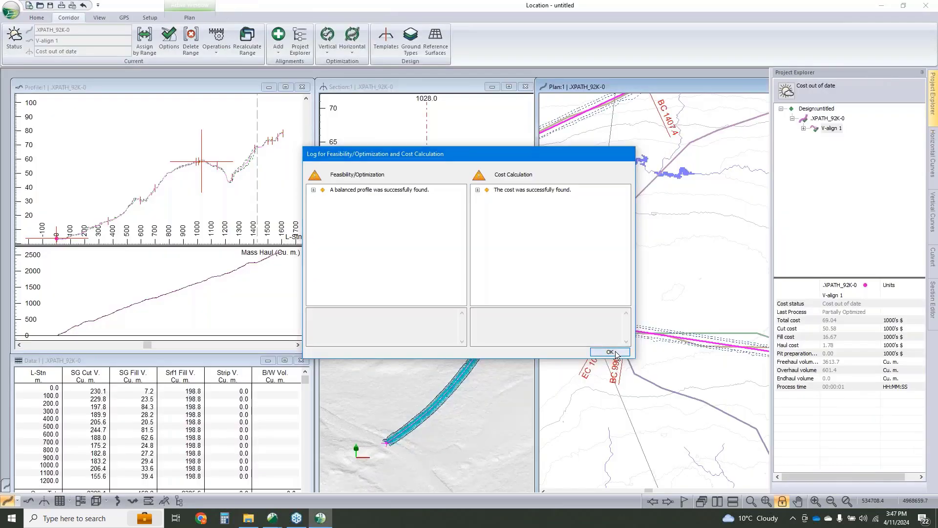
- Dismiss the optimization log in Location and review the handling and haul costs of the Overburden ground type
{"action": "left_click", "coordinate": [611, 352]}
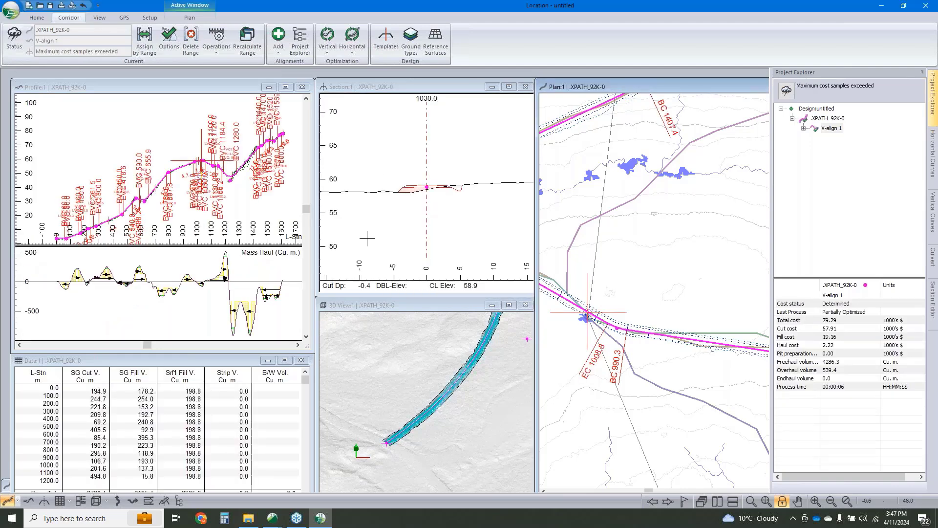
{"action": "scroll", "coordinate": [428, 185], "scroll_direction": "up", "scroll_amount": 3}
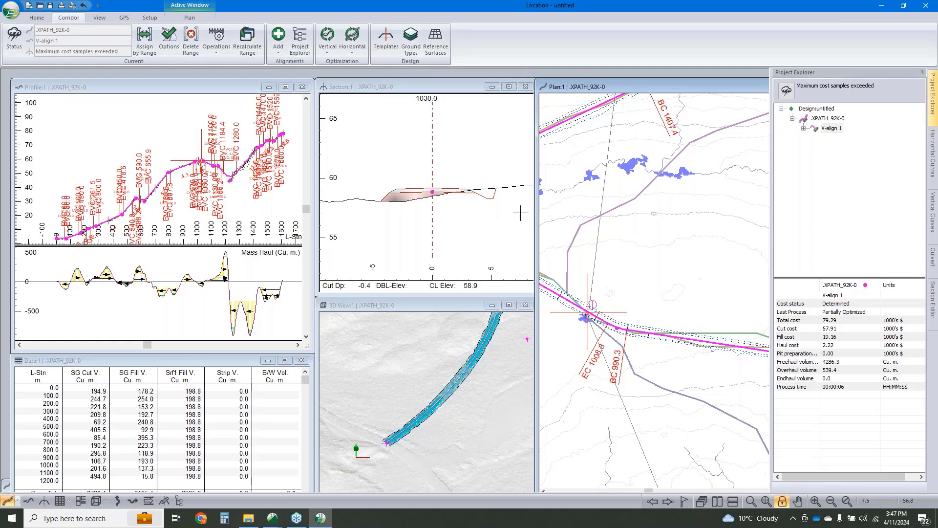
{"action": "left_click", "coordinate": [413, 50]}
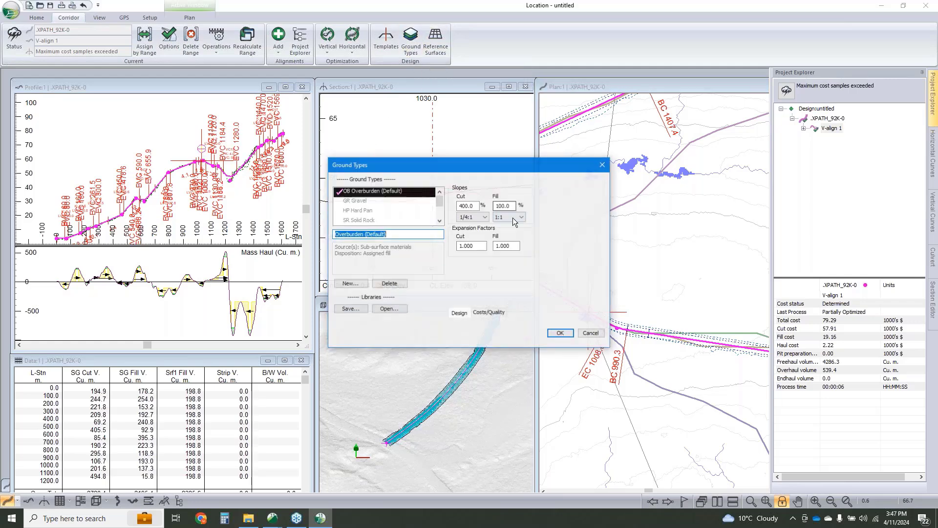
{"action": "left_click", "coordinate": [494, 312]}
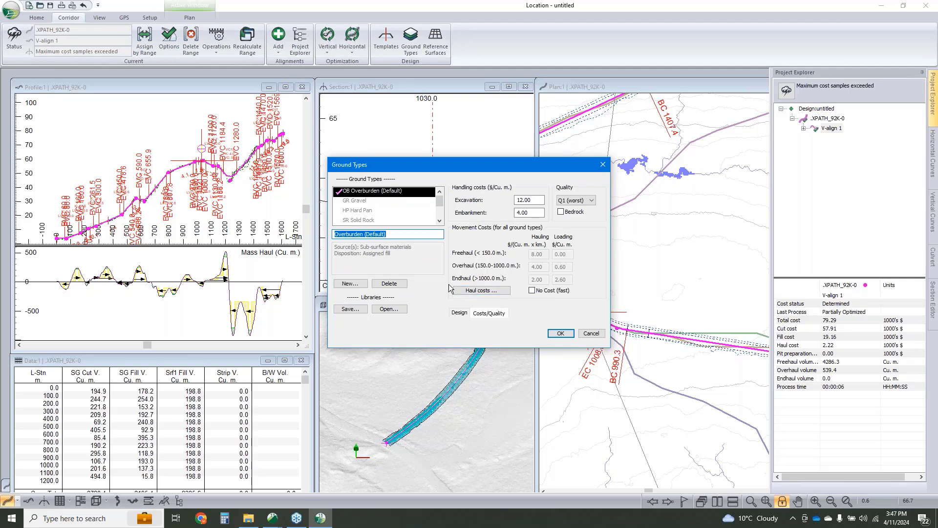
{"action": "left_click", "coordinate": [591, 333]}
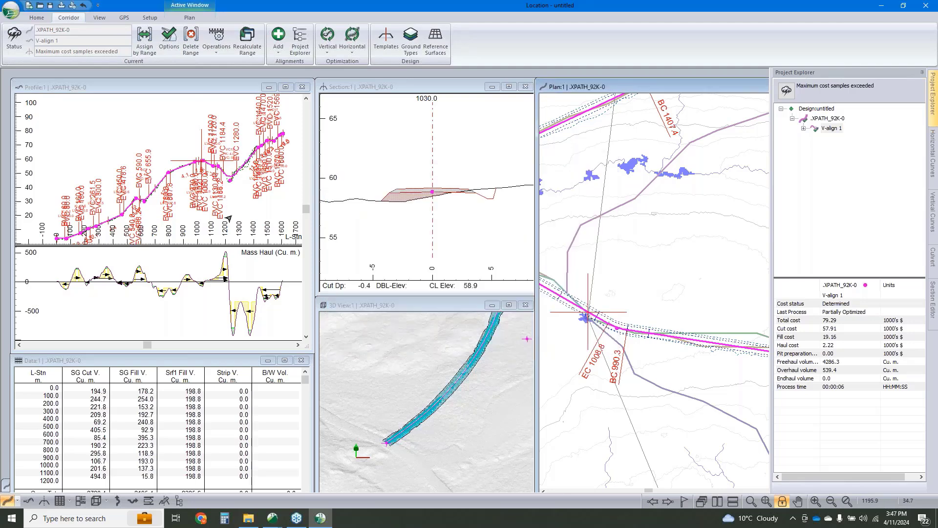
- Examine the optimized profile along its length, including the dip and cross section at station 1224
{"action": "left_click", "coordinate": [229, 180]}
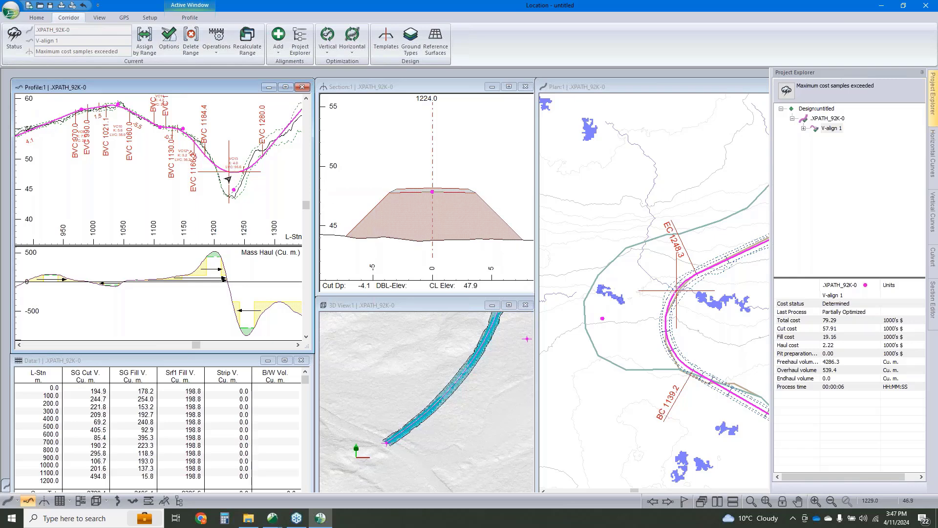
{"action": "middle_click_drag", "start_coordinate": [240, 178], "coordinate": [209, 195]}
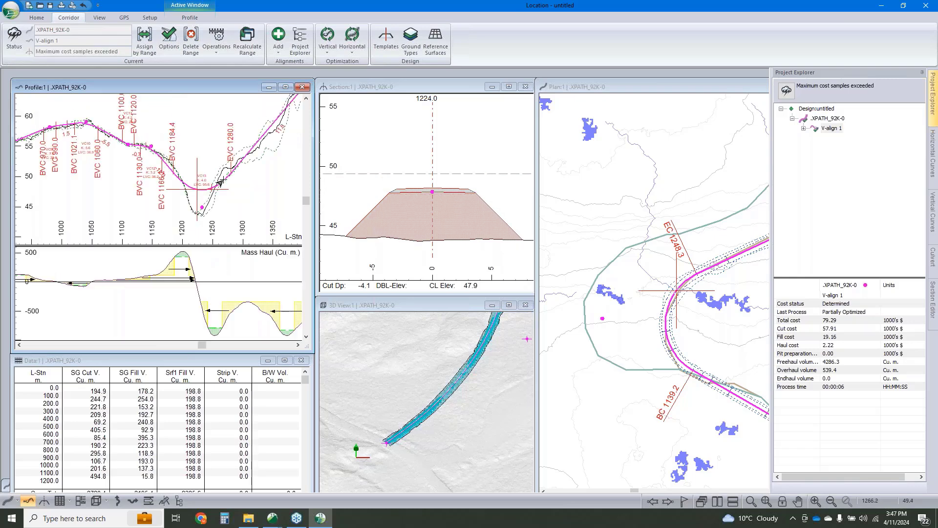
{"action": "scroll", "coordinate": [202, 193], "scroll_direction": "down", "scroll_amount": 4}
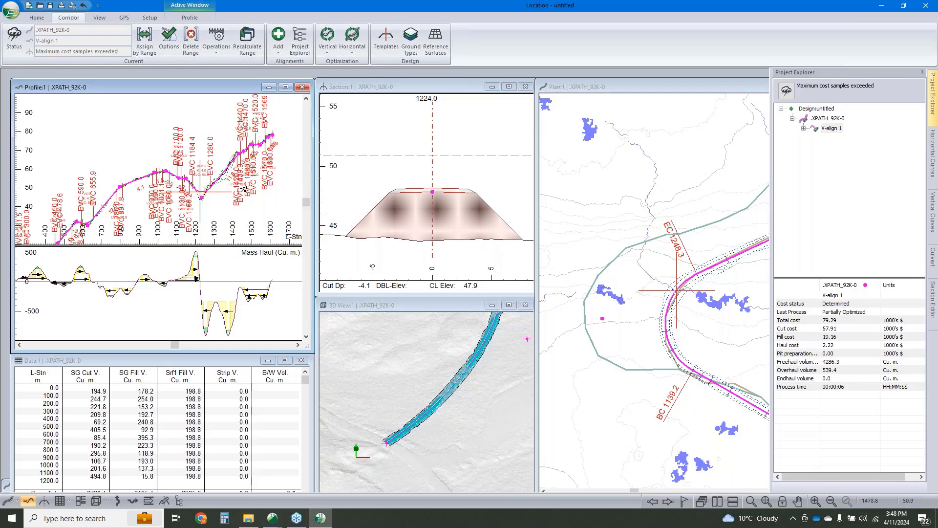
{"action": "scroll", "coordinate": [233, 188], "scroll_direction": "down", "scroll_amount": 2}
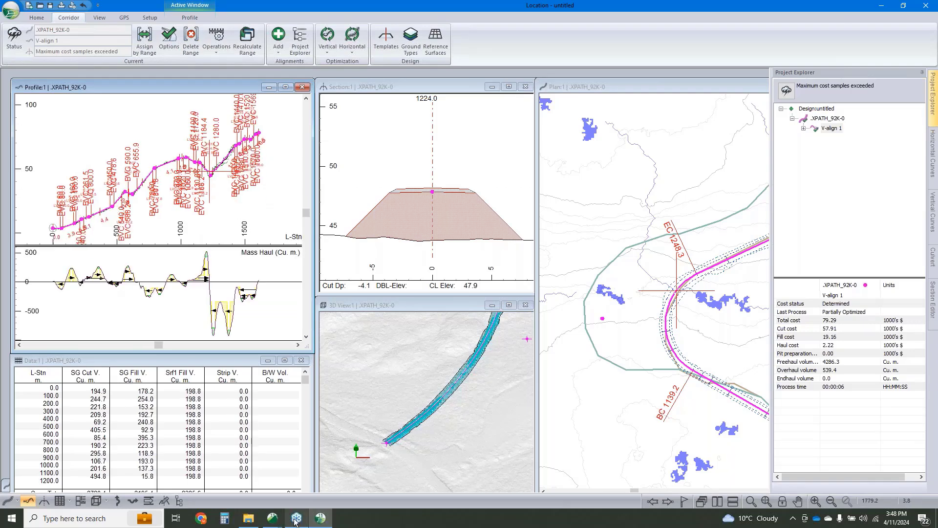
{"action": "mouse_move", "coordinate": [274, 521]}
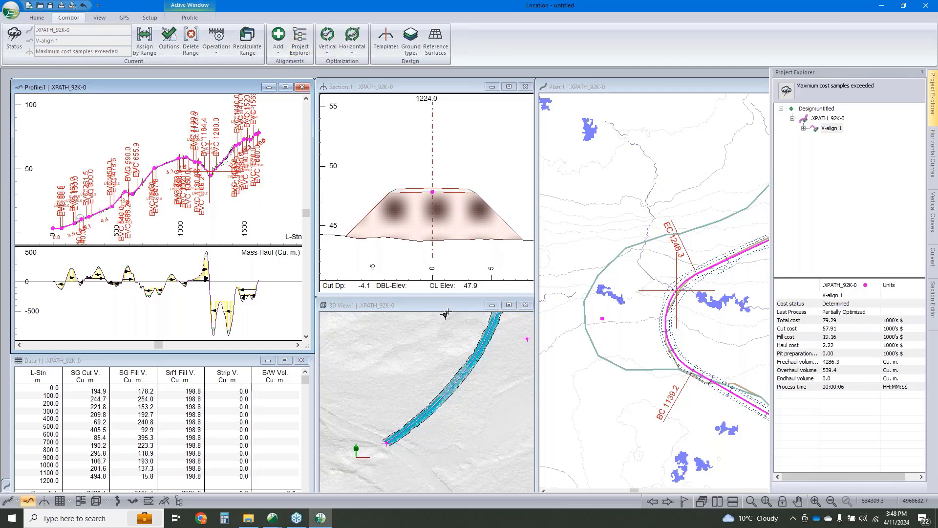
{"action": "left_click_drag", "start_coordinate": [476, 389], "coordinate": [478, 401]}
{"action": "scroll", "coordinate": [479, 401], "scroll_direction": "down", "scroll_amount": 5}
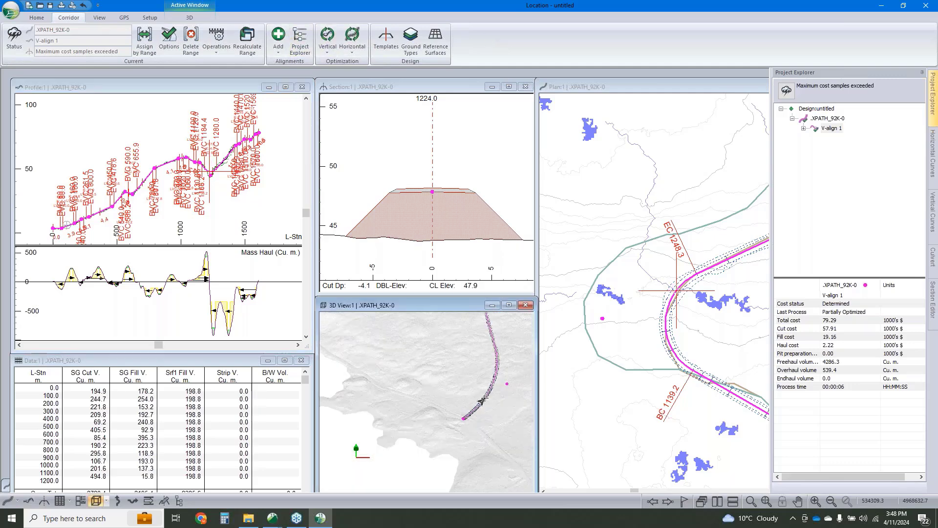
{"action": "mouse_move", "coordinate": [482, 398]}
{"action": "scroll", "coordinate": [80, 229], "scroll_direction": "up", "scroll_amount": 3}
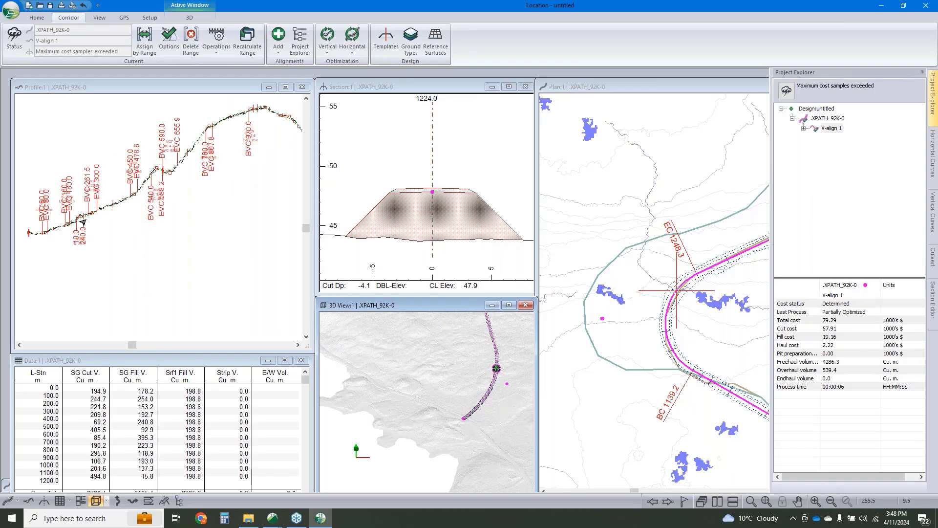
{"action": "scroll", "coordinate": [224, 157], "scroll_direction": "up", "scroll_amount": 3}
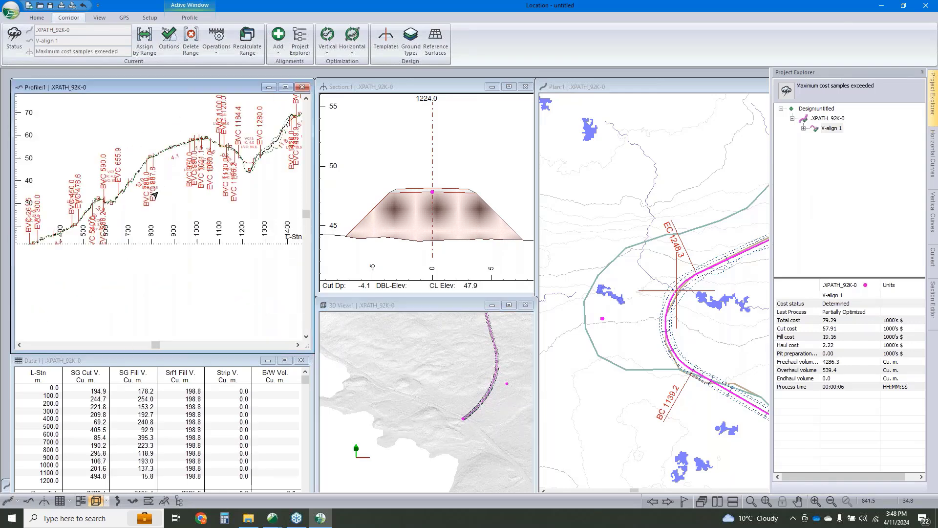
- Inspect the optimized road corridor in a maximized 3D view from several angles, and restore the multi-window layout
{"action": "left_click", "coordinate": [509, 306]}
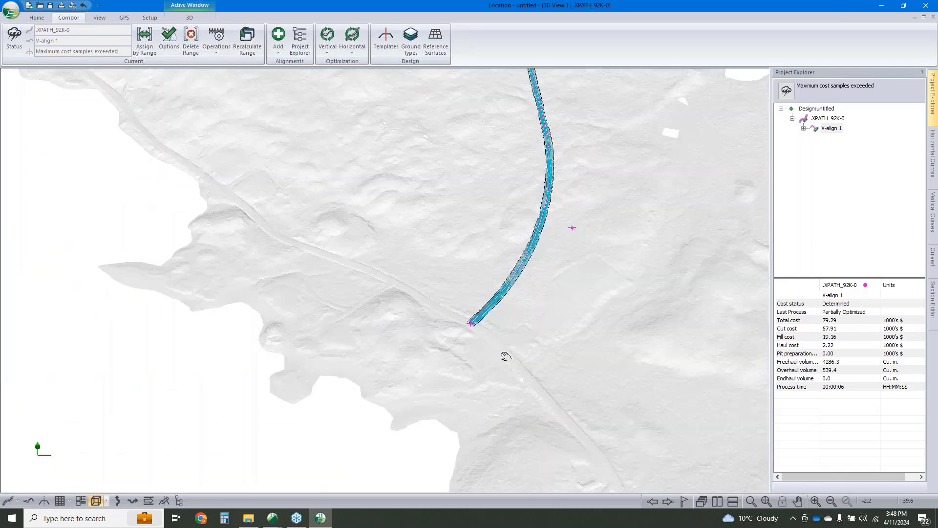
{"action": "middle_click_drag", "start_coordinate": [506, 356], "coordinate": [505, 362]}
{"action": "middle_click_drag", "start_coordinate": [566, 110], "coordinate": [521, 361]}
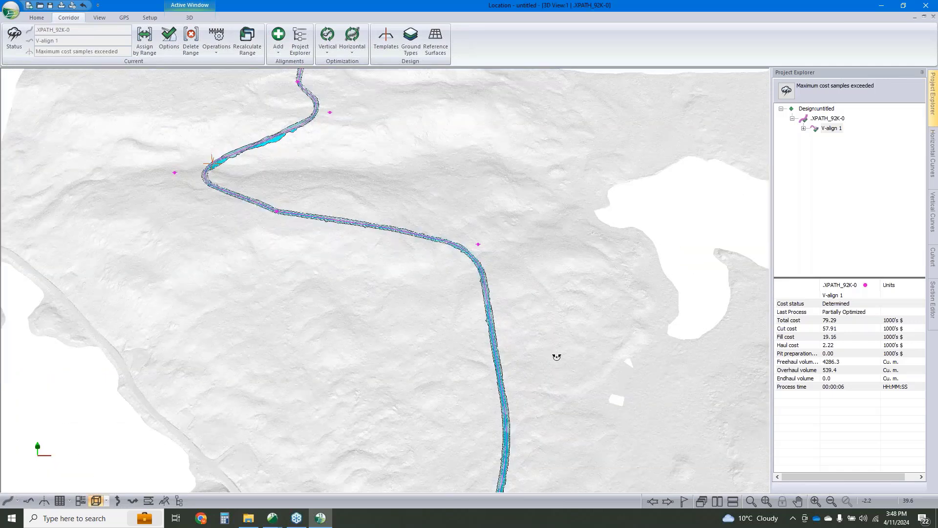
{"action": "left_click_drag", "start_coordinate": [556, 358], "coordinate": [571, 318]}
{"action": "middle_click_drag", "start_coordinate": [451, 304], "coordinate": [517, 335]}
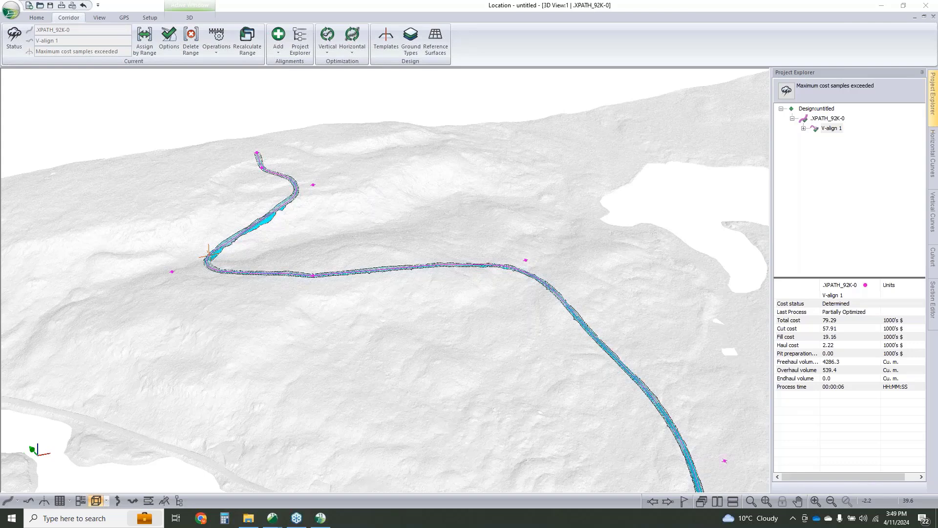
{"action": "left_click", "coordinate": [503, 307]}
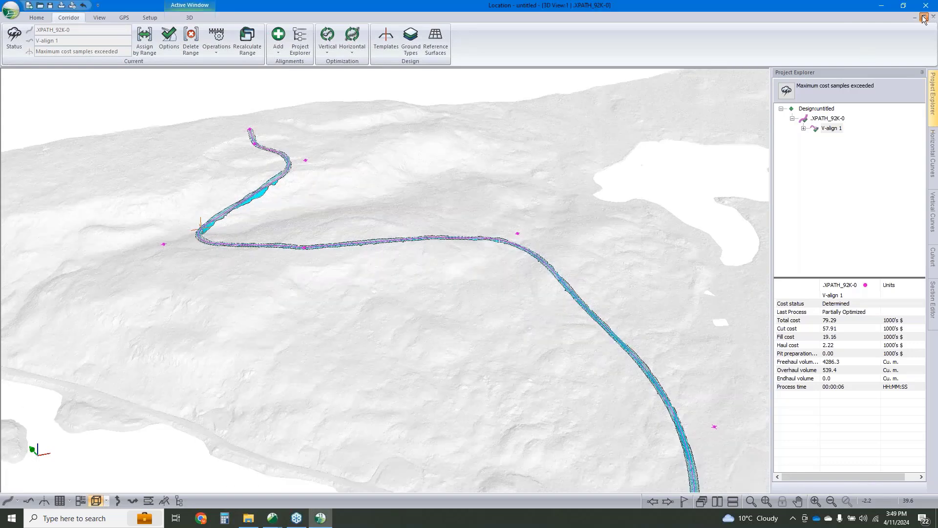
{"action": "left_click", "coordinate": [924, 16]}
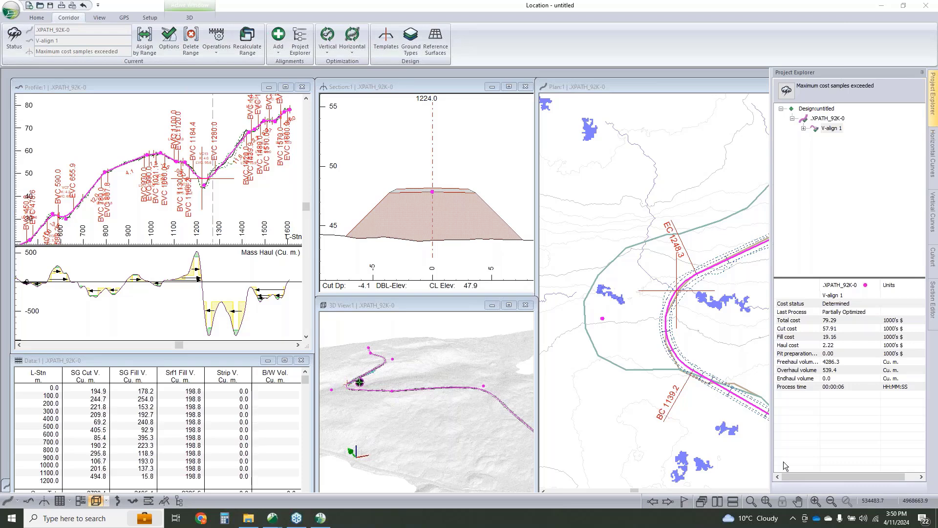
- Return to the topo.terx terrain and cancel the Path Explorer settings to show the generated paths
{"action": "mouse_move", "coordinate": [281, 520]}
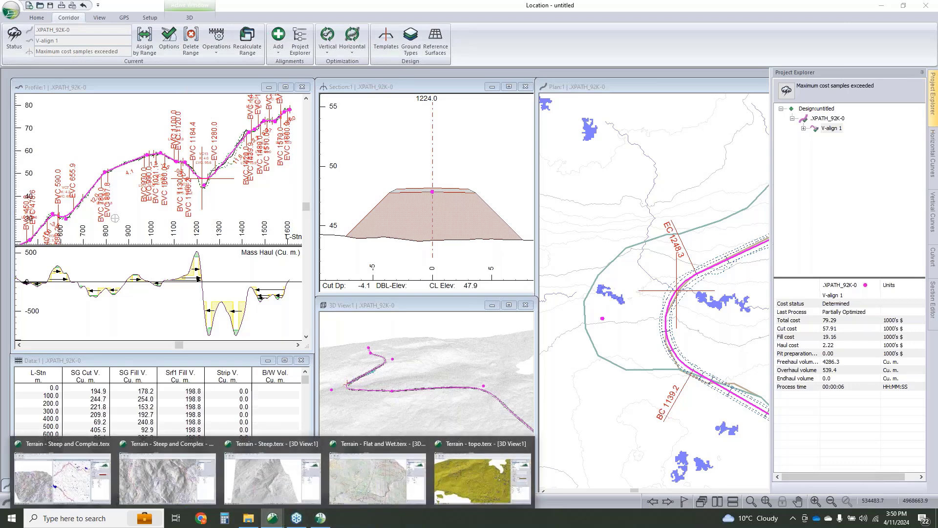
{"action": "mouse_move", "coordinate": [451, 445]}
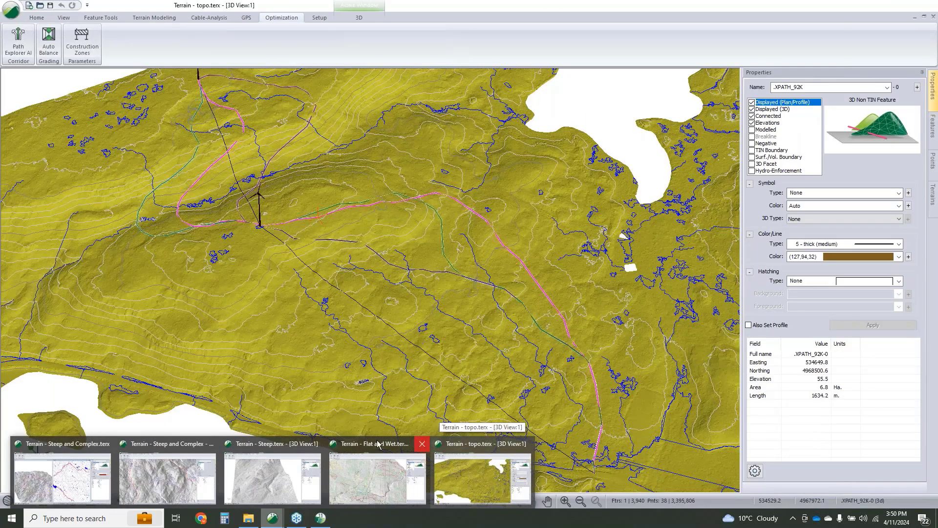
{"action": "mouse_move", "coordinate": [378, 443]}
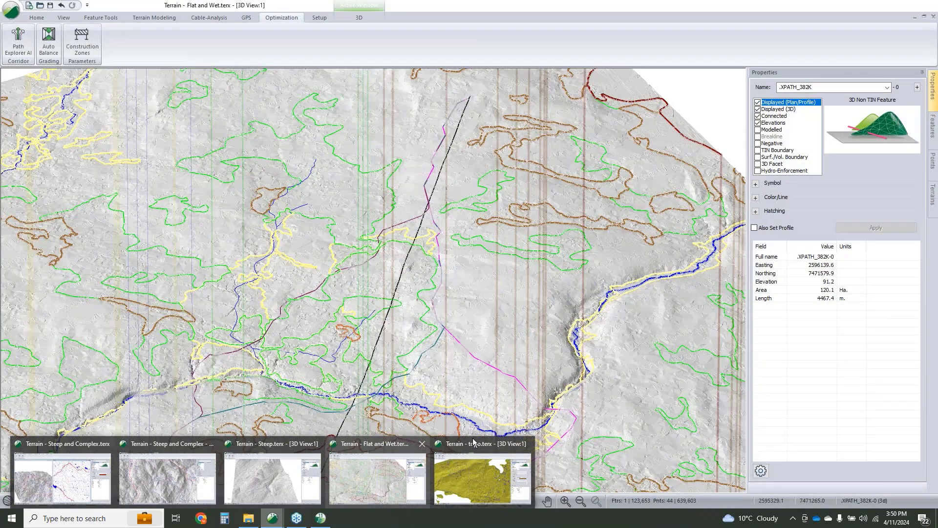
{"action": "left_click", "coordinate": [477, 443]}
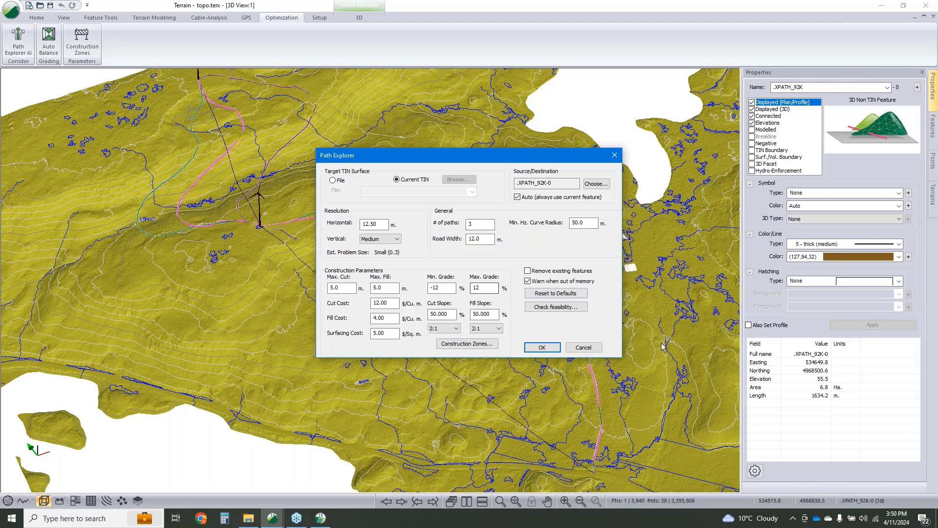
{"action": "left_click", "coordinate": [584, 348]}
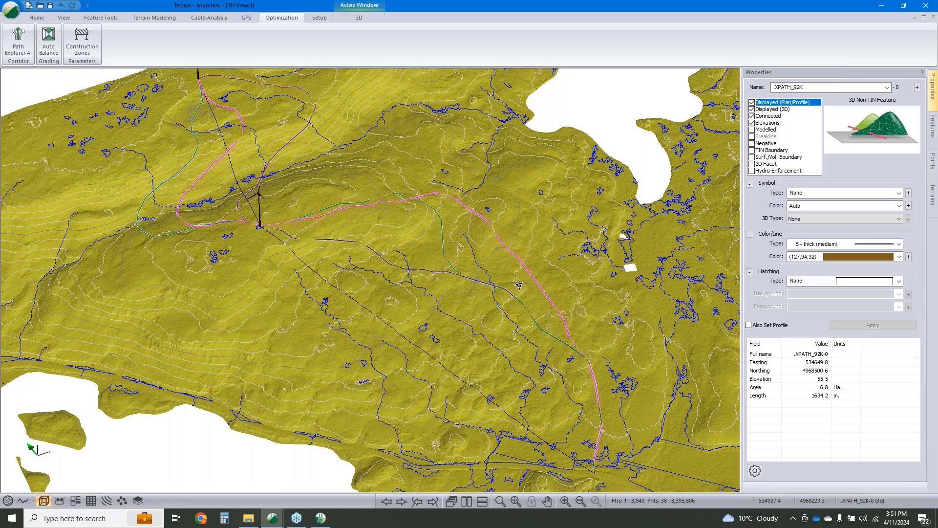
{"action": "mouse_move", "coordinate": [519, 285]}
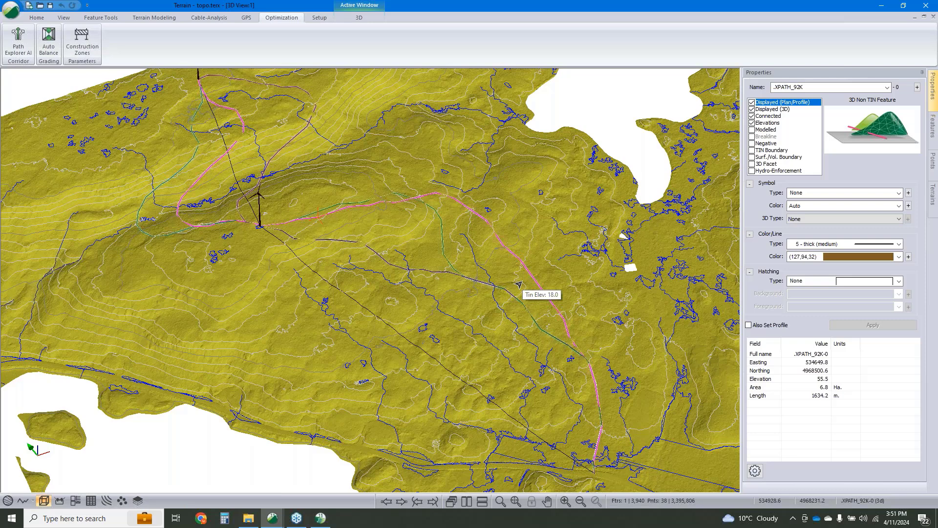
- Try a cut cost of 5 and a fill cost of 6 per cubic metre in Path Explorer, and cancel the settings
{"action": "left_click", "coordinate": [18, 43]}
{"action": "double_click", "coordinate": [381, 303]}
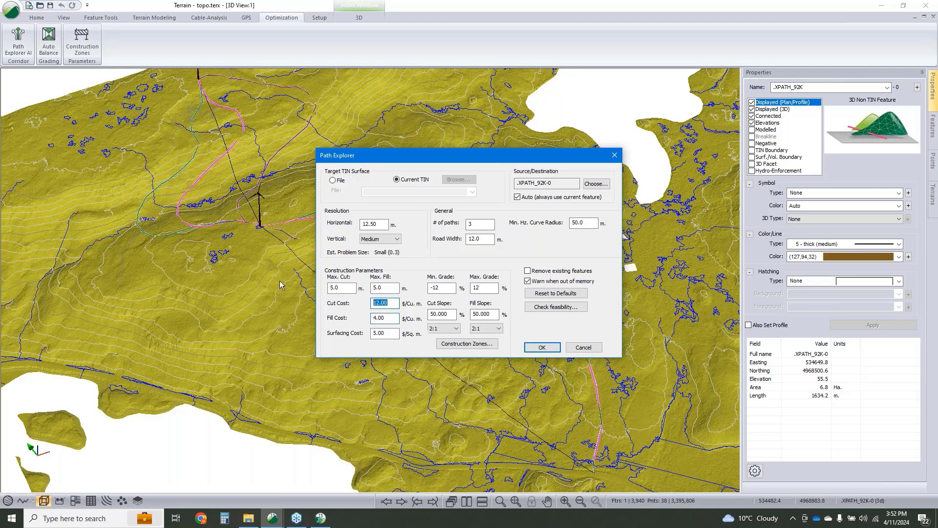
{"action": "type", "text": "5"}
{"action": "key", "text": "Tab"}
{"action": "key", "text": "Tab"}
{"action": "key", "text": "Tab"}
{"action": "type", "text": "6"}
{"action": "key", "text": "shift+Tab"}
{"action": "key", "text": "shift+Tab"}
{"action": "key", "text": "shift+Tab"}
{"action": "left_click_drag", "start_coordinate": [466, 157], "coordinate": [605, 79]}
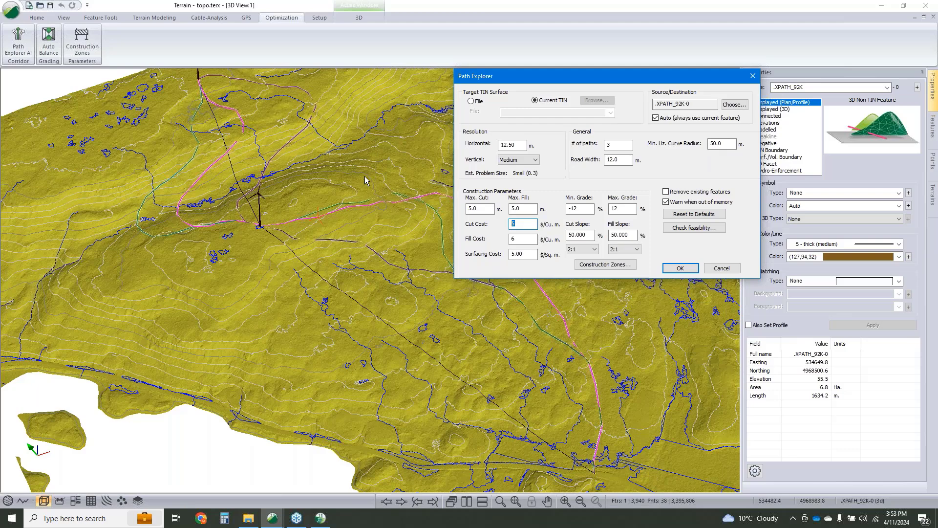
{"action": "left_click", "coordinate": [729, 270]}
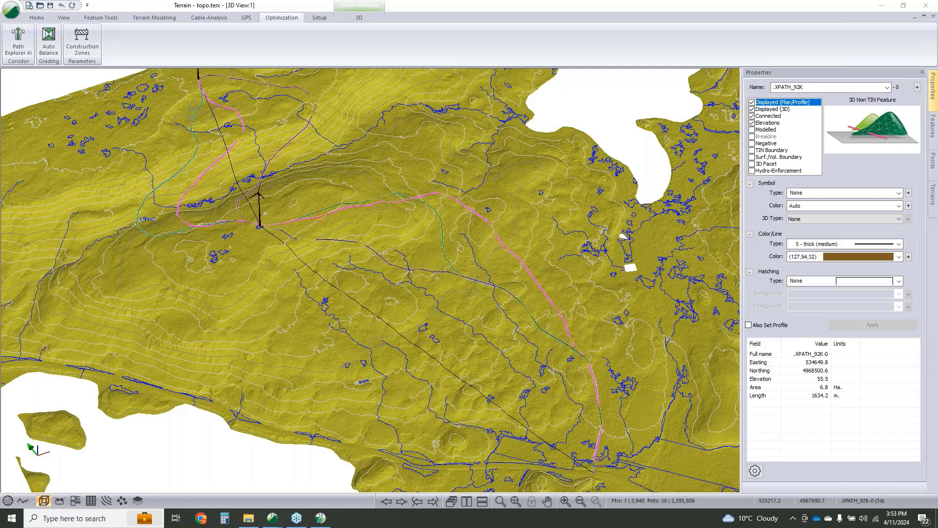
- Mark the paths .XPATH_104K-0, .XPATH_105K-0, .XPATH_105K-1 and .XPATH_106K-0 in the by-name feature selection, and cancel it
{"action": "left_click", "coordinate": [409, 281]}
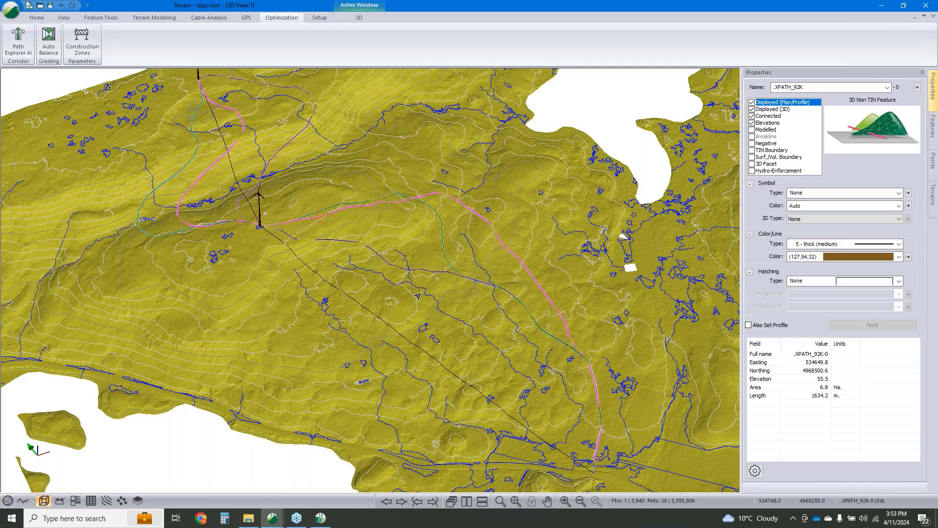
{"action": "middle_click_drag", "start_coordinate": [418, 295], "coordinate": [433, 314]}
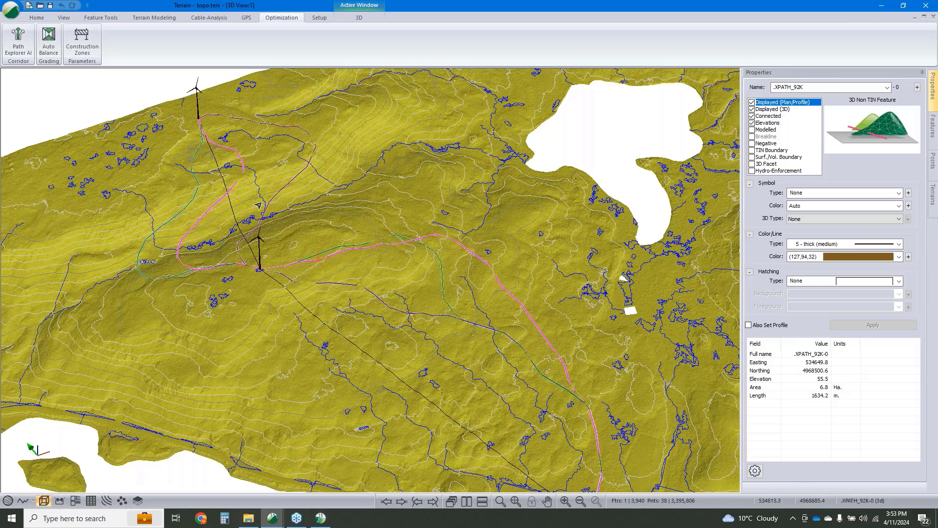
{"action": "mouse_move", "coordinate": [408, 215]}
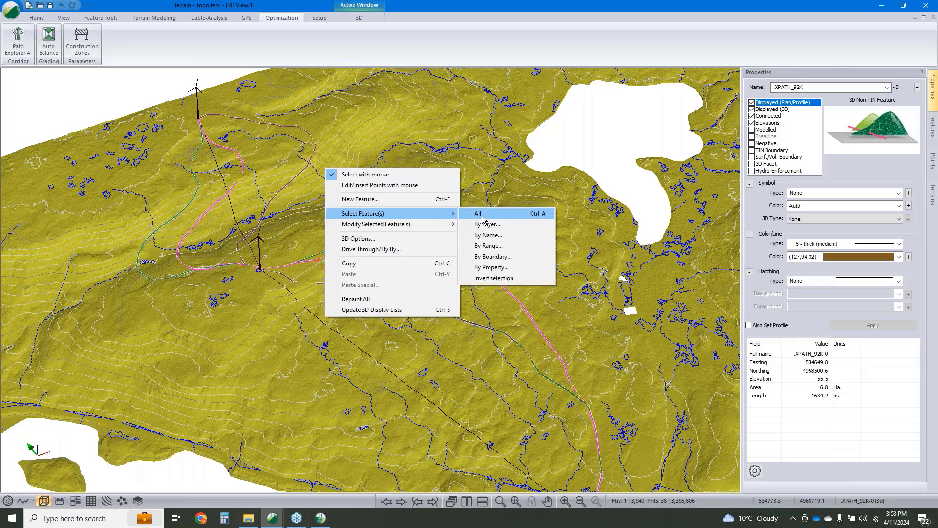
{"action": "left_click", "coordinate": [513, 234]}
{"action": "left_click", "coordinate": [392, 176]}
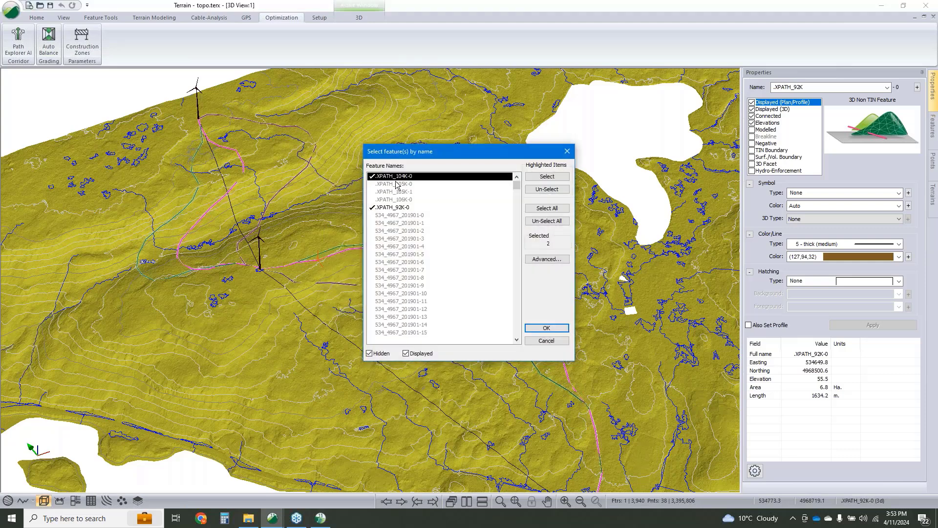
{"action": "left_click", "coordinate": [397, 184]}
{"action": "left_click", "coordinate": [400, 192]}
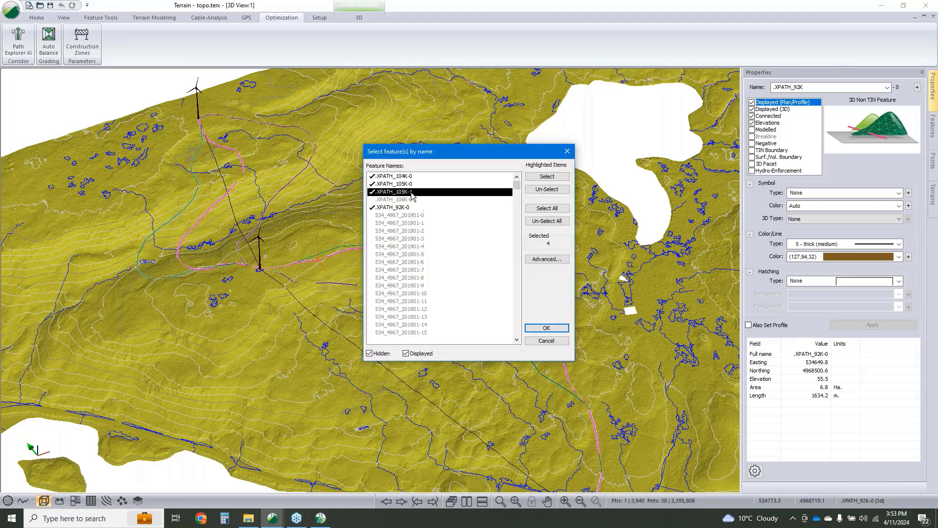
{"action": "left_click", "coordinate": [410, 200]}
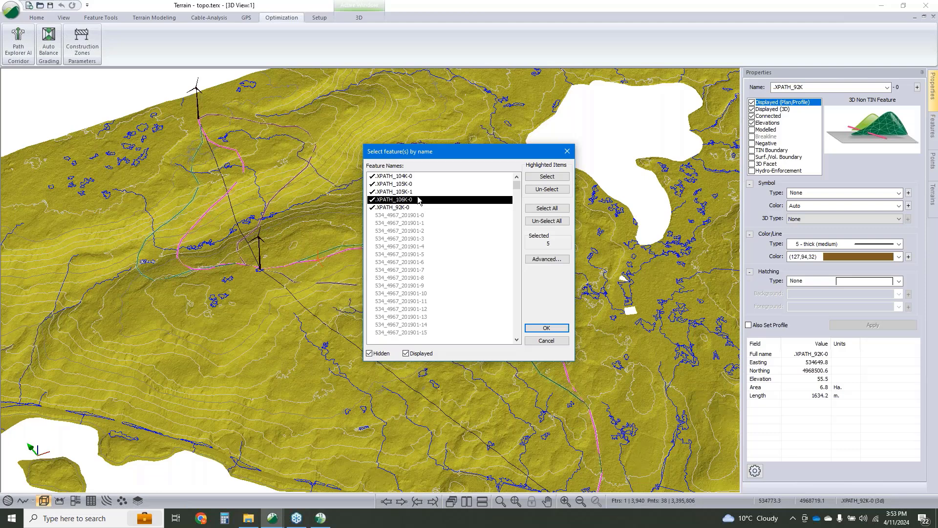
{"action": "left_click", "coordinate": [545, 342]}
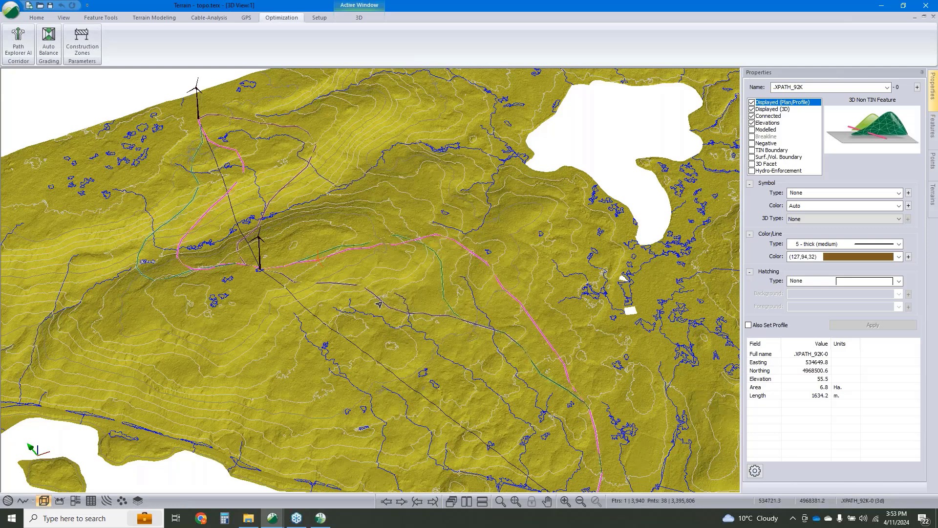
- Select the .XPATH_105K, .XPATH_104K and .XPATH_92K paths one after another to compare their properties
{"action": "left_click", "coordinate": [391, 312]}
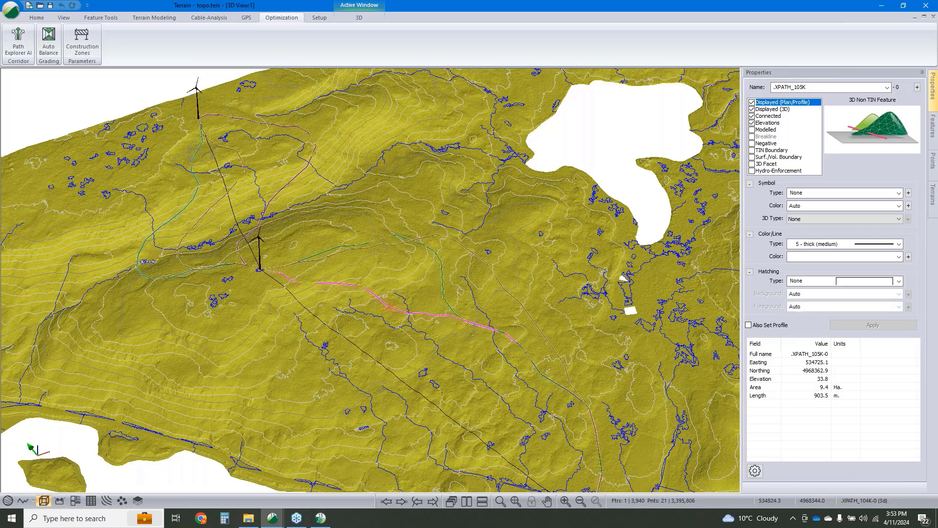
{"action": "left_click", "coordinate": [443, 295]}
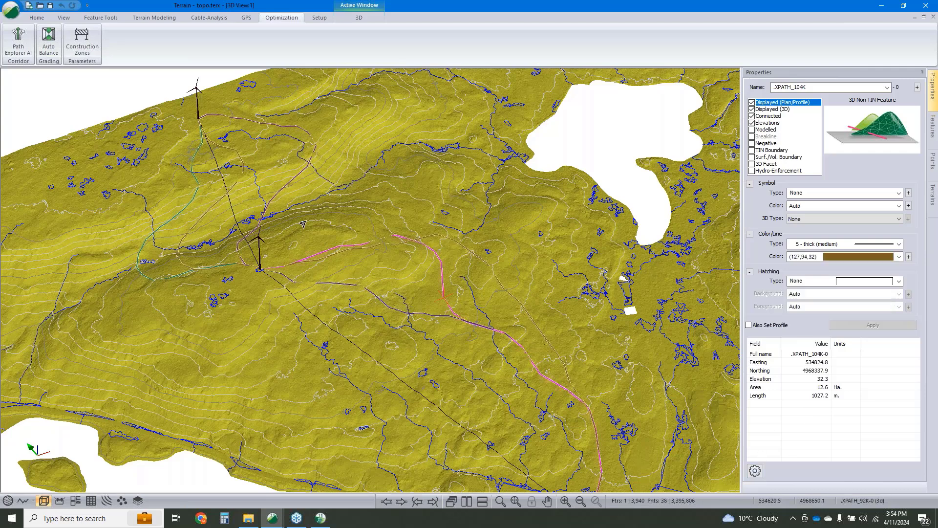
{"action": "left_click", "coordinate": [211, 207]}
- Browse the fields available for the feature status window, and cancel its options
{"action": "left_click", "coordinate": [756, 471]}
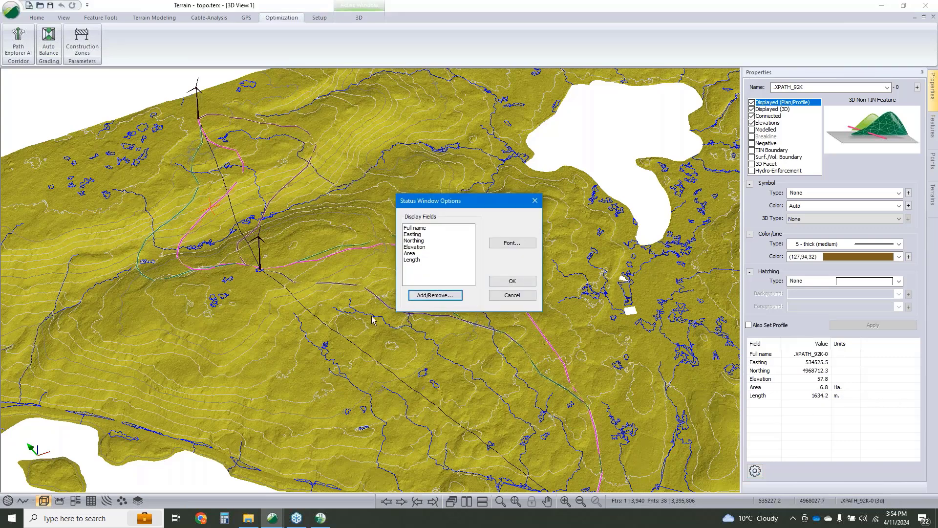
{"action": "left_click", "coordinate": [421, 295]}
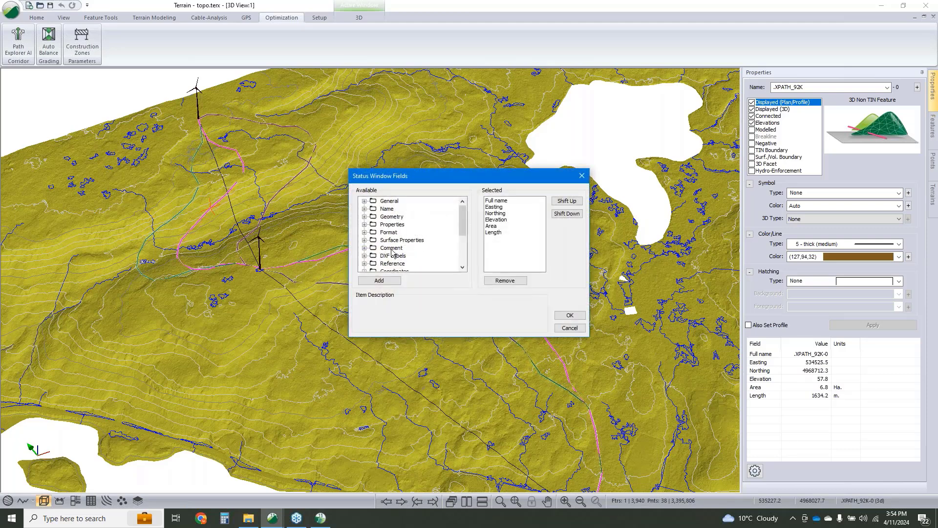
{"action": "scroll", "coordinate": [392, 253], "scroll_direction": "down", "scroll_amount": 3}
{"action": "scroll", "coordinate": [396, 256], "scroll_direction": "up", "scroll_amount": 3}
{"action": "left_click", "coordinate": [582, 330]}
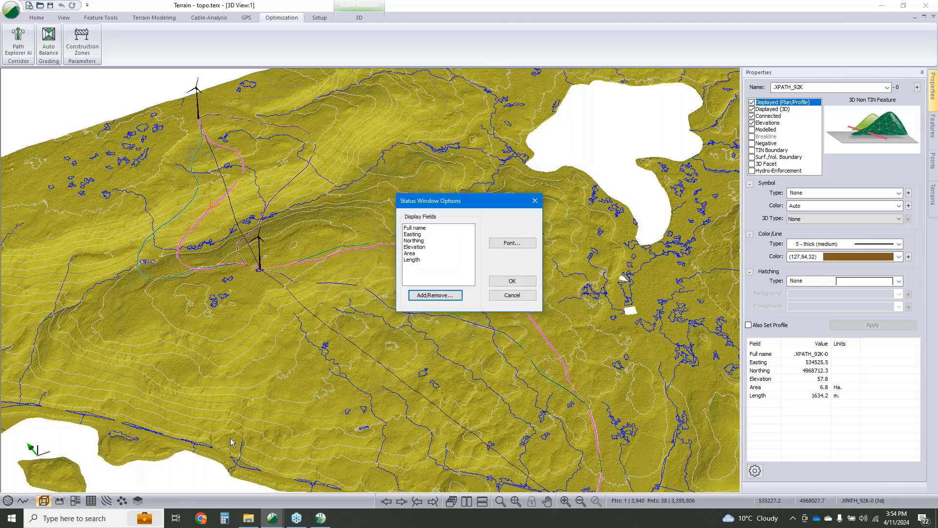
{"action": "left_click", "coordinate": [531, 303]}
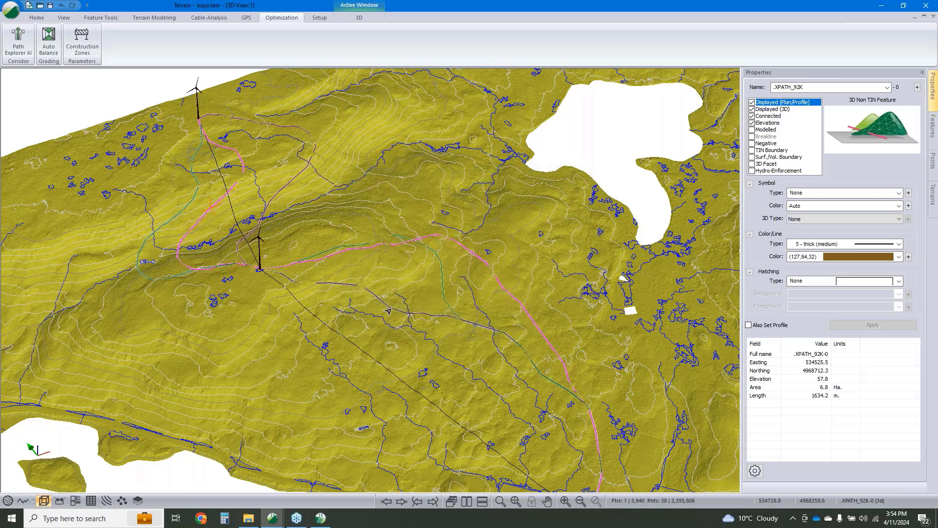
- Show the .XPATH_105K path in a profile view and turn on its Grades labels without saving them as default
{"action": "left_click", "coordinate": [387, 305]}
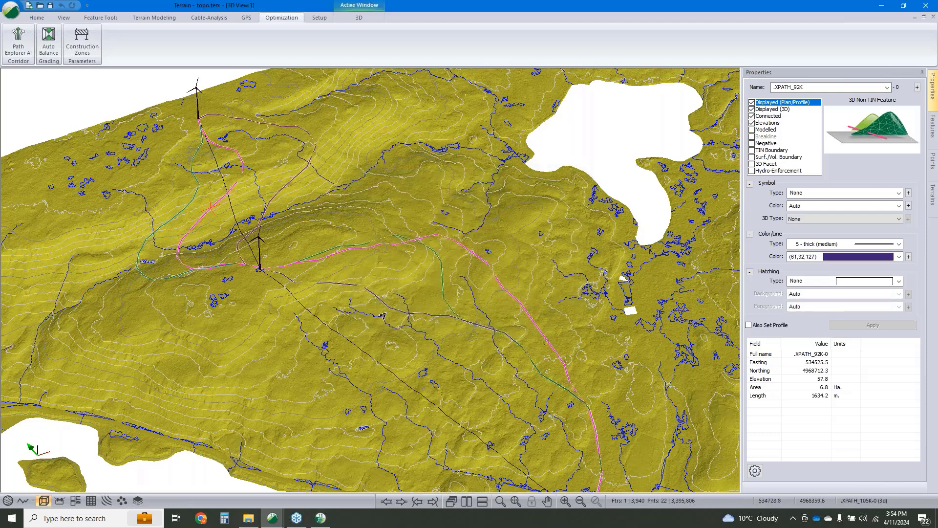
{"action": "left_click", "coordinate": [22, 500]}
{"action": "right_click", "coordinate": [424, 255]}
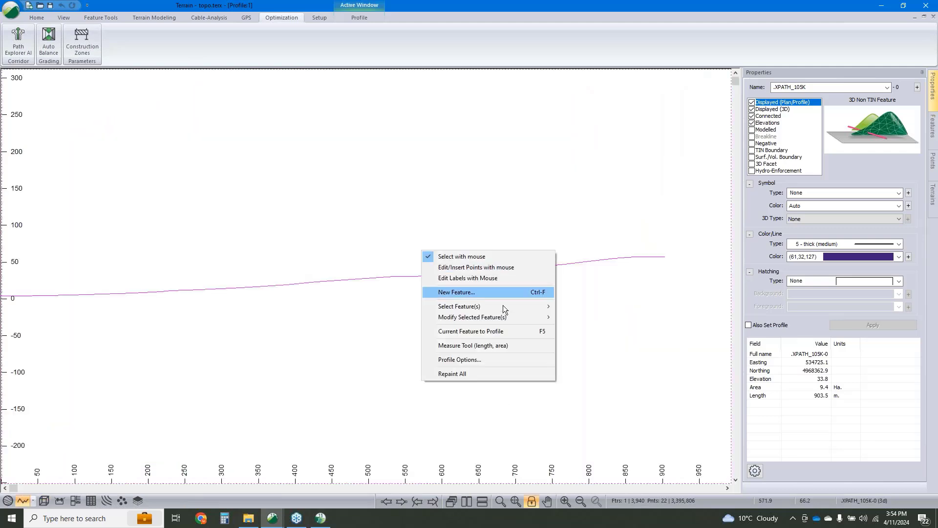
{"action": "left_click", "coordinate": [497, 356]}
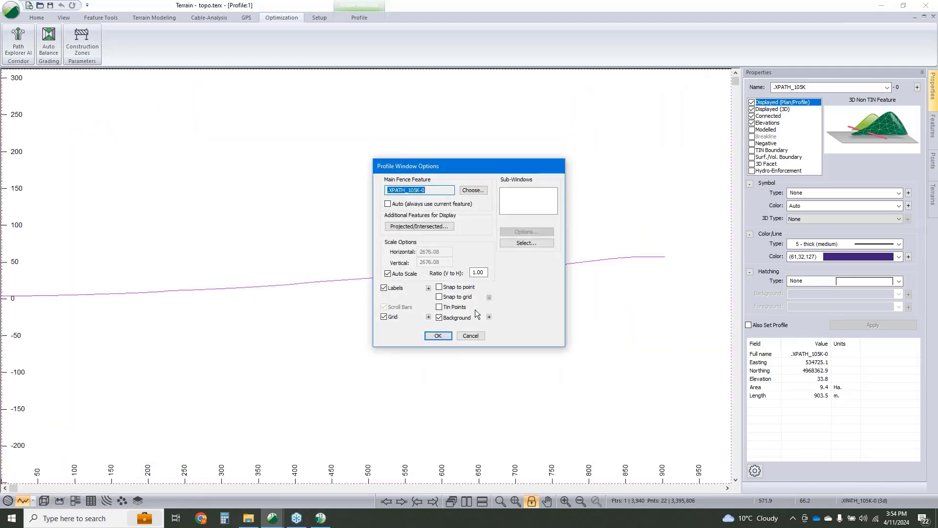
{"action": "left_click", "coordinate": [428, 288]}
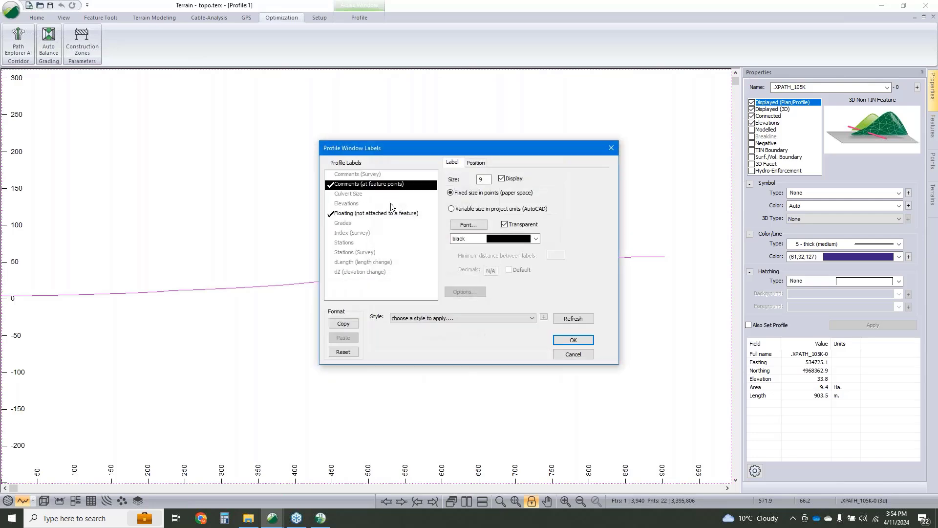
{"action": "left_click", "coordinate": [344, 223]}
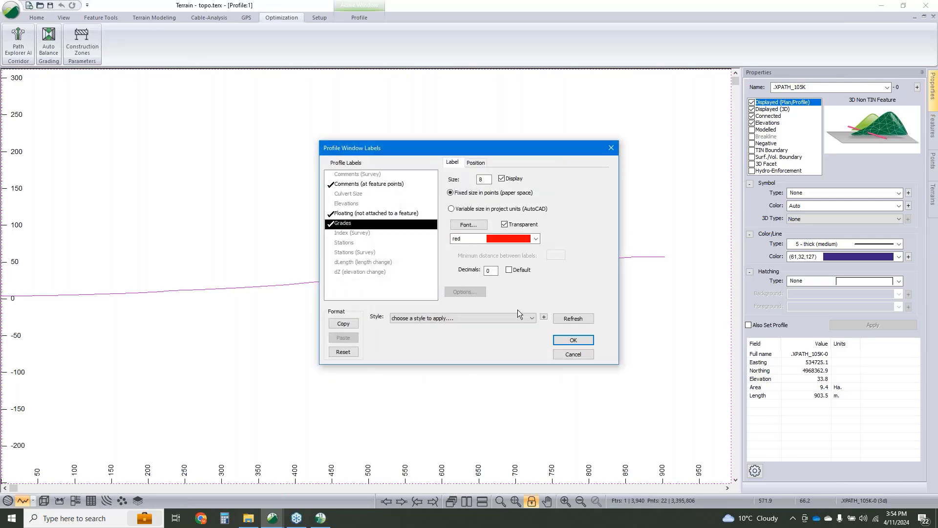
{"action": "left_click", "coordinate": [572, 339]}
{"action": "left_click", "coordinate": [438, 336]}
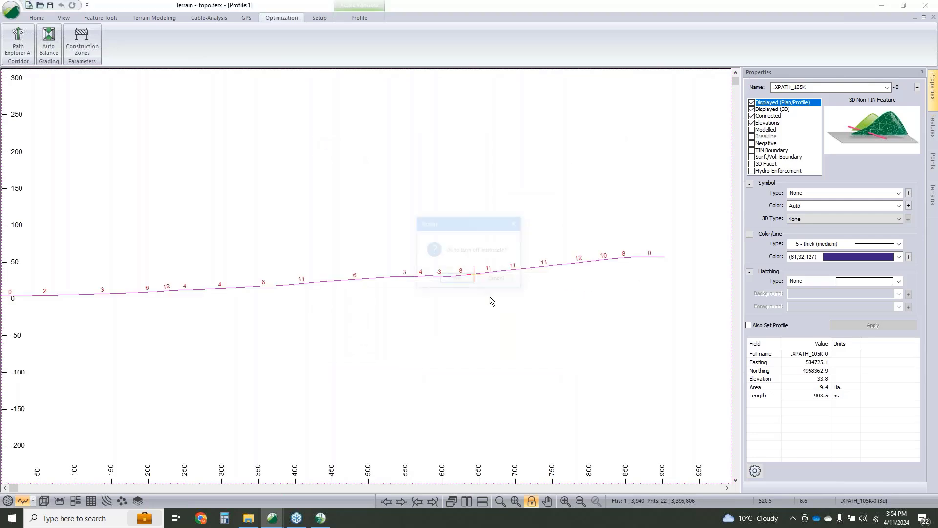
{"action": "left_click", "coordinate": [508, 281]}
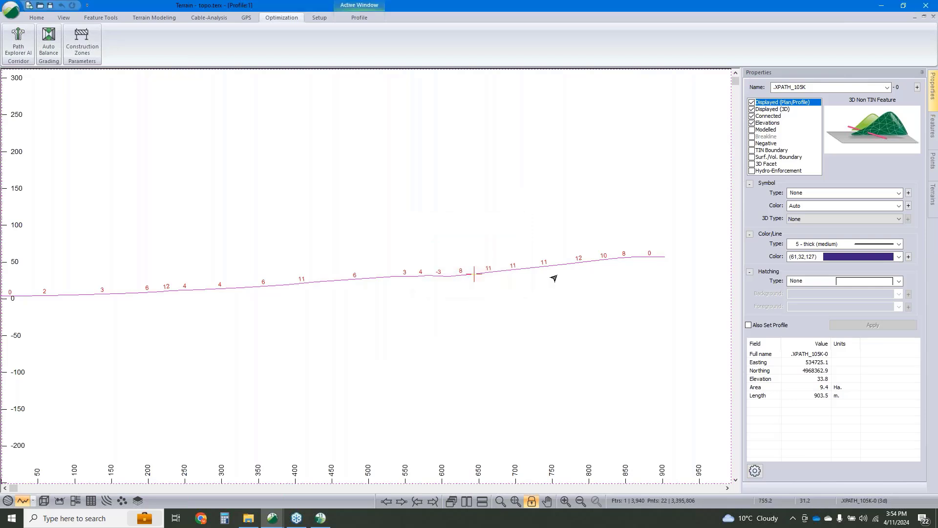
- Restore the multi-window layout, minimize the profile window and inspect the .XPATH_105K path in the 3D view
{"action": "left_click", "coordinate": [924, 17]}
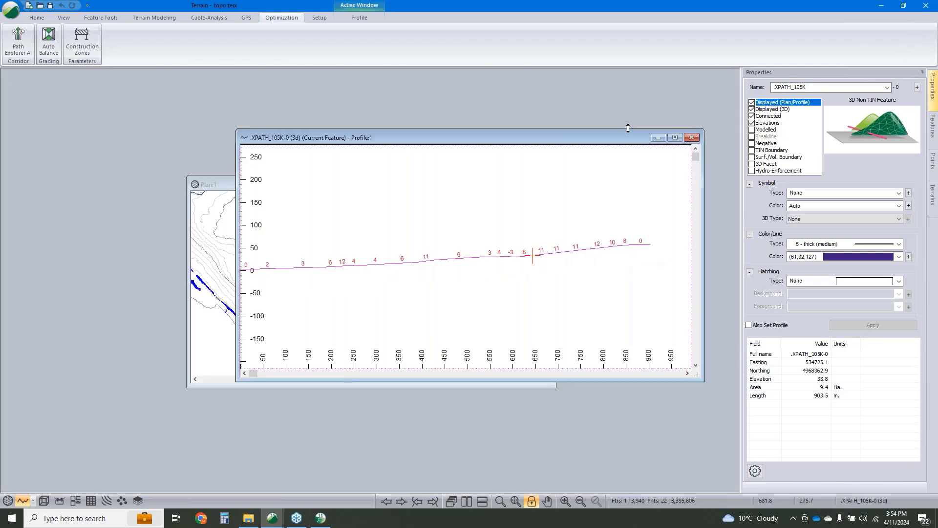
{"action": "left_click", "coordinate": [659, 138]}
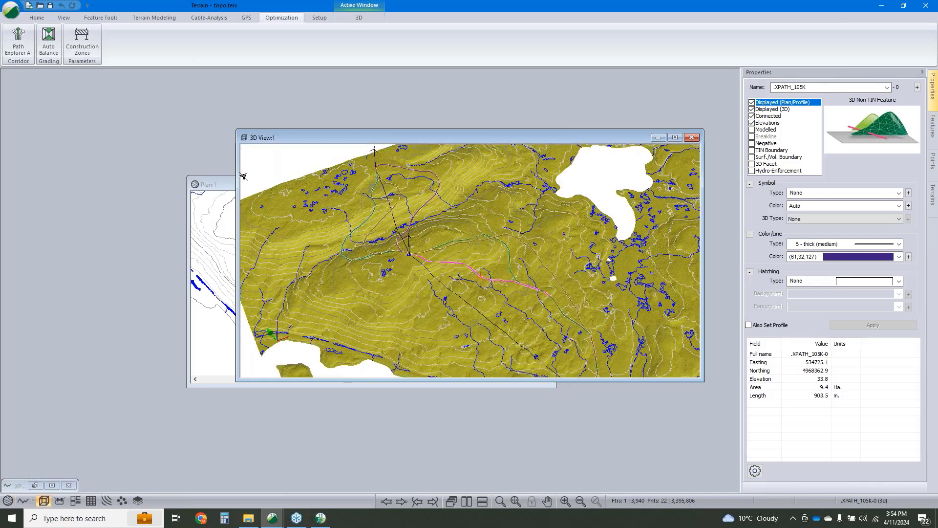
{"action": "scroll", "coordinate": [452, 258], "scroll_direction": "up", "scroll_amount": 2}
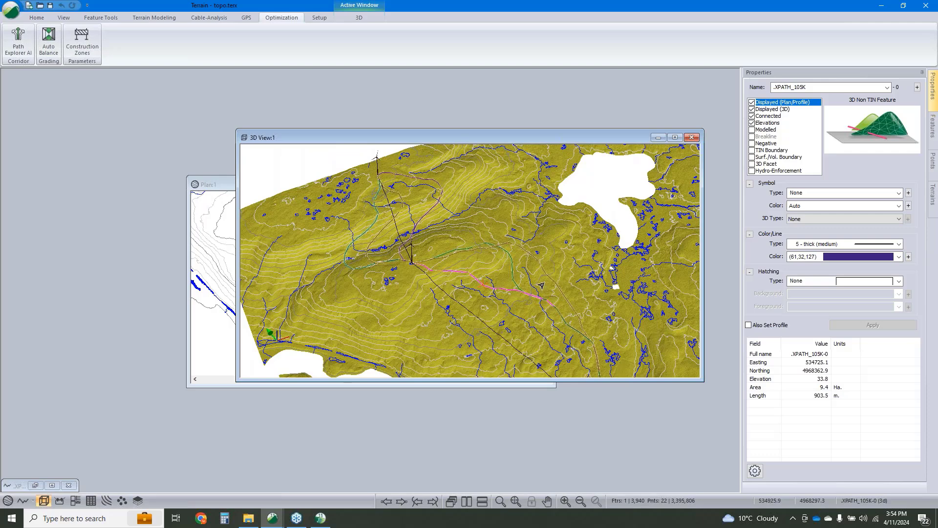
{"action": "scroll", "coordinate": [541, 286], "scroll_direction": "down", "scroll_amount": 5}
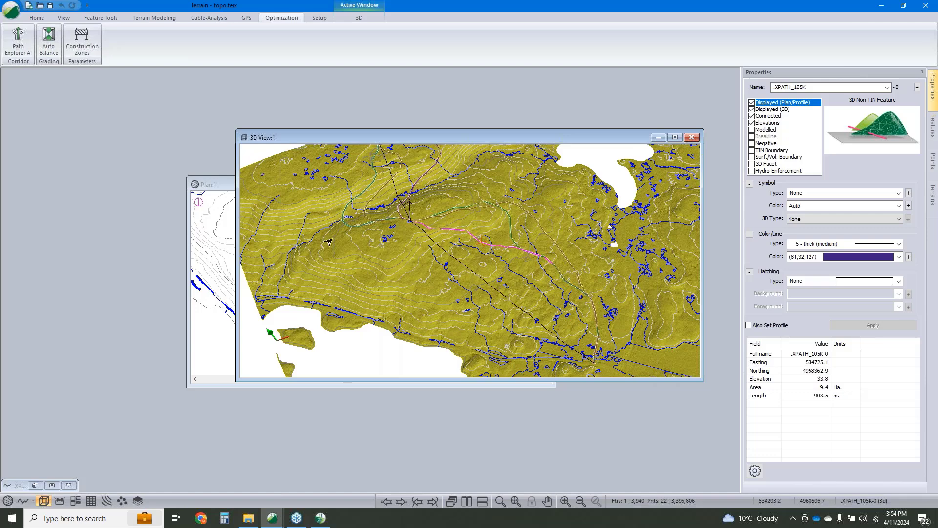
{"action": "mouse_move", "coordinate": [328, 241]}
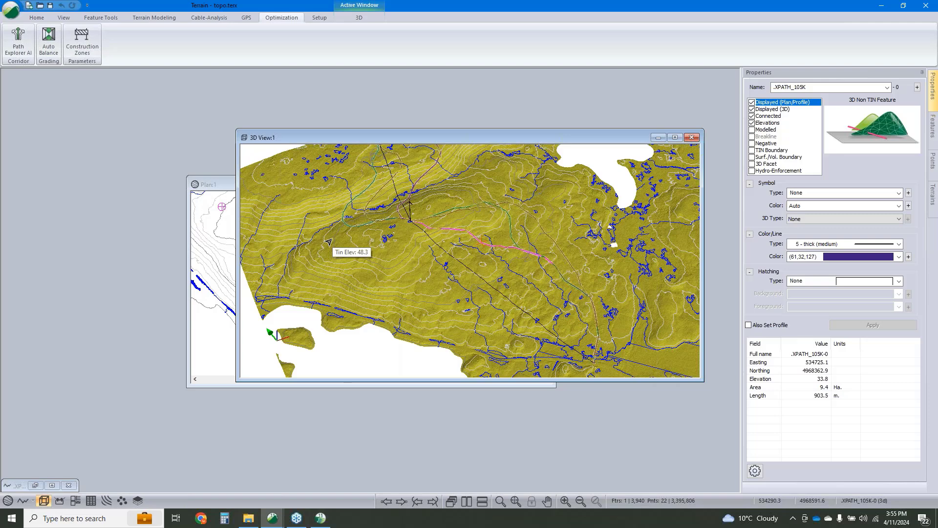
- Try to run Path Explorer with a horizontal resolution of 50 m
{"action": "left_click", "coordinate": [18, 49]}
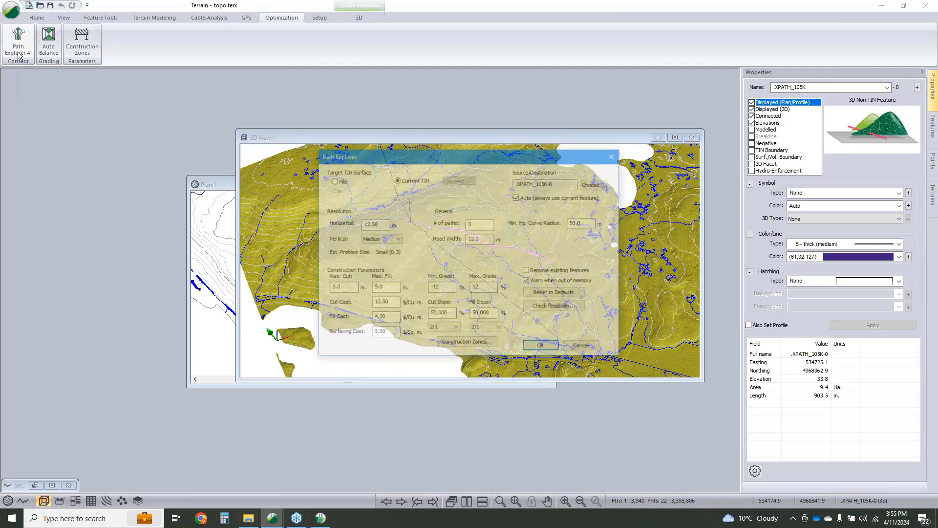
{"action": "double_click", "coordinate": [370, 225]}
{"action": "type", "text": "5"}
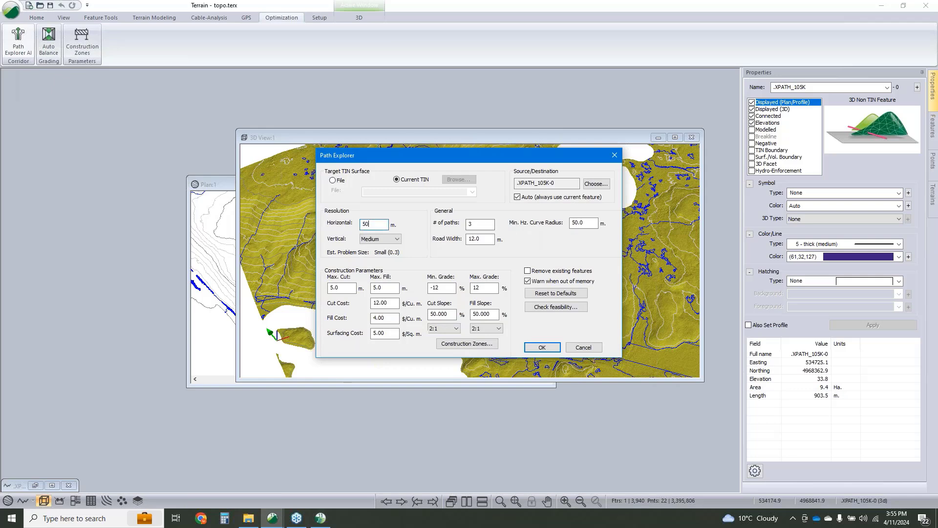
{"action": "type", "text": "0"}
{"action": "left_click", "coordinate": [541, 347]}
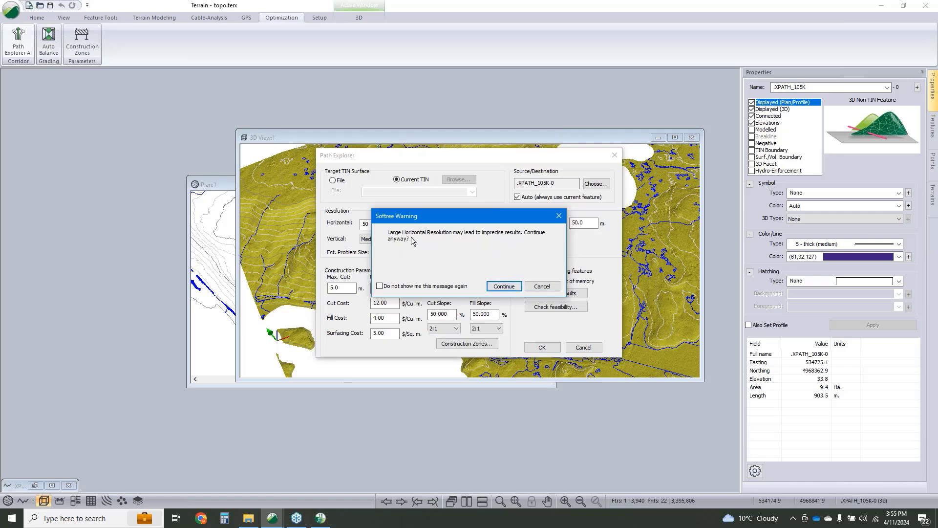
{"action": "left_click_drag", "start_coordinate": [417, 221], "coordinate": [408, 284]}
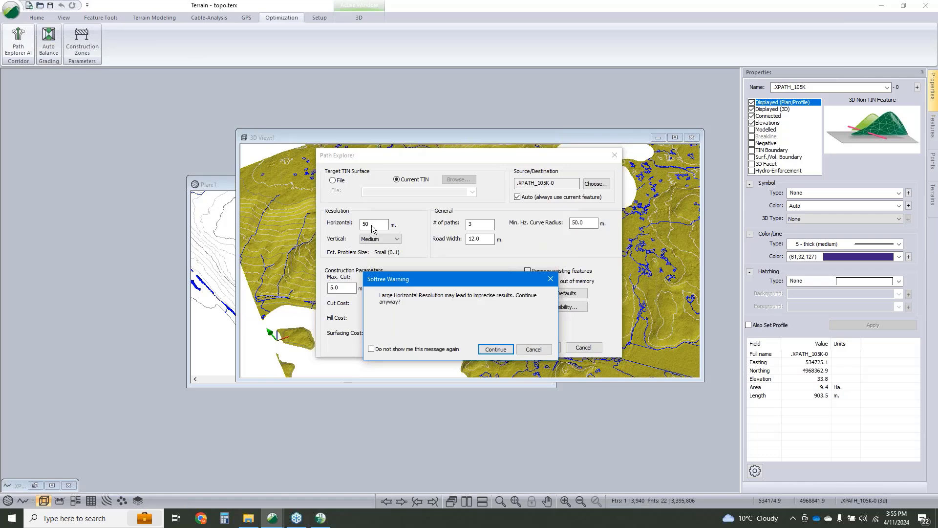
{"action": "left_click", "coordinate": [534, 350]}
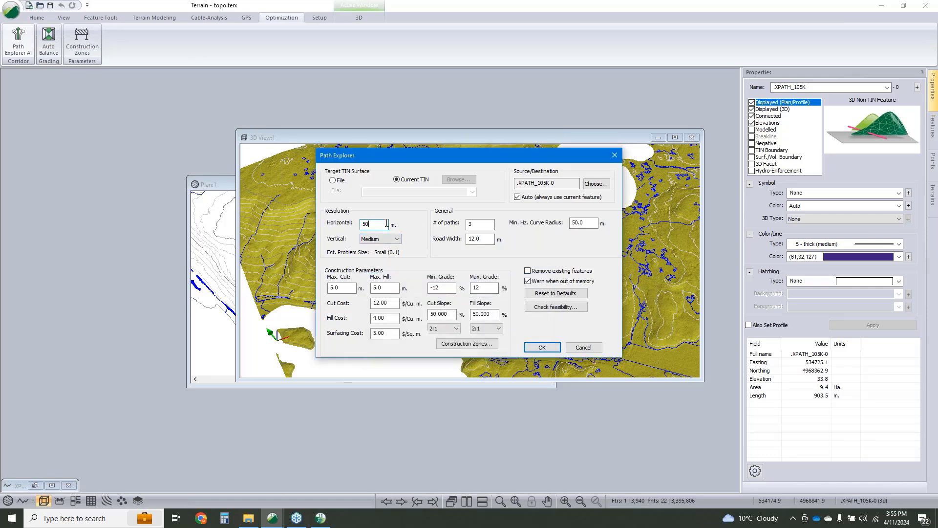
- Compare Path Explorer's horizontal resolution with its minimum horizontal curve radius, and cancel the settings
{"action": "double_click", "coordinate": [366, 225]}
{"action": "double_click", "coordinate": [579, 223]}
{"action": "left_click_drag", "start_coordinate": [370, 225], "coordinate": [354, 233]}
{"action": "double_click", "coordinate": [366, 225]}
{"action": "double_click", "coordinate": [584, 223]}
{"action": "left_click", "coordinate": [583, 348]}
- Inspect the paths between the turbines in the 3D view, check Path Explorer's horizontal resolution, and cancel its settings
{"action": "middle_click_drag", "start_coordinate": [580, 270], "coordinate": [573, 315]}
{"action": "left_click_drag", "start_coordinate": [604, 313], "coordinate": [535, 300]}
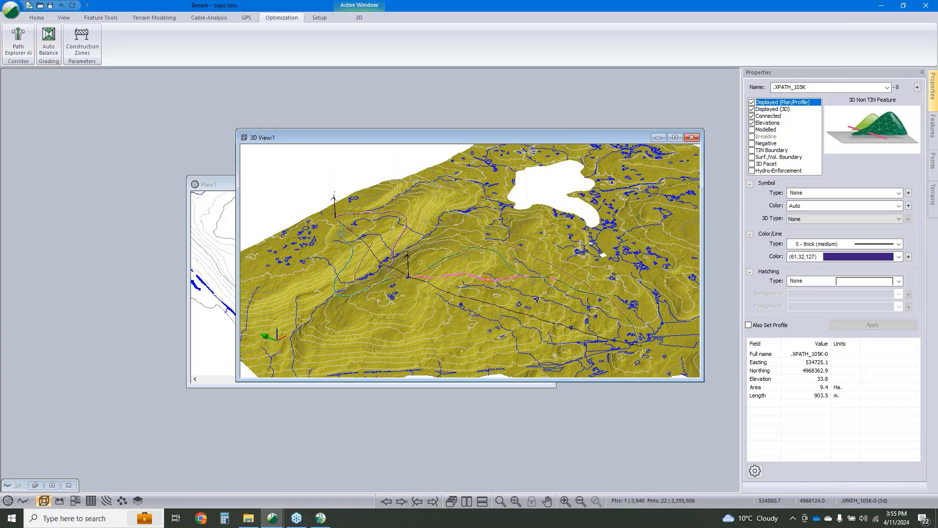
{"action": "left_click", "coordinate": [18, 43]}
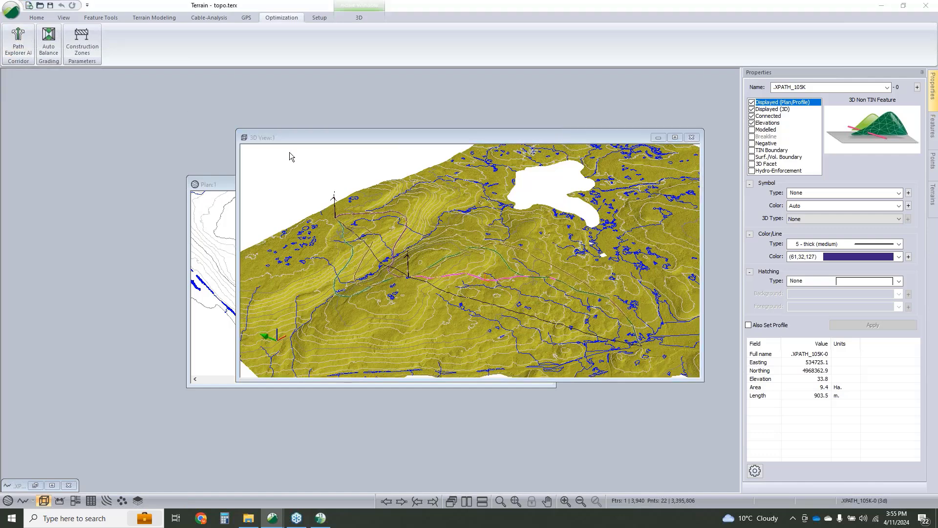
{"action": "left_click_drag", "start_coordinate": [381, 225], "coordinate": [349, 243]}
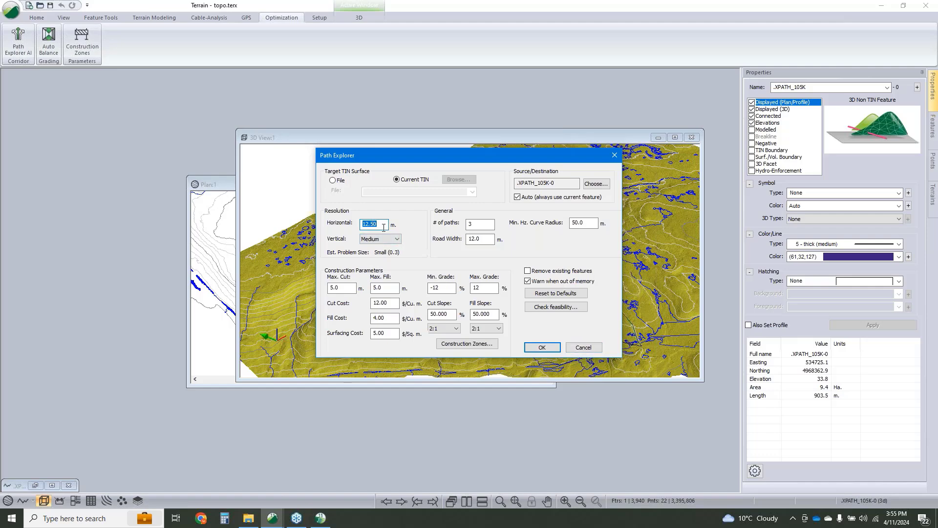
{"action": "left_click", "coordinate": [583, 347]}
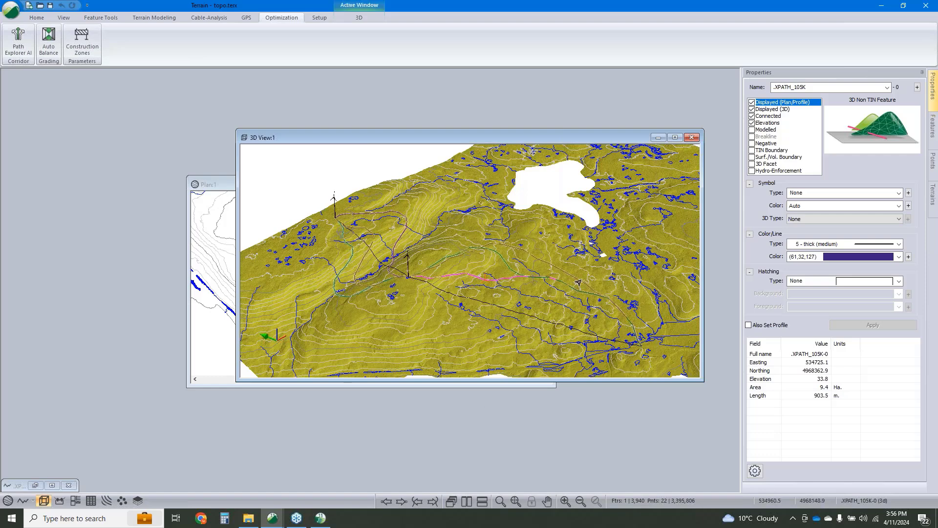
- Examine Path Explorer's horizontal resolution again alongside its grade and cost parameters, and close the settings without running it
{"action": "mouse_move", "coordinate": [578, 282]}
{"action": "left_click", "coordinate": [25, 51]}
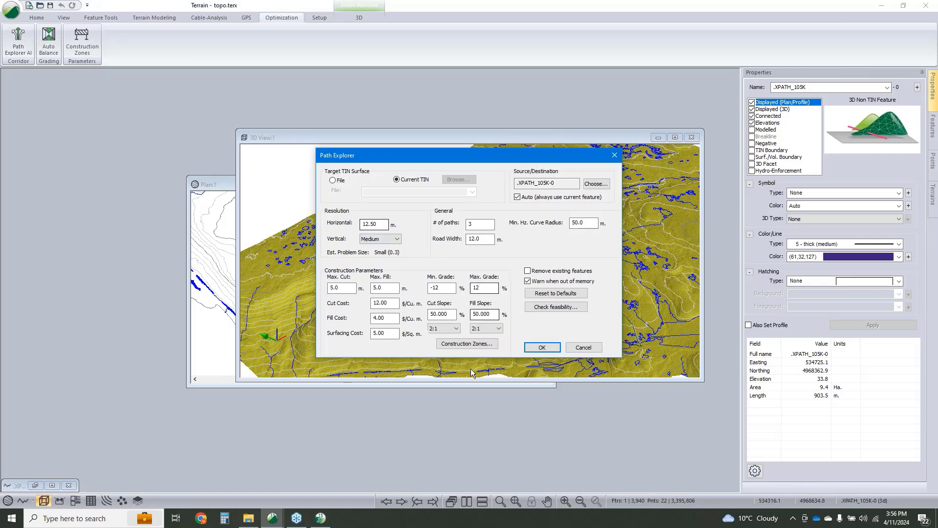
{"action": "left_click", "coordinate": [585, 347]}
{"action": "left_click_drag", "start_coordinate": [376, 224], "coordinate": [345, 229]}
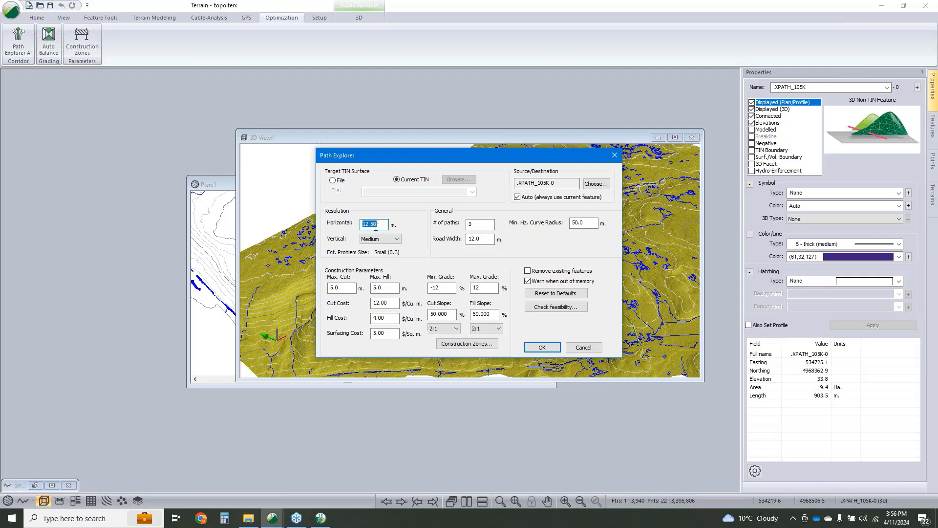
{"action": "left_click", "coordinate": [583, 347]}
{"action": "left_click", "coordinate": [583, 347]}
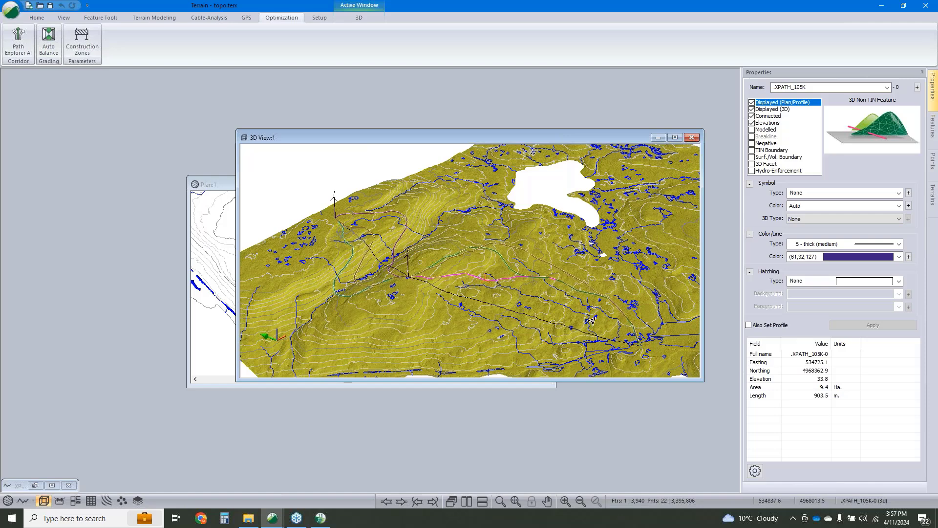
- Review the Path Explorer construction parameters for the .XPATH_105K feature once more and cancel without generating paths
{"action": "mouse_move", "coordinate": [595, 318]}
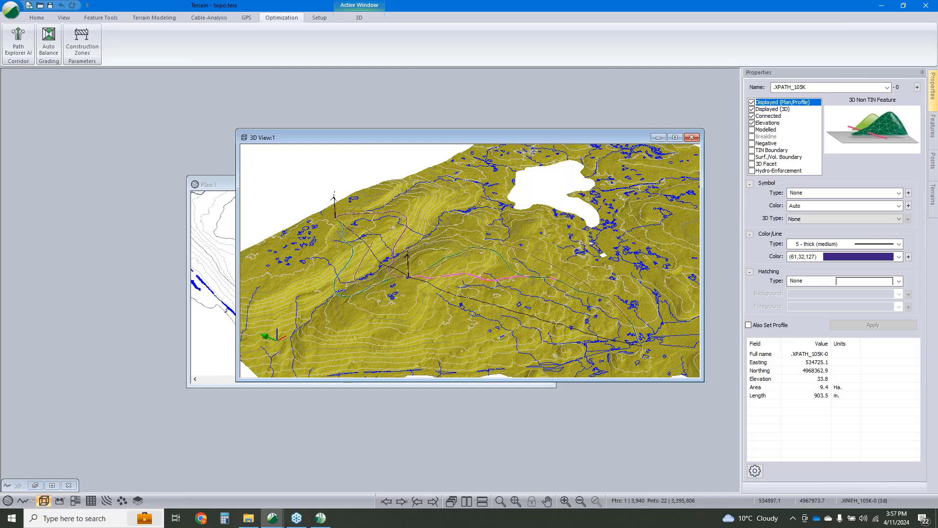
{"action": "left_click", "coordinate": [29, 54]}
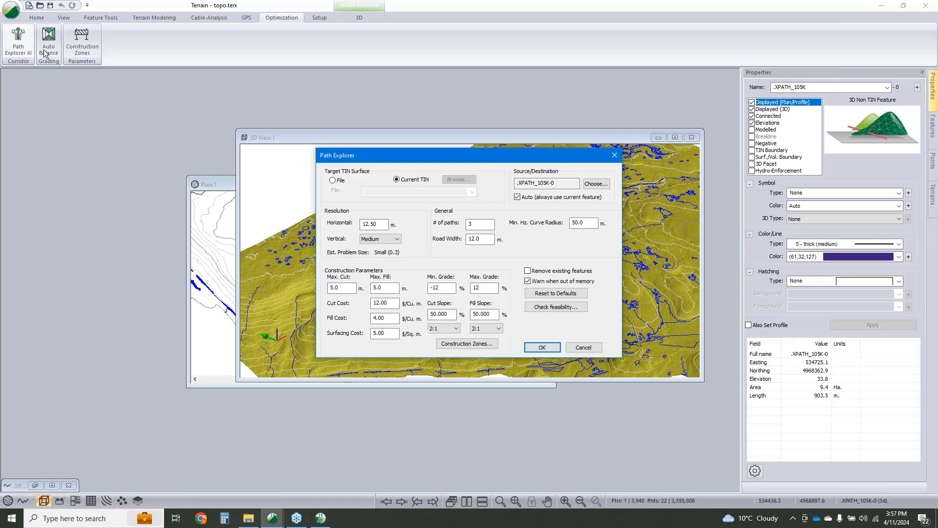
{"action": "left_click", "coordinate": [586, 348]}
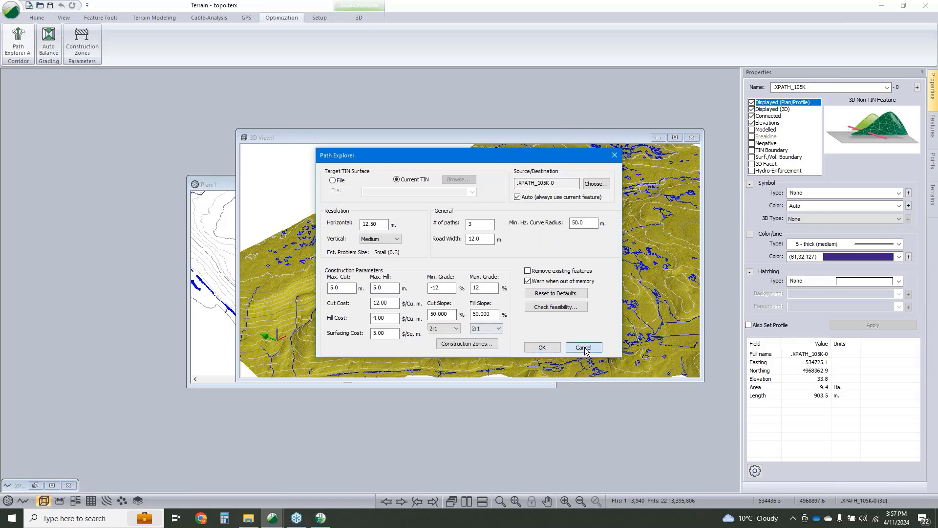